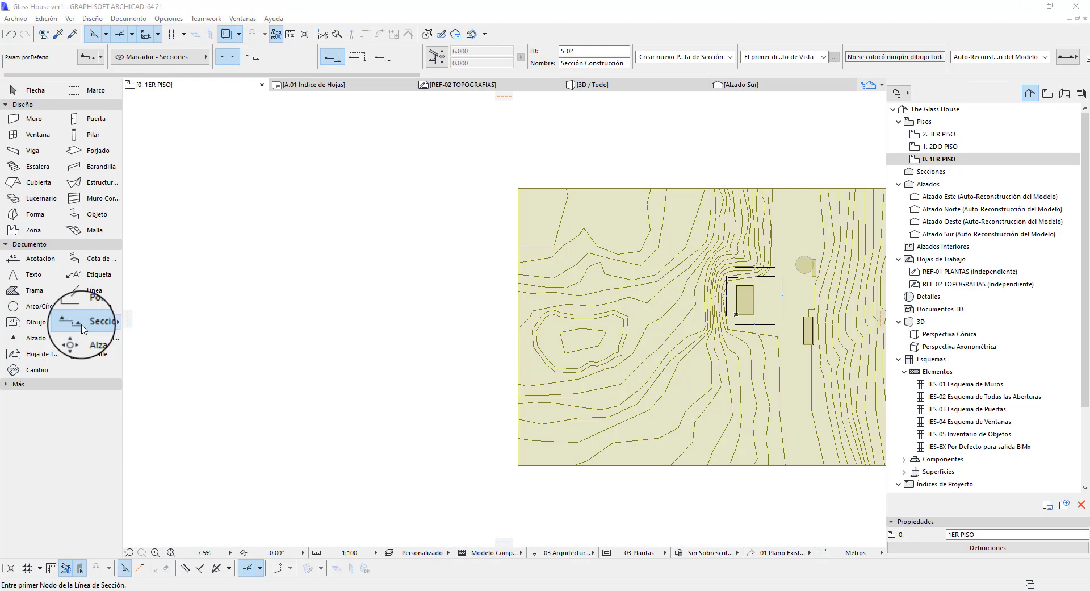
# Open the Section tool's default settings and enter A as the reference ID and A - A as the name
pyautogui.doubleClick(83, 324)
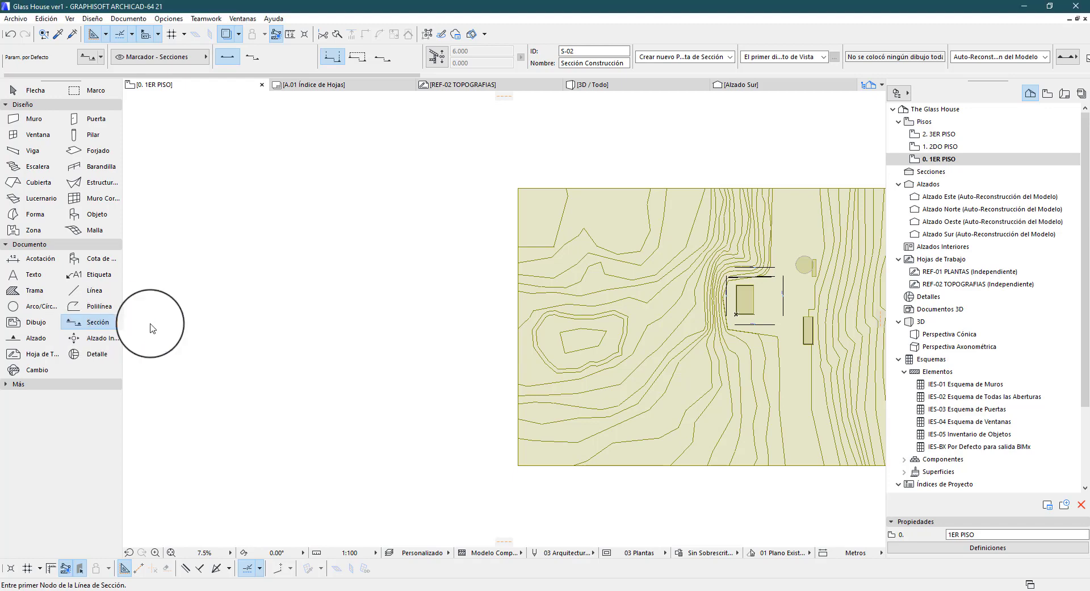
pyautogui.moveTo(332, 137); pyautogui.dragTo(412, 110)
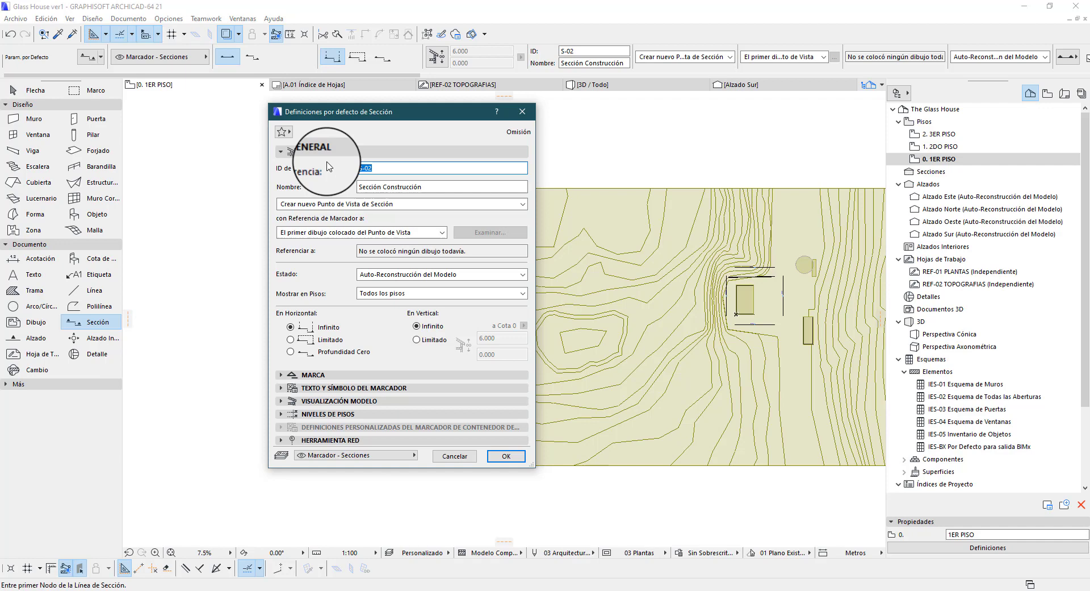
pyautogui.write('A')
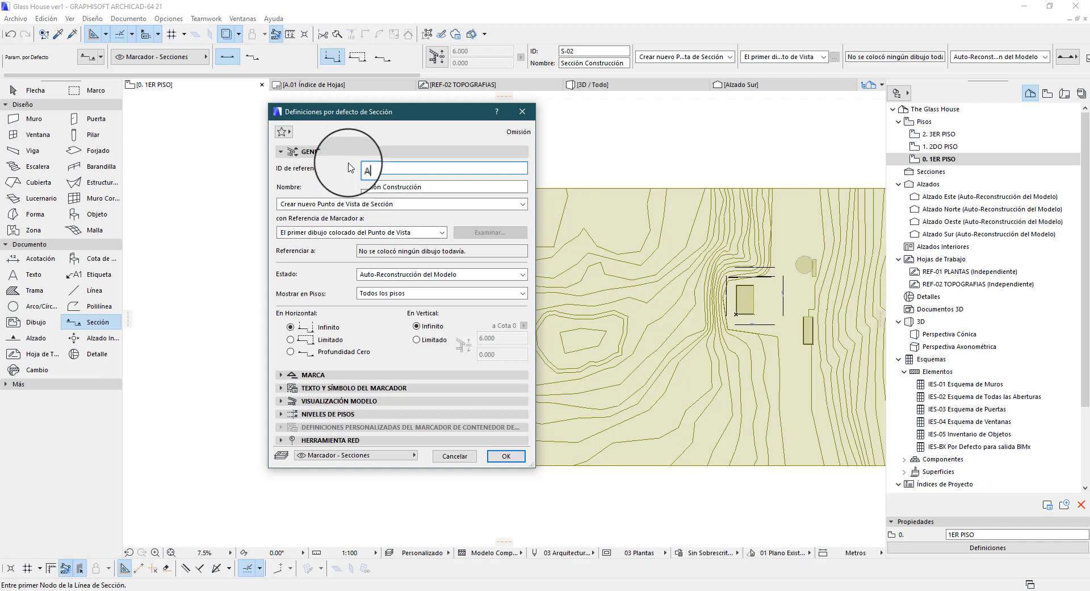
pyautogui.moveTo(428, 187); pyautogui.dragTo(354, 187)
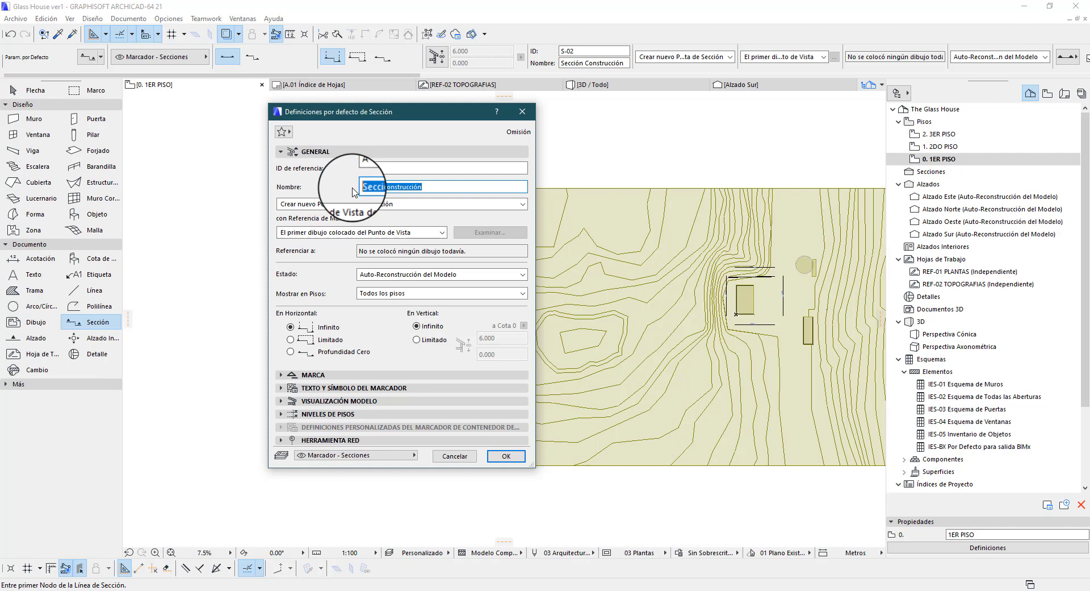
pyautogui.write('A - A')
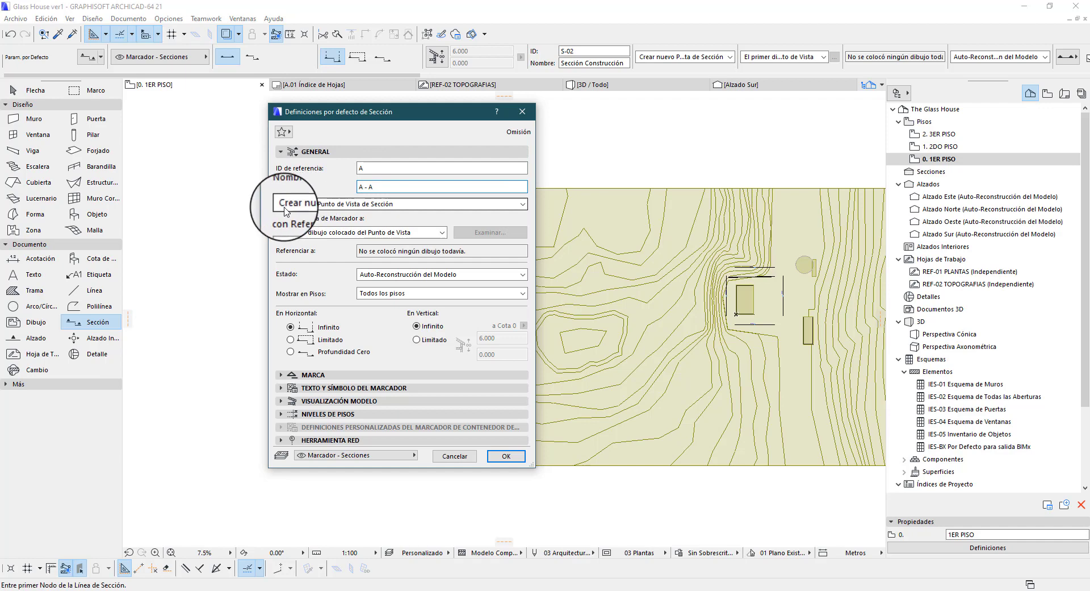
# Try the Colocar Marcador vinculado option and browse the viewpoints it can reference without accepting one
pyautogui.click(313, 204)
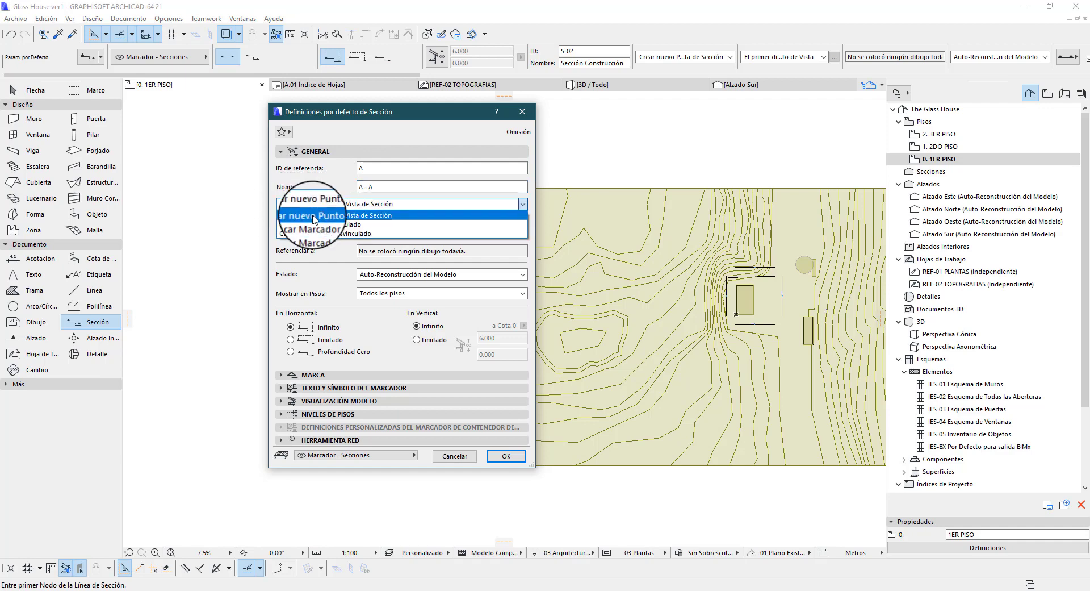
pyautogui.click(360, 225)
pyautogui.click(458, 232)
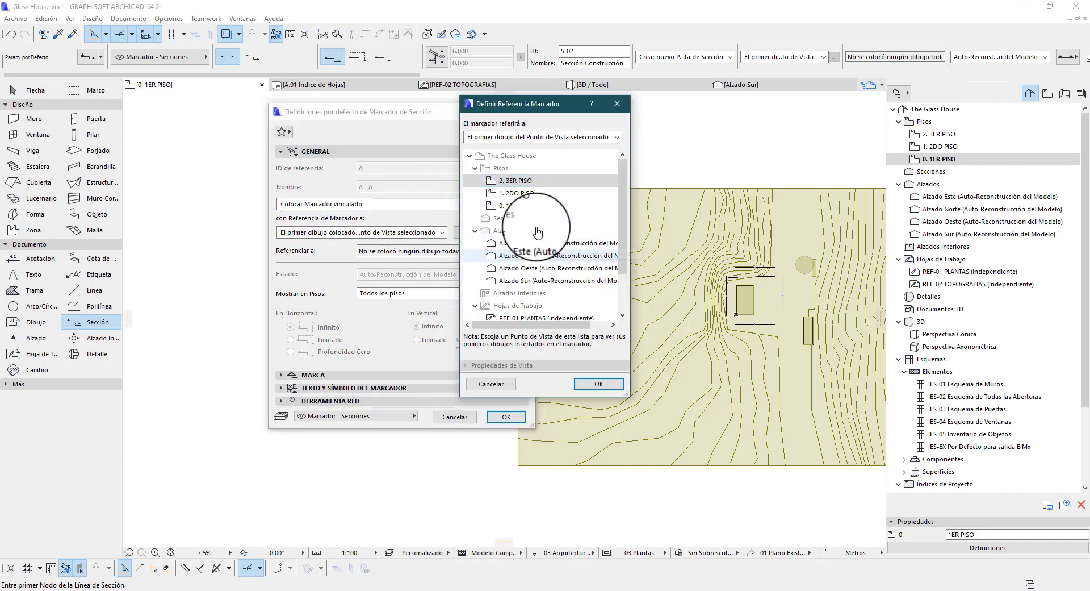
pyautogui.click(485, 384)
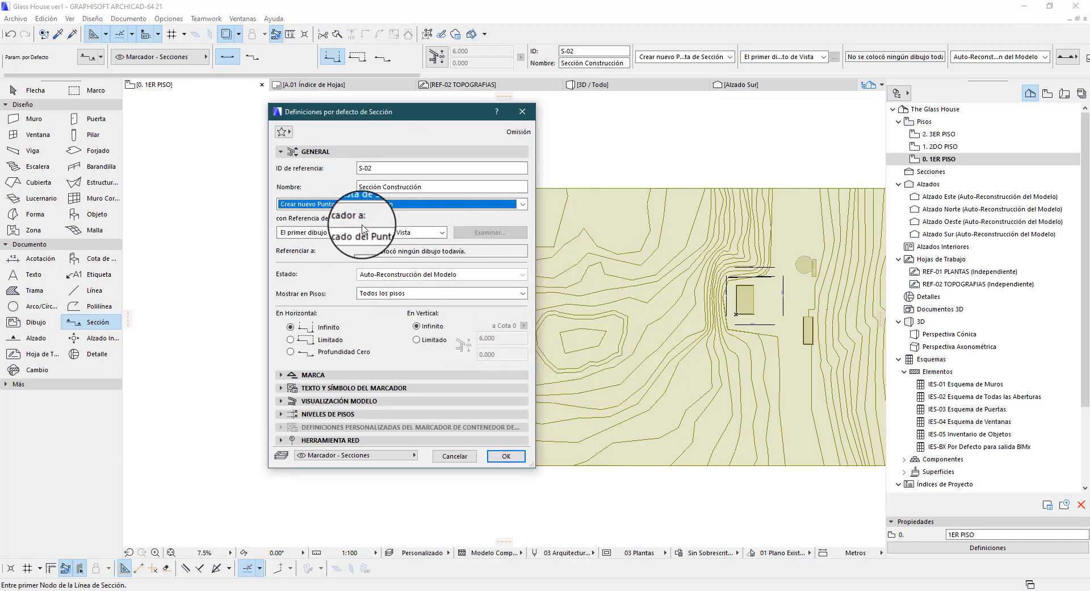
# Try the unlinked marker option, and set the section to Crear nuevo Punto de Vista de Sección with El Punto de Vista as marker reference
pyautogui.click(366, 206)
pyautogui.click(340, 216)
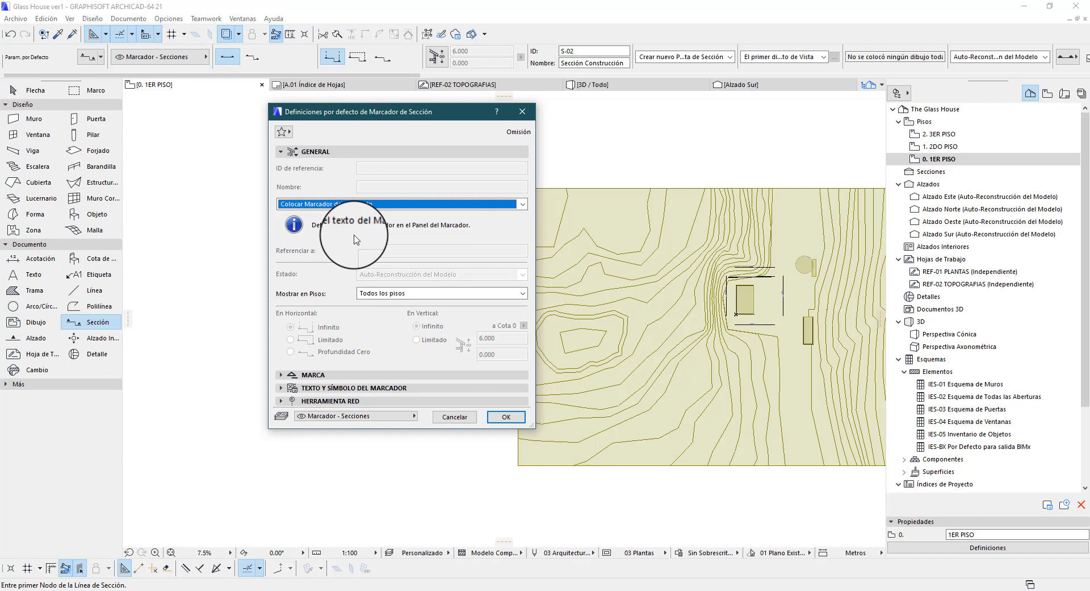
pyautogui.click(386, 205)
pyautogui.click(373, 218)
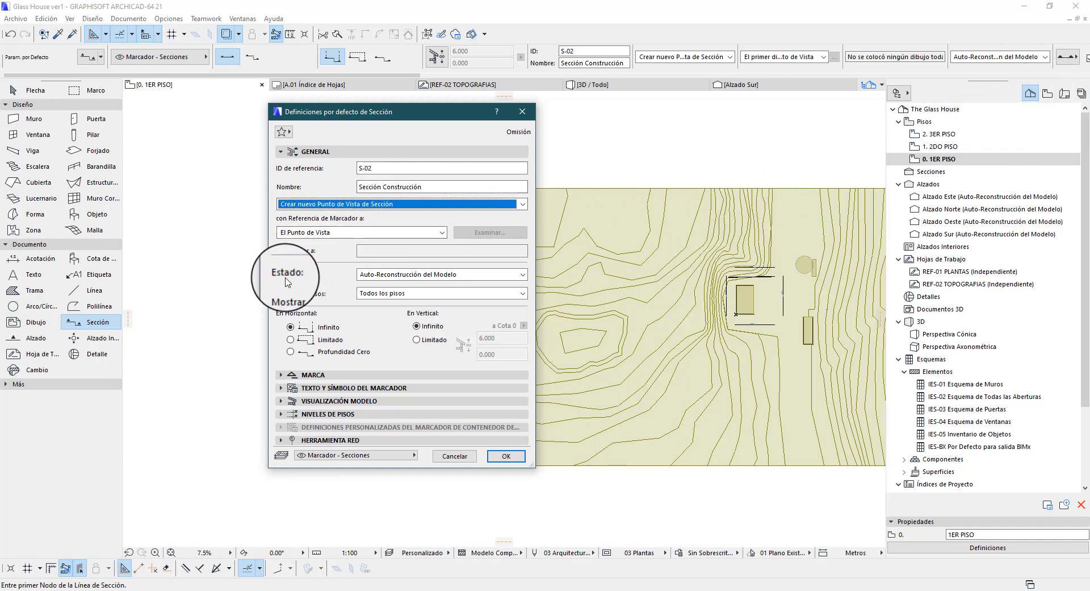
# Set the section's status to Auto-Reconstrucción del Modelo and its story visibility to Todos los pisos
pyautogui.click(513, 280)
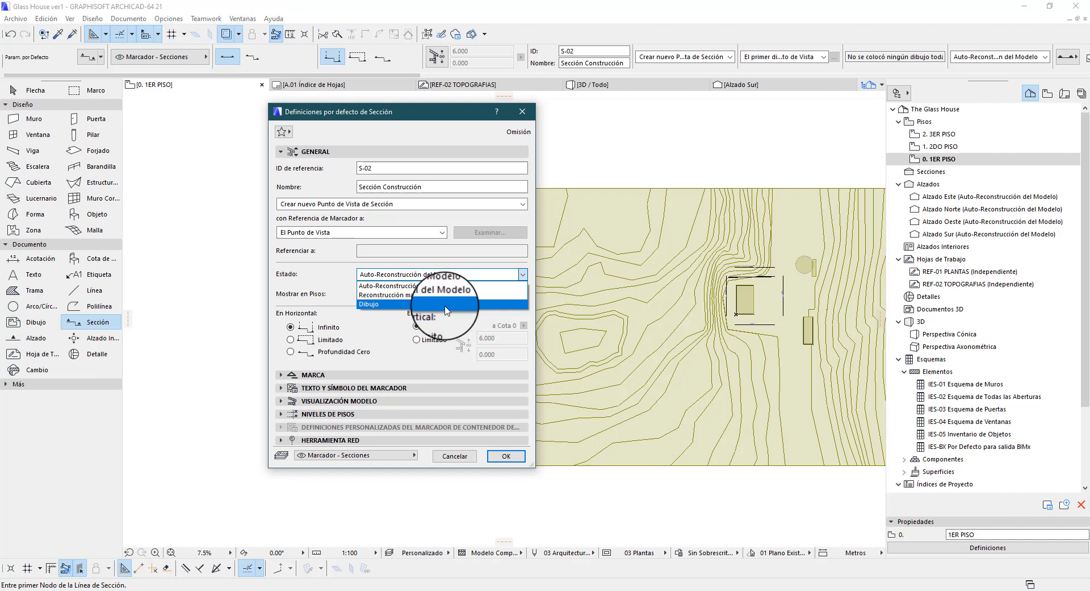
pyautogui.click(369, 286)
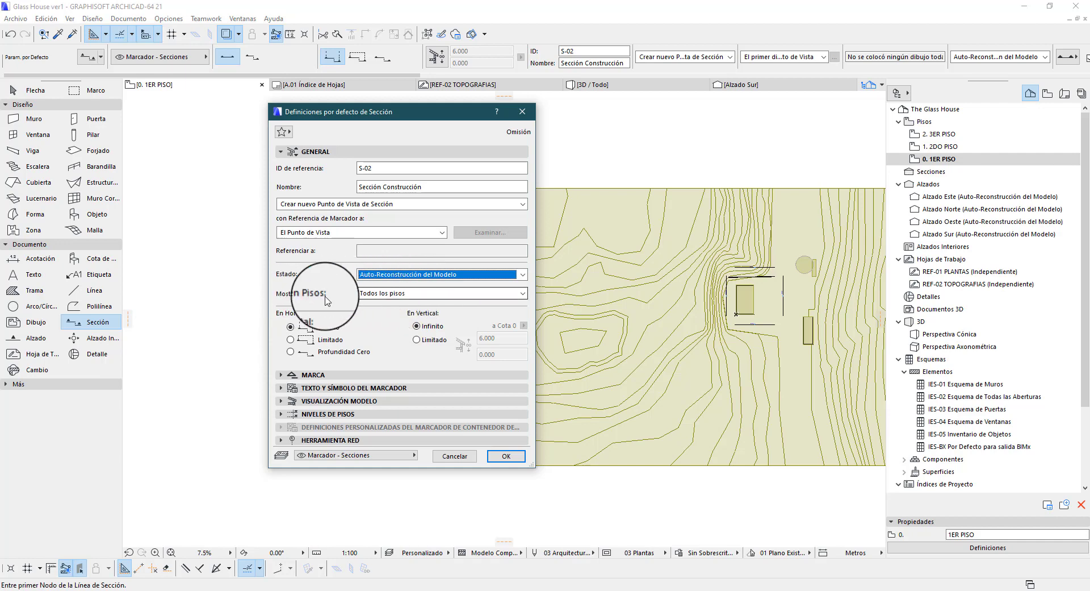
pyautogui.click(364, 294)
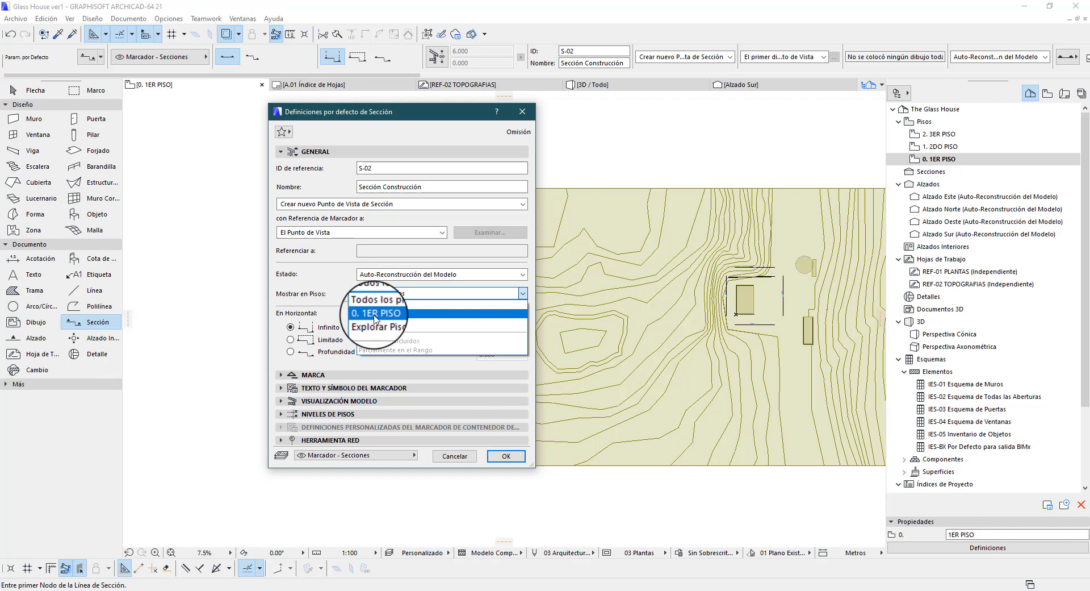
pyautogui.click(375, 318)
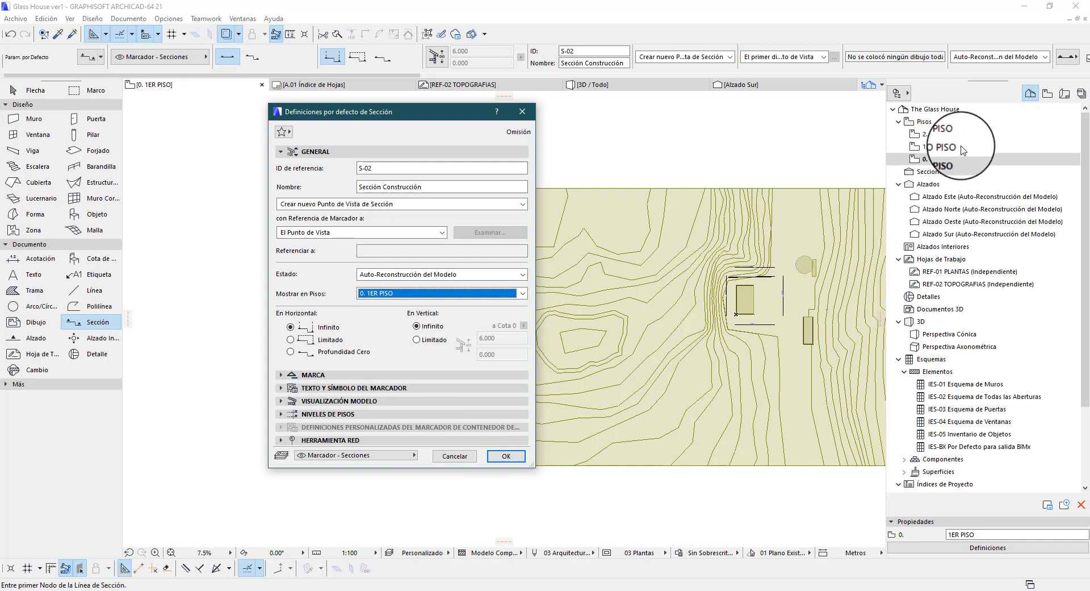
pyautogui.click(499, 293)
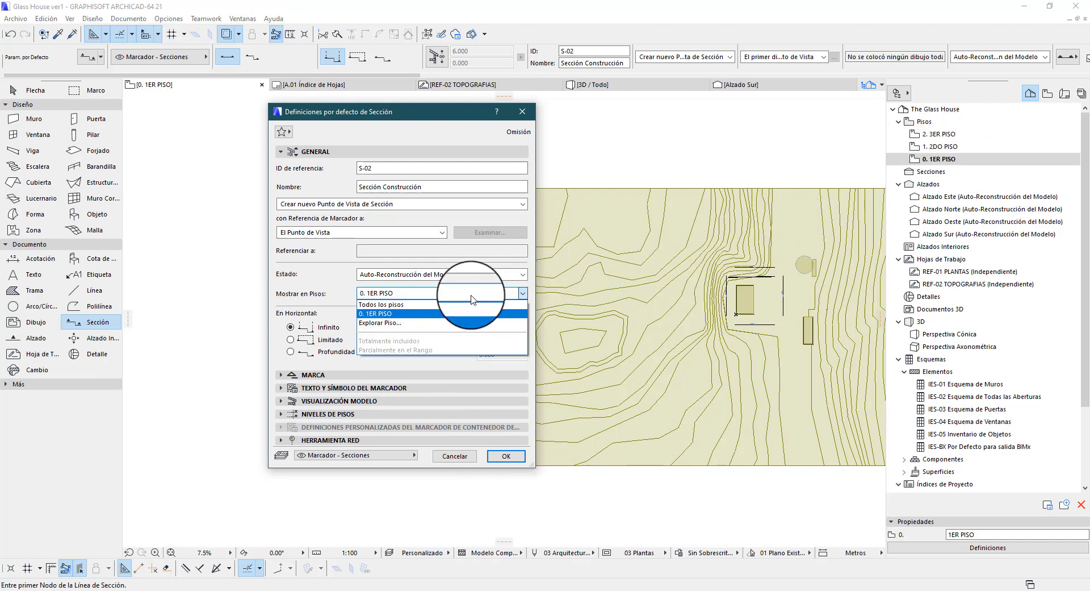
pyautogui.click(419, 310)
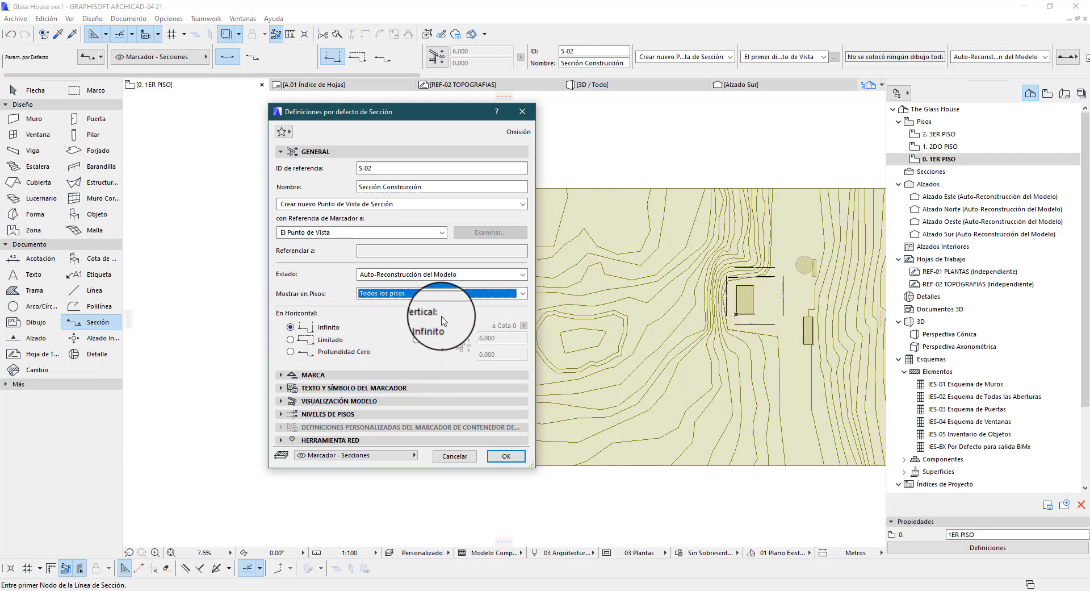
# In the Marca settings, make the section line Segmentado with a 15 mm length and place the marker heads at its ends
pyautogui.click(325, 153)
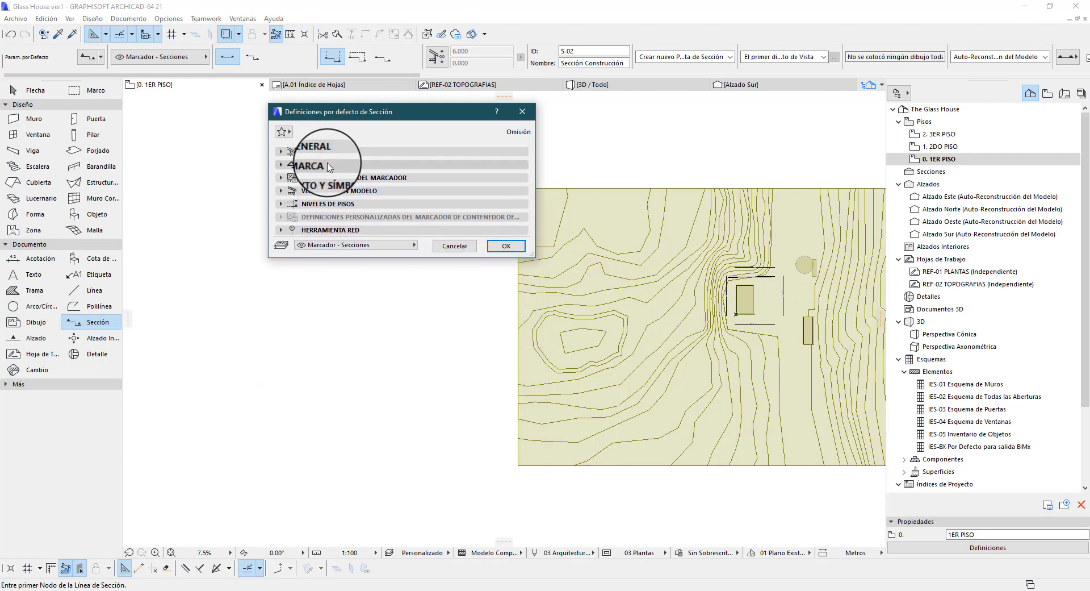
pyautogui.click(318, 164)
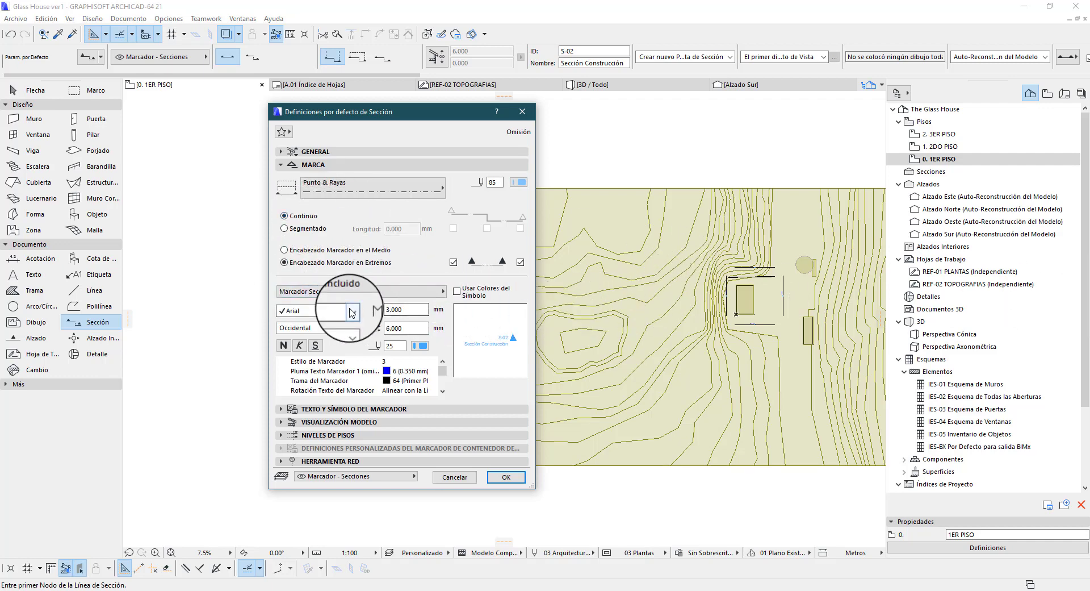
pyautogui.click(285, 229)
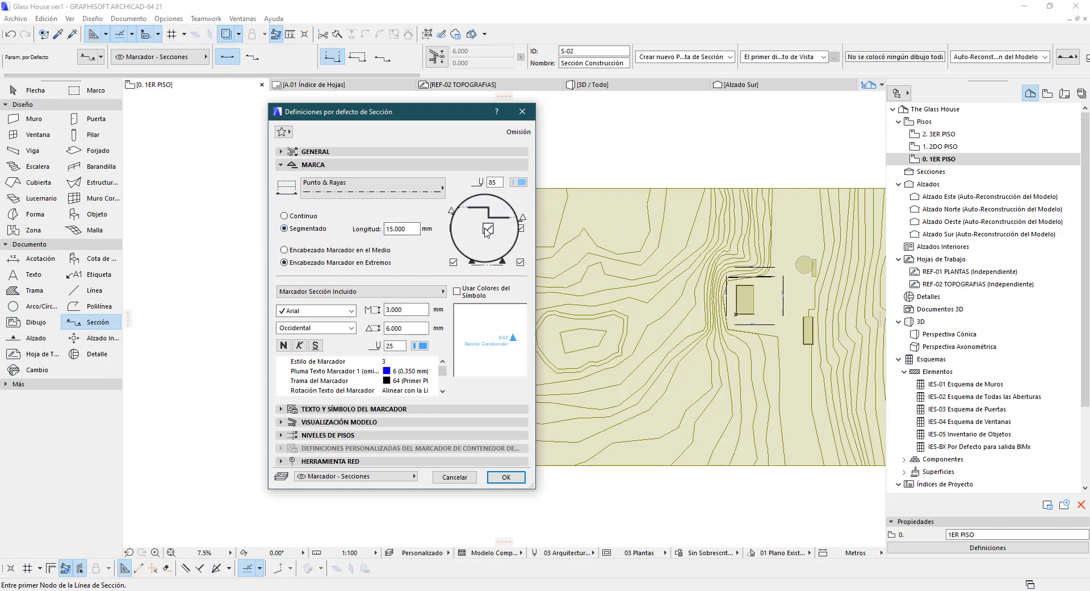
pyautogui.click(407, 227)
pyautogui.moveTo(407, 228); pyautogui.dragTo(361, 229)
pyautogui.click(411, 230)
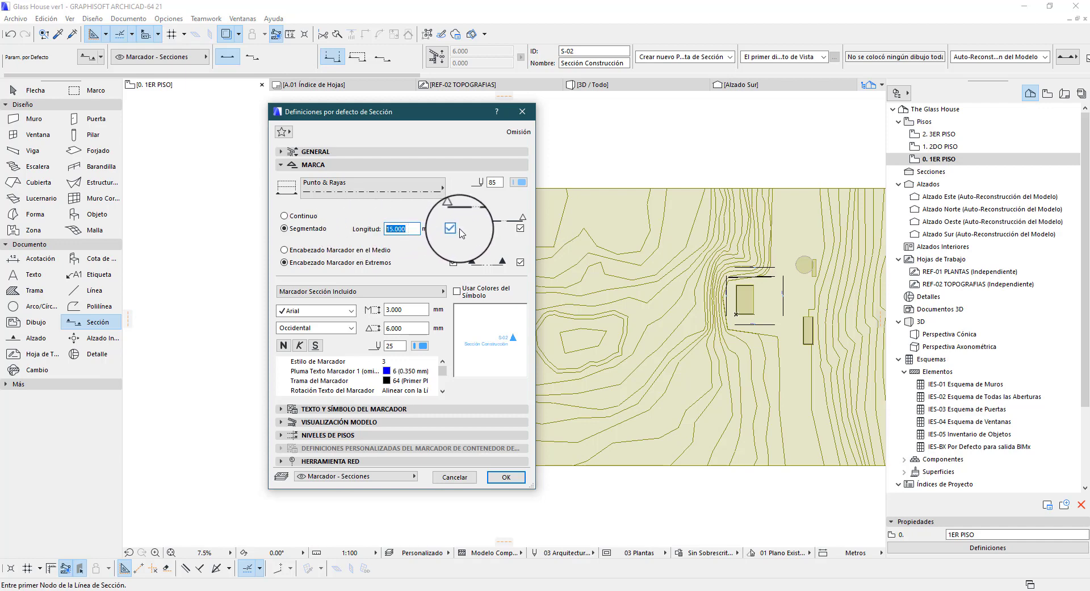
pyautogui.write('10')
pyautogui.doubleClick(413, 232)
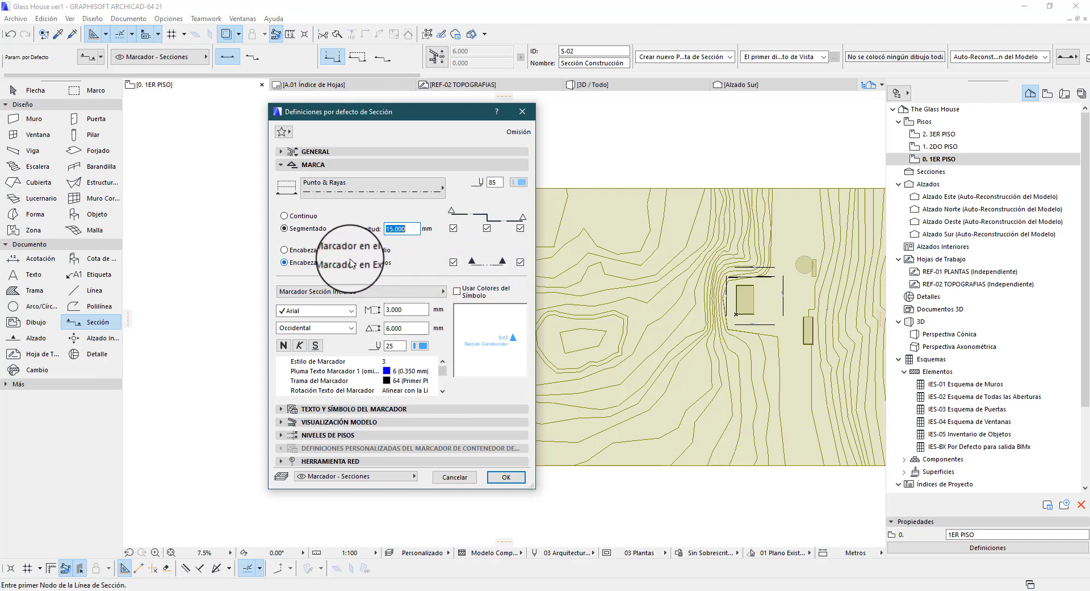
pyautogui.click(310, 249)
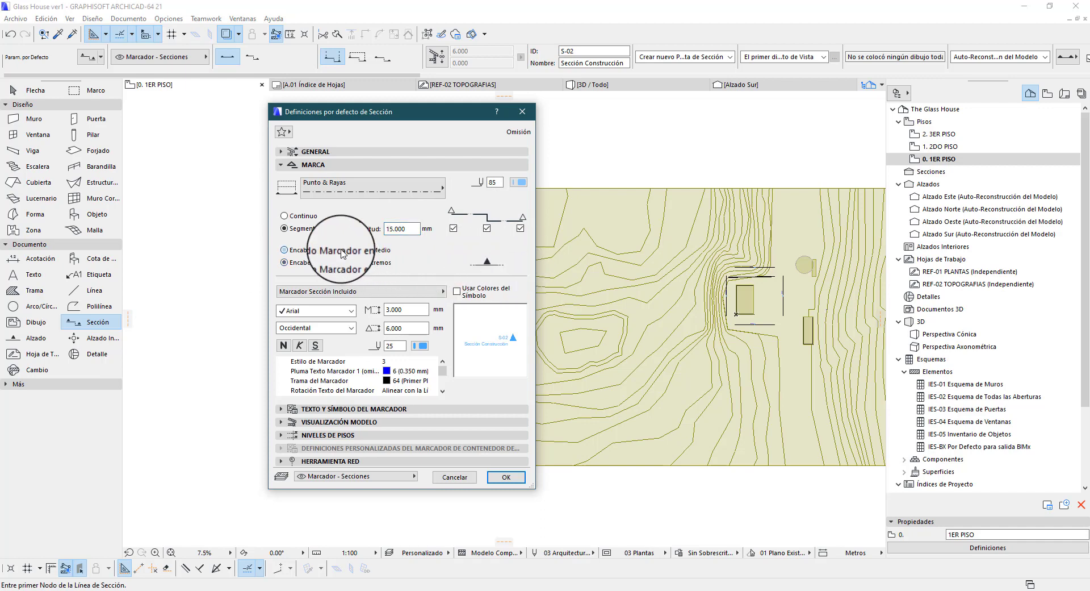
pyautogui.click(290, 263)
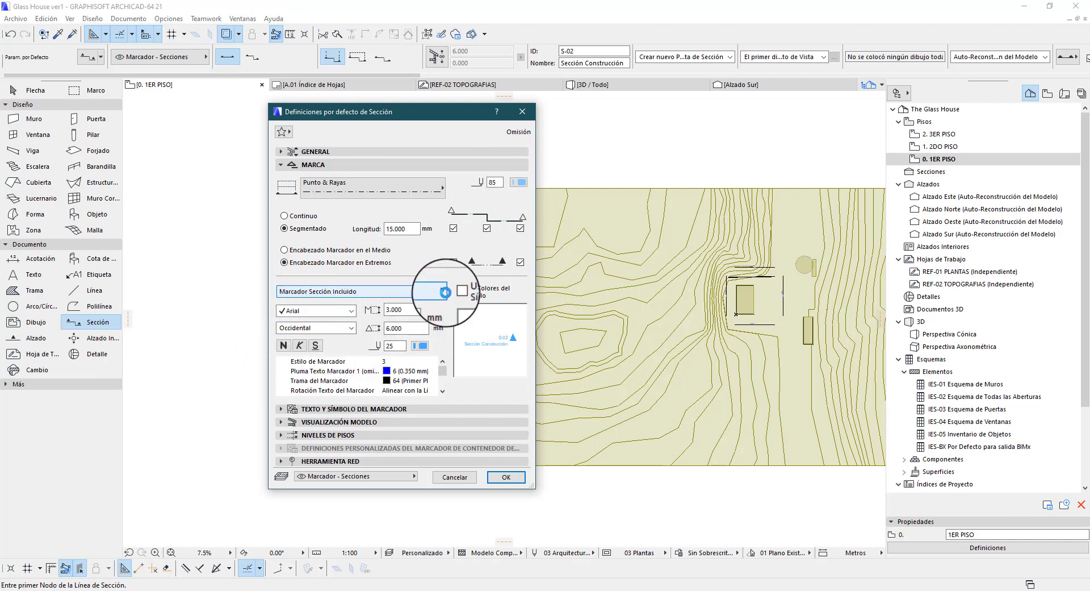
# Try the Sin Marca marker type and restore Marcador Sección Incluido
pyautogui.click(445, 292)
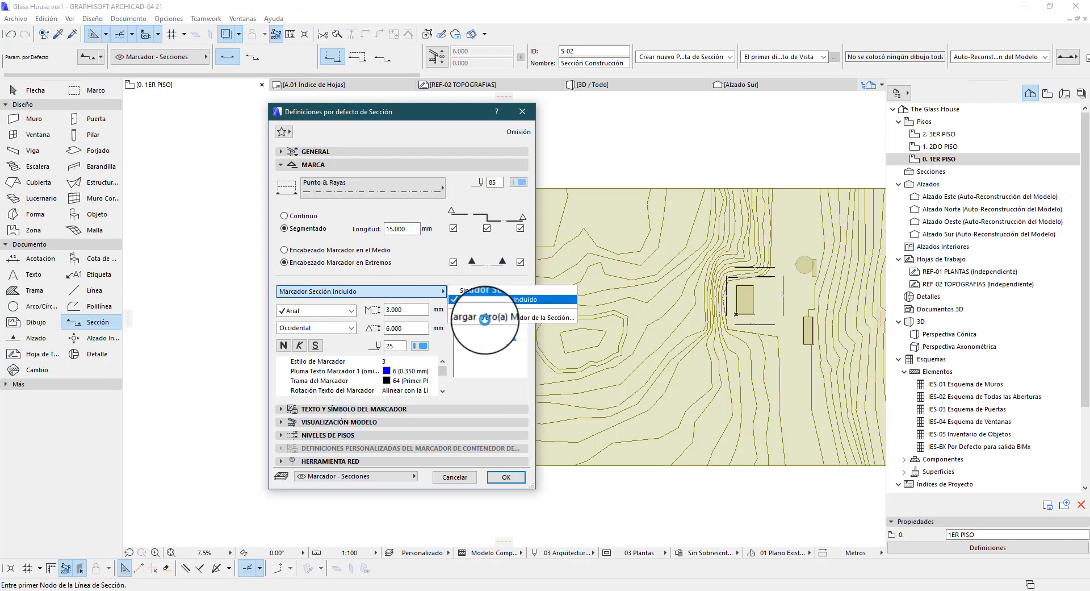
pyautogui.click(474, 283)
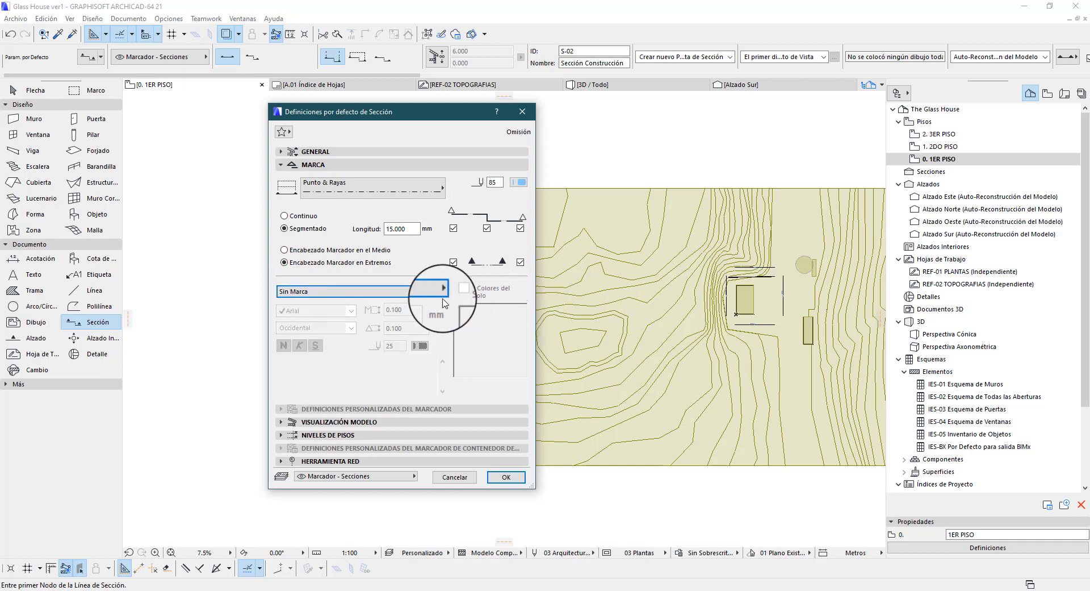
pyautogui.click(443, 291)
pyautogui.click(471, 301)
# Browse for another section marker file to load and cancel without choosing one
pyautogui.click(443, 291)
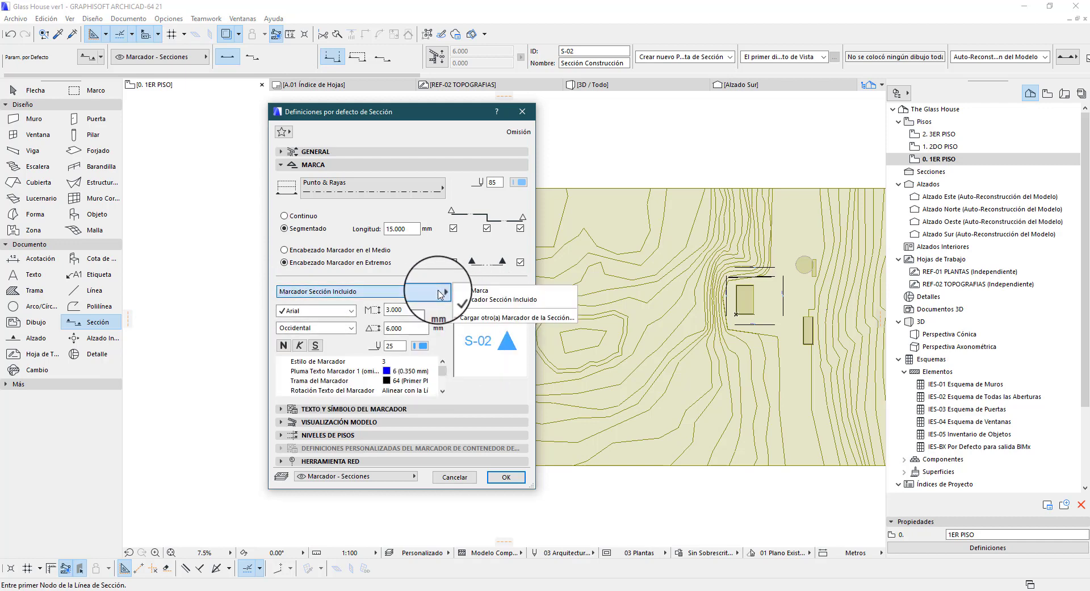
pyautogui.click(479, 318)
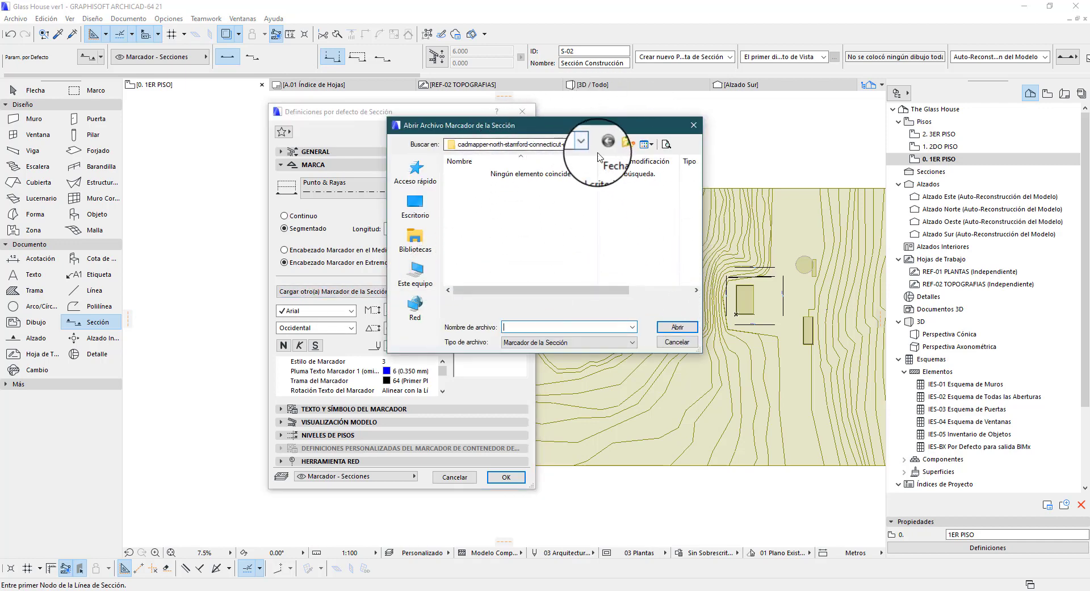
pyautogui.click(685, 344)
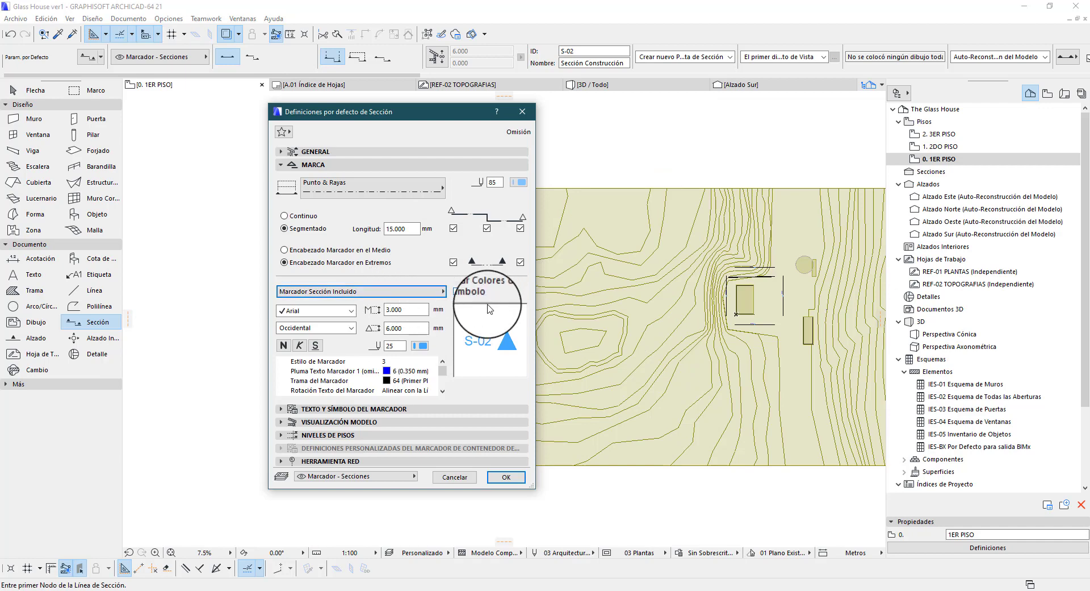
# Review the fonts available for the marker text and check the marker's text height and symbol size settings
pyautogui.click(347, 314)
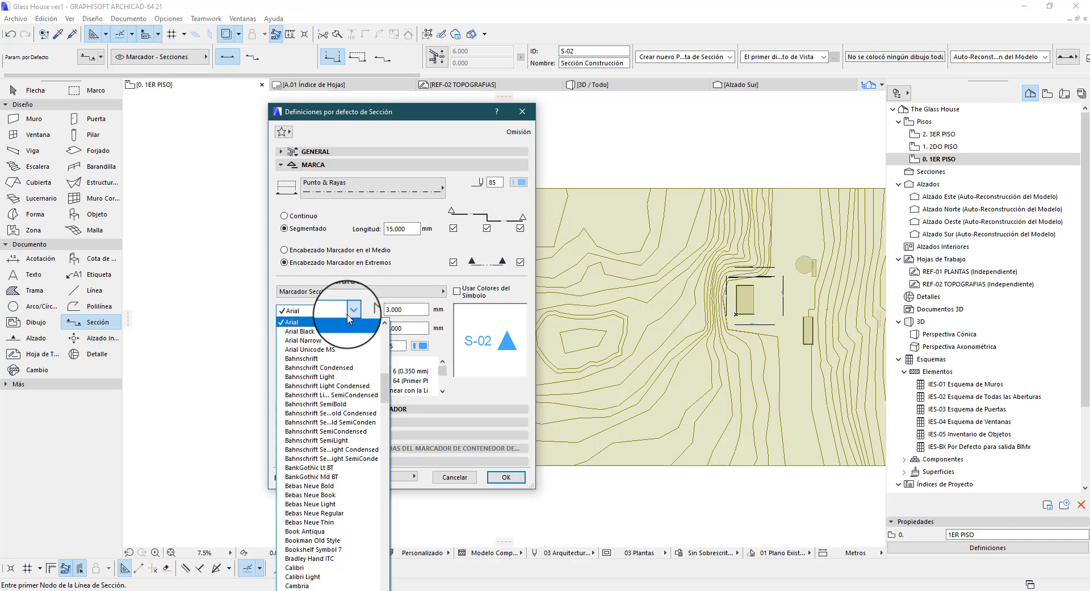
pyautogui.scroll(8, 350, 397)
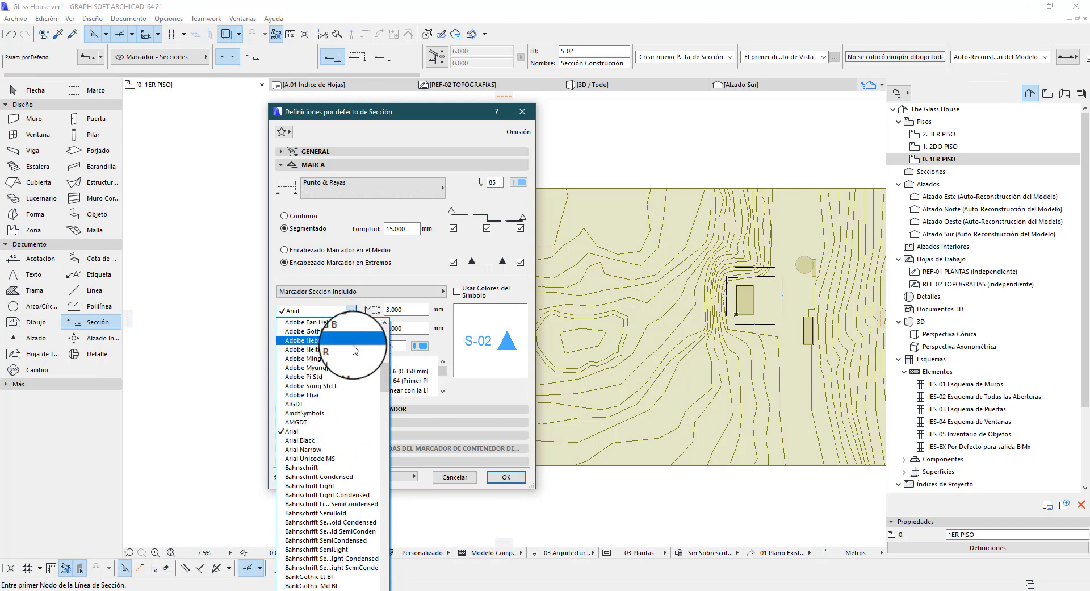
pyautogui.scroll(9, 350, 430)
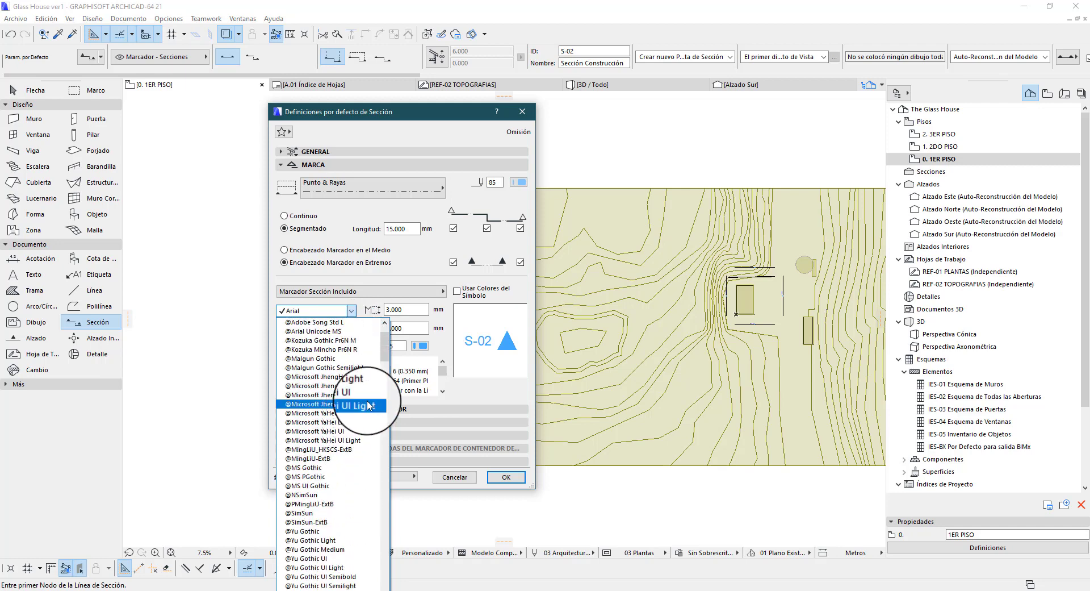
pyautogui.moveTo(386, 339); pyautogui.dragTo(387, 382)
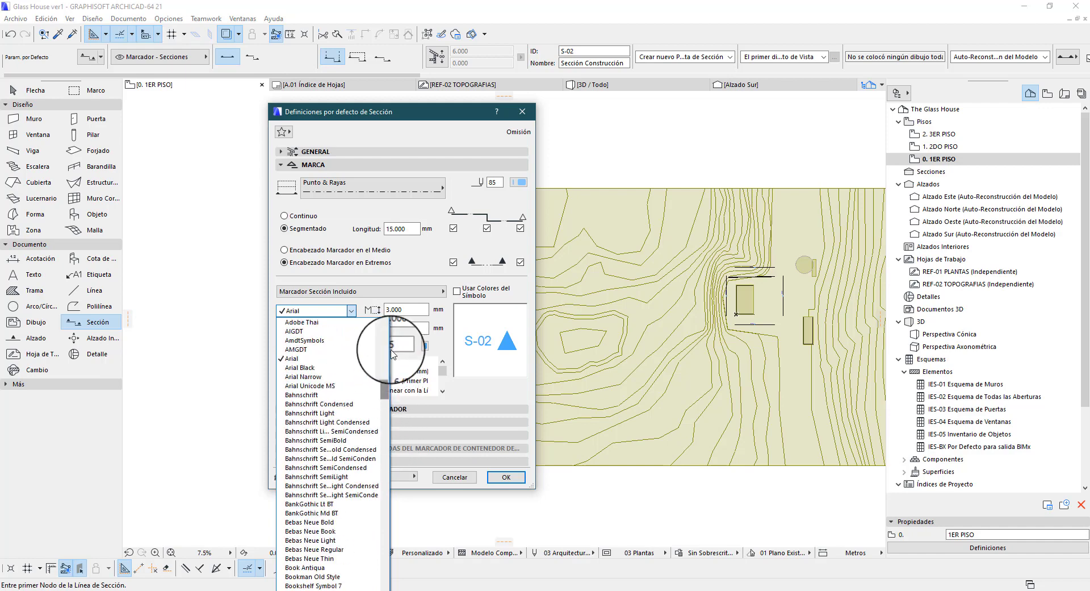
pyautogui.click(400, 276)
pyautogui.moveTo(407, 310); pyautogui.dragTo(367, 302)
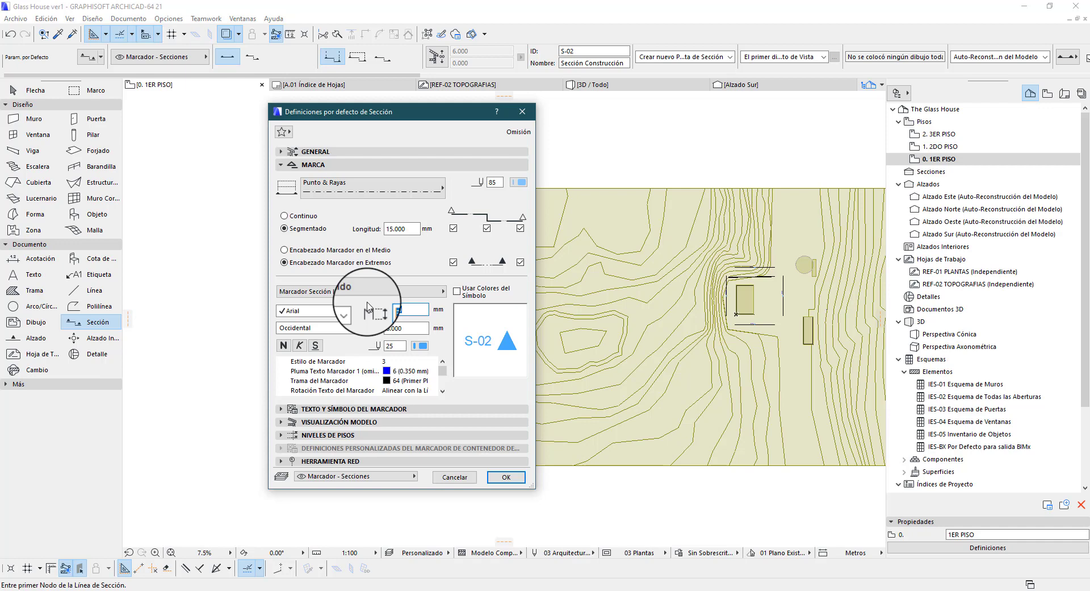
pyautogui.press('Tab')
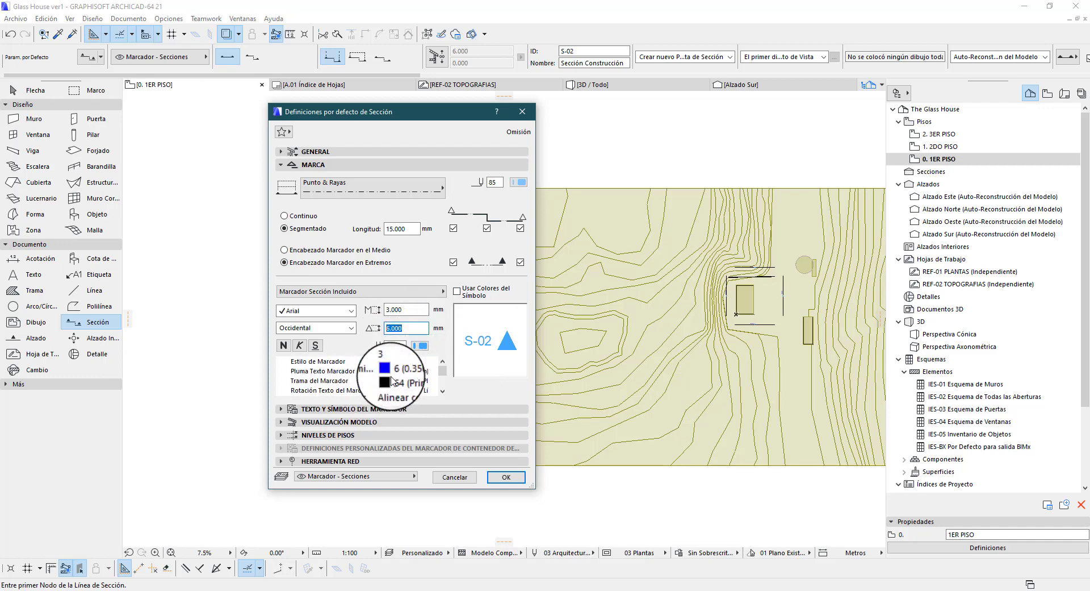
# Enlarge the settings dialog to see the full marker parameter list and review the marker styles under Texto y Símbolo del Marcador
pyautogui.scroll(-3, 364, 384)
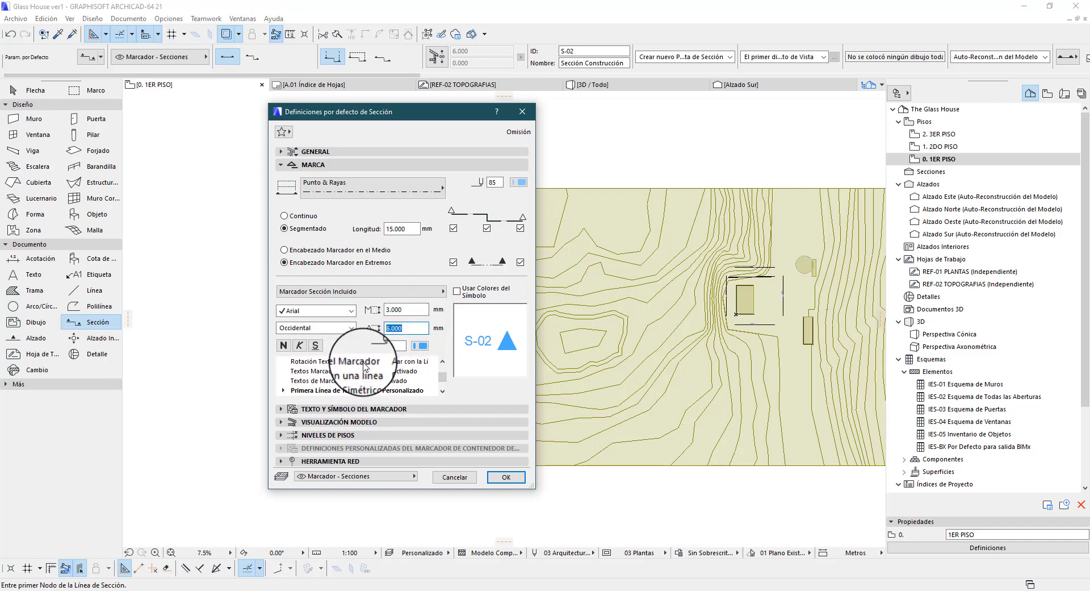
pyautogui.moveTo(533, 486); pyautogui.dragTo(573, 577)
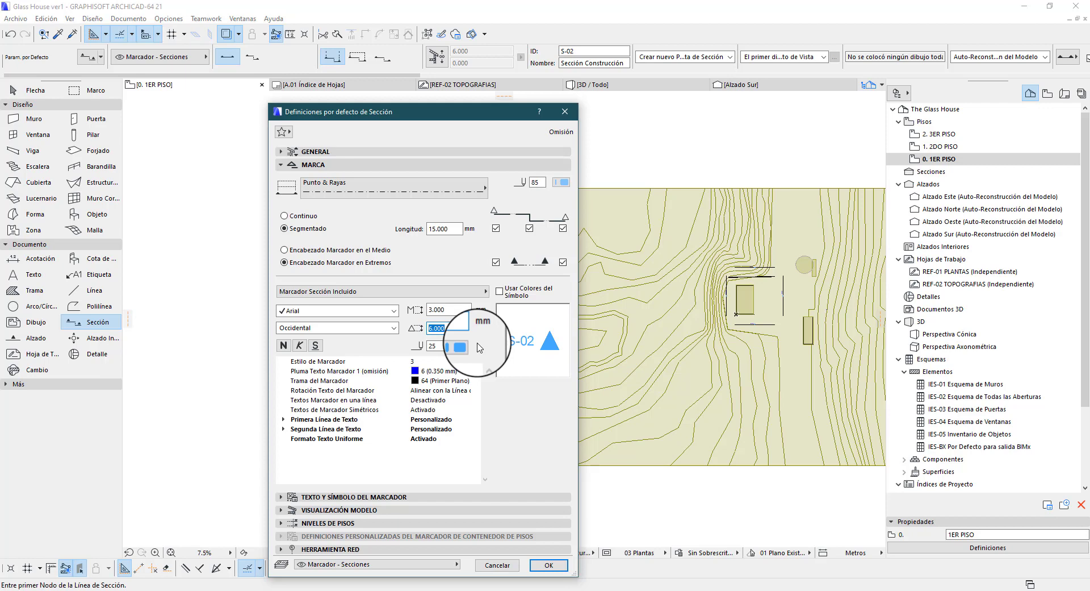
pyautogui.click(472, 361)
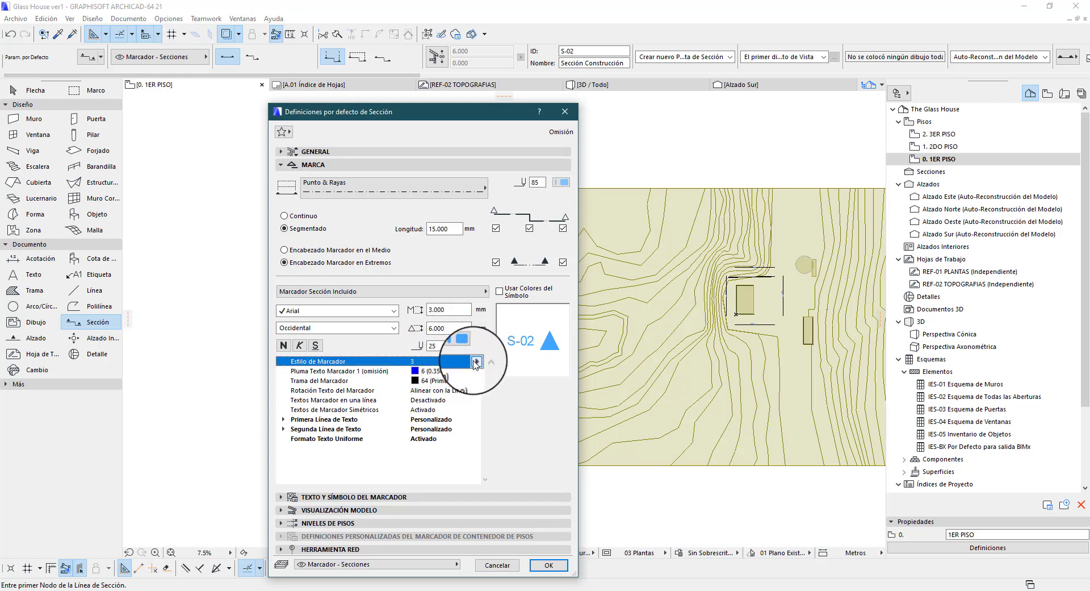
pyautogui.click(318, 165)
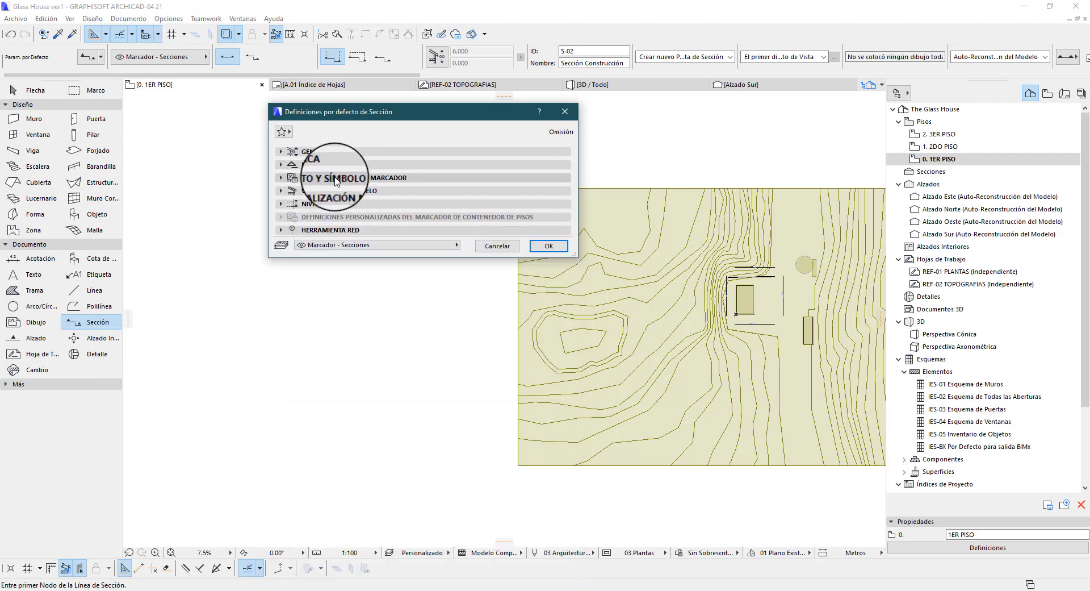
pyautogui.click(336, 179)
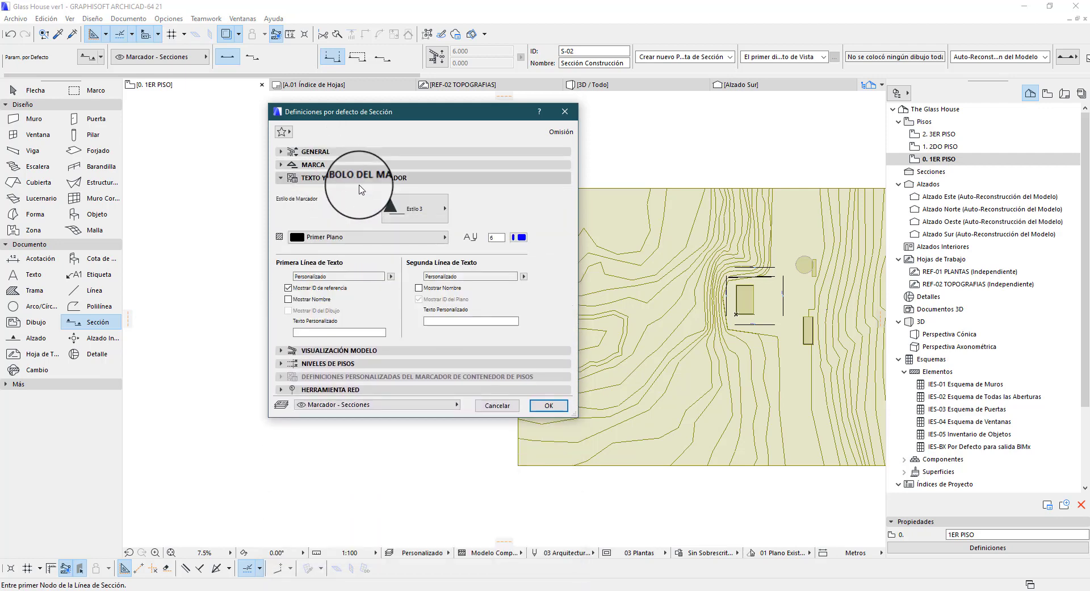
pyautogui.click(421, 208)
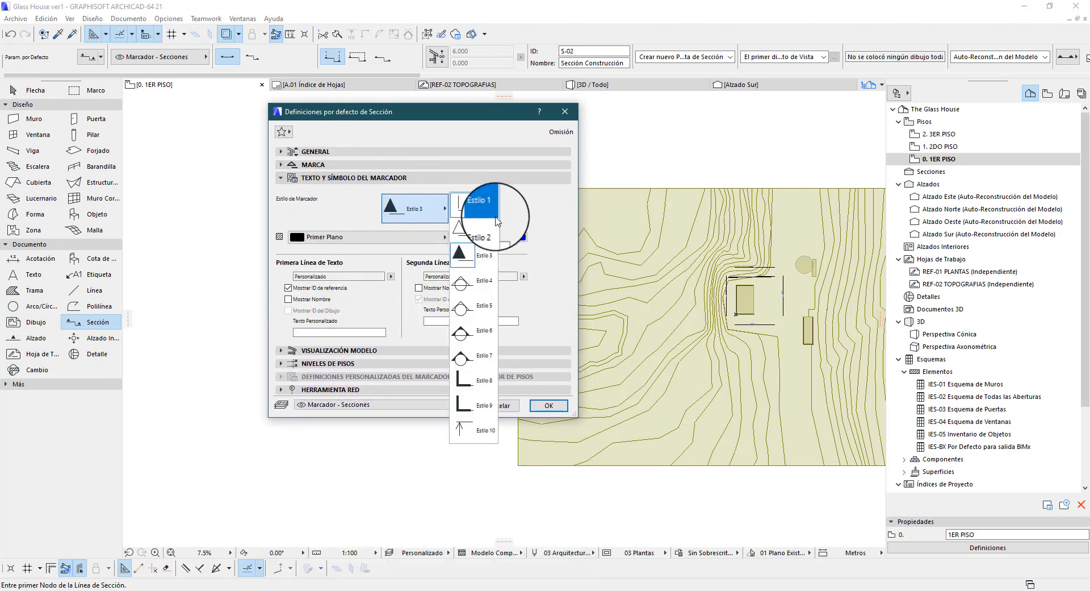
pyautogui.click(339, 166)
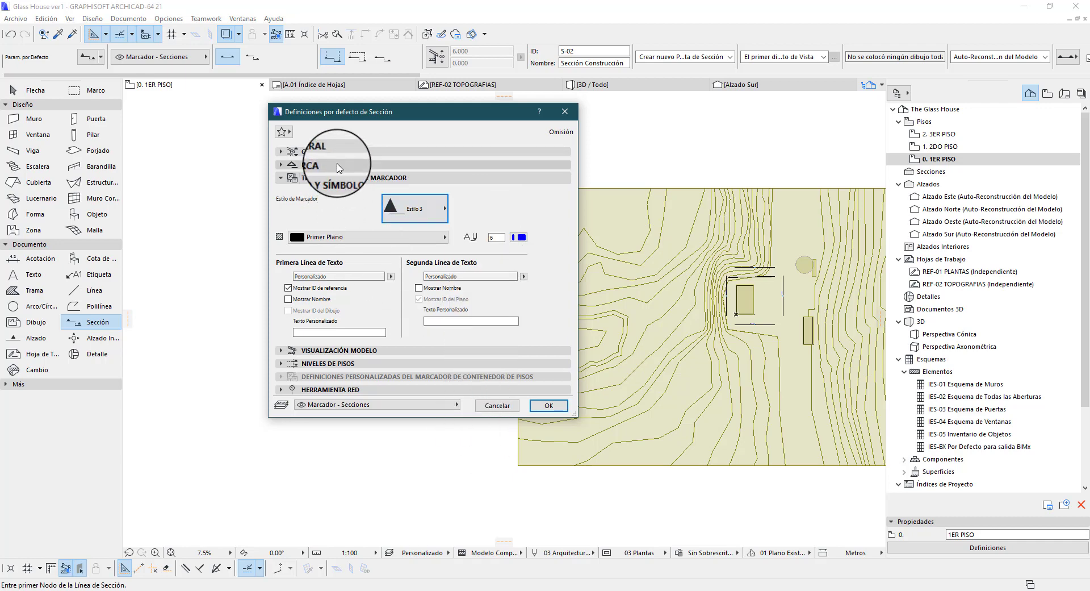
# In the Marca parameters, view the pen choices for Pluma Texto Marcador 1 and close them without choosing one
pyautogui.click(339, 167)
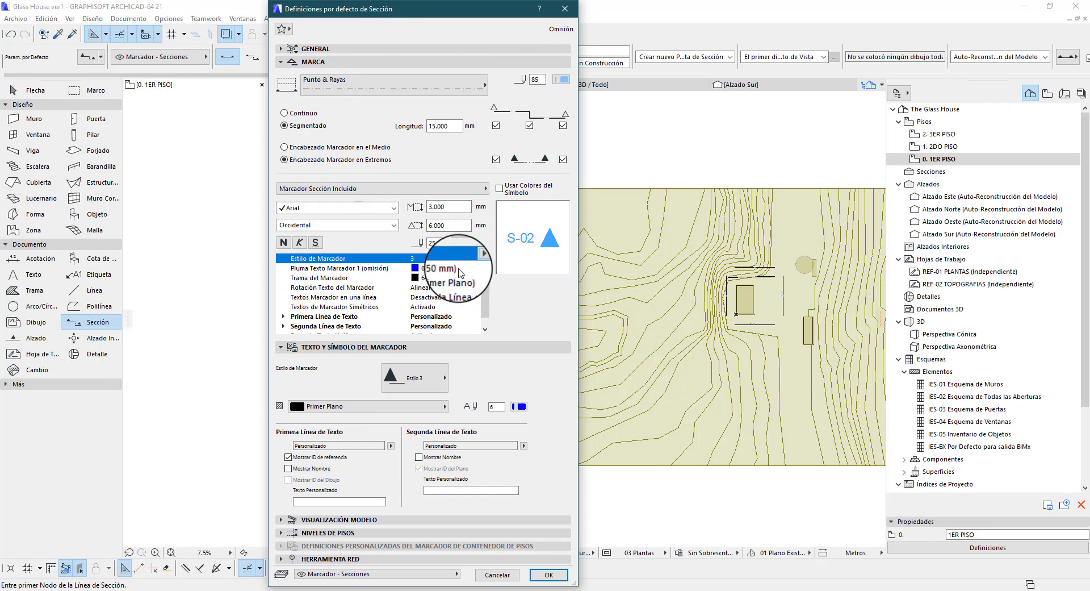
pyautogui.click(459, 272)
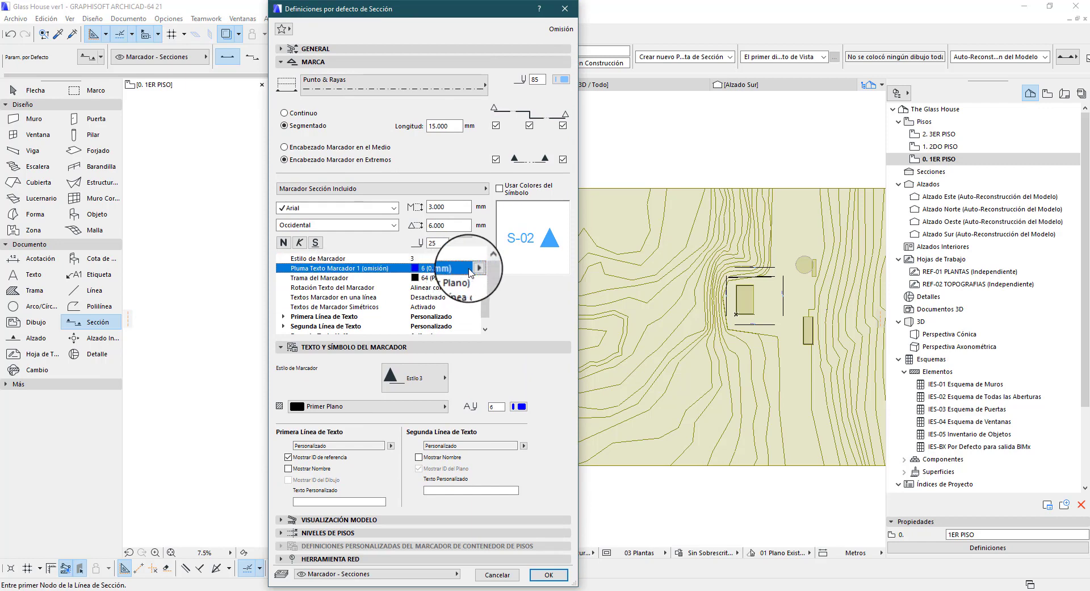
pyautogui.click(475, 268)
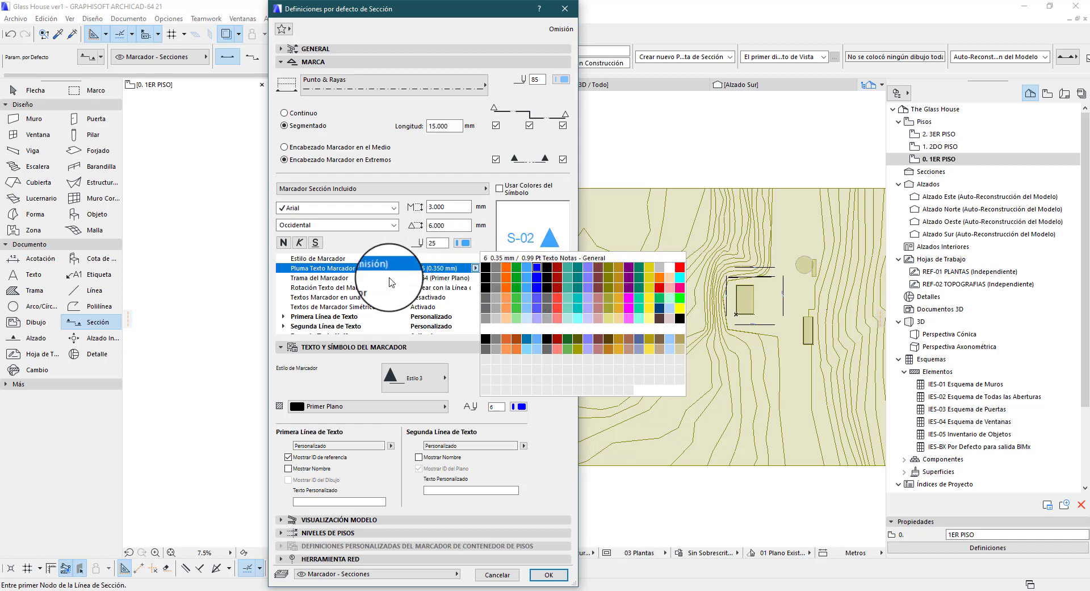
pyautogui.click(389, 278)
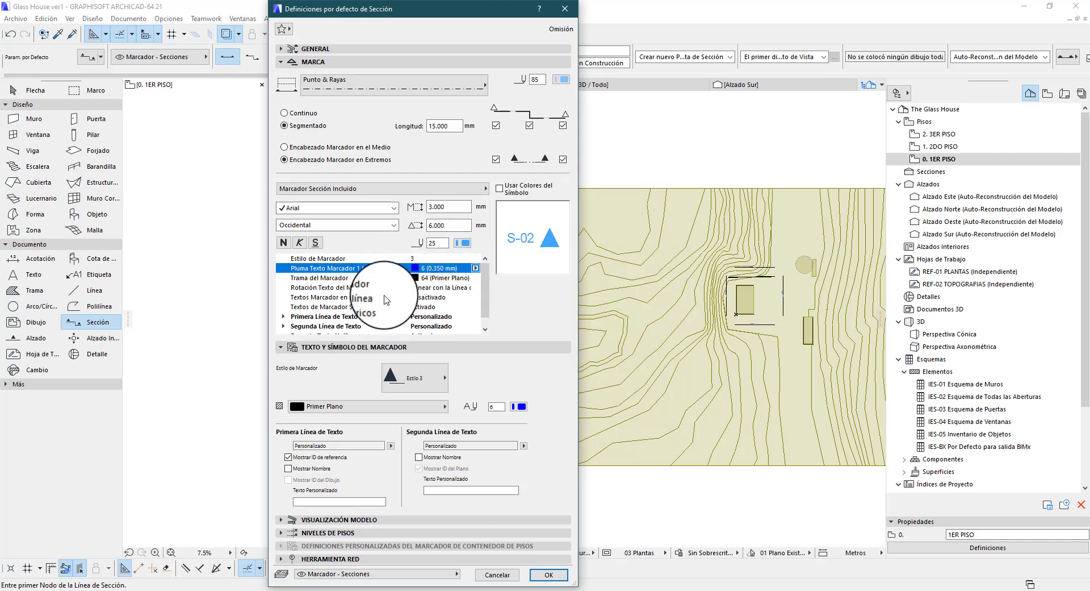
# Set the marker's Rotación Texto del Marcador to Siempre Horizontal
pyautogui.click(346, 287)
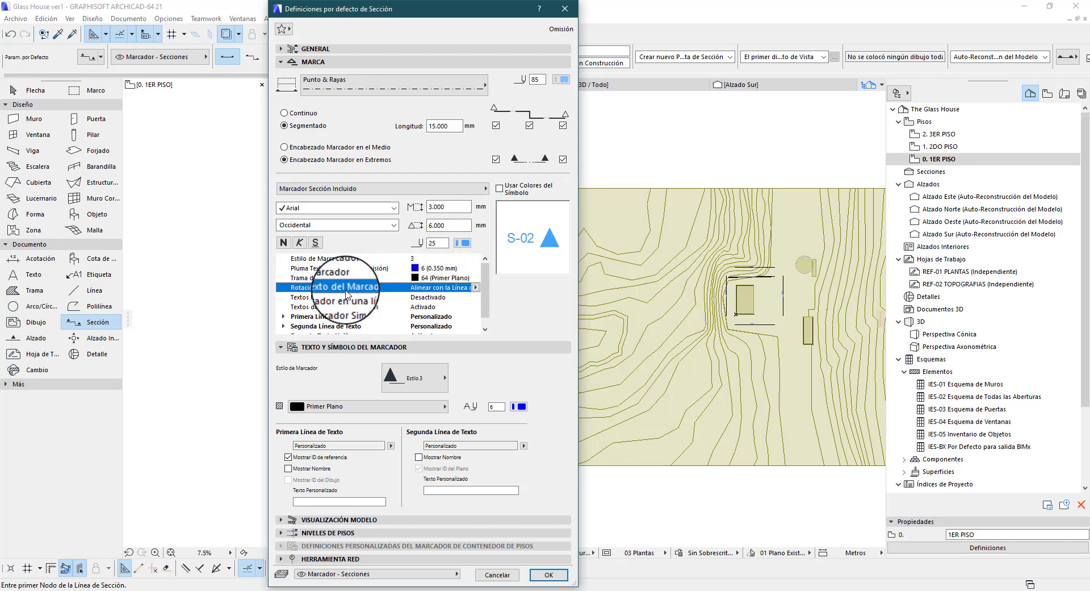
pyautogui.click(468, 288)
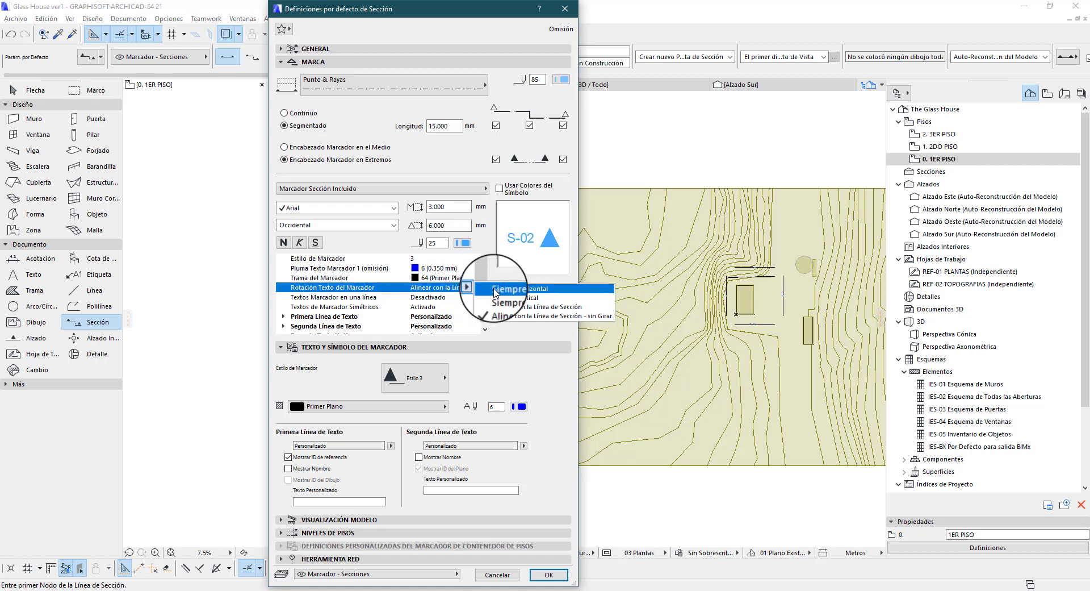
pyautogui.click(495, 291)
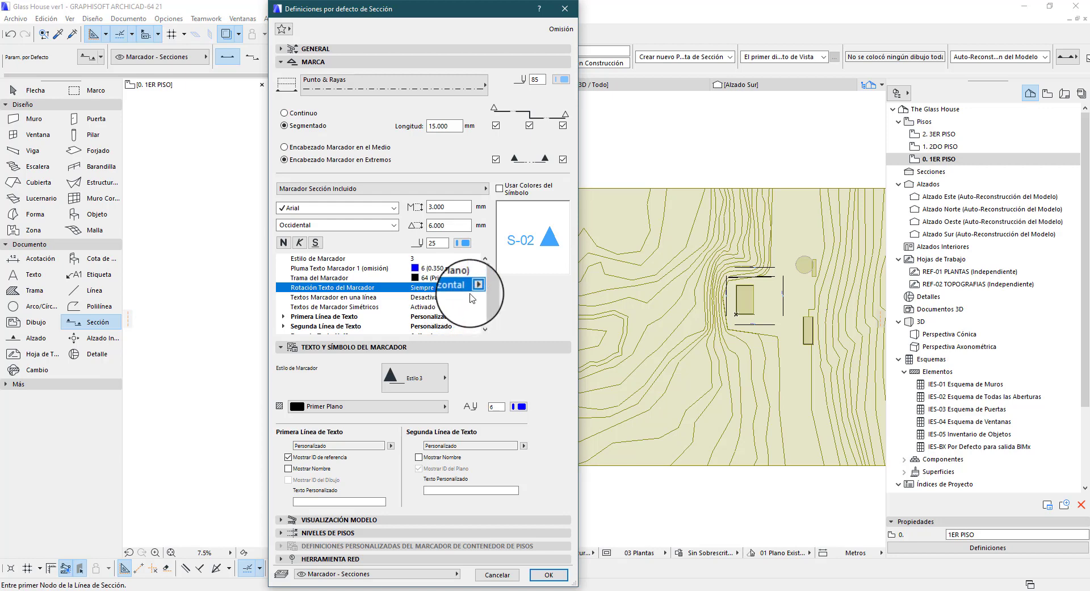
# Try toggling Textos Marcador en una línea and Textos de Marcador Simétricos, and restore them to Desactivado and Activado
pyautogui.click(435, 298)
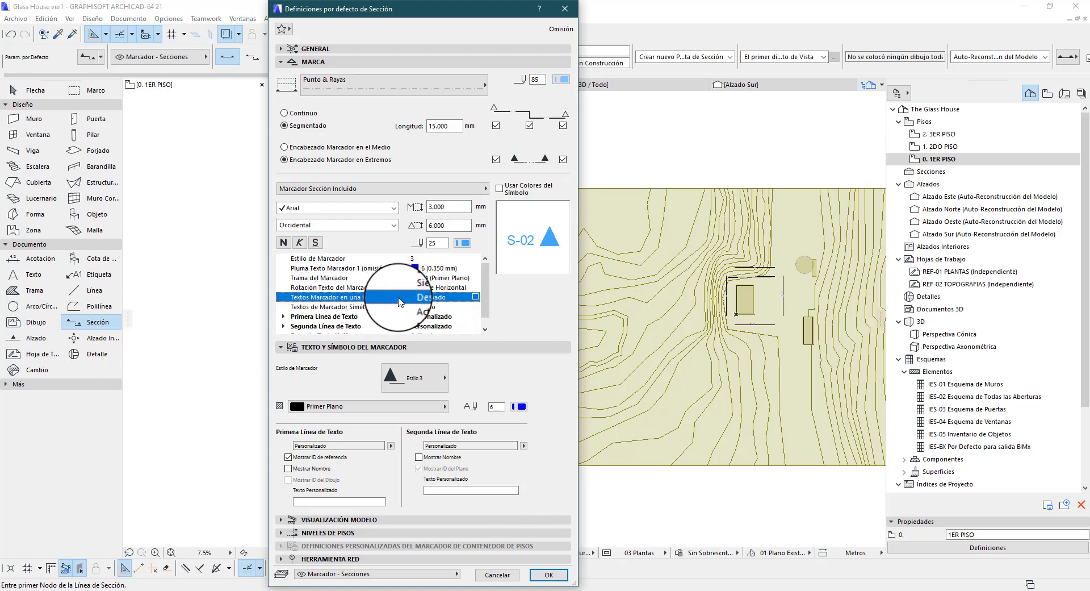
pyautogui.click(477, 307)
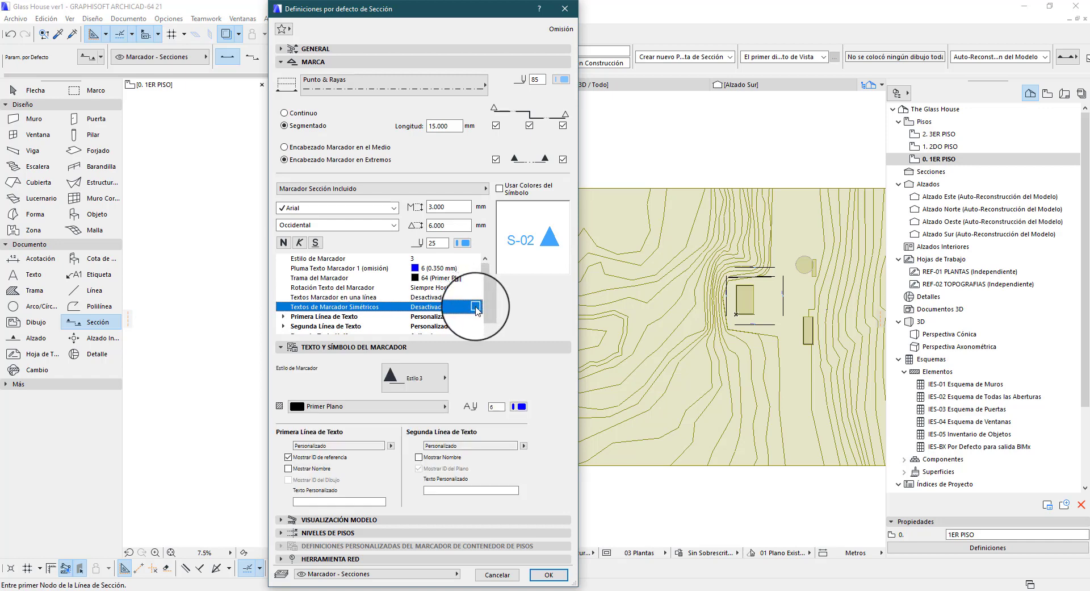
pyautogui.click(475, 308)
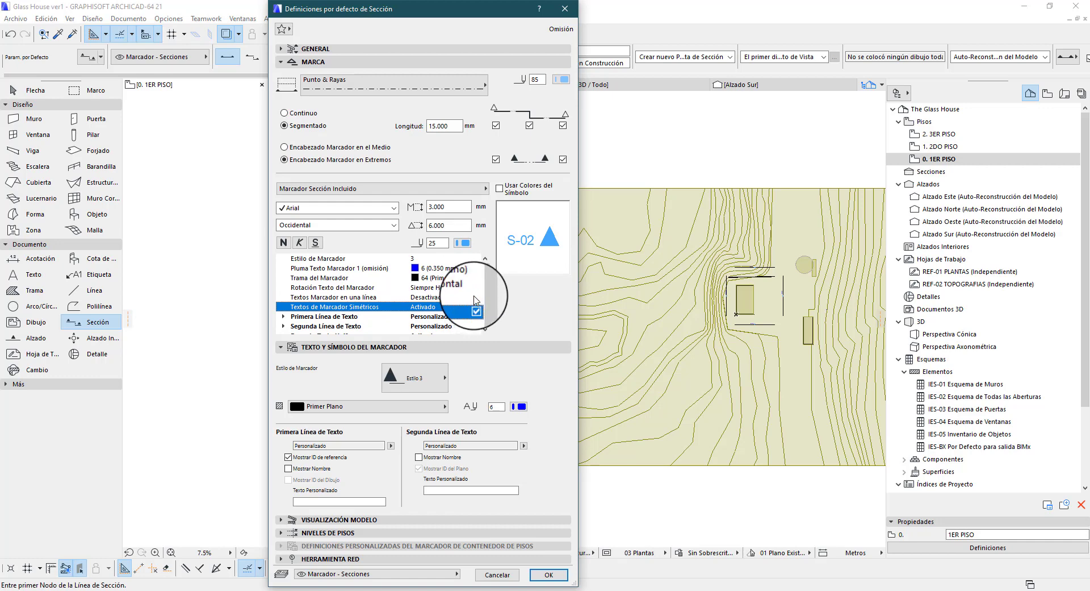
pyautogui.click(475, 296)
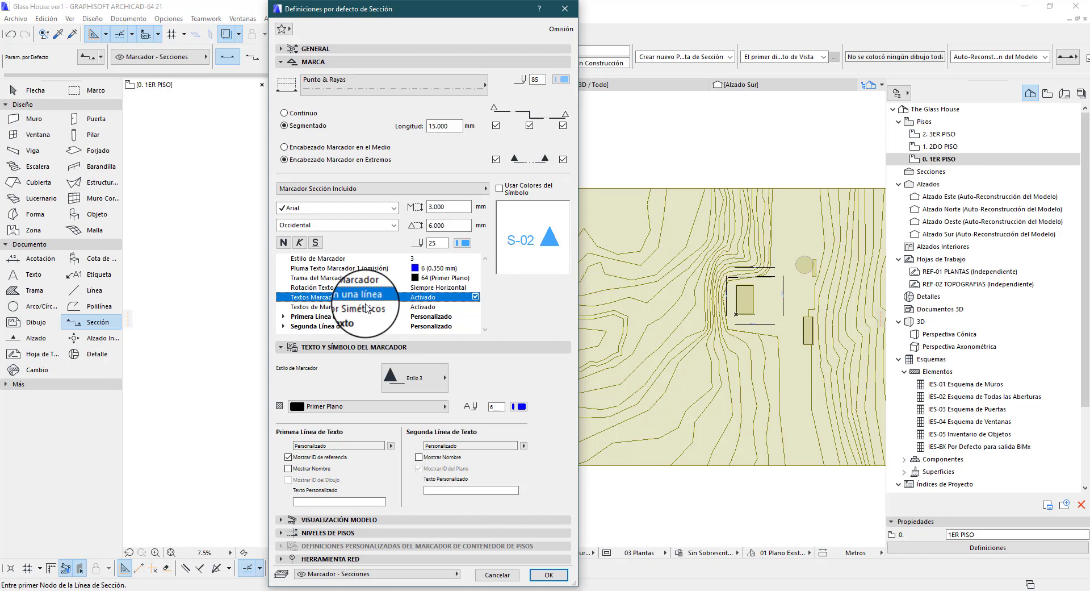
pyautogui.click(449, 307)
pyautogui.click(475, 290)
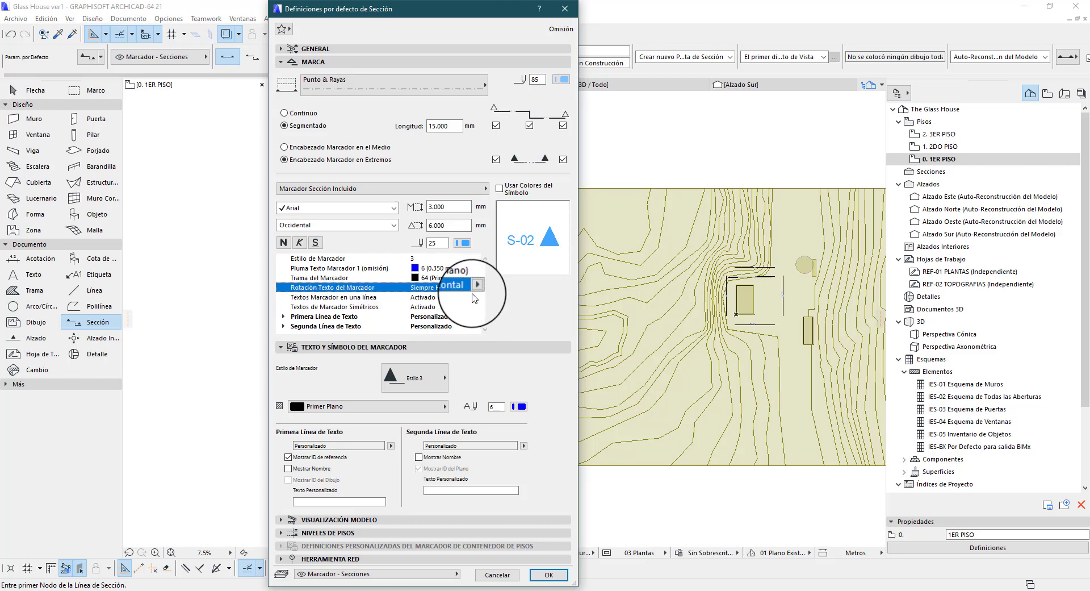
pyautogui.click(471, 297)
pyautogui.click(475, 299)
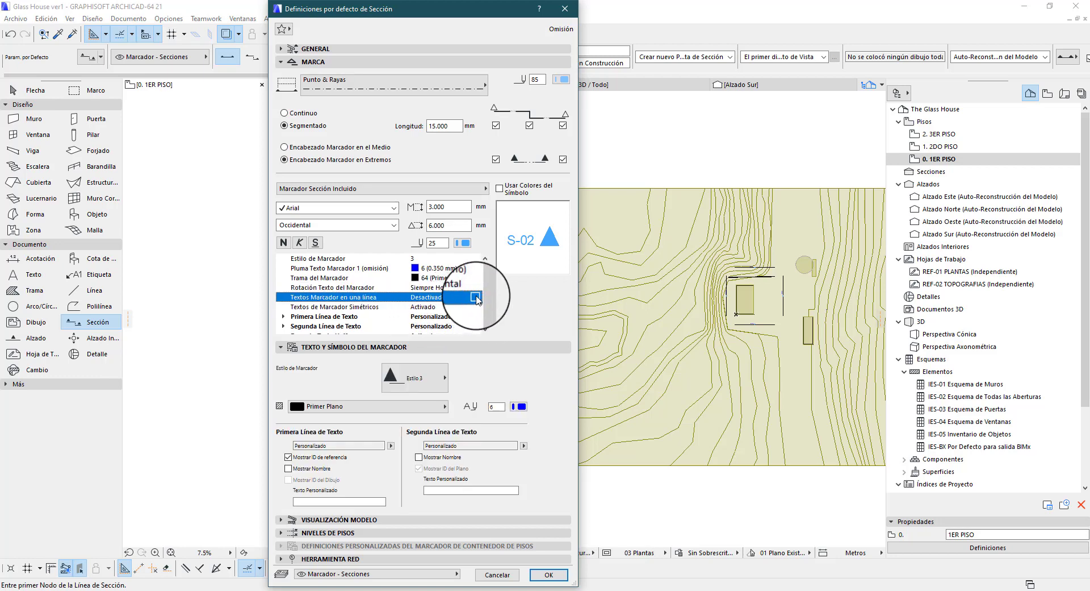
pyautogui.scroll(-1, 480, 300)
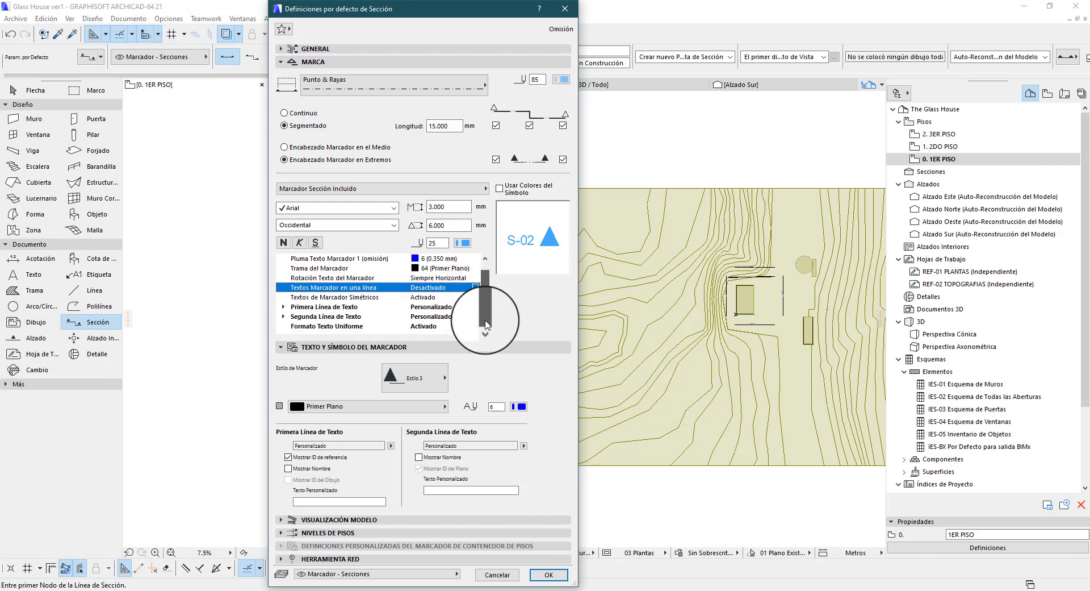
pyautogui.scroll(1, 480, 299)
pyautogui.click(475, 296)
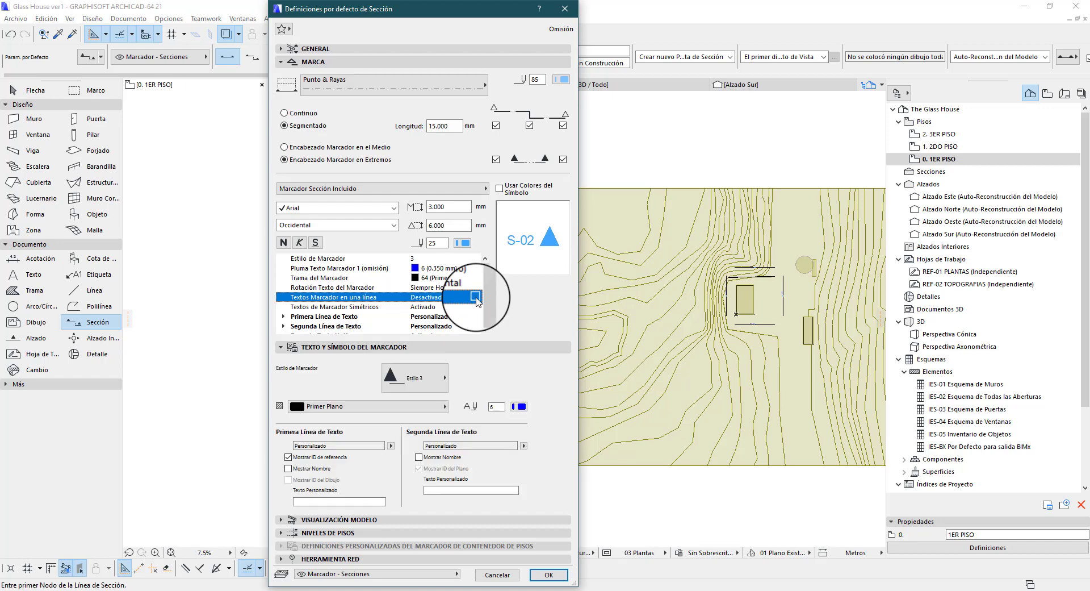
pyautogui.click(475, 297)
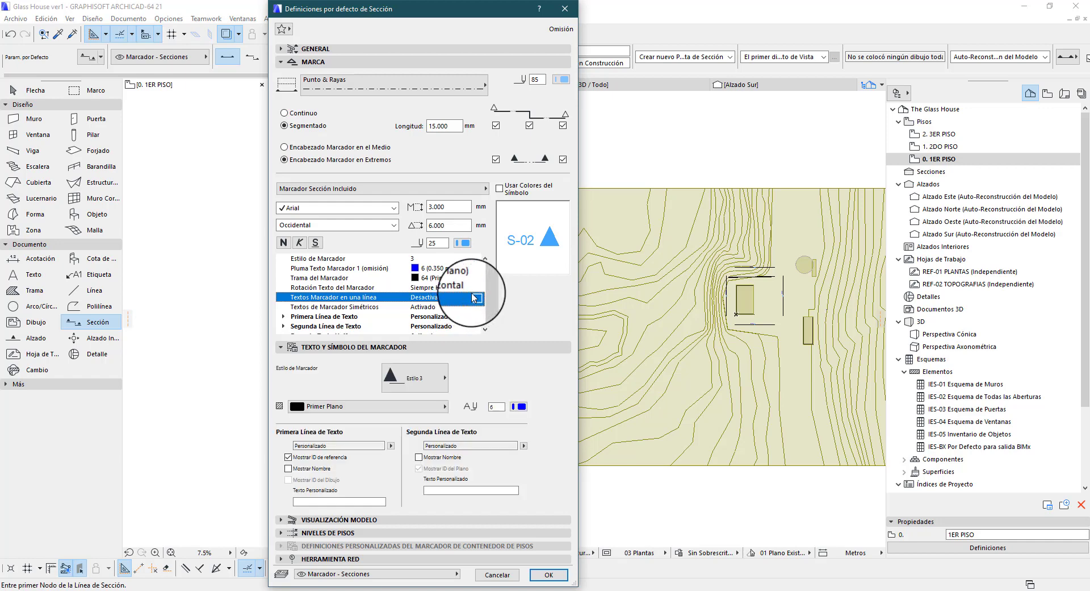
# Expand the Primera Línea de Texto parameters and, in the General settings, set the section's reference ID and name to A
pyautogui.click(316, 315)
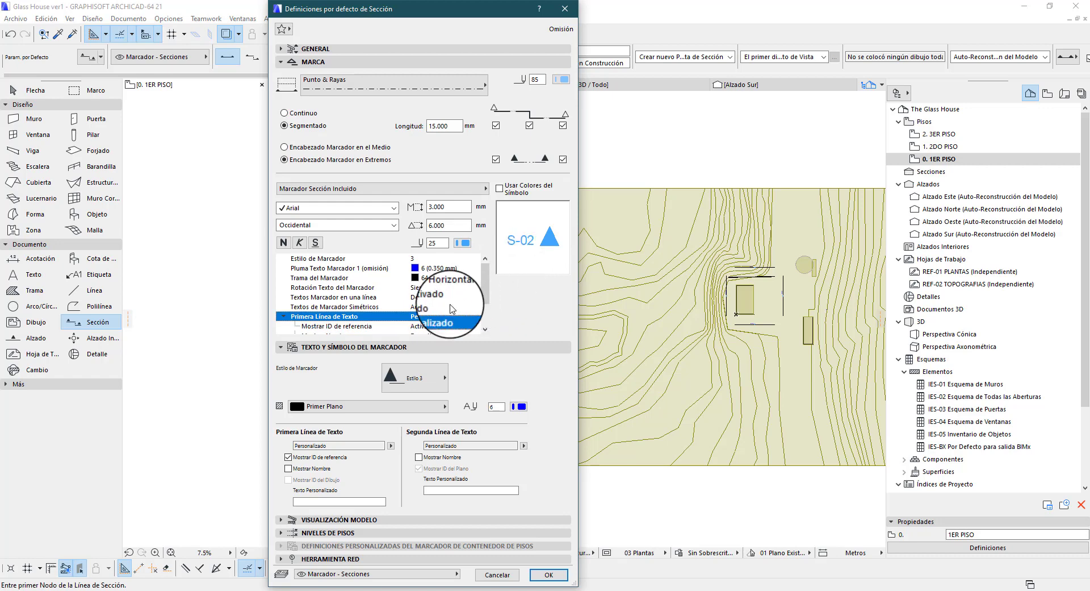
pyautogui.click(475, 316)
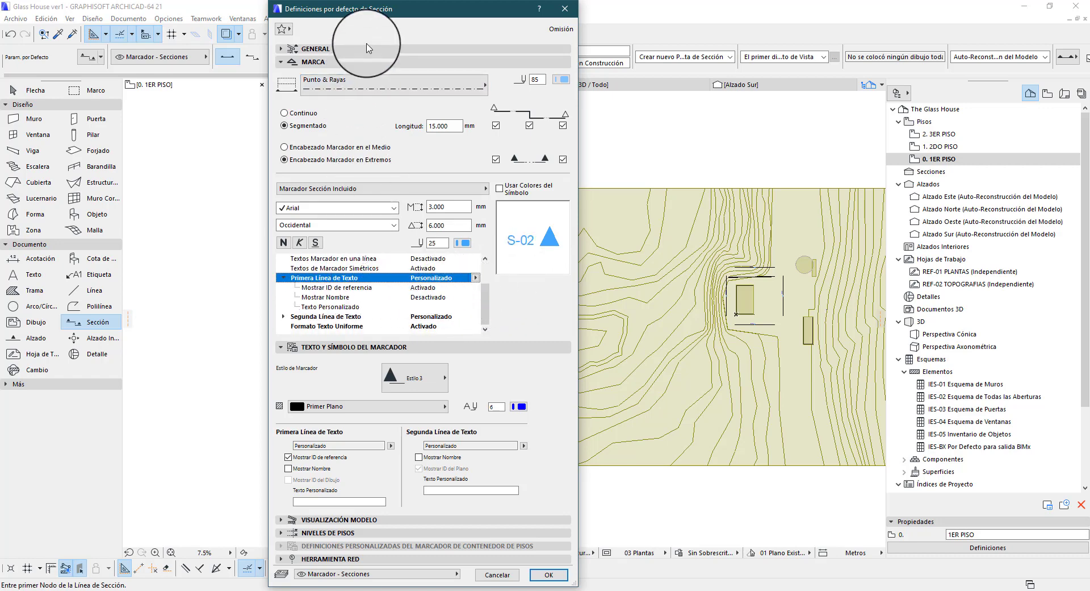
pyautogui.click(348, 50)
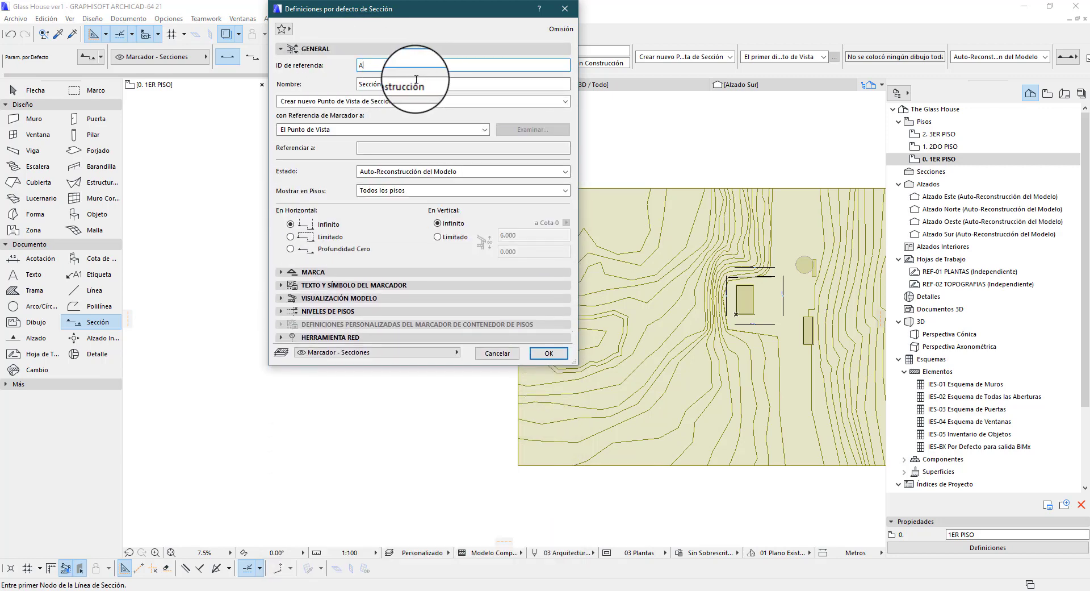
pyautogui.write('A')
pyautogui.press('Tab')
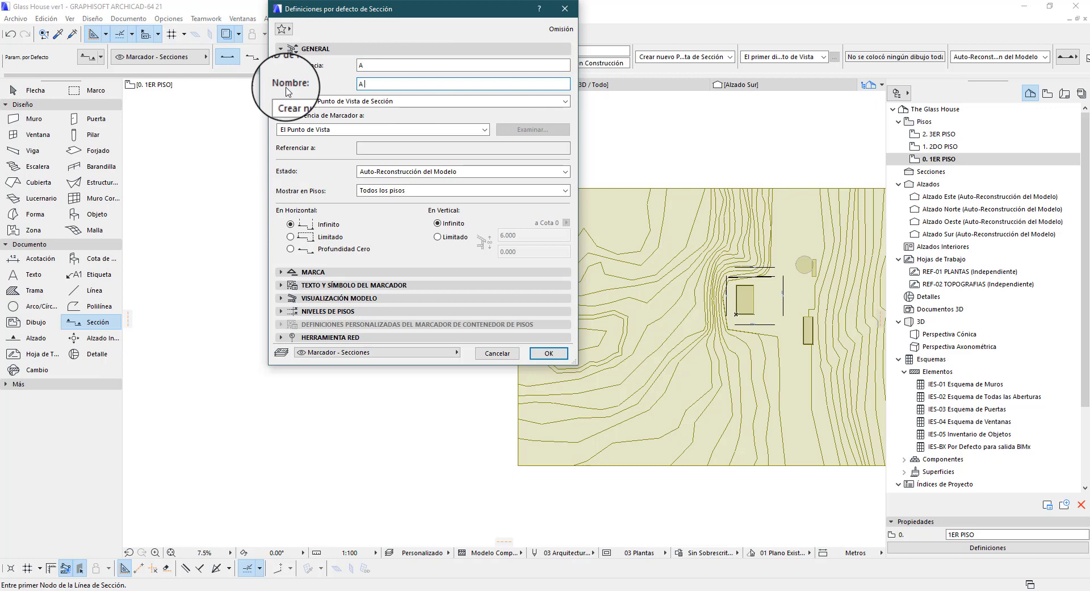
# In the Marca parameters, check the options of Segunda Línea de Texto and the Formato Texto Uniforme setting, keeping Personalizado and Activado
pyautogui.click(407, 272)
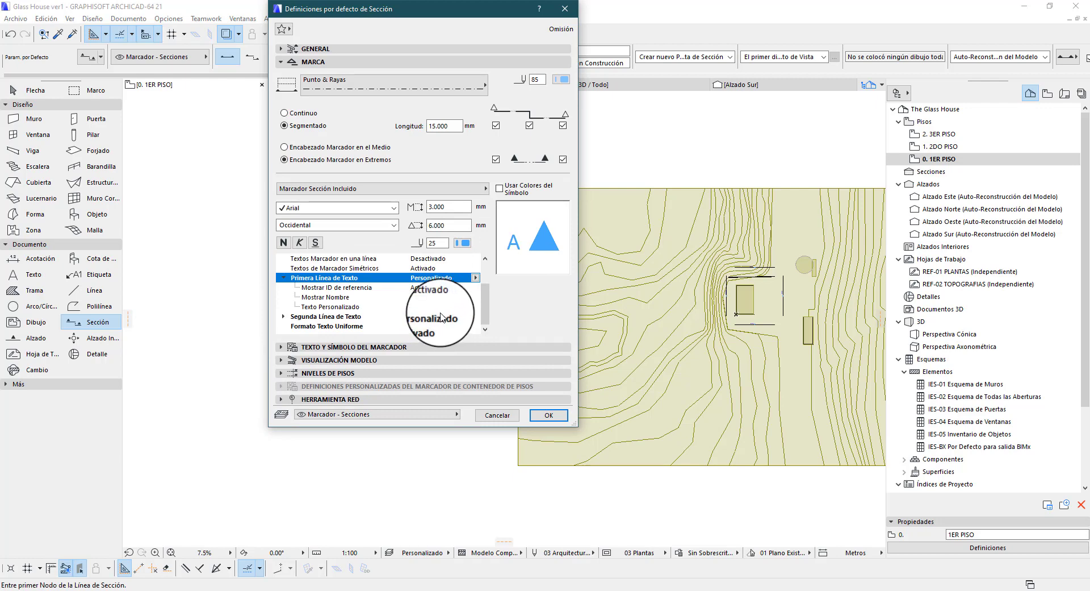
pyautogui.click(452, 316)
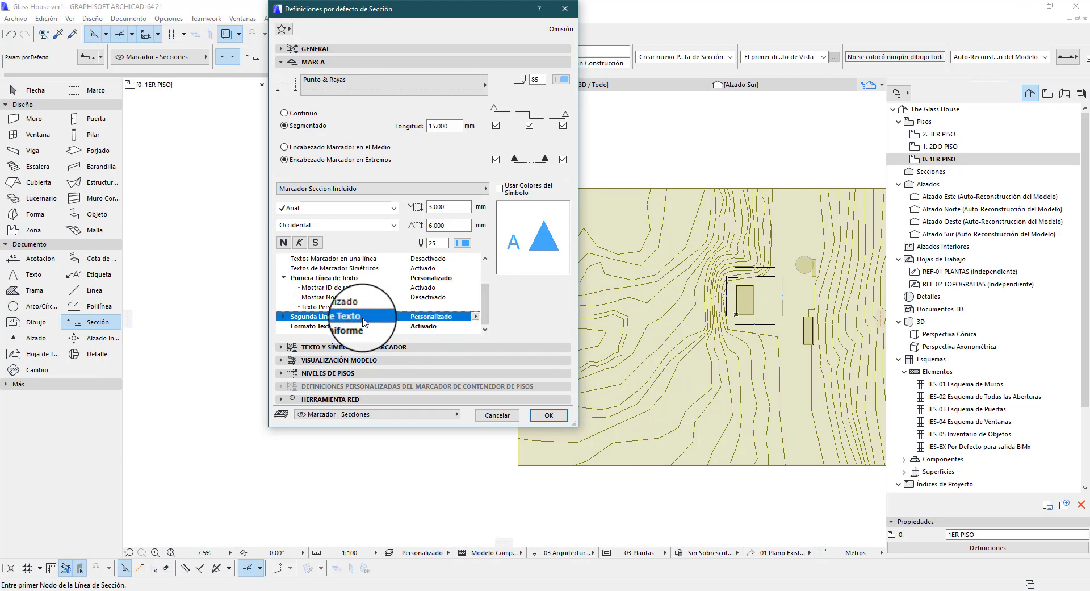
pyautogui.click(477, 316)
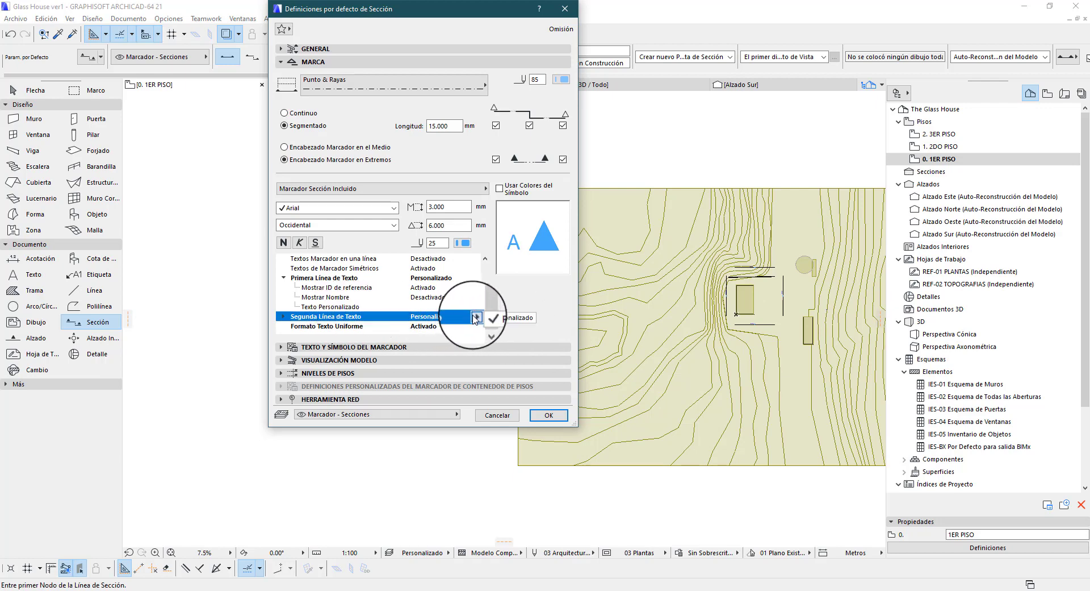
pyautogui.click(514, 318)
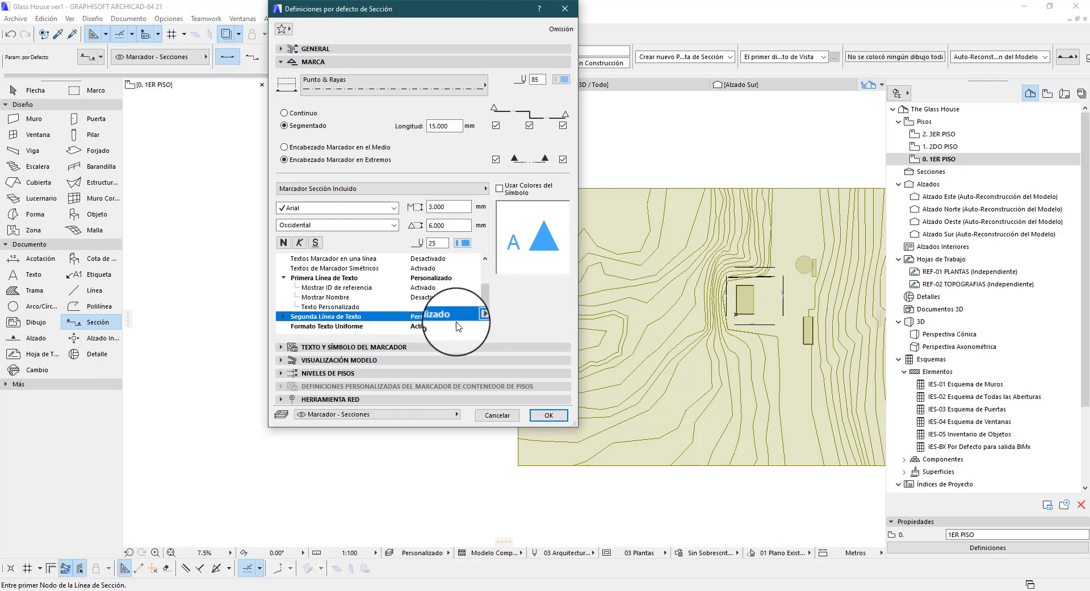
pyautogui.click(460, 326)
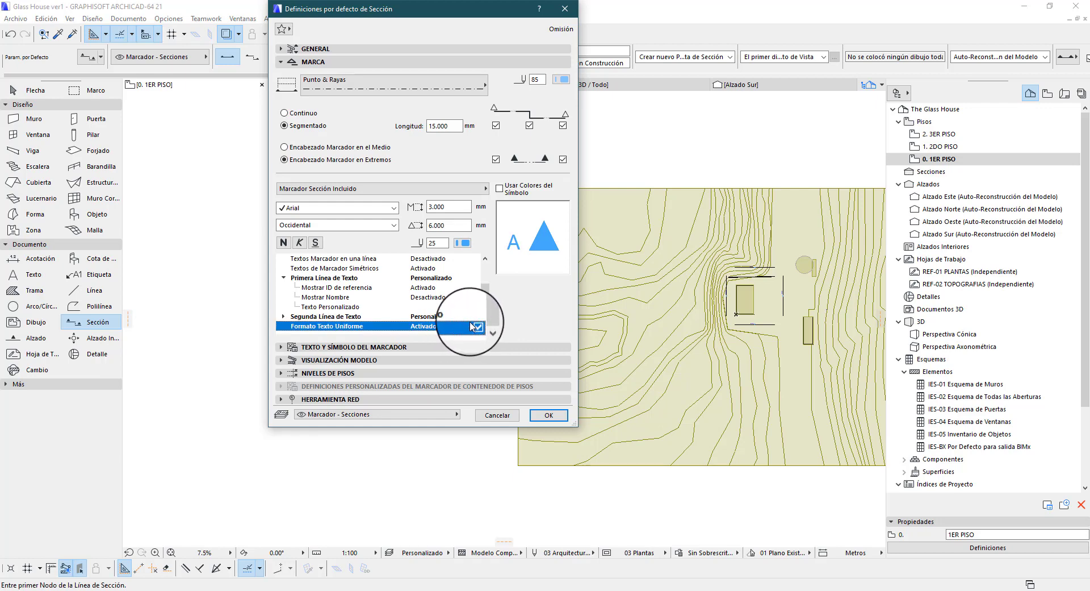
pyautogui.click(477, 328)
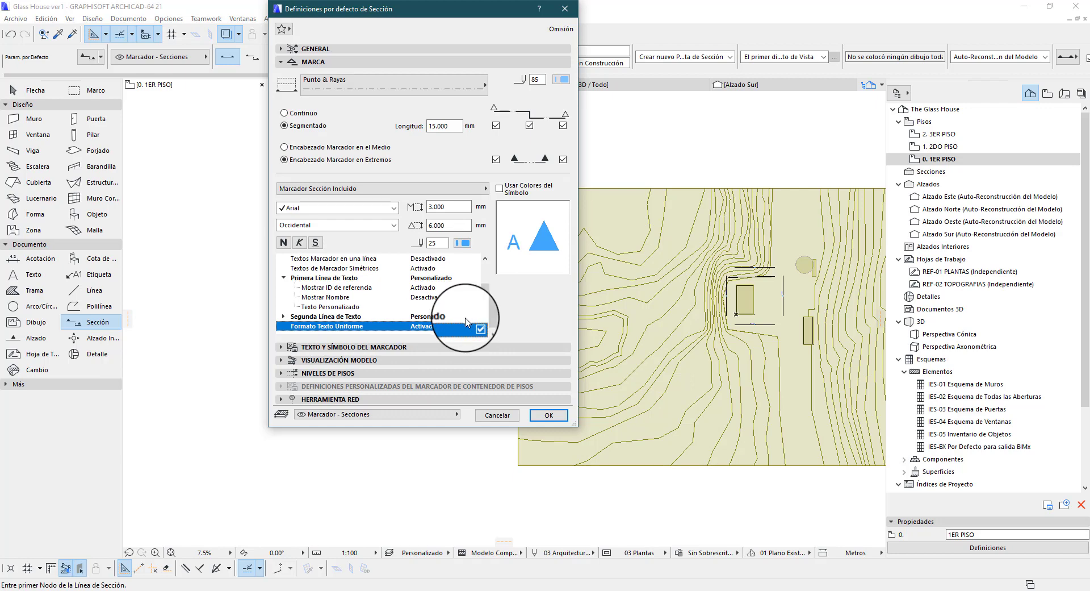
# Try enabling Textos Marcador en una línea and restore it to Desactivado
pyautogui.scroll(1, 457, 321)
pyautogui.scroll(-2, 454, 322)
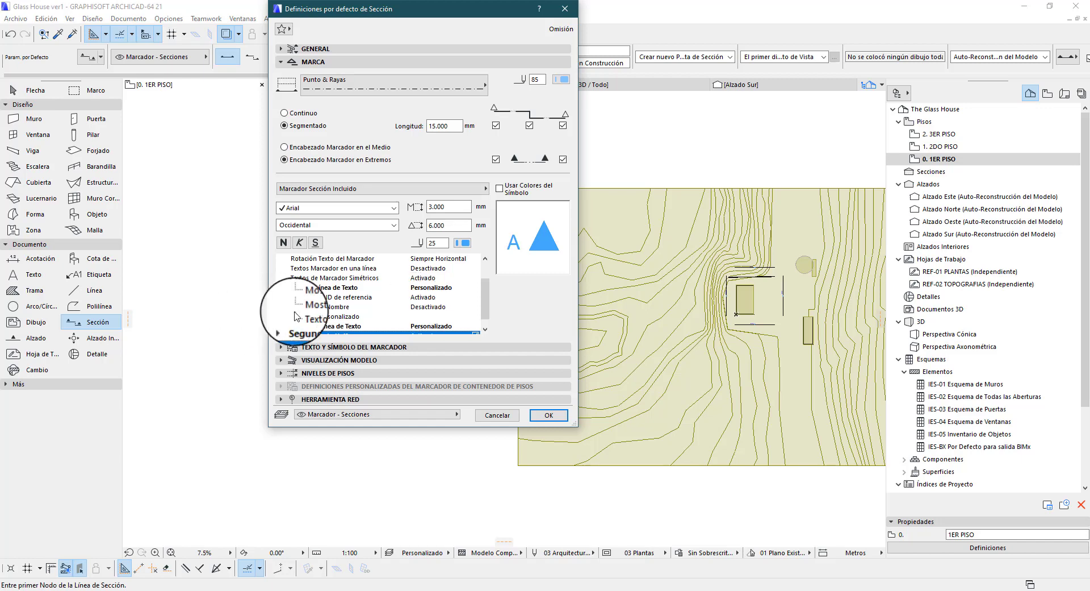
pyautogui.scroll(3, 444, 301)
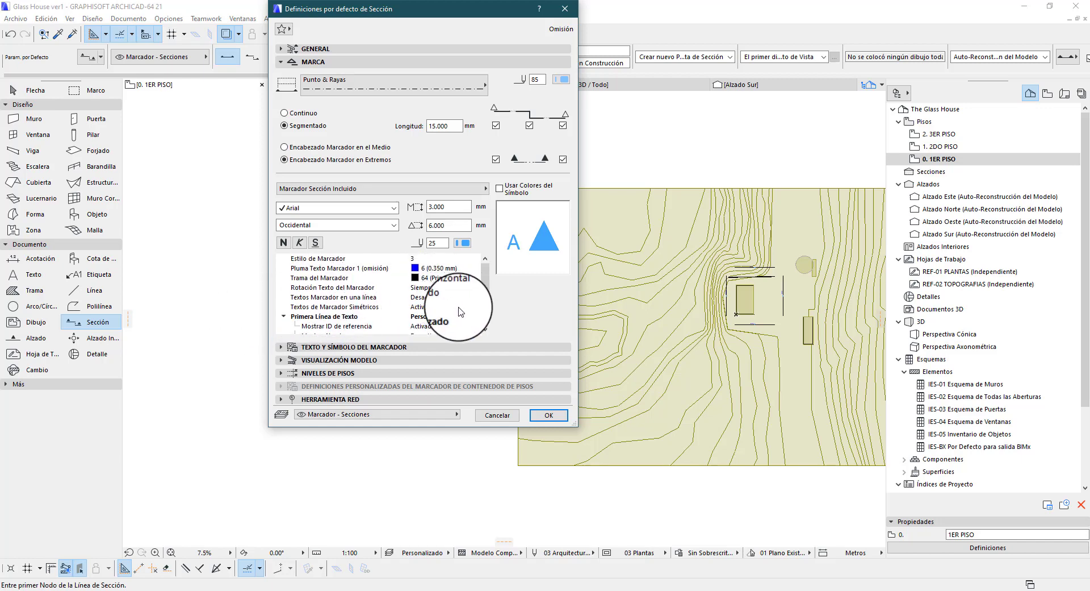
pyautogui.click(476, 298)
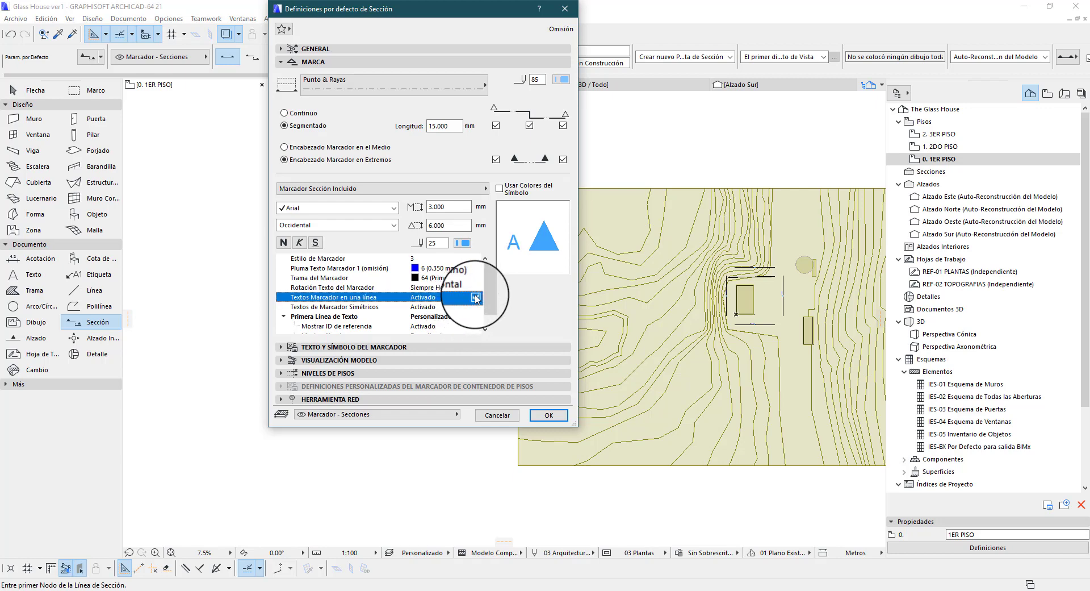
pyautogui.scroll(-3, 475, 297)
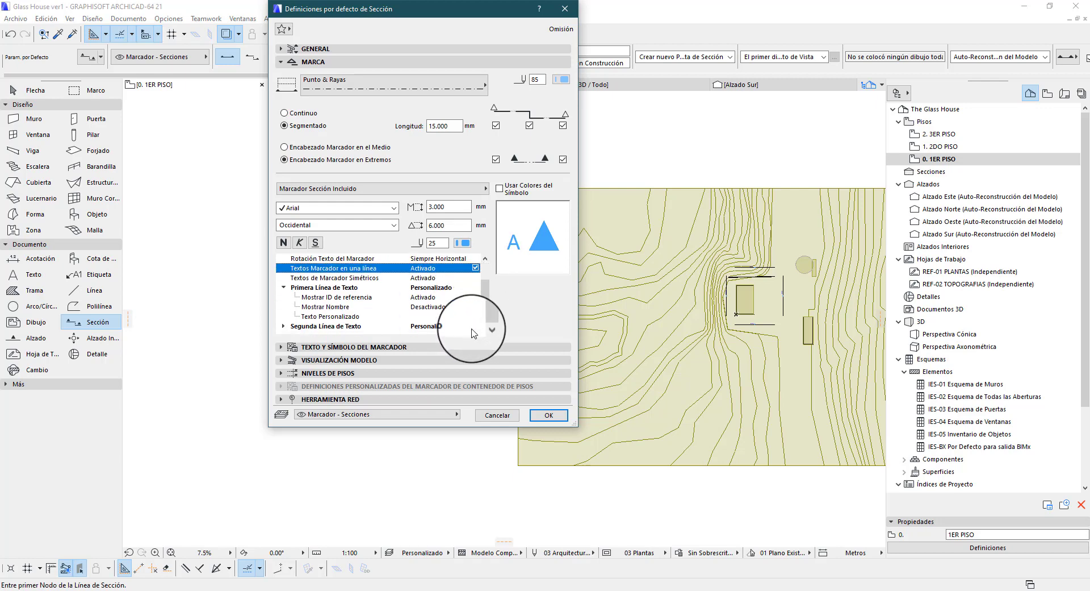
pyautogui.click(476, 268)
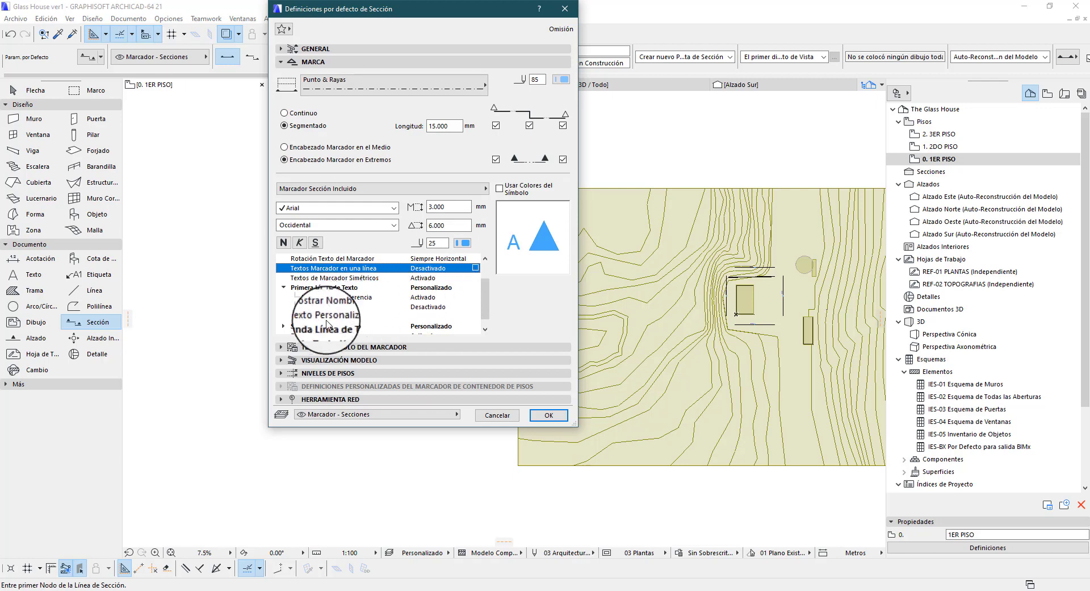
pyautogui.scroll(-1, 409, 315)
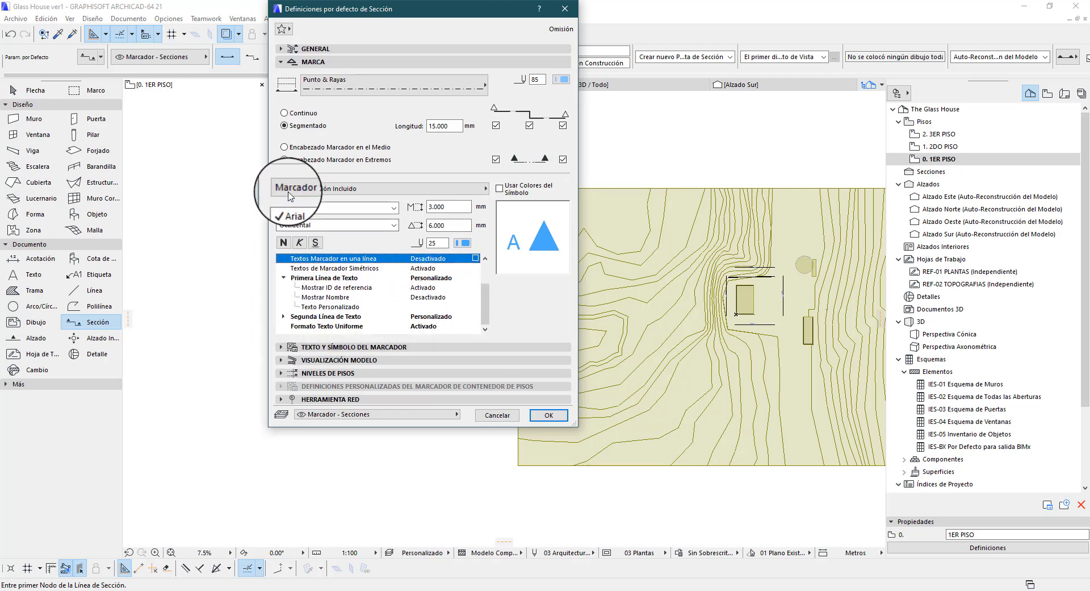
# In the Texto y Símbolo del Marcador settings, try marker style Estilo 6 and replace it with Estilo 7
pyautogui.click(280, 346)
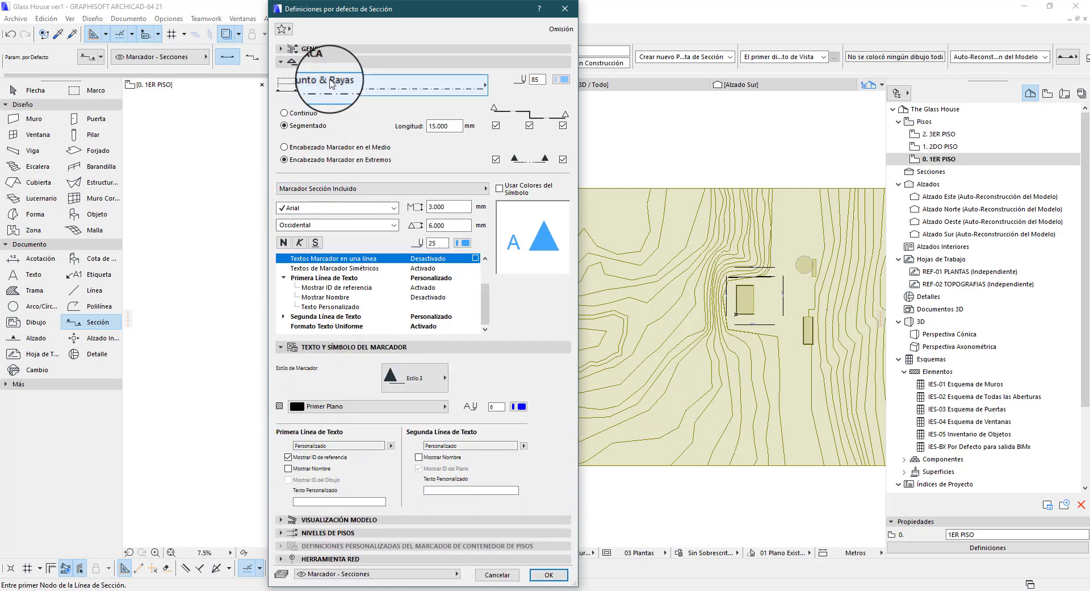
pyautogui.click(342, 63)
pyautogui.click(439, 106)
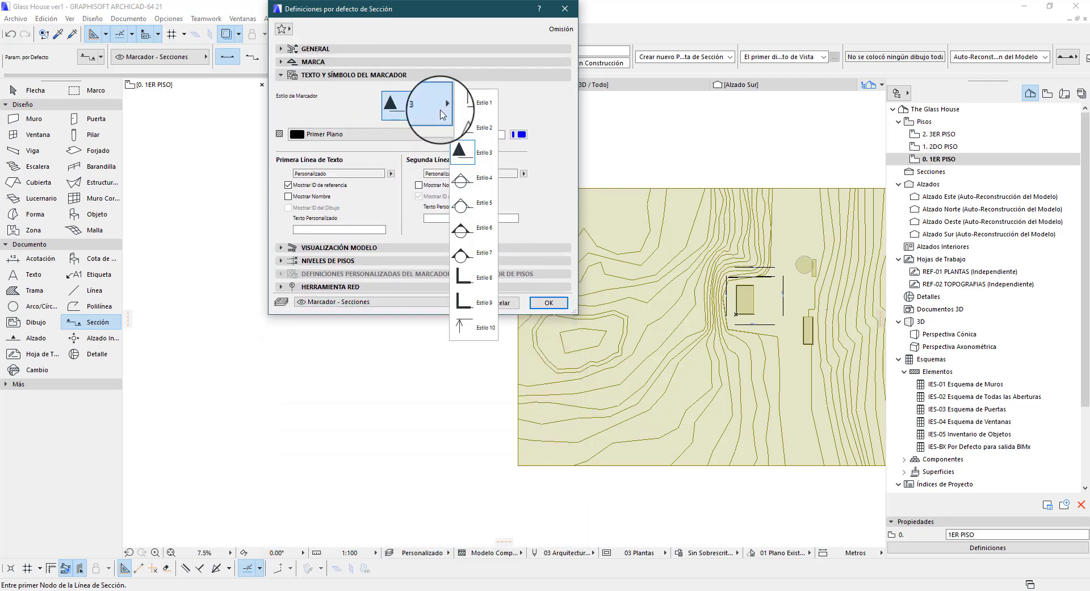
pyautogui.click(476, 227)
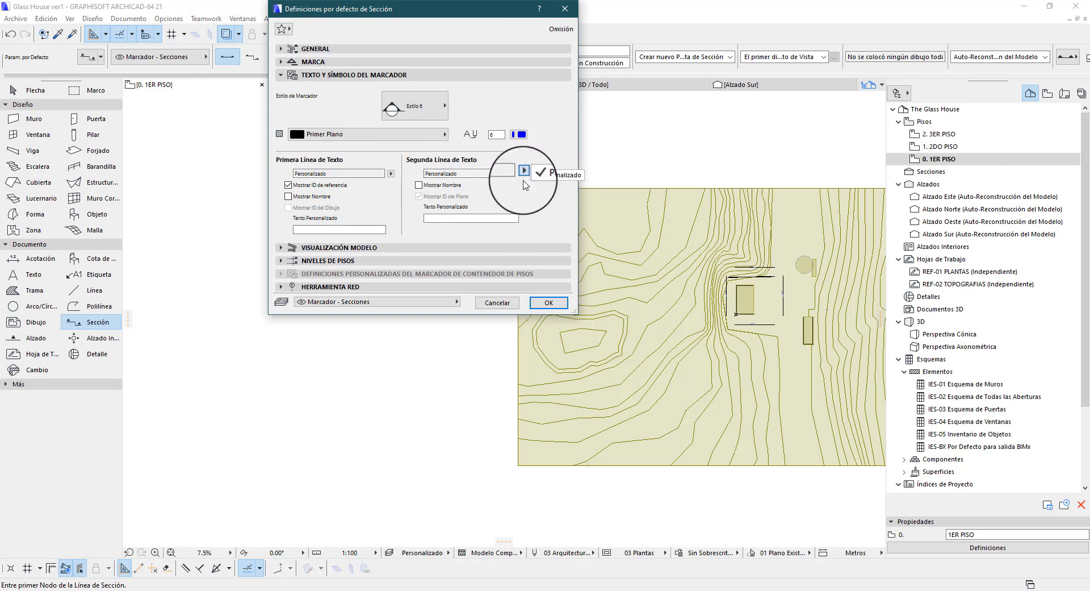
pyautogui.click(505, 181)
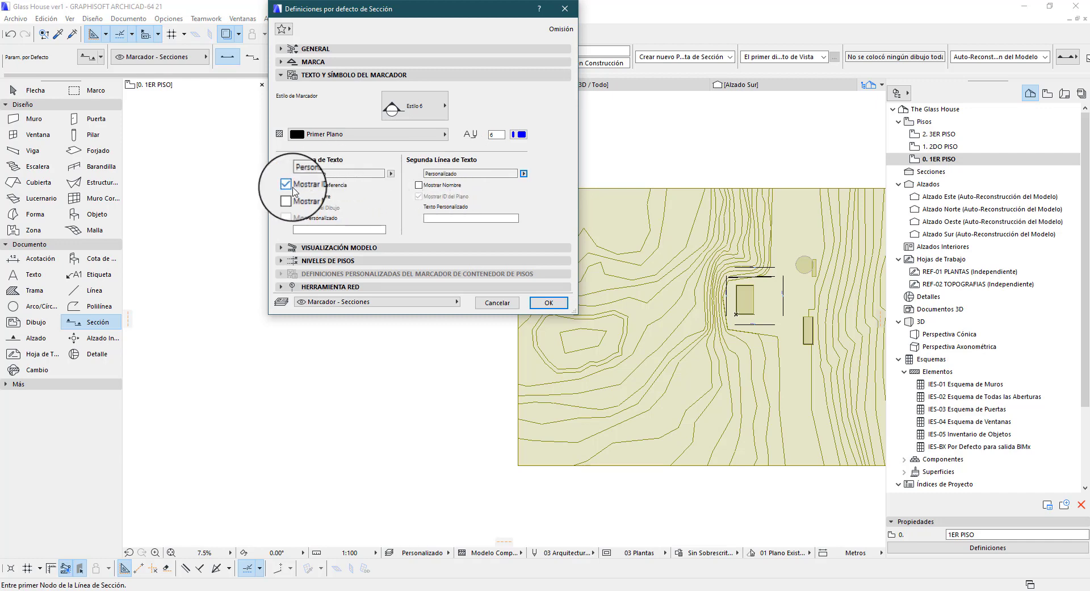
pyautogui.click(416, 105)
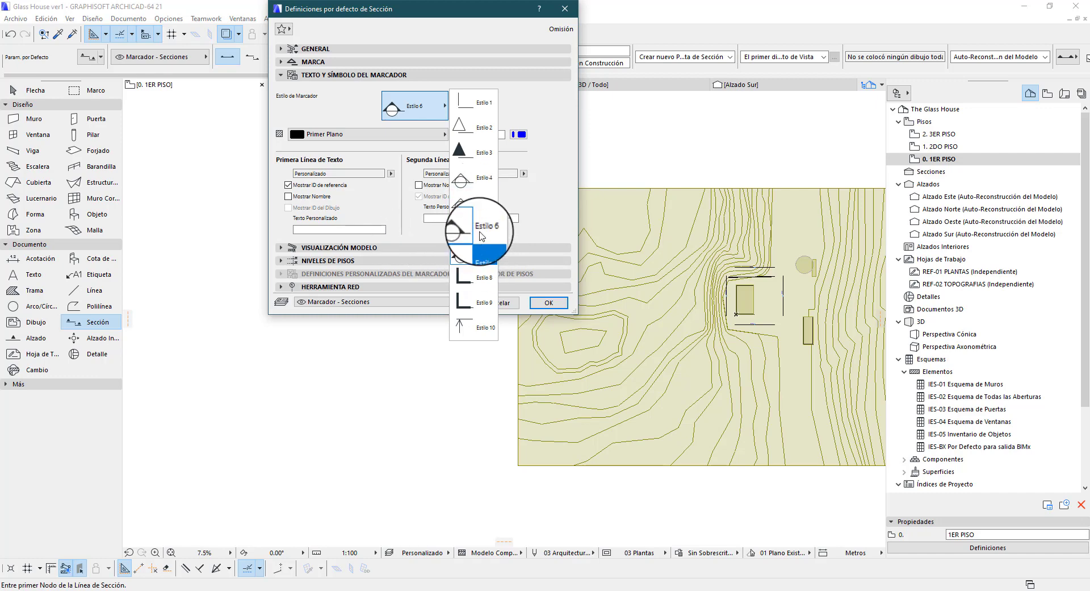
pyautogui.click(480, 262)
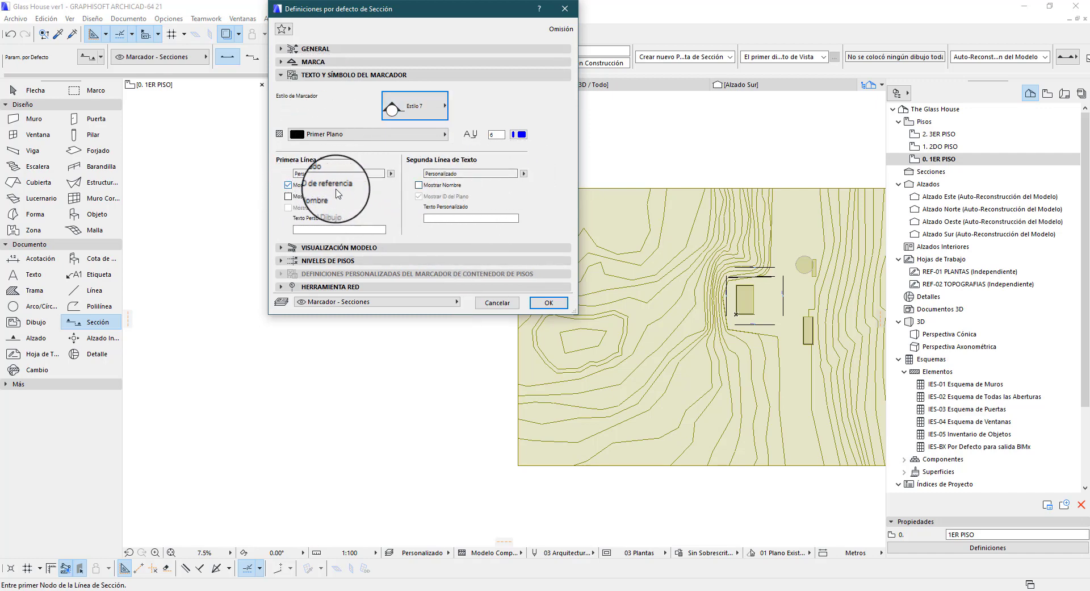
# Review the Visualización Modelo, Niveles de Pisos and Herramienta Red settings, and accept the section defaults
pyautogui.click(315, 79)
pyautogui.click(318, 94)
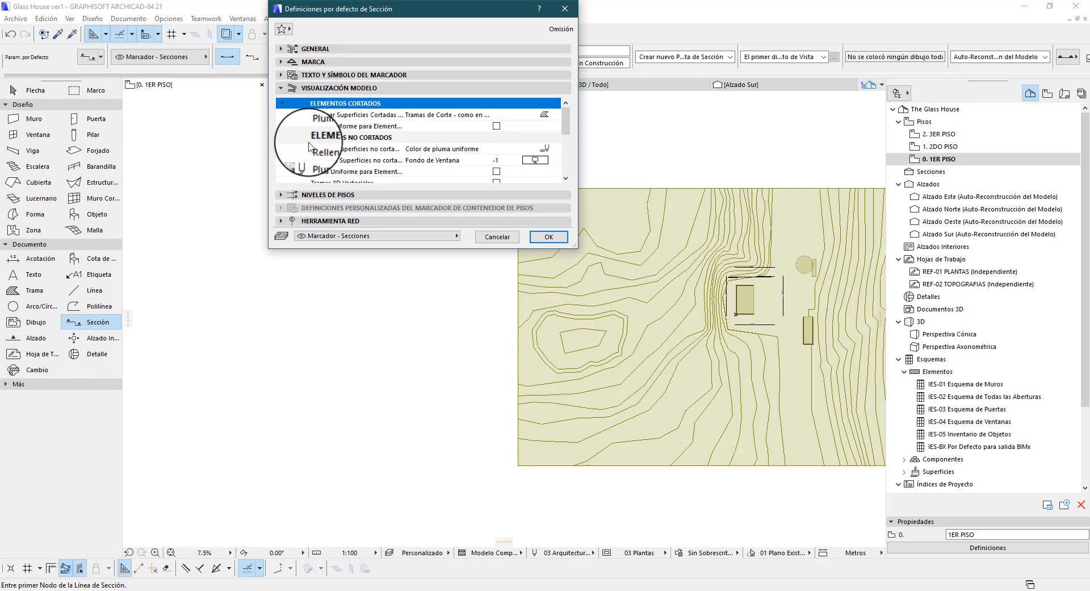
pyautogui.moveTo(576, 246); pyautogui.dragTo(575, 414)
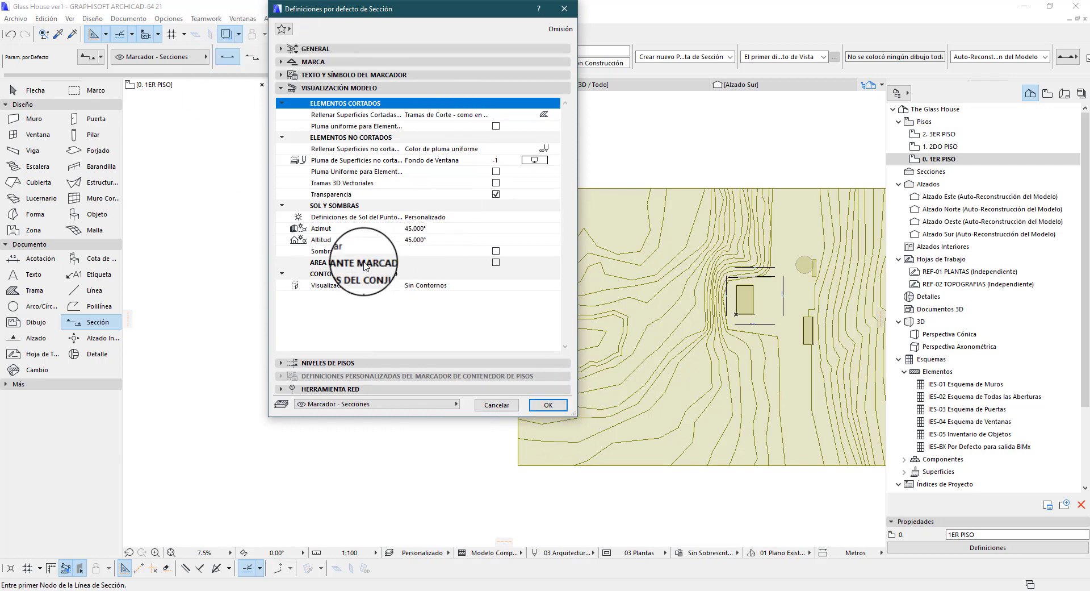
pyautogui.click(351, 88)
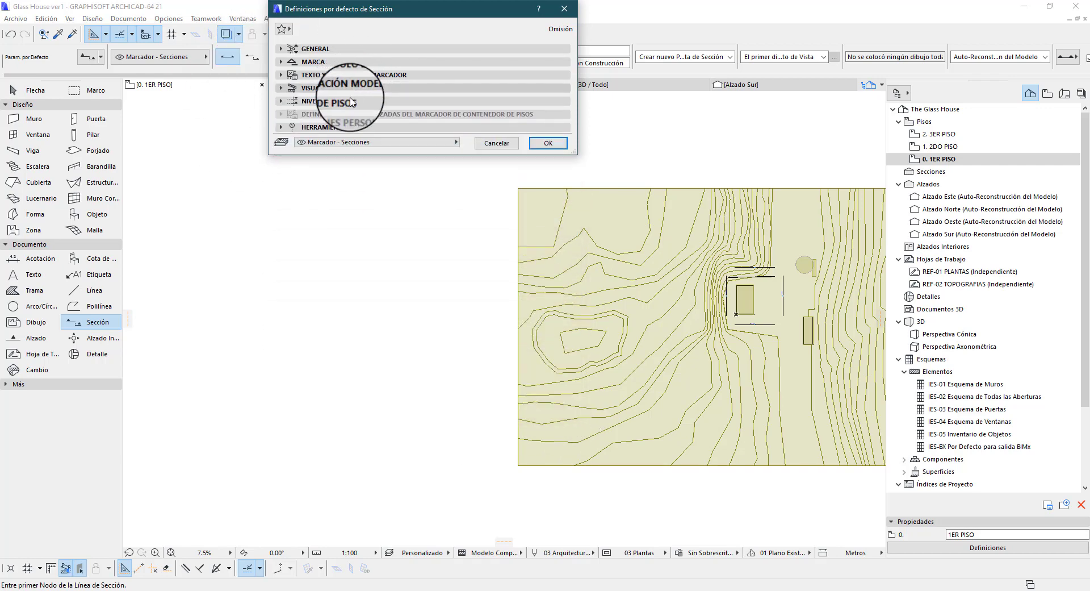
pyautogui.click(360, 101)
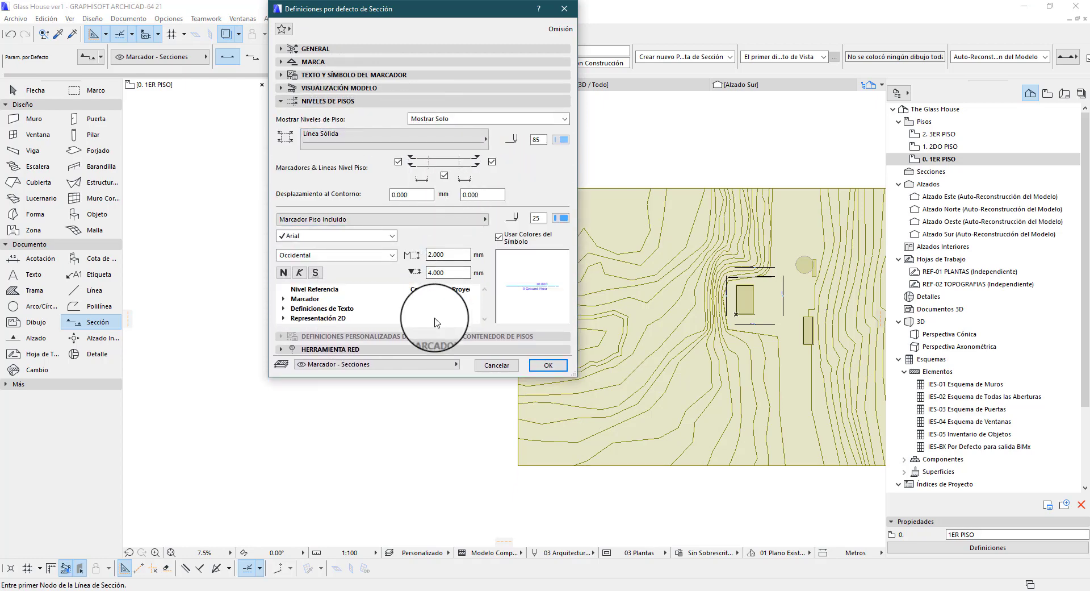
pyautogui.moveTo(574, 378); pyautogui.dragTo(589, 480)
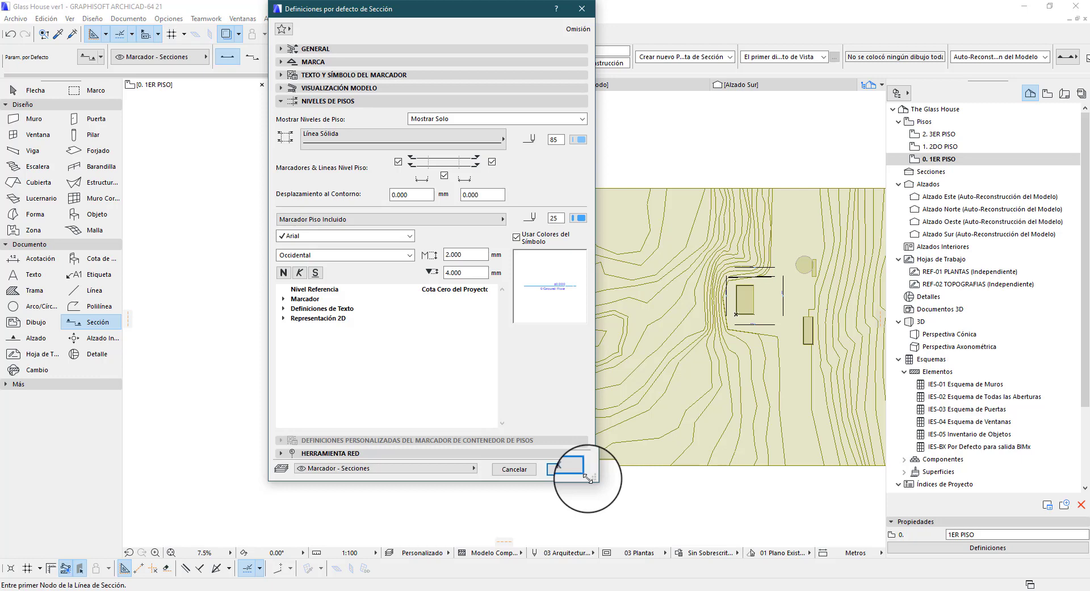
pyautogui.click(323, 102)
pyautogui.click(323, 127)
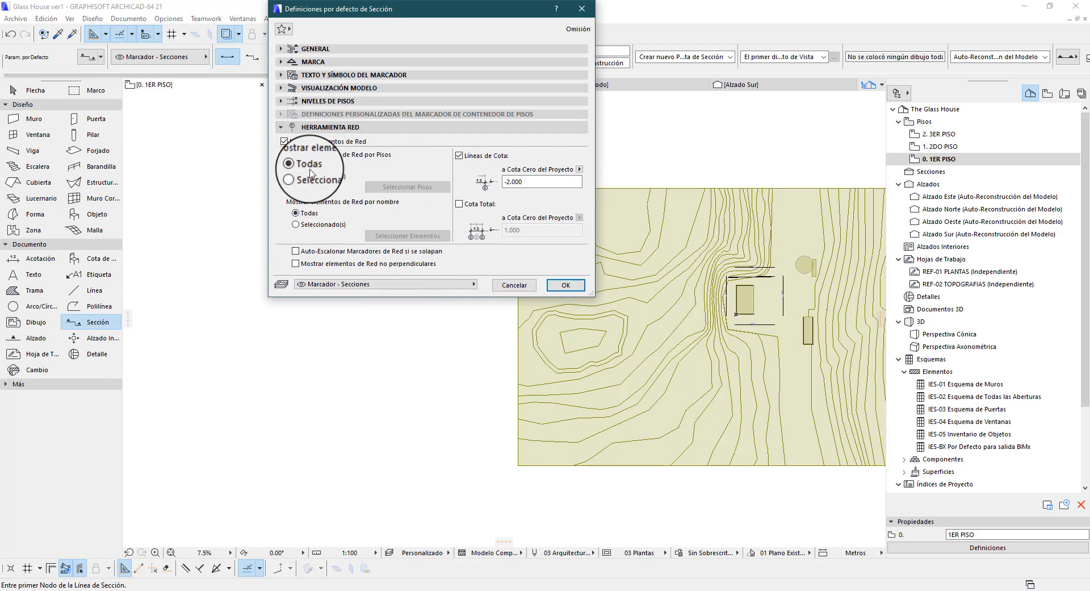
pyautogui.click(328, 129)
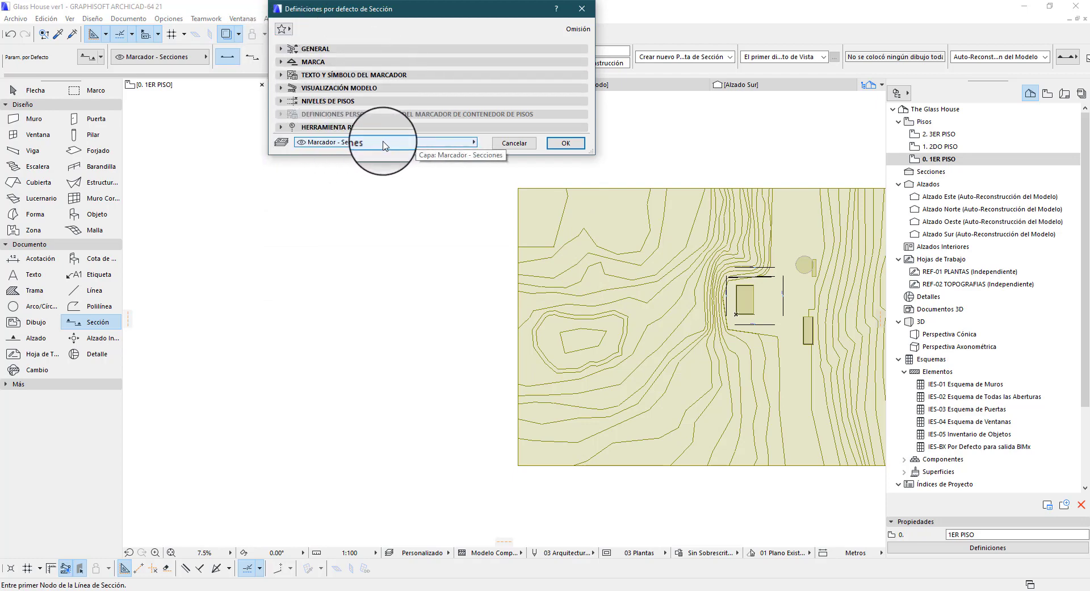
pyautogui.click(557, 146)
# On the 1ER PISO plan, place section A - A as a horizontal line about 45 m long through the house, looking toward the plan's upper side
pyautogui.scroll(-4, 207, 149)
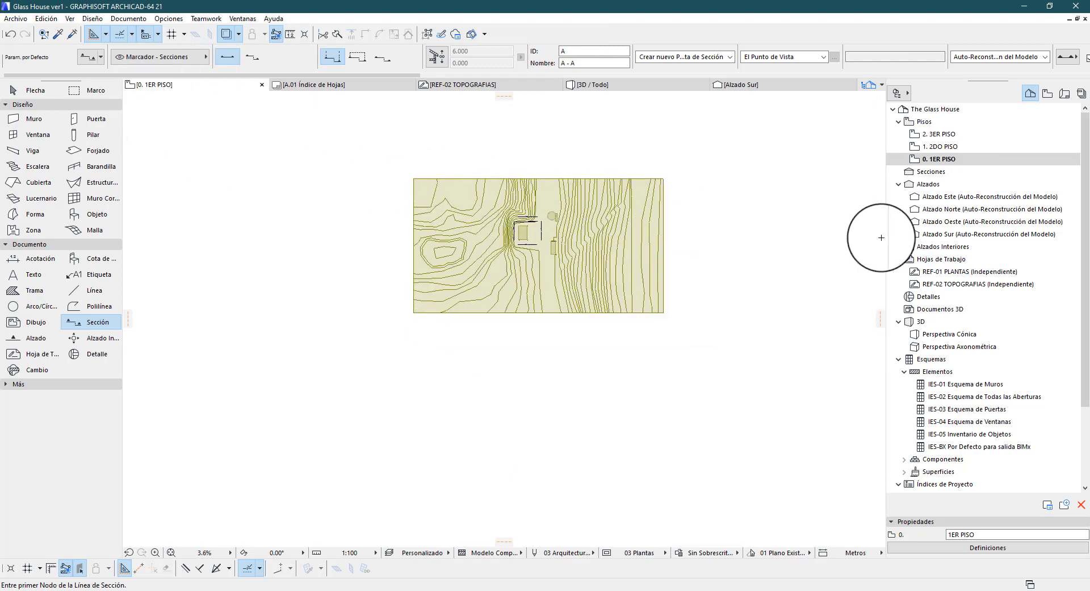
pyautogui.scroll(3, 881, 238)
pyautogui.scroll(-2, 670, 222)
pyautogui.scroll(2, 519, 230)
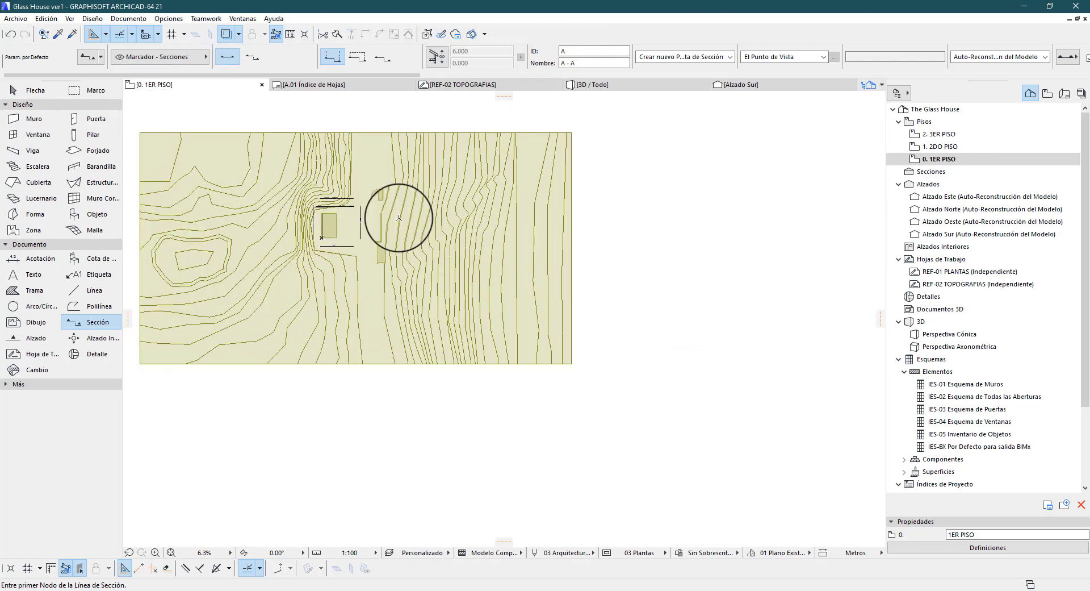
pyautogui.scroll(-2, 437, 223)
pyautogui.scroll(4, 337, 227)
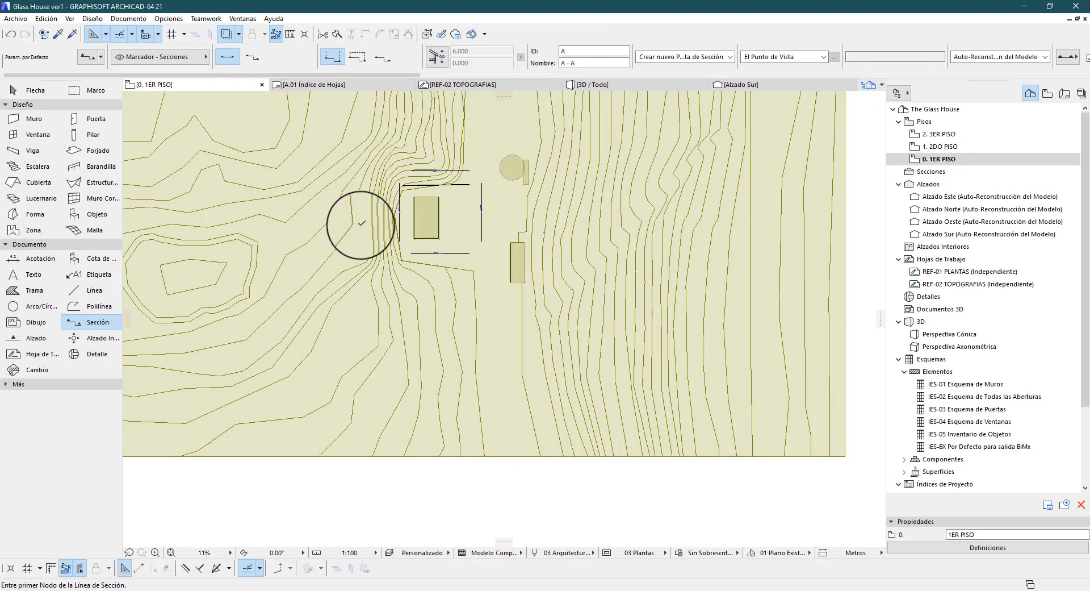
pyautogui.click(361, 224)
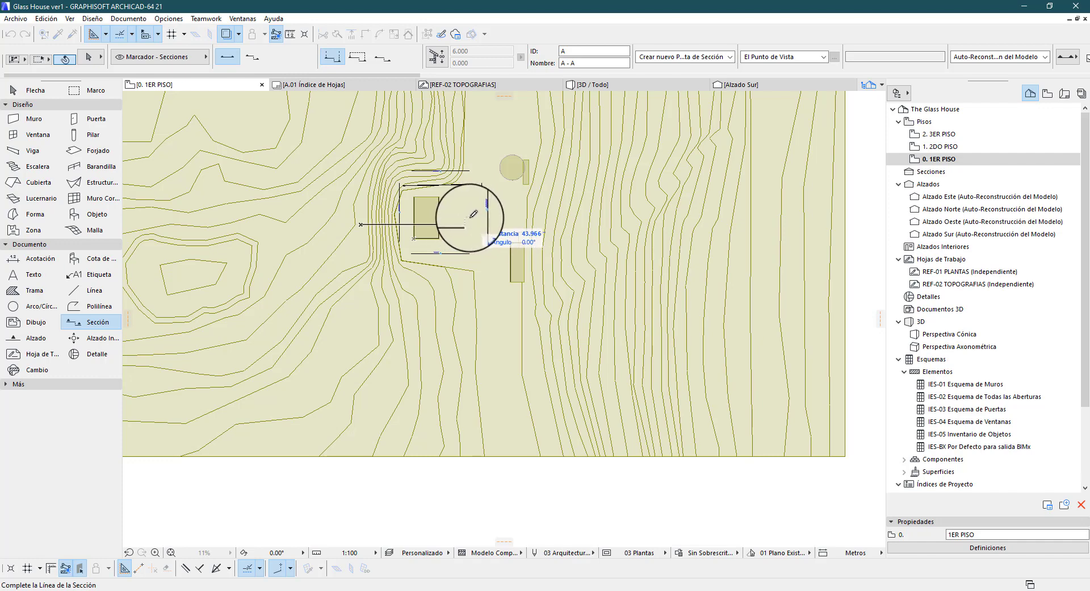
pyautogui.scroll(2, 482, 216)
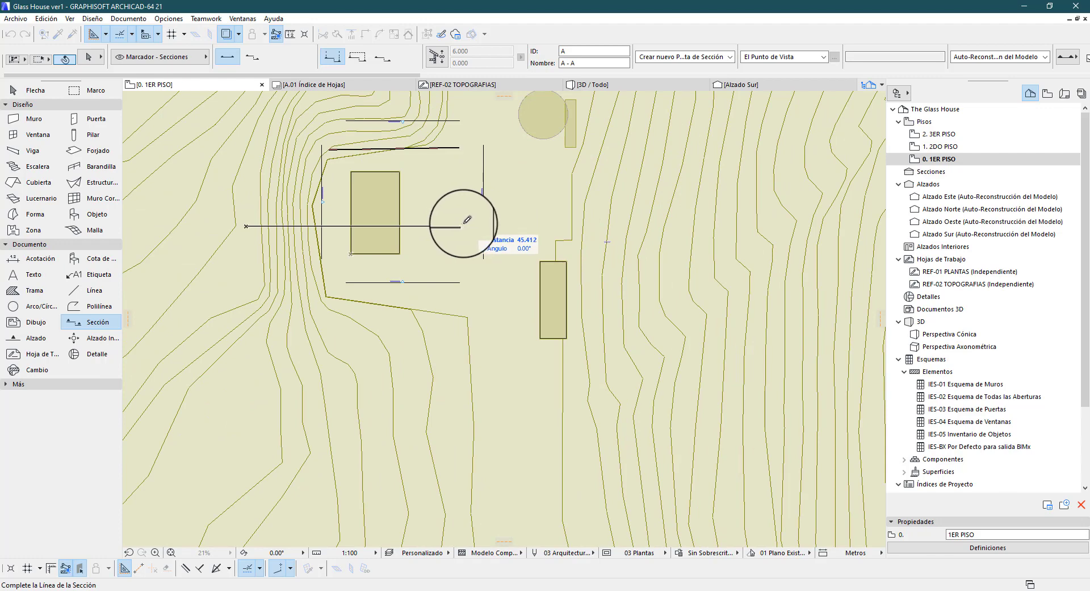
pyautogui.click(467, 225)
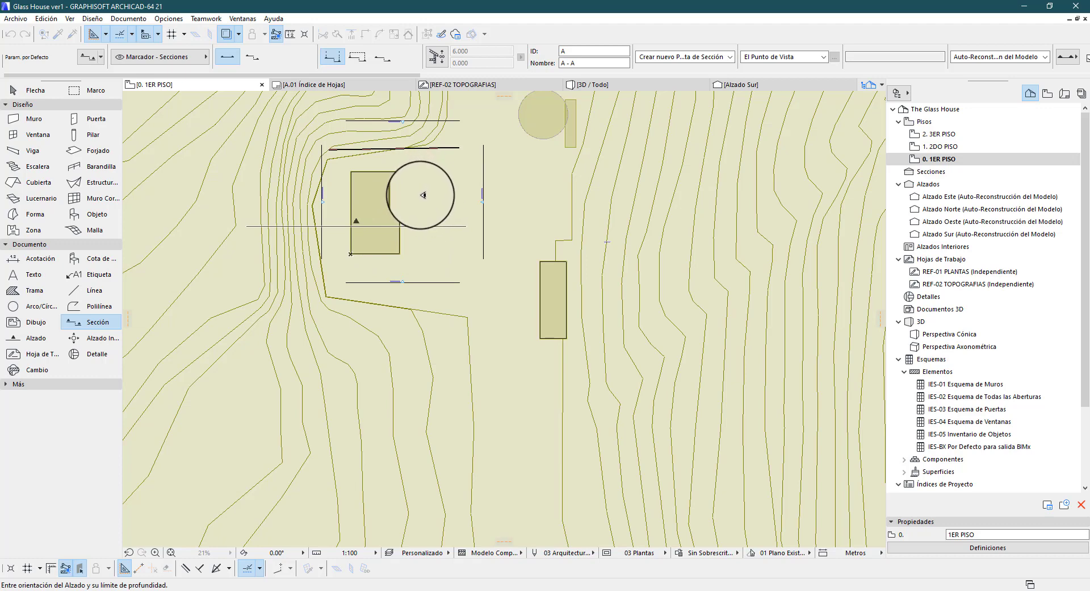
pyautogui.click(421, 200)
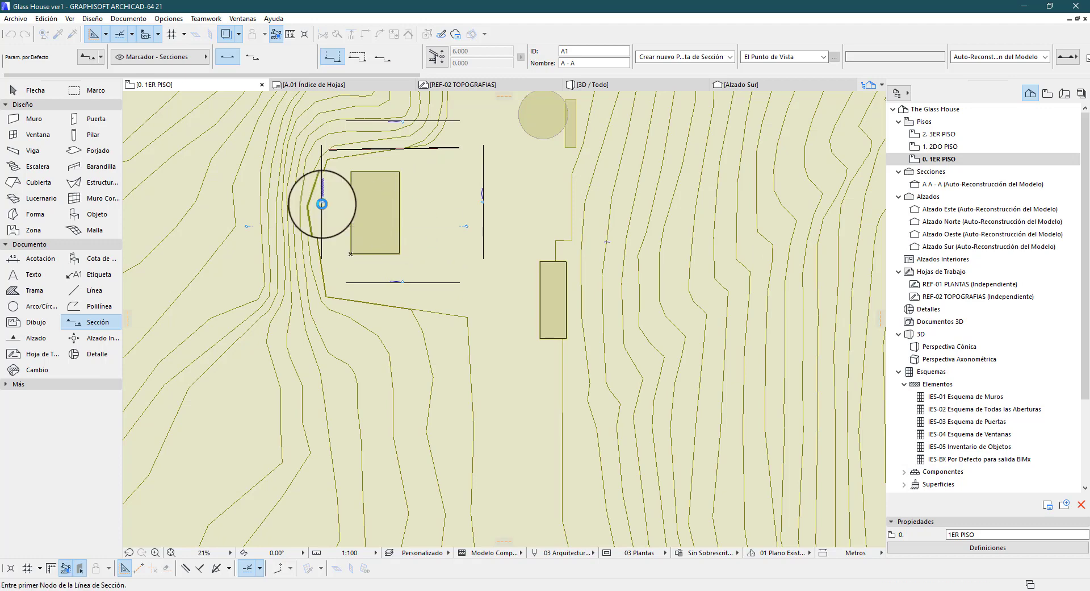
# Open section A A - A and examine the cut through the house and terrain
pyautogui.doubleClick(940, 184)
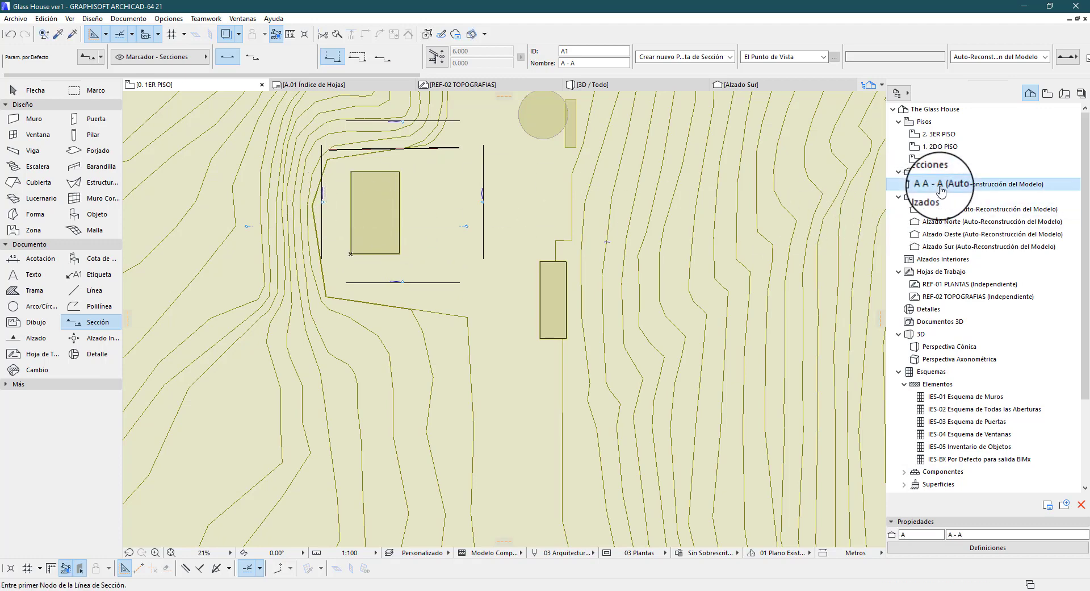
pyautogui.scroll(8, 455, 274)
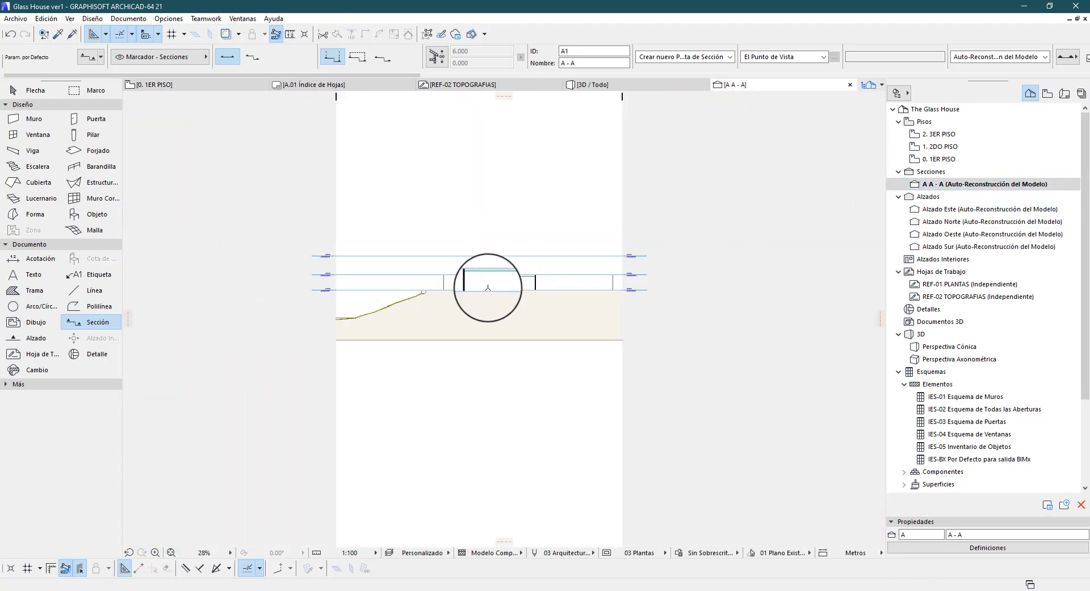
pyautogui.scroll(-7, 446, 232)
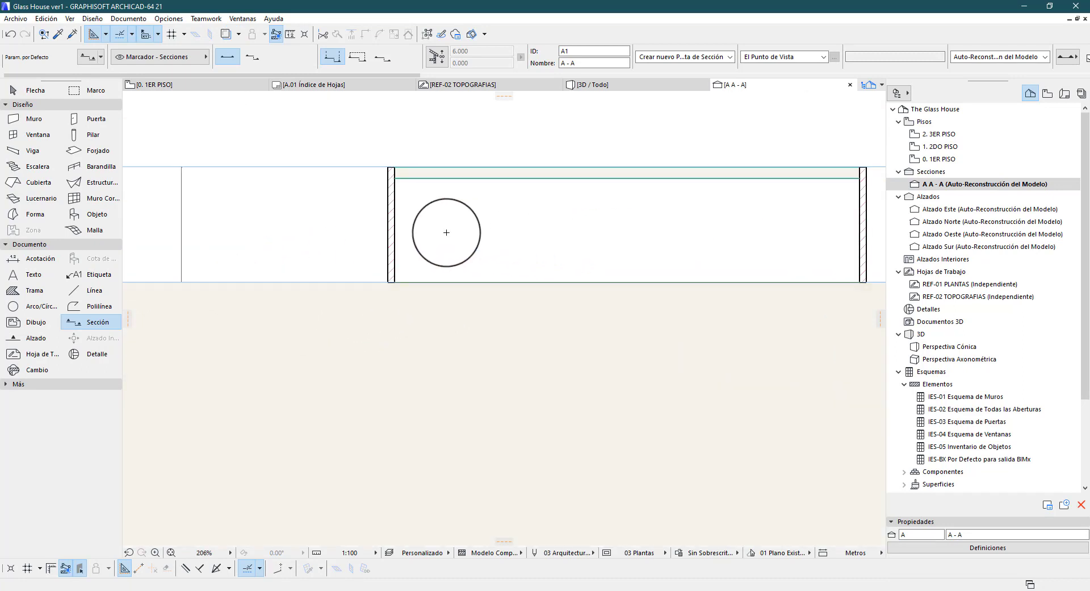
# Examine the floor-level markers beside the terrain cut in section A - A
pyautogui.scroll(5, 795, 238)
pyautogui.scroll(-7, 475, 202)
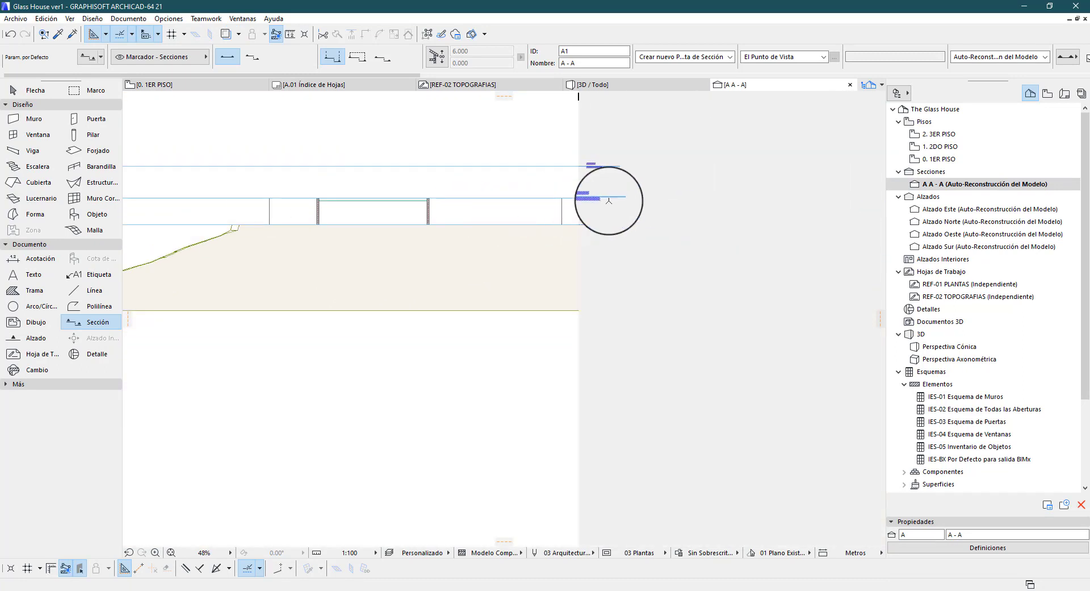
pyautogui.scroll(5, 611, 199)
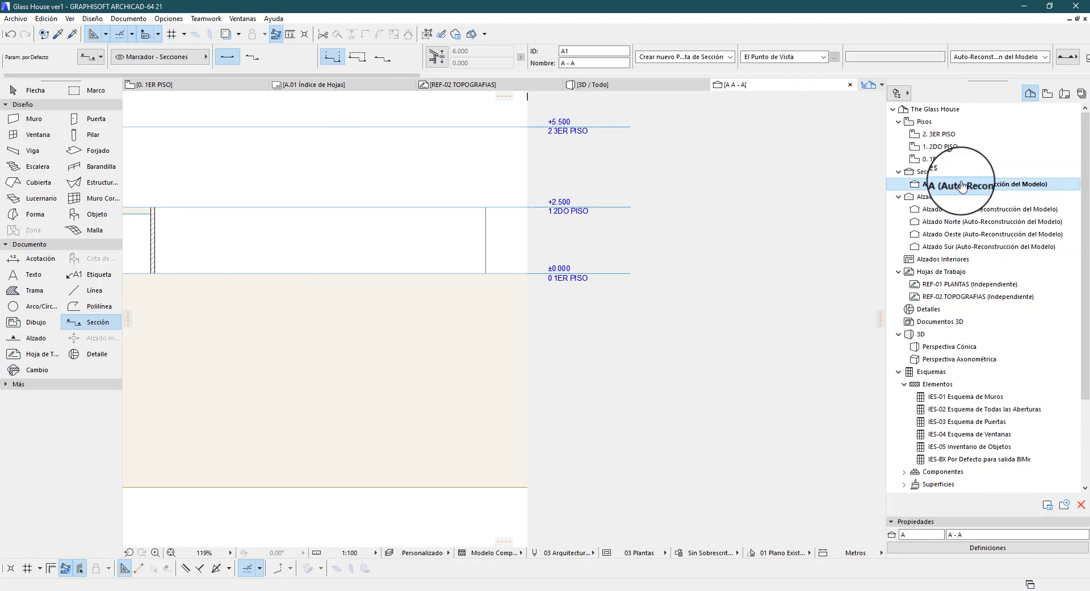
# On the 1ER PISO plan, select the section A - A marker, then open and close its selection settings
pyautogui.doubleClick(940, 159)
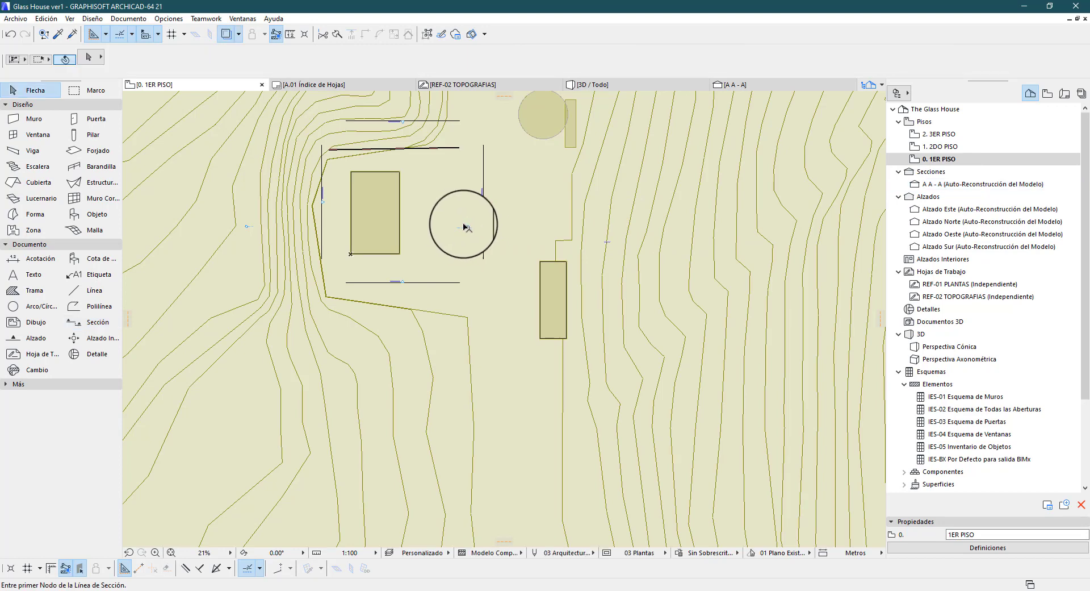
pyautogui.scroll(4, 466, 229)
pyautogui.click(463, 230)
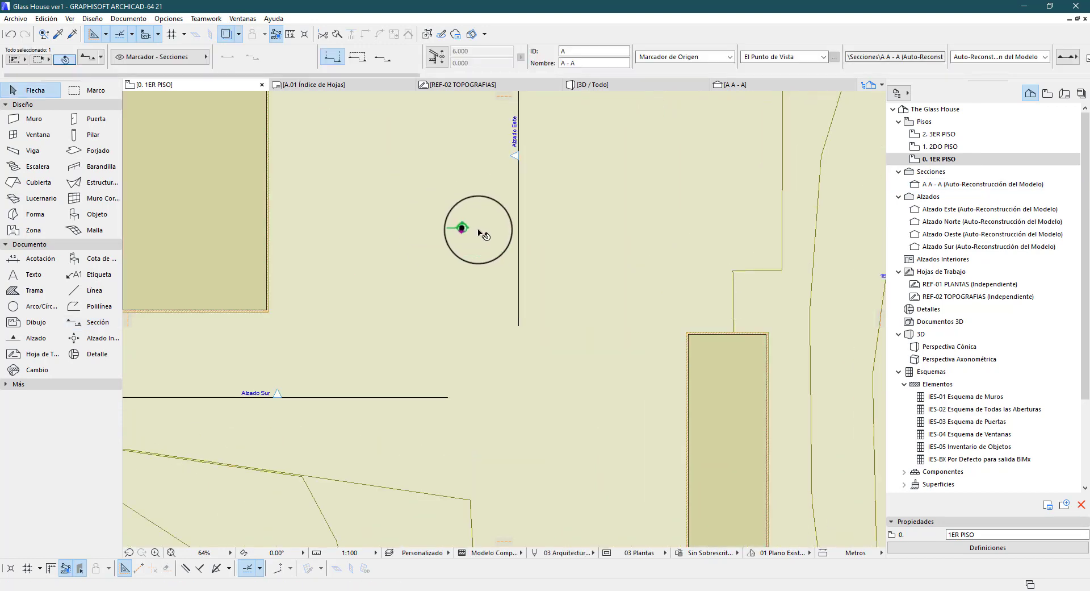
pyautogui.scroll(8, 460, 230)
pyautogui.scroll(1, 434, 232)
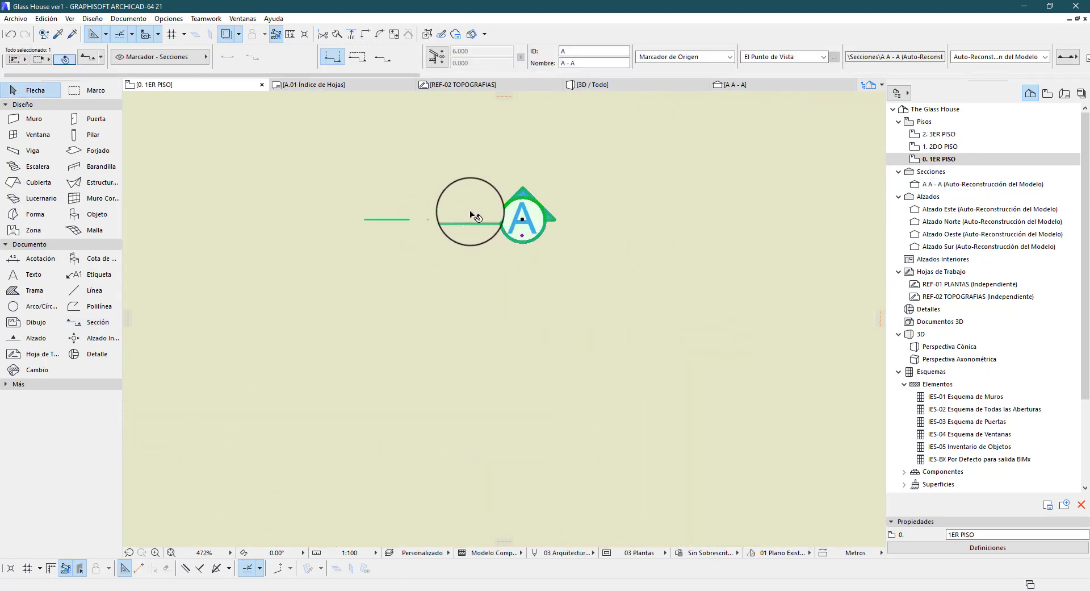
pyautogui.click(92, 65)
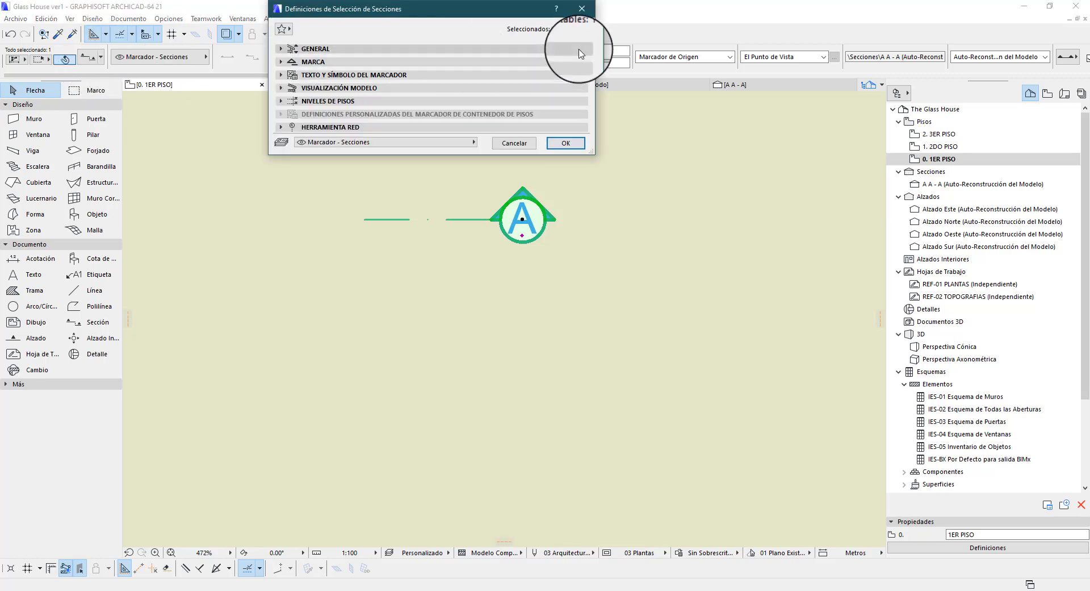
pyautogui.click(583, 15)
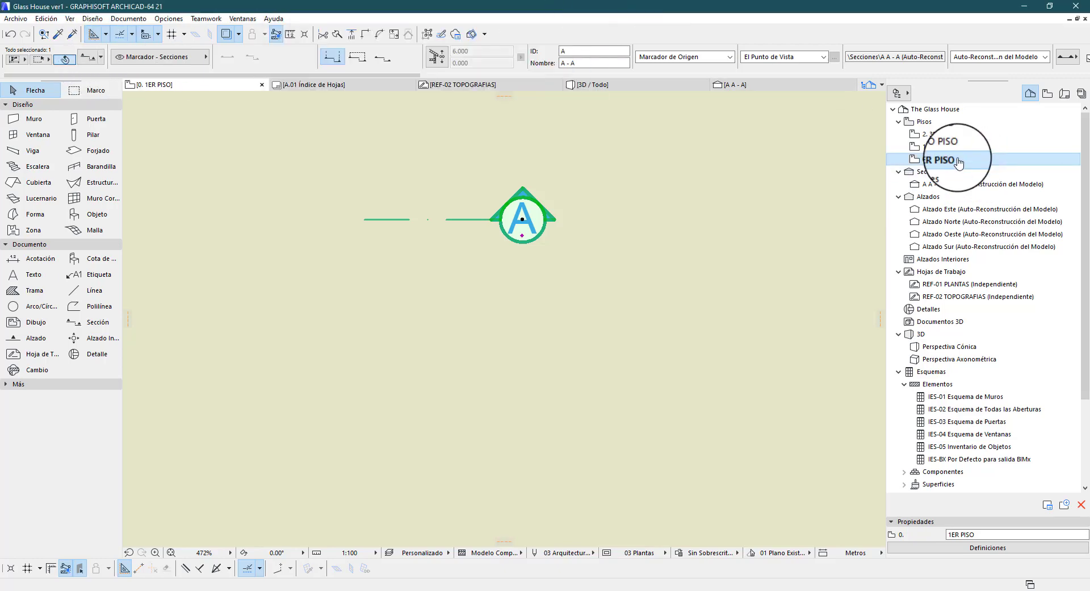
# Pick section A - A in the project map, then view and close its settings
pyautogui.click(960, 184)
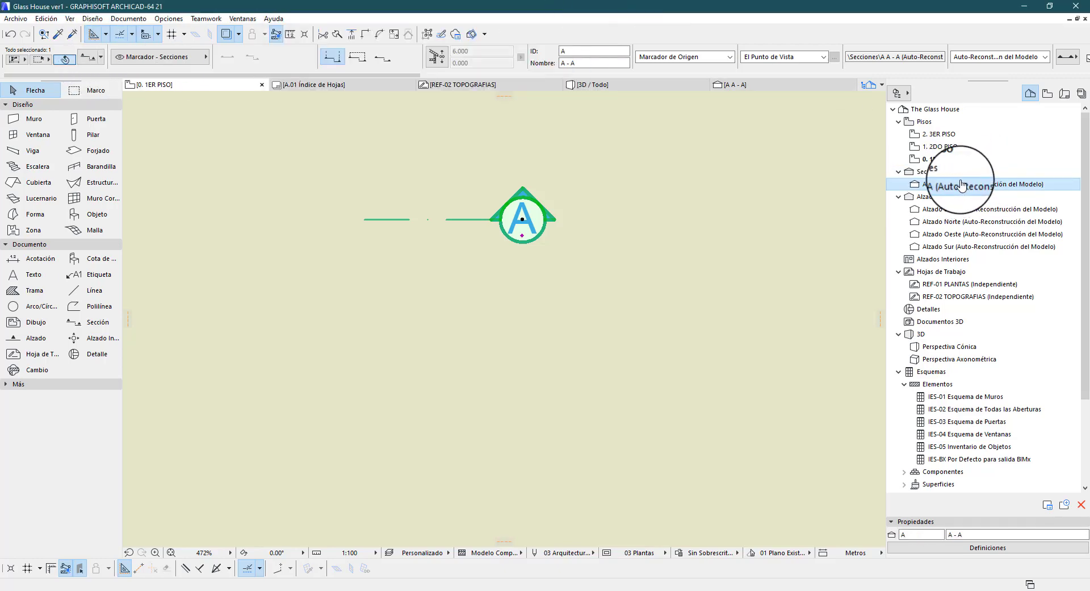
pyautogui.click(988, 547)
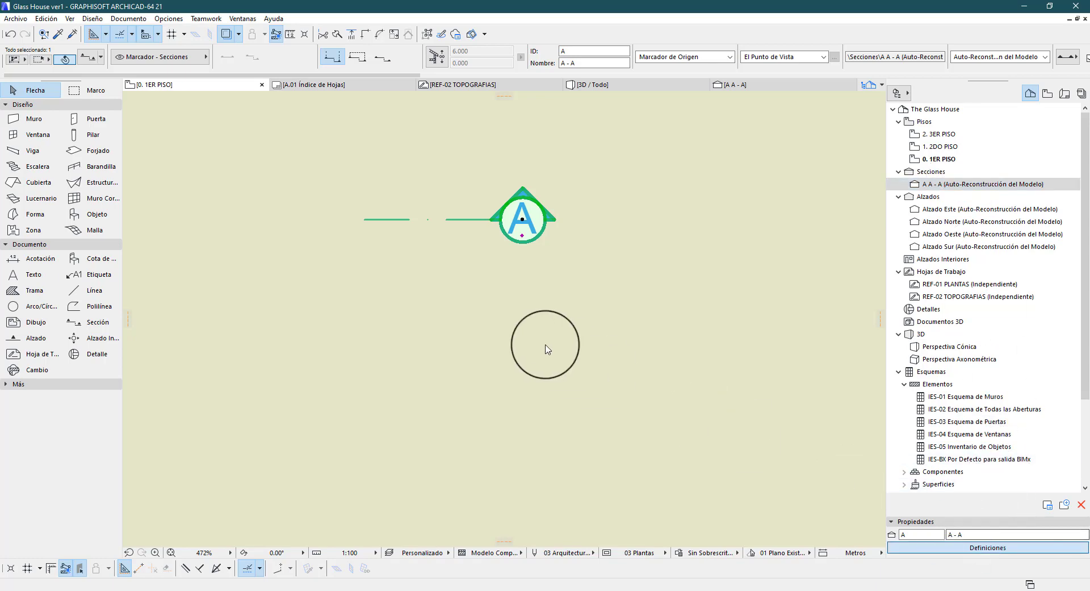
pyautogui.moveTo(360, 8)
pyautogui.mouseDown()
pyautogui.moveTo(389, 136)
pyautogui.moveTo(343, 143)
pyautogui.mouseUp()
pyautogui.click(558, 140)
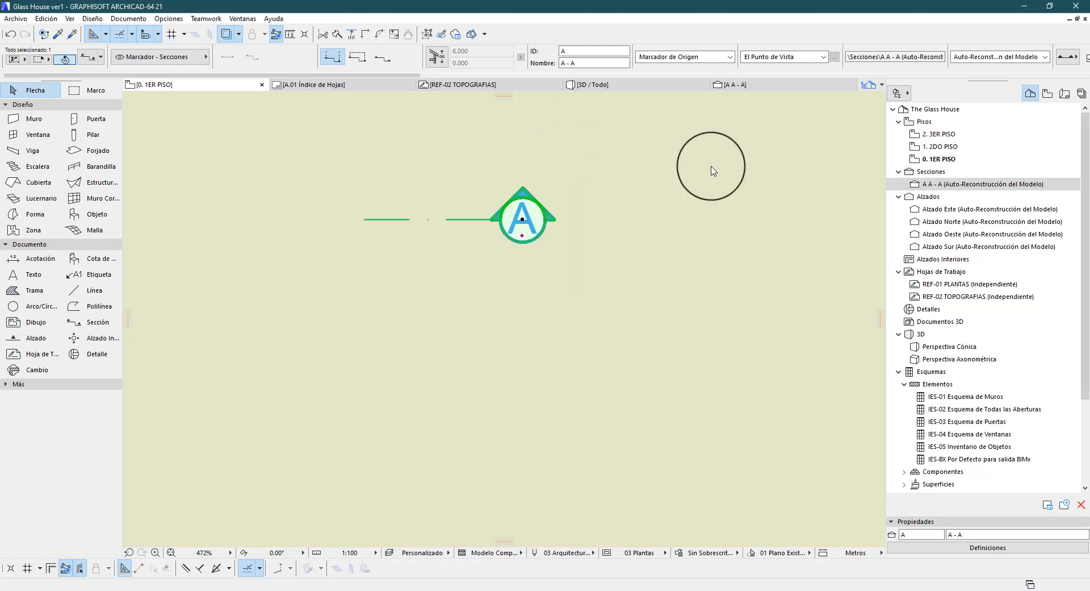
# Open section A - A and, in its Niveles de Pisos settings, turn off the right-end level markers and set the floor marker to Sin Marca
pyautogui.doubleClick(920, 183)
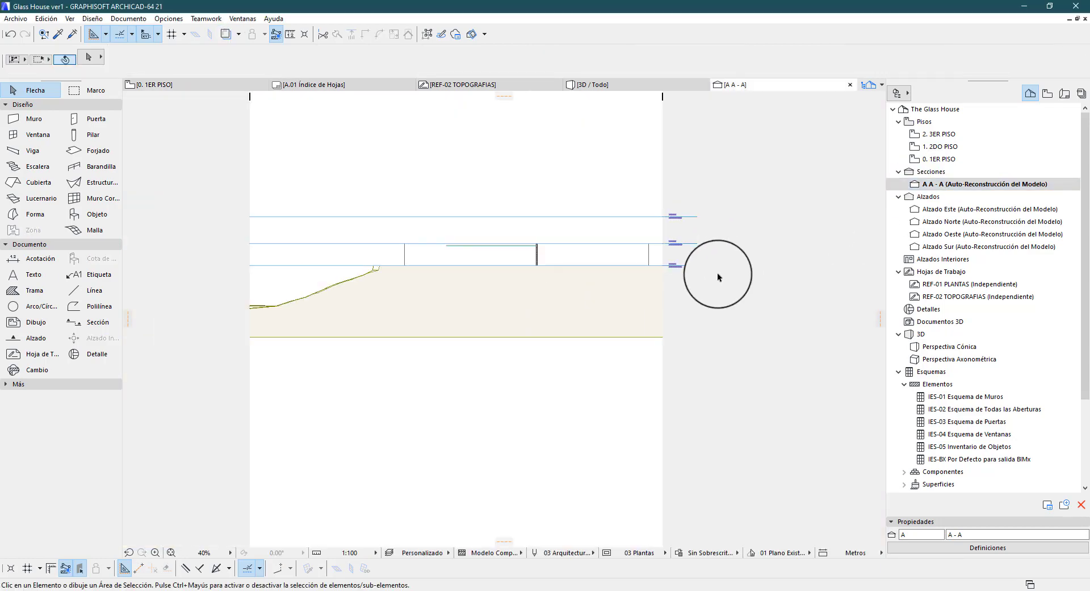
pyautogui.click(988, 547)
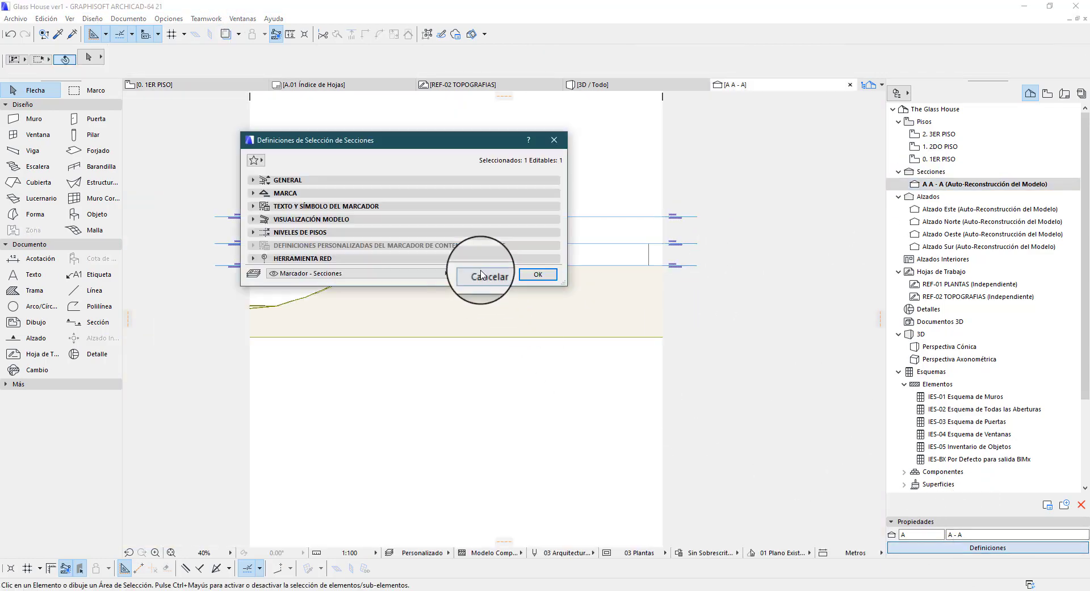
pyautogui.click(304, 232)
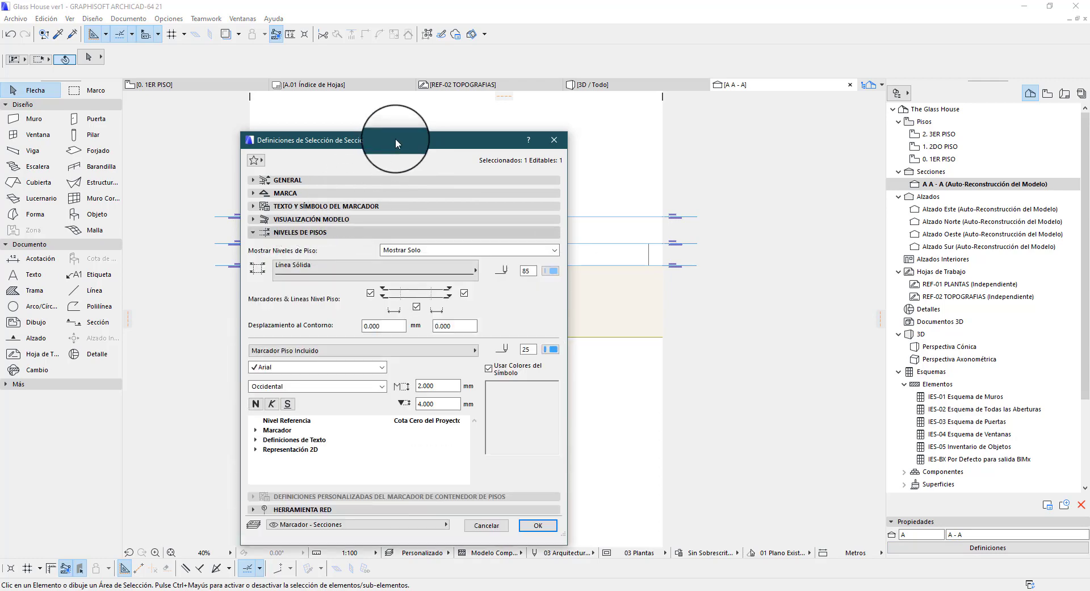
pyautogui.moveTo(395, 143); pyautogui.dragTo(312, 100)
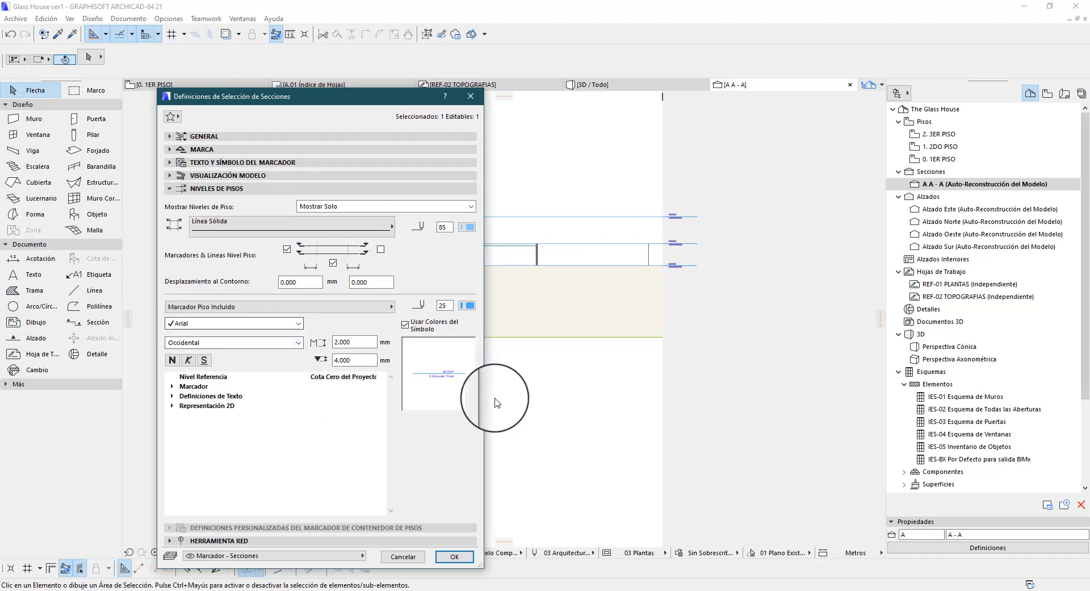
pyautogui.click(171, 383)
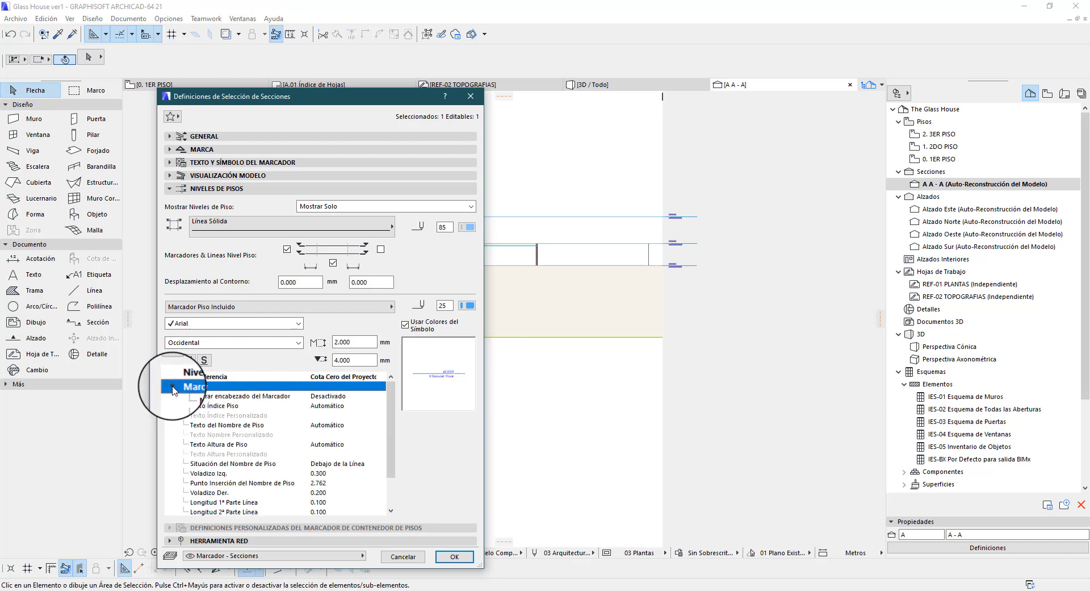
pyautogui.click(173, 387)
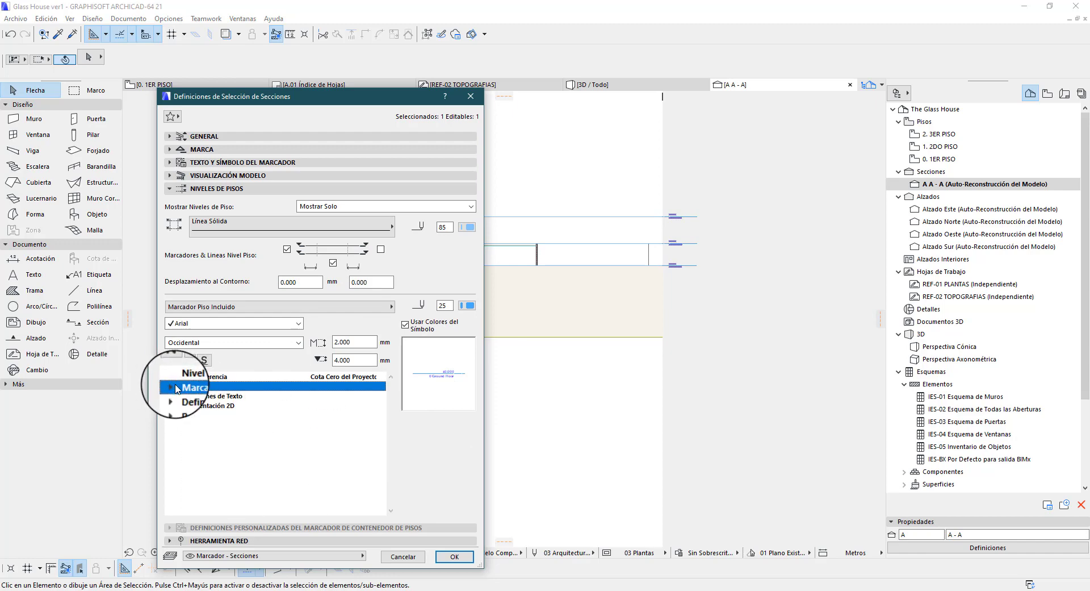
pyautogui.click(250, 312)
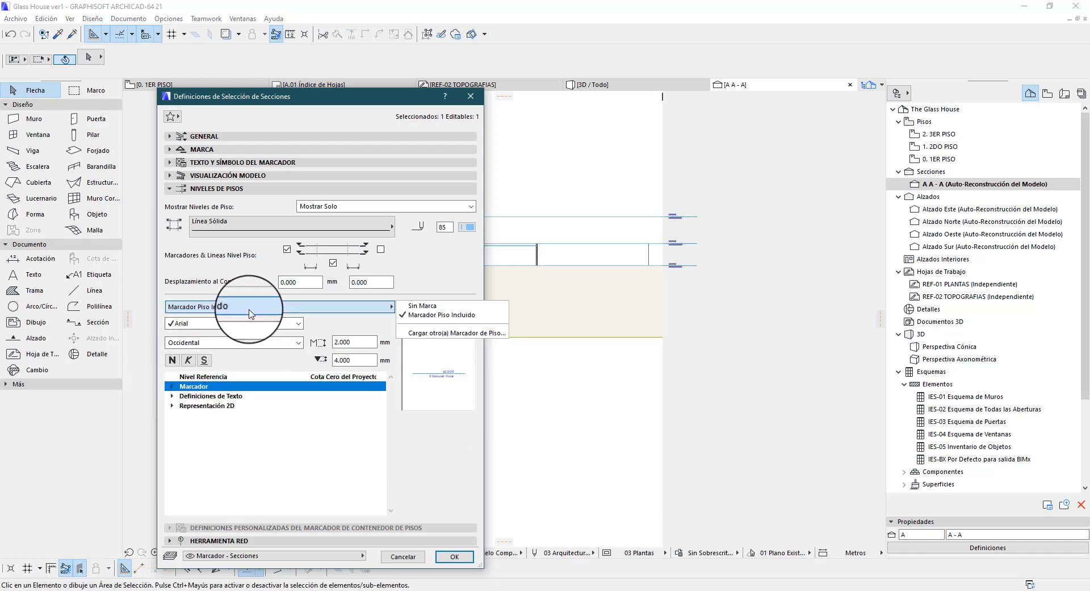
pyautogui.click(447, 314)
pyautogui.click(452, 557)
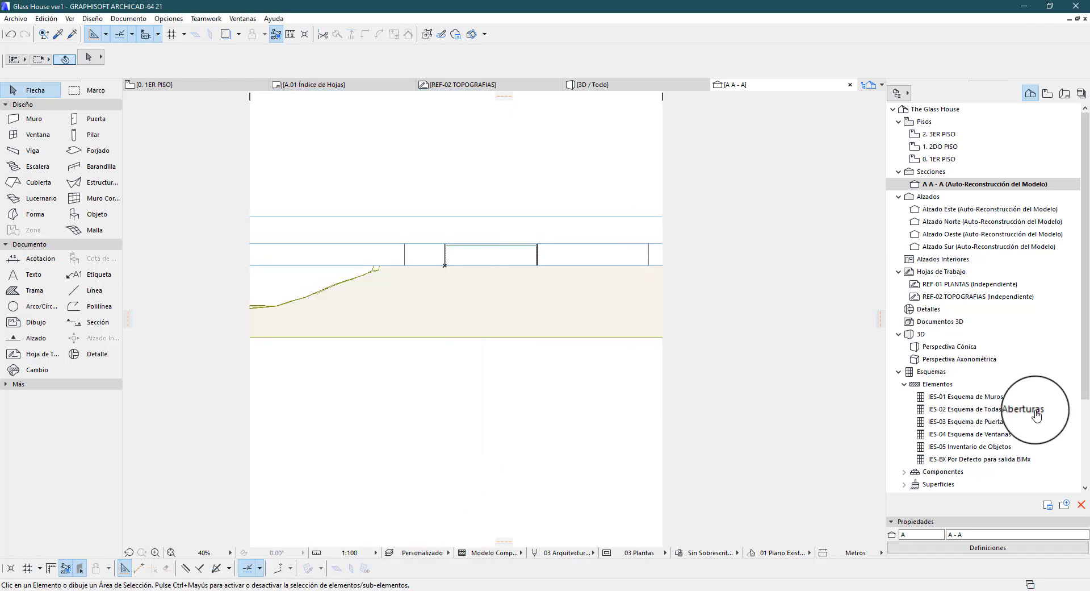
# Set the floor marker of section A - A back to Marcador Piso Incluido
pyautogui.click(987, 547)
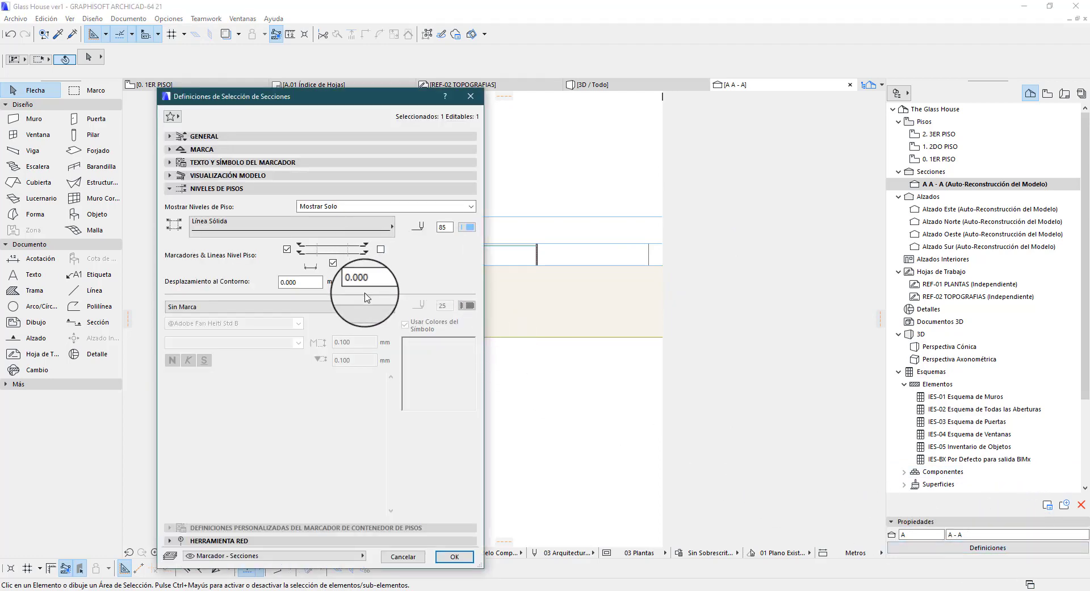
pyautogui.click(334, 306)
pyautogui.click(438, 314)
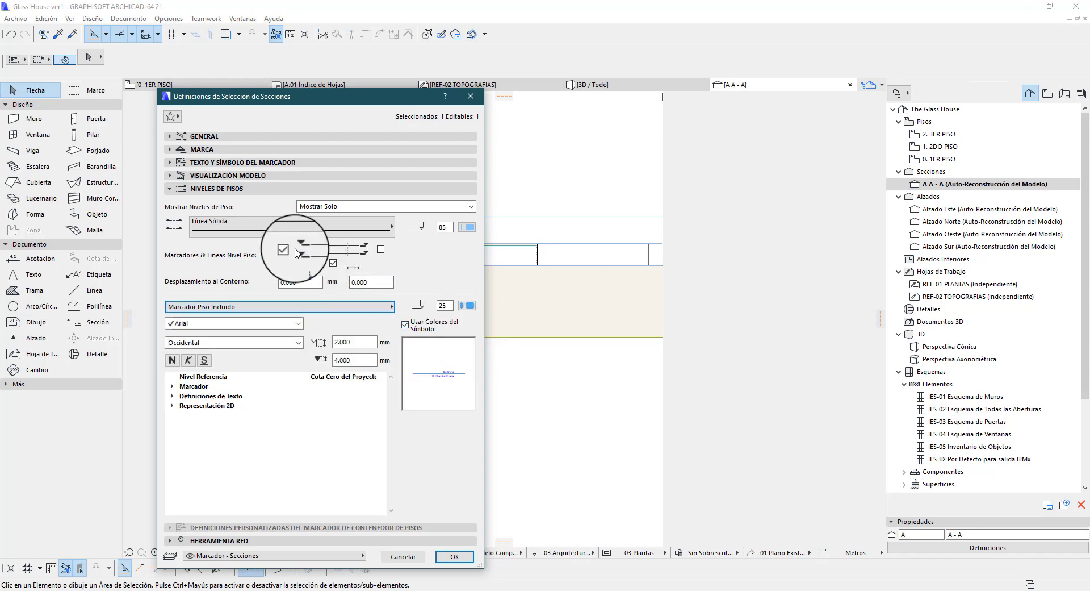
pyautogui.click(454, 556)
# In the Definición de Pisos settings, turn off the level lines of 2DO PISO and 3ER PISO
pyautogui.rightClick(952, 161)
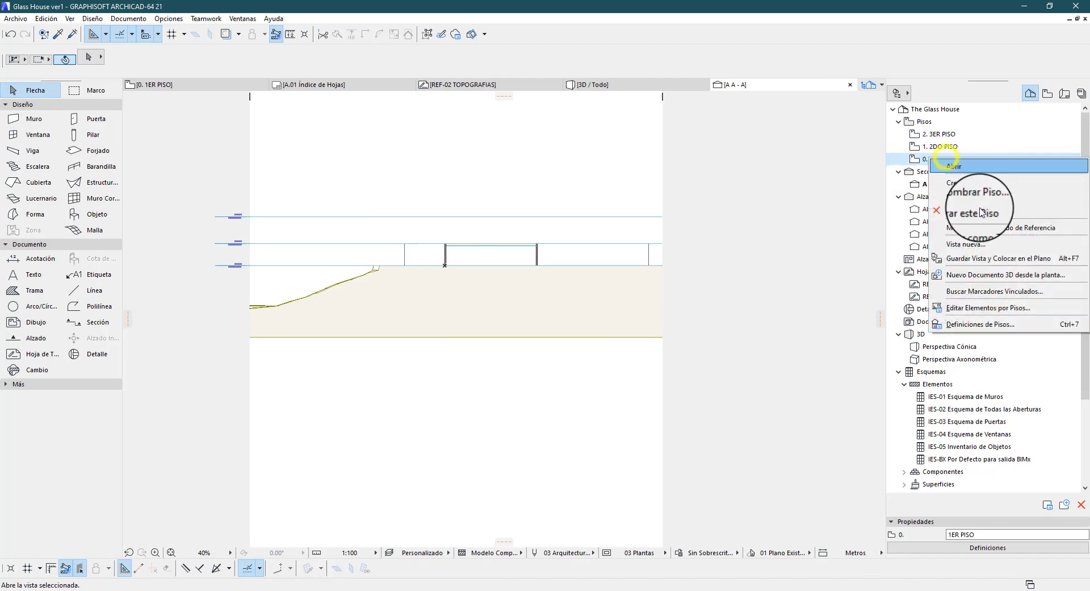
pyautogui.click(975, 322)
pyautogui.moveTo(696, 196); pyautogui.dragTo(400, 182)
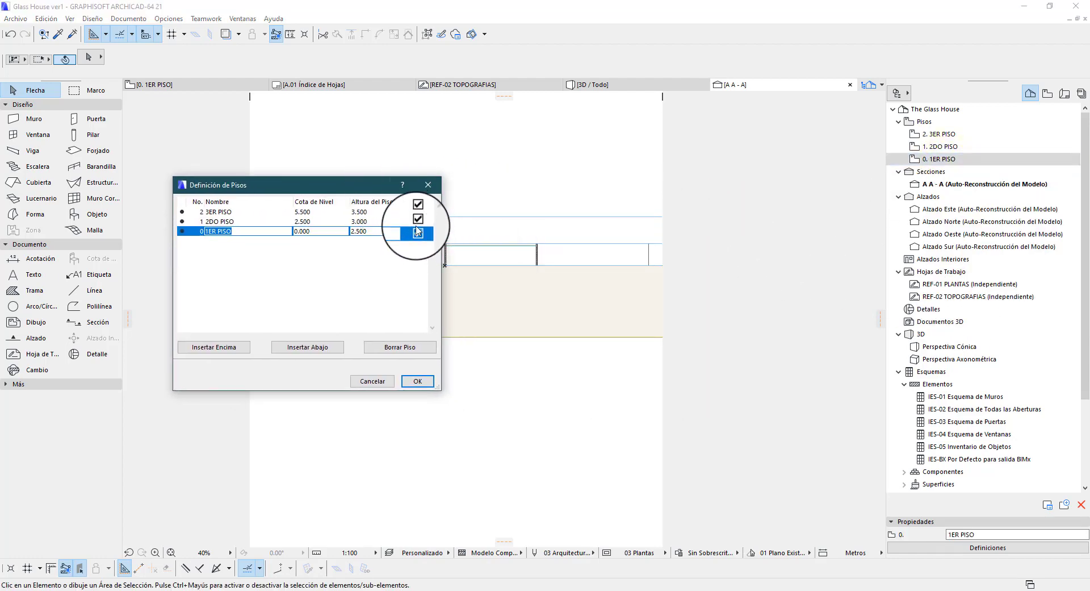
pyautogui.click(417, 230)
pyautogui.click(417, 381)
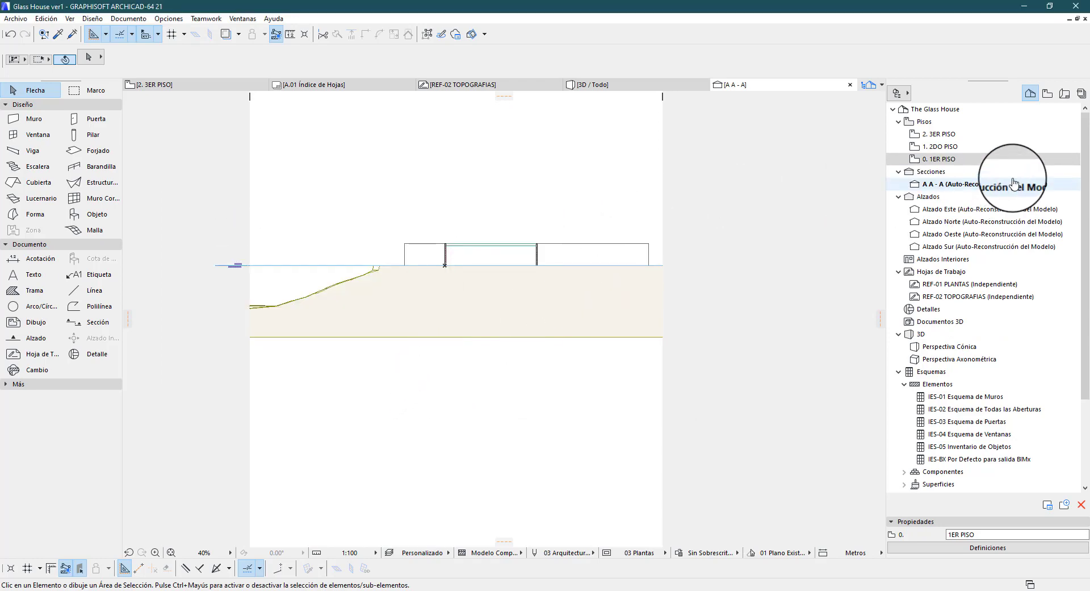
# Turn the level lines of 2DO PISO and 3ER PISO back on in the Definición de Pisos settings
pyautogui.rightClick(969, 167)
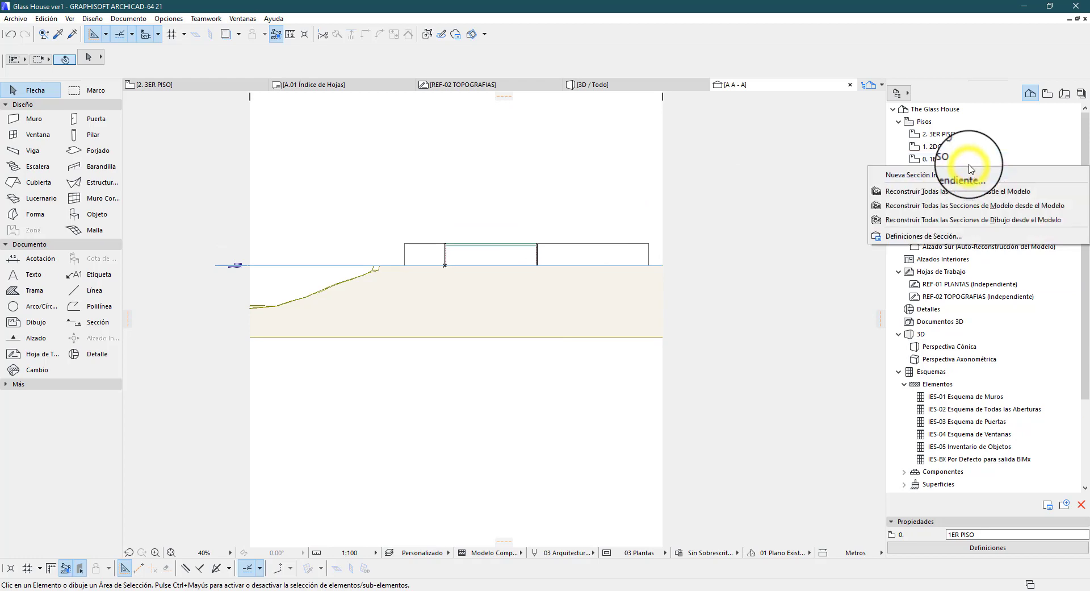
pyautogui.click(964, 158)
pyautogui.rightClick(952, 162)
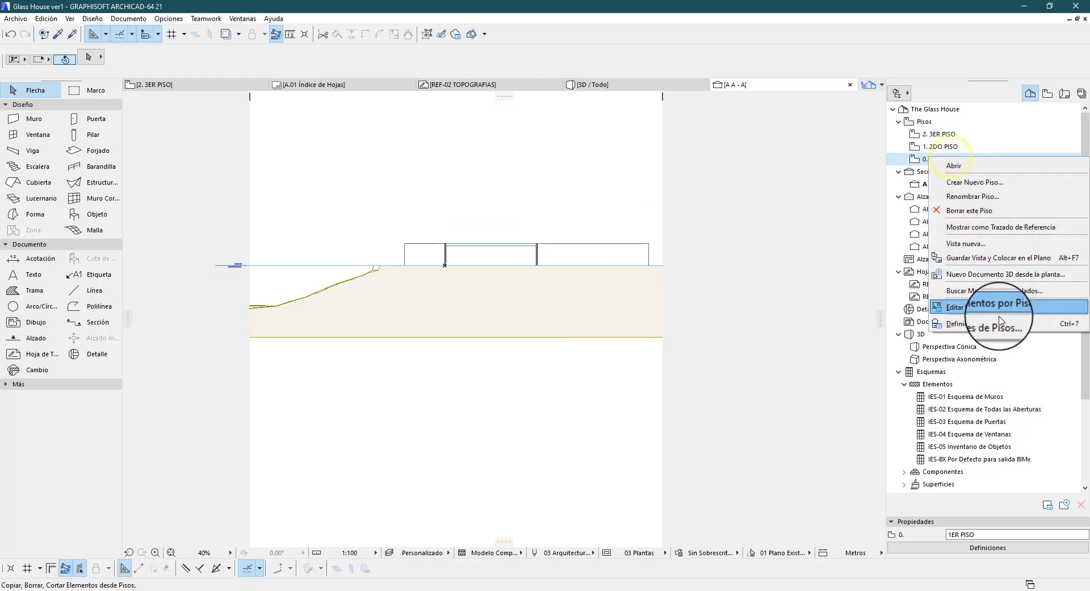
pyautogui.click(943, 307)
pyautogui.click(418, 212)
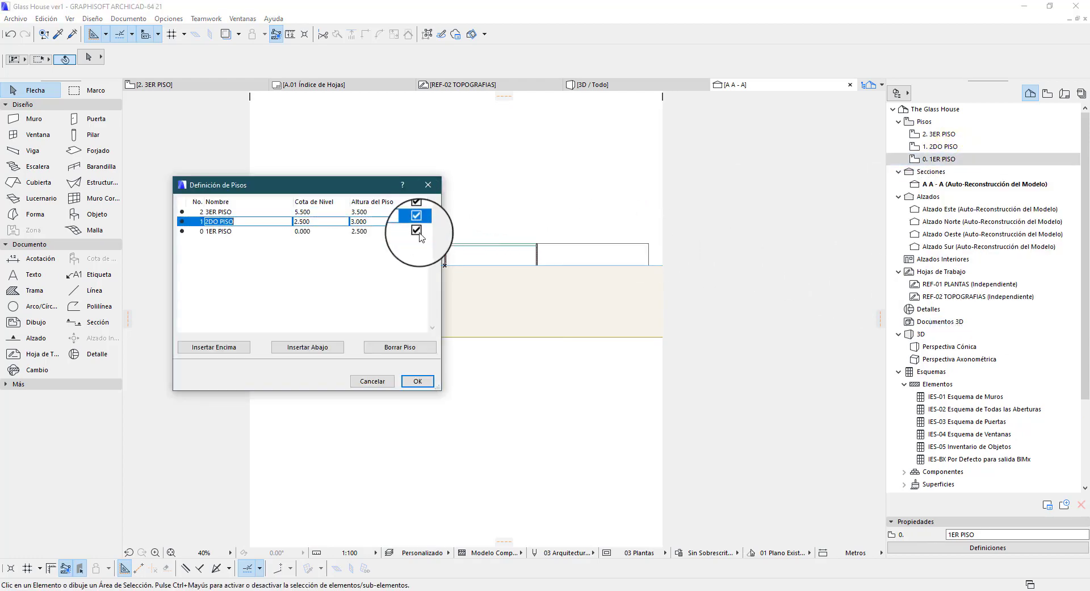
pyautogui.click(417, 381)
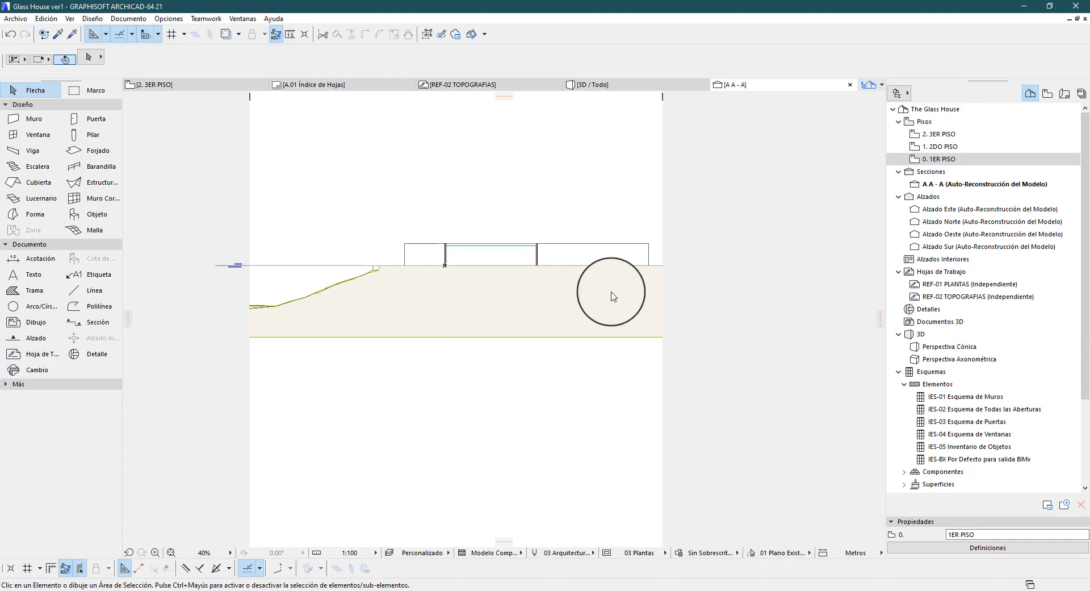
# Open the settings of section A - A and review its Marca options
pyautogui.click(1004, 183)
pyautogui.click(966, 548)
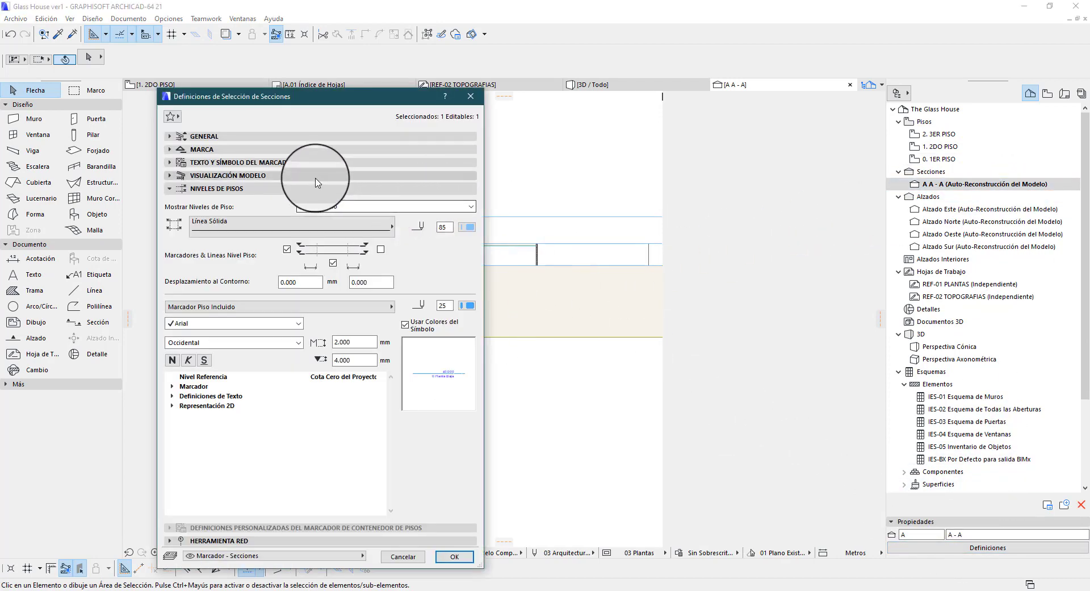
pyautogui.click(284, 188)
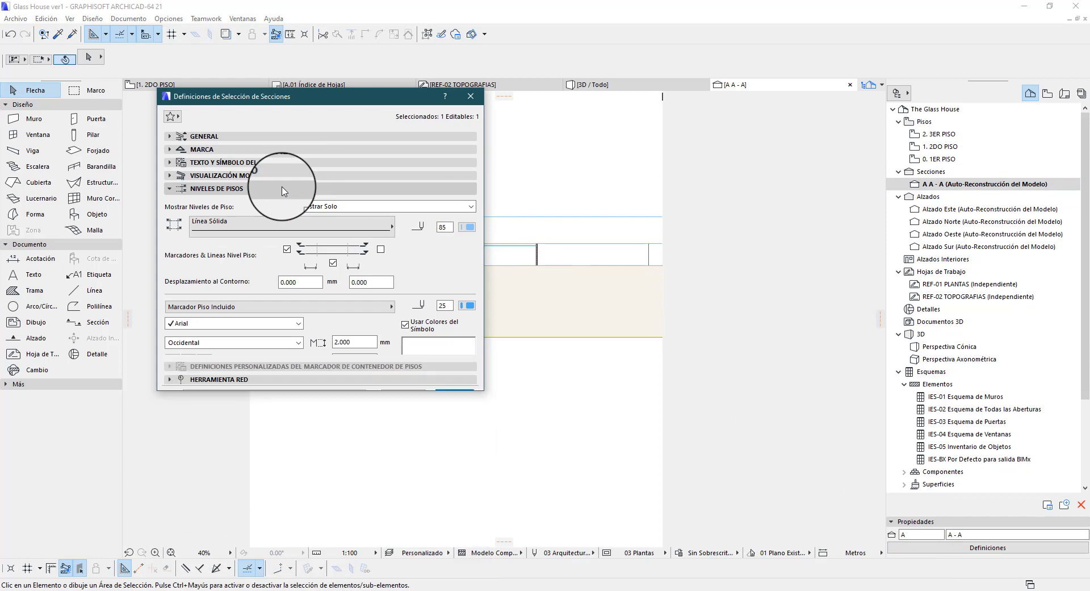
pyautogui.click(272, 150)
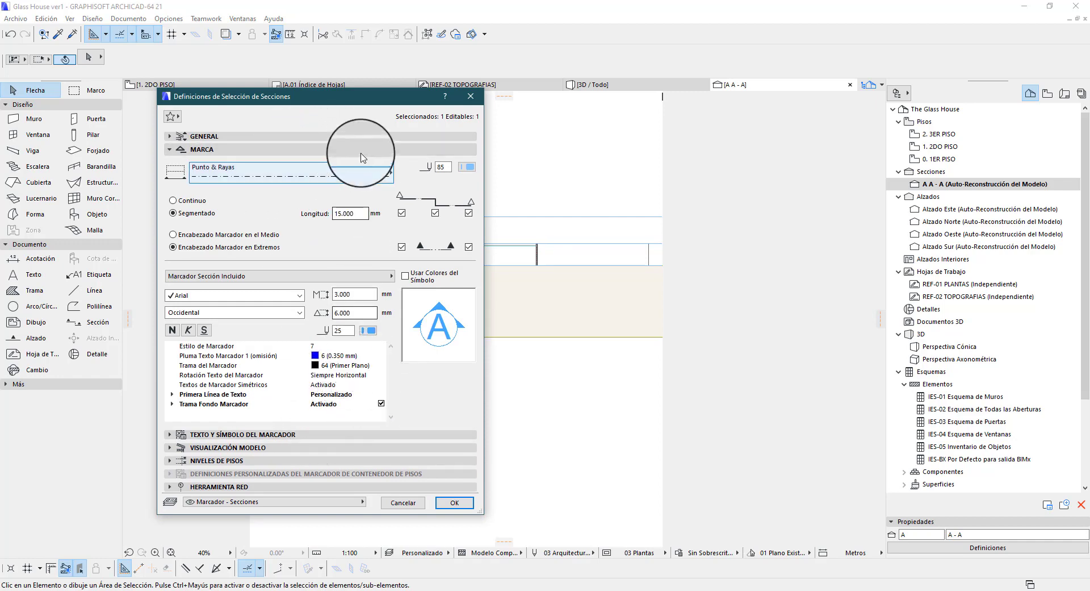
pyautogui.moveTo(358, 102); pyautogui.dragTo(706, 48)
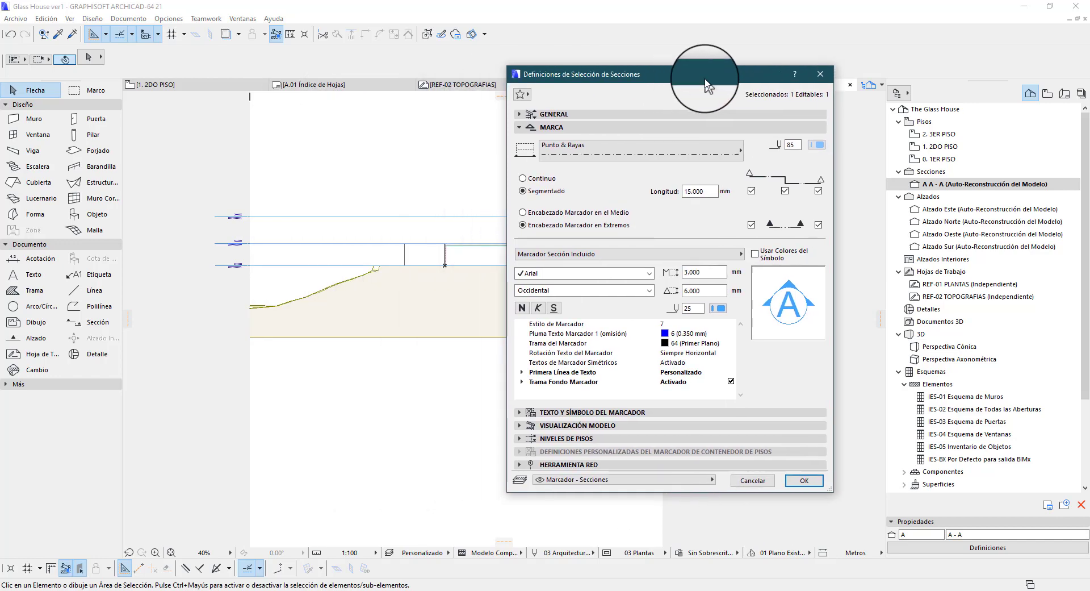
# Expand the Visualización Modelo options of section A - A and enlarge the settings dialog to review how cut and uncut elements are displayed
pyautogui.click(571, 391)
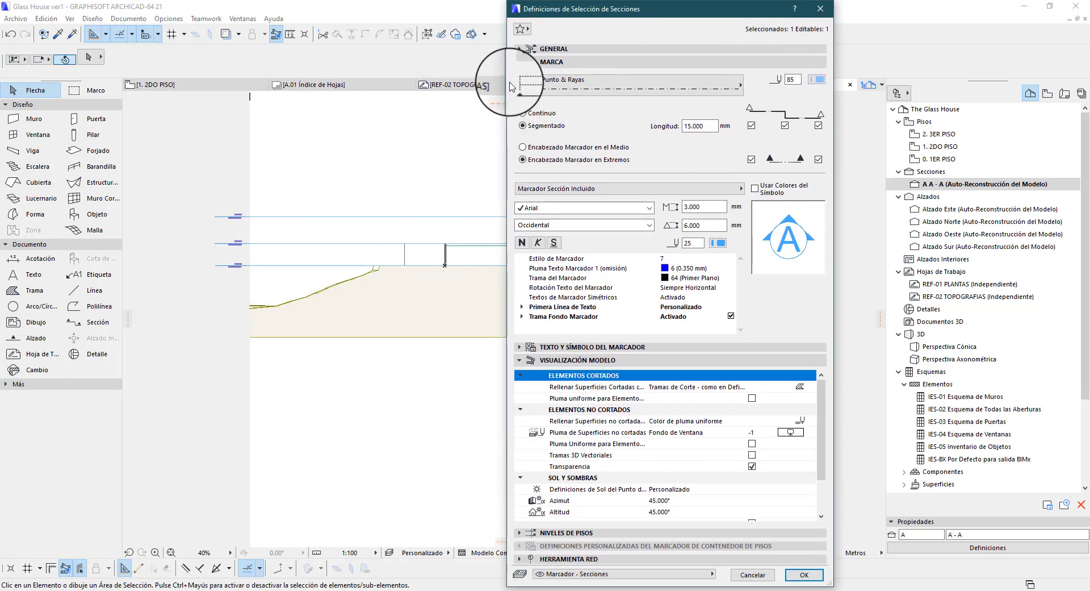
pyautogui.click(528, 92)
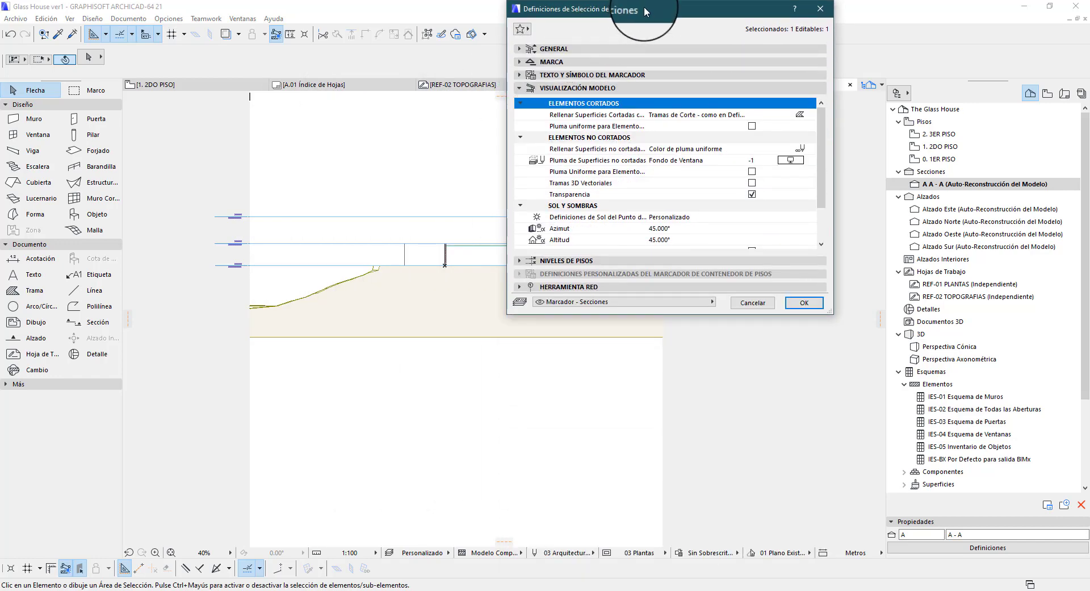
pyautogui.moveTo(645, 11); pyautogui.dragTo(128, 30)
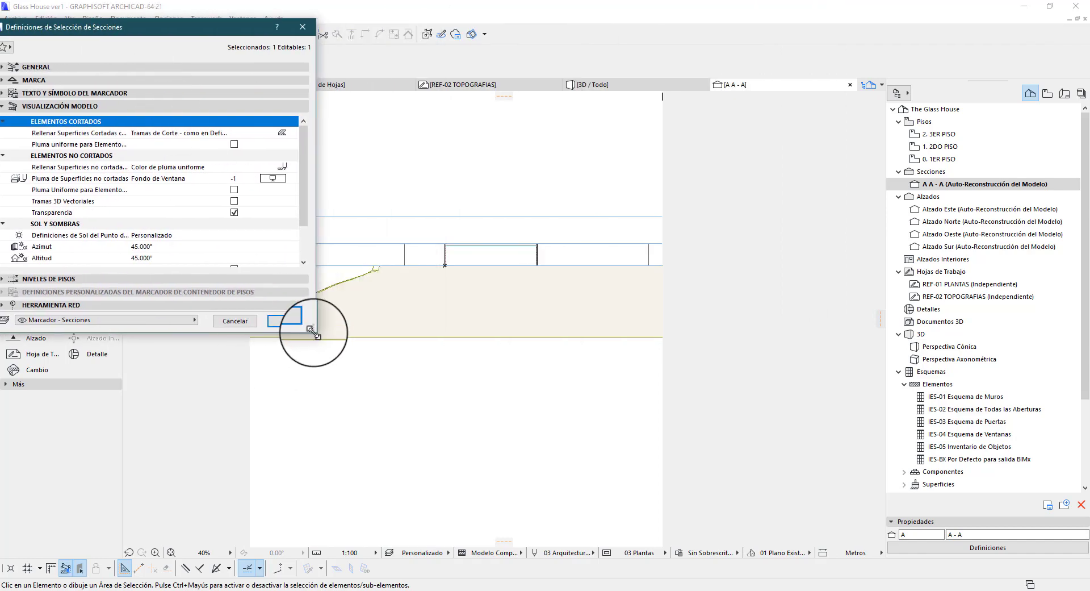
pyautogui.moveTo(313, 333); pyautogui.dragTo(453, 477)
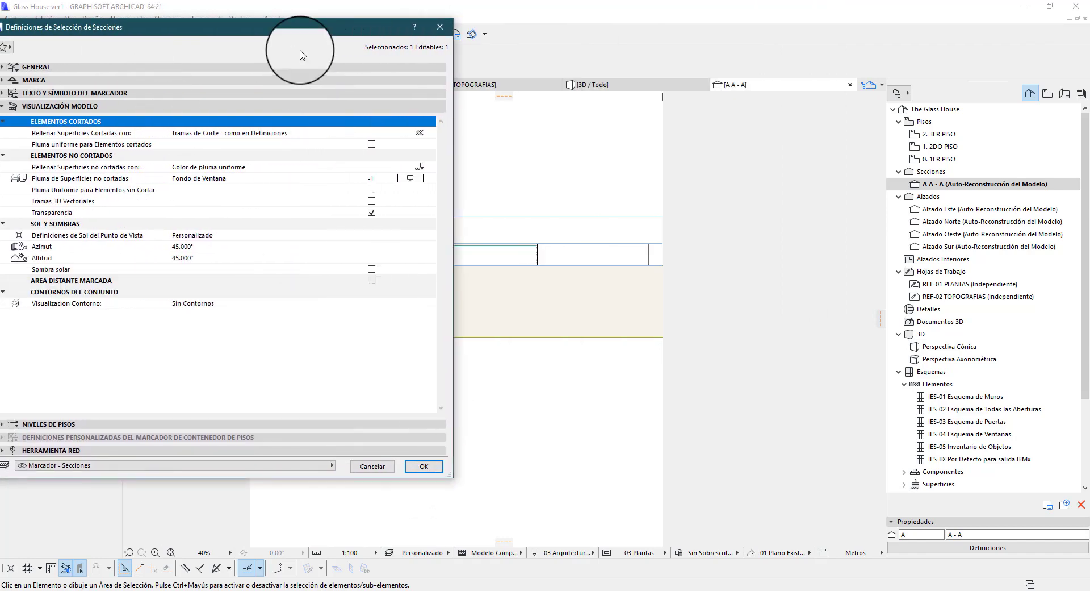
pyautogui.moveTo(323, 27); pyautogui.dragTo(435, 114)
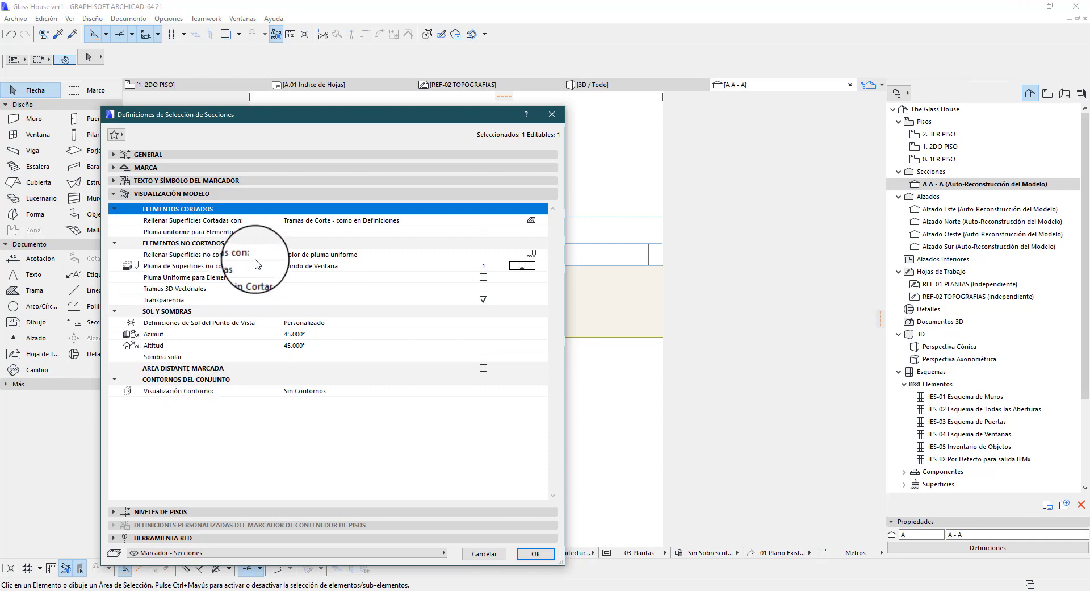
pyautogui.click(205, 218)
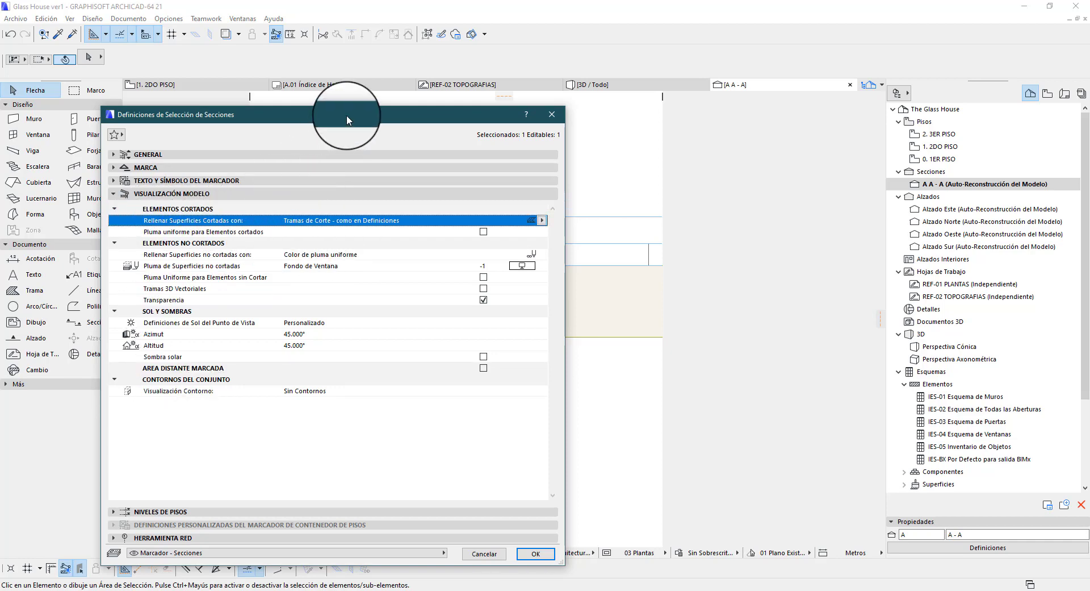
pyautogui.moveTo(346, 115); pyautogui.dragTo(758, 147)
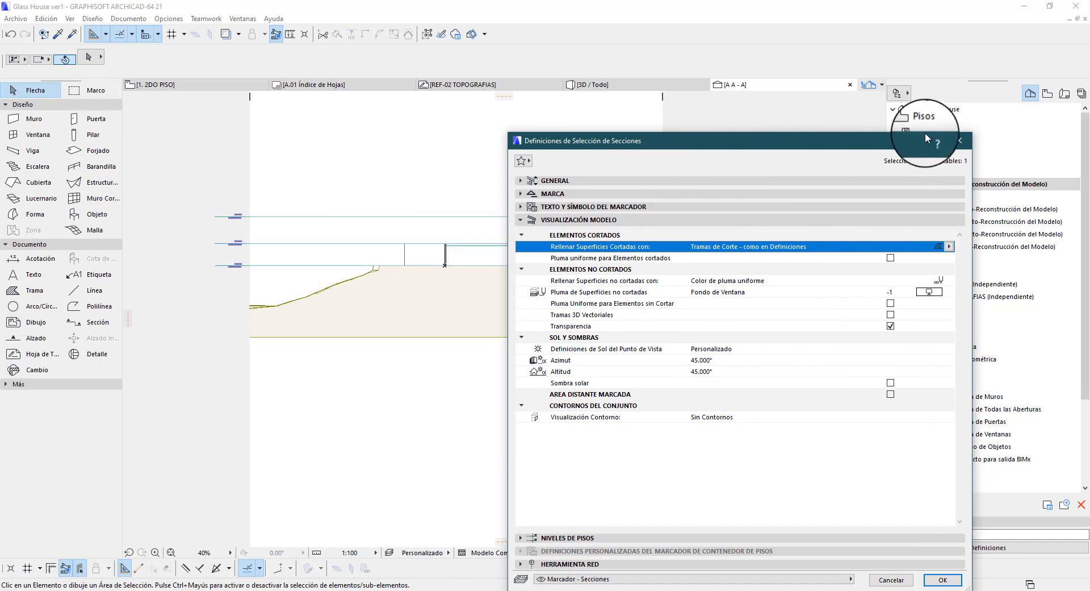
# Close the section settings and examine the slab and walls cut by section A - A at close range
pyautogui.click(958, 141)
pyautogui.scroll(5, 400, 258)
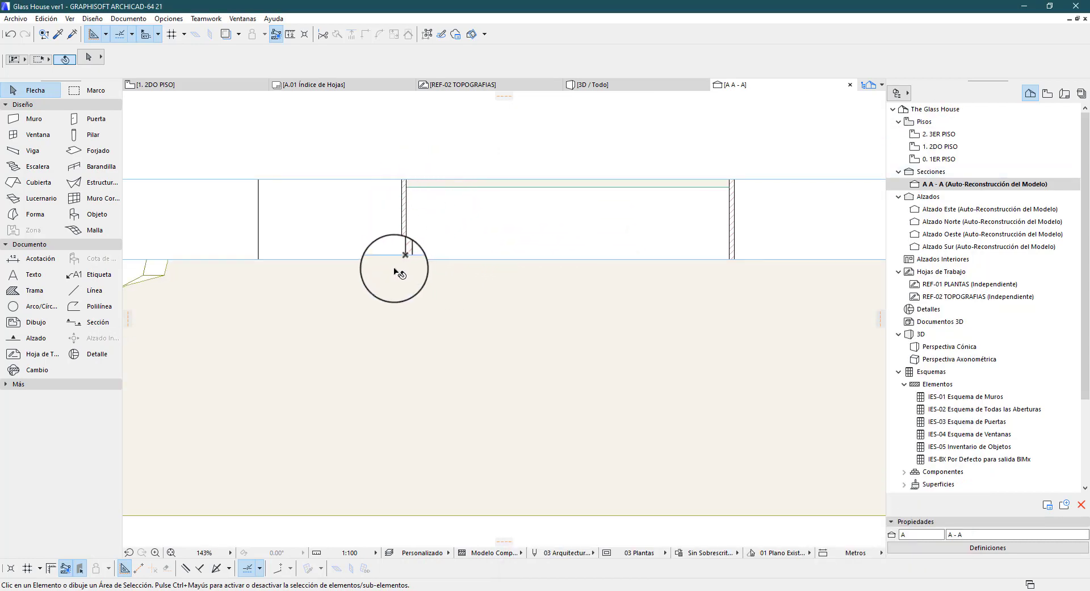
pyautogui.click(396, 263)
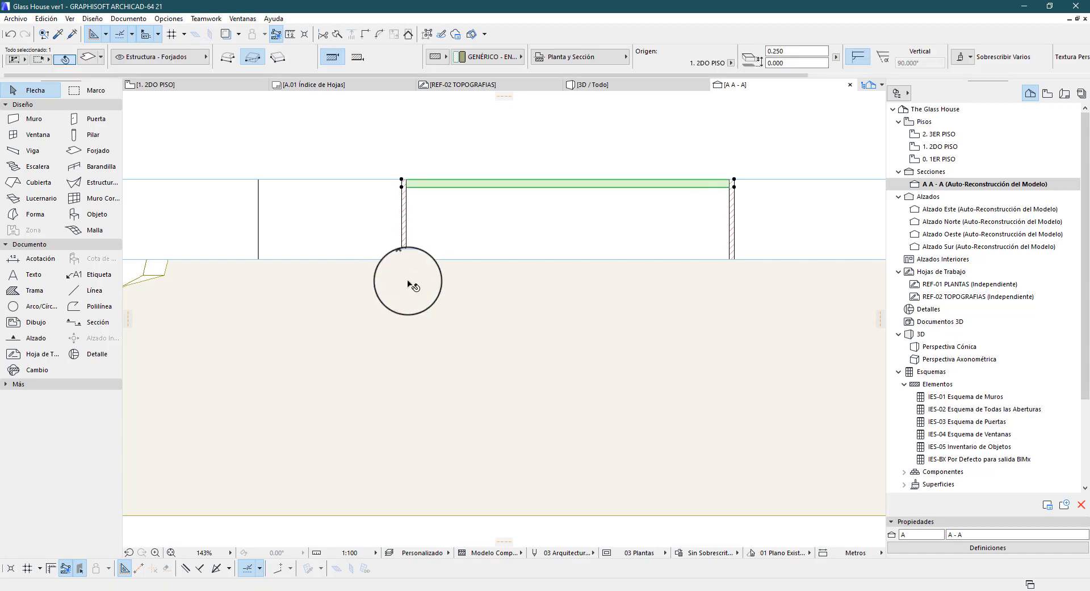
pyautogui.click(383, 259)
pyautogui.click(361, 165)
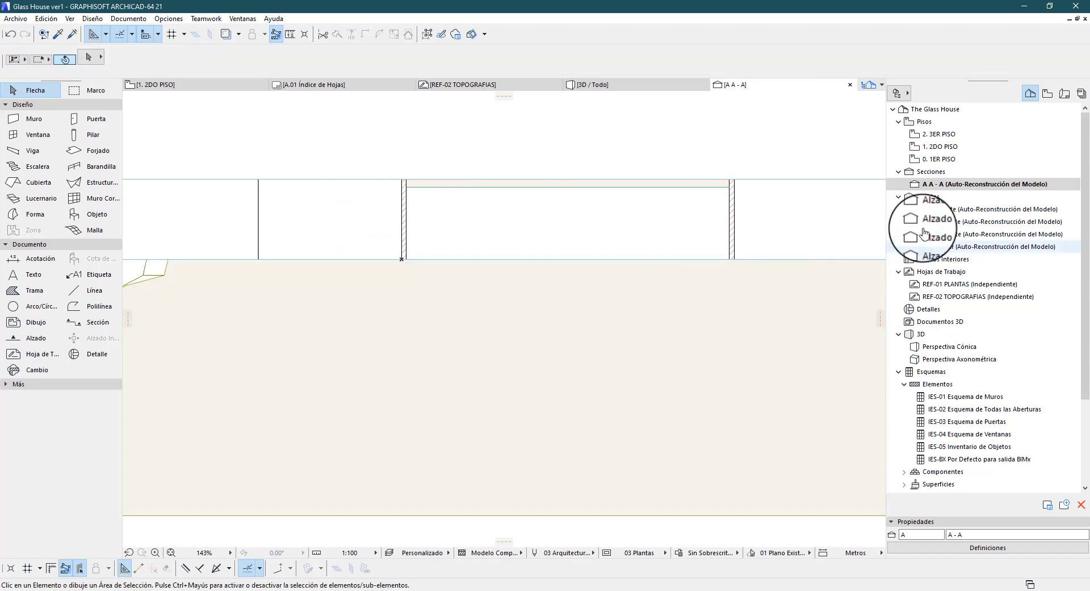
# Fill the cut surfaces of section A - A with Superficie Uniforme, using Pintura- Antracita as the Superficie de Corte
pyautogui.click(994, 547)
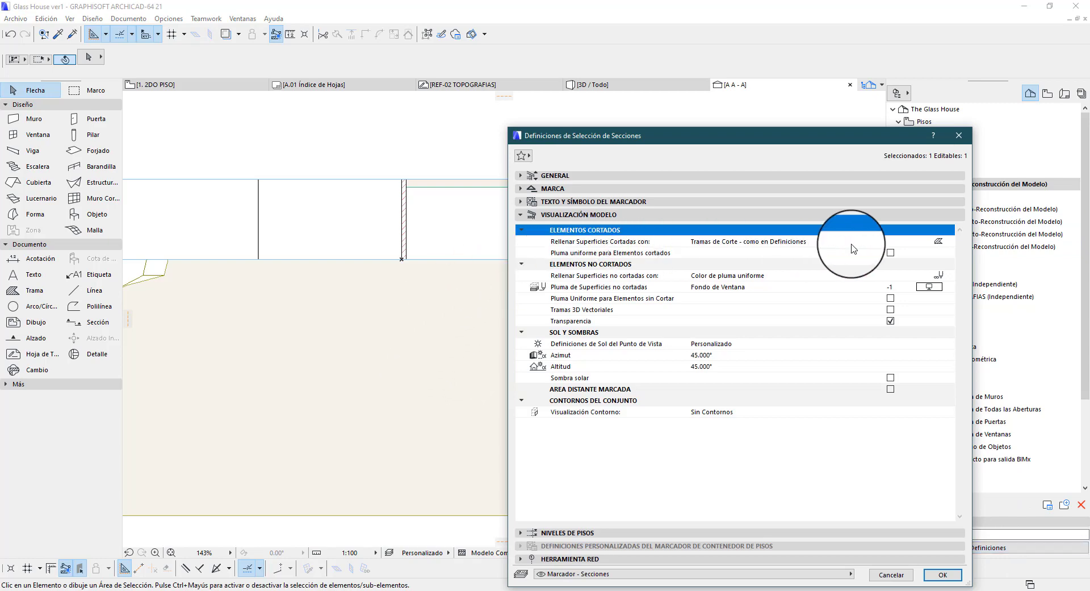
pyautogui.click(928, 241)
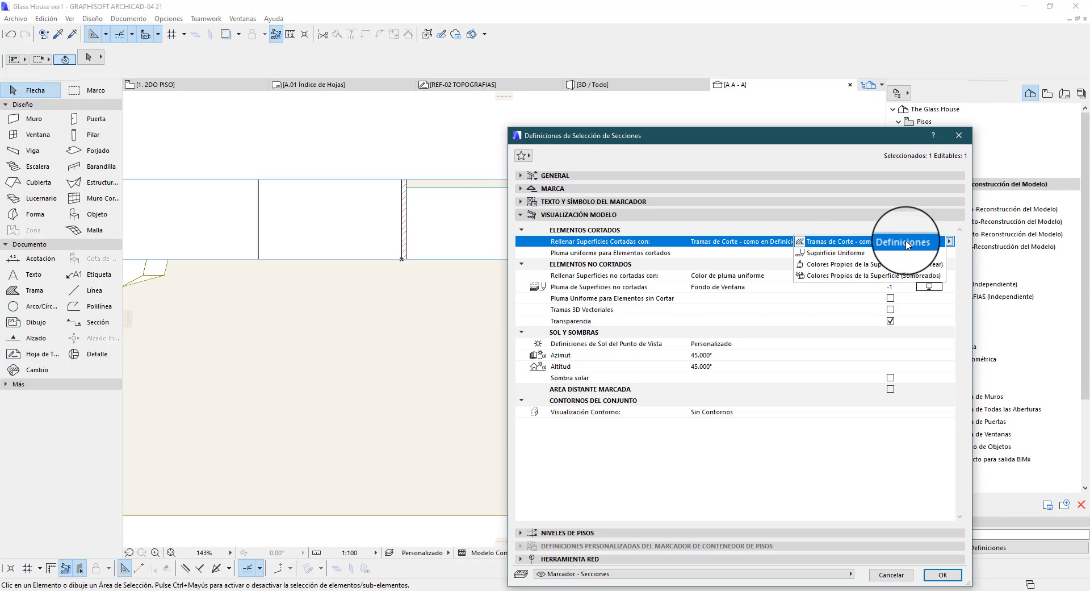
pyautogui.click(862, 253)
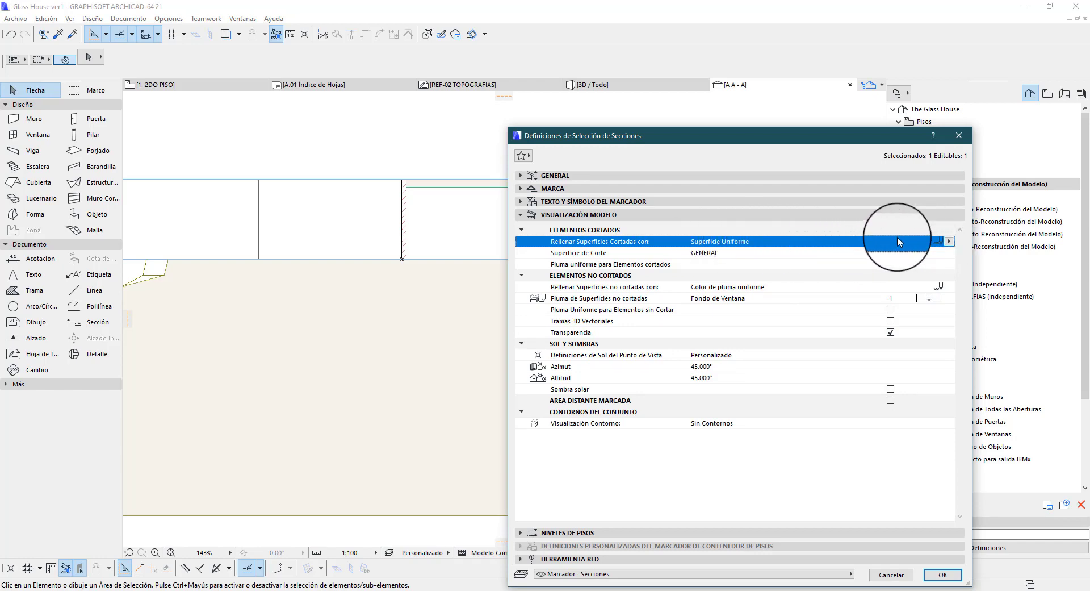
pyautogui.click(704, 253)
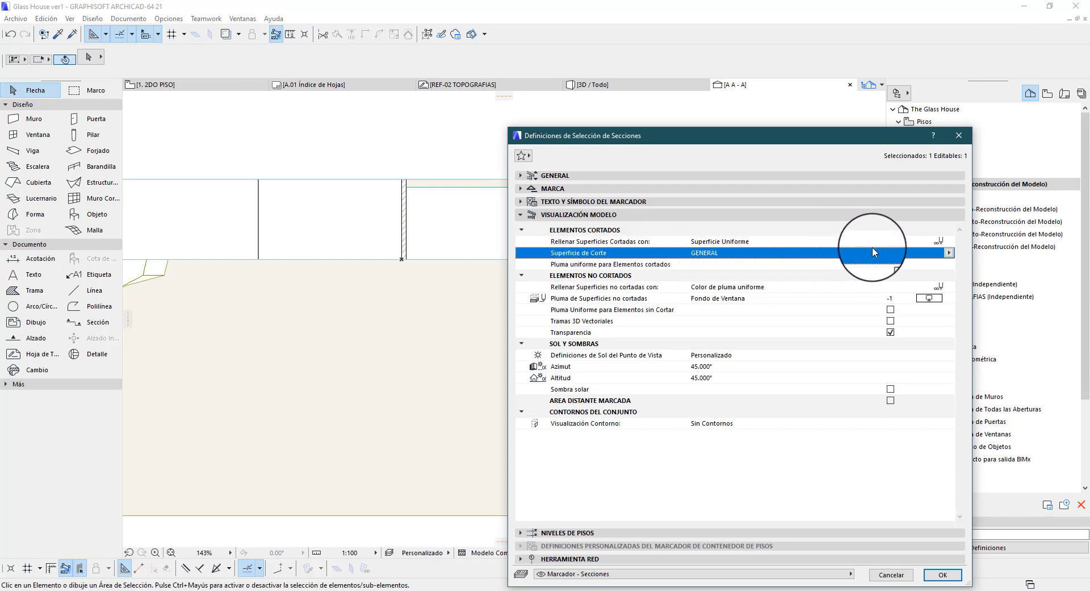
pyautogui.click(949, 253)
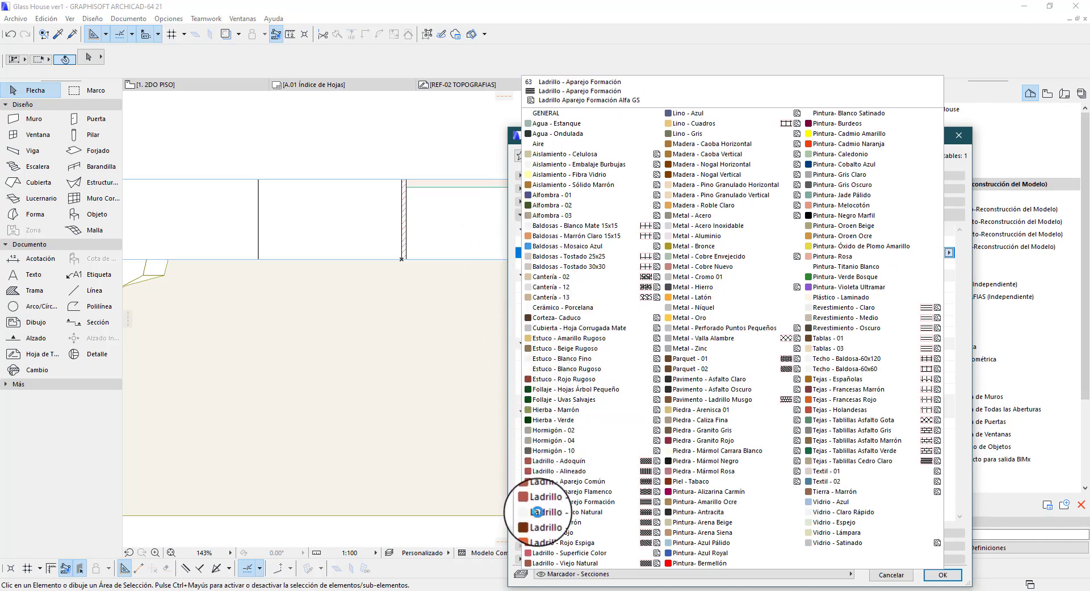
pyautogui.click(698, 511)
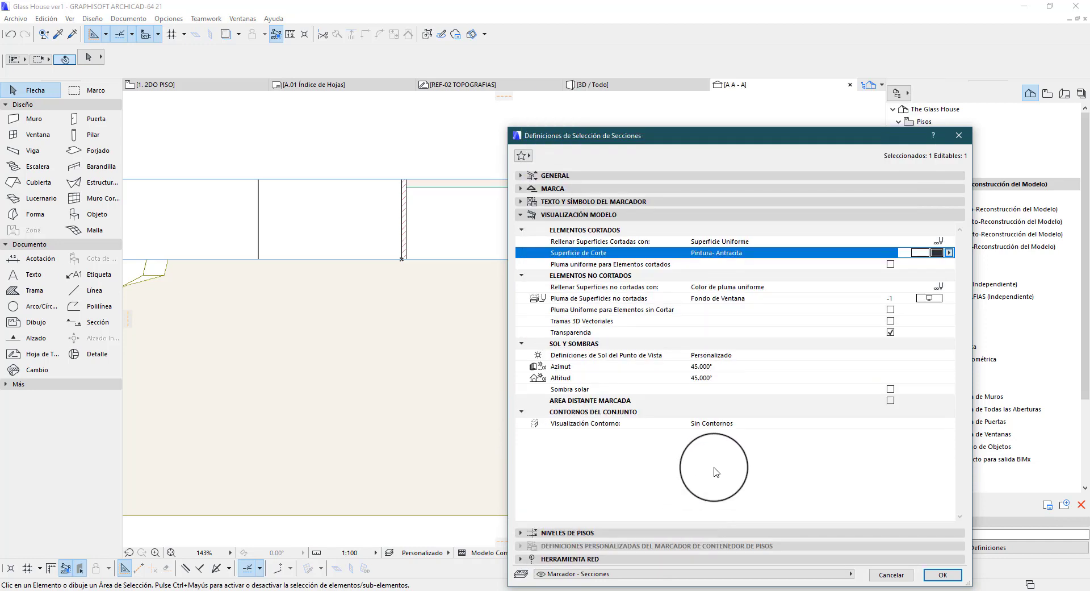
pyautogui.click(943, 574)
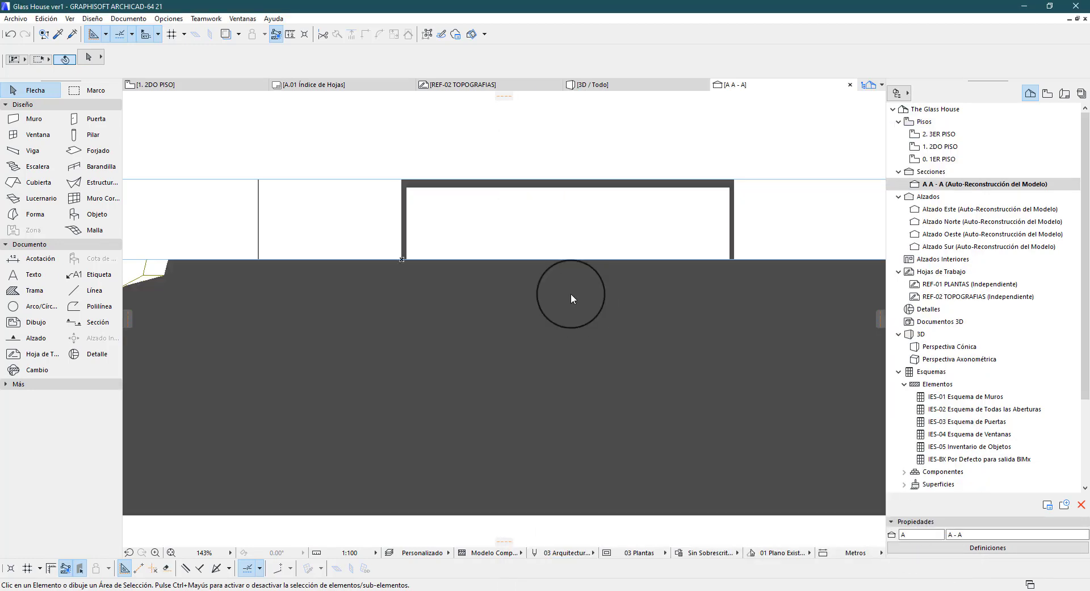
# Change the cut surface fill of section A - A to Colores Propios de la Superficie (Sin Sombrear)
pyautogui.rightClick(960, 185)
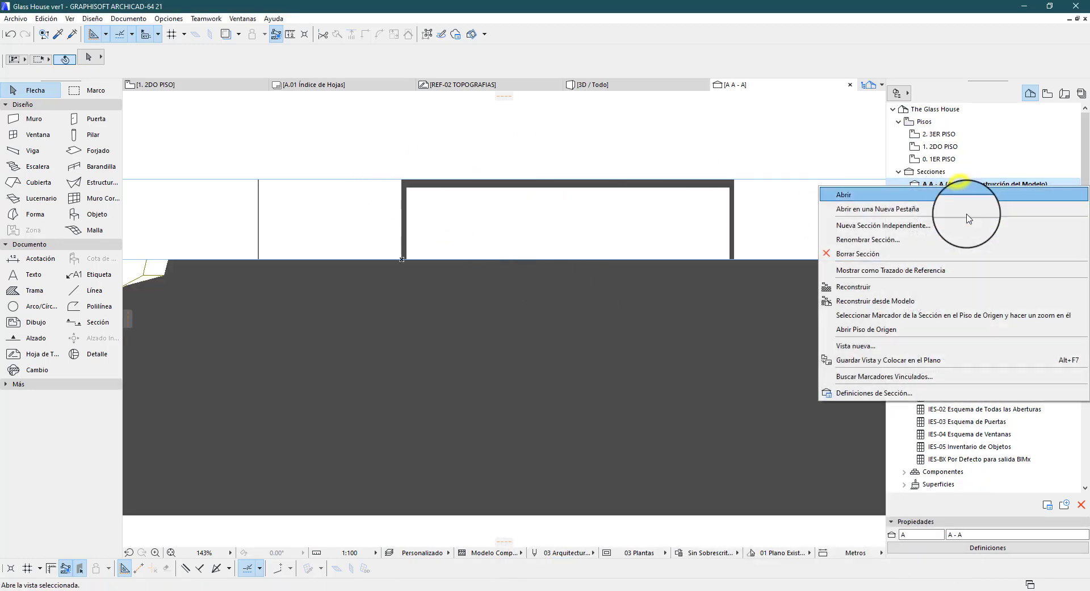
pyautogui.click(894, 392)
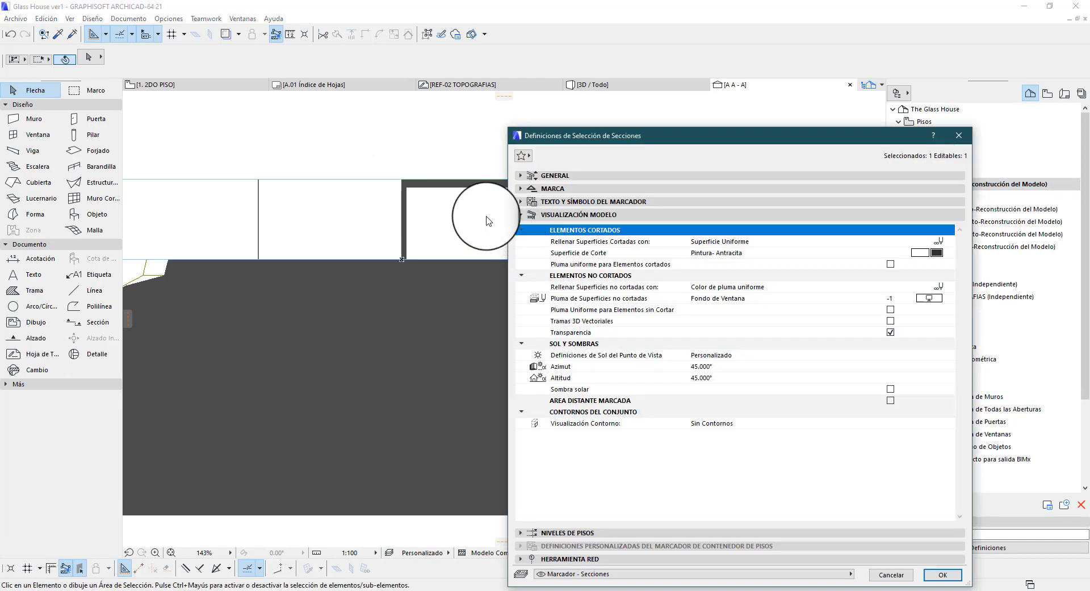
pyautogui.click(938, 241)
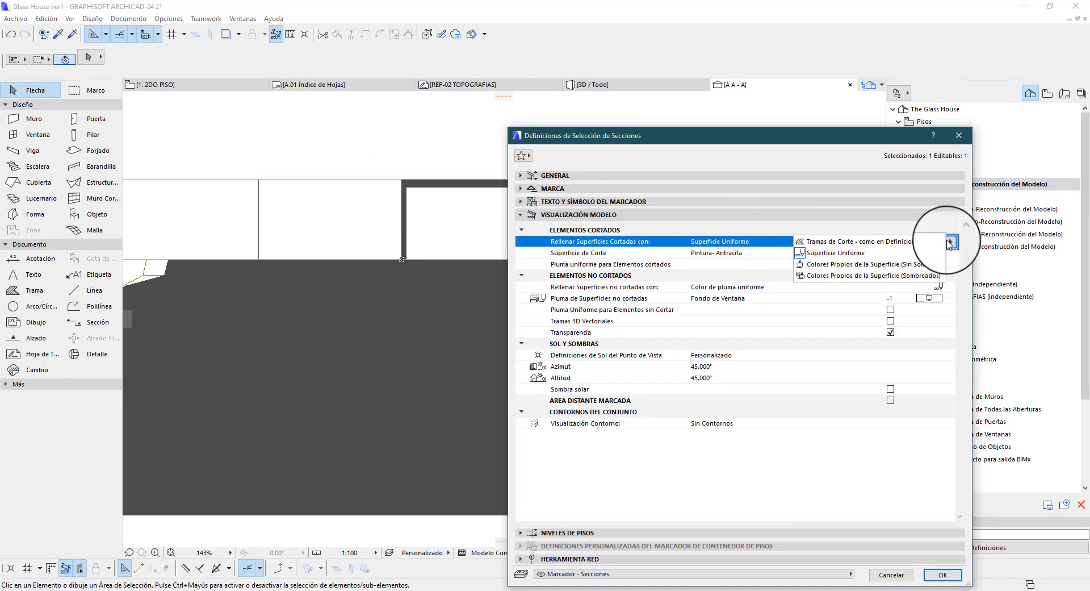
pyautogui.click(896, 265)
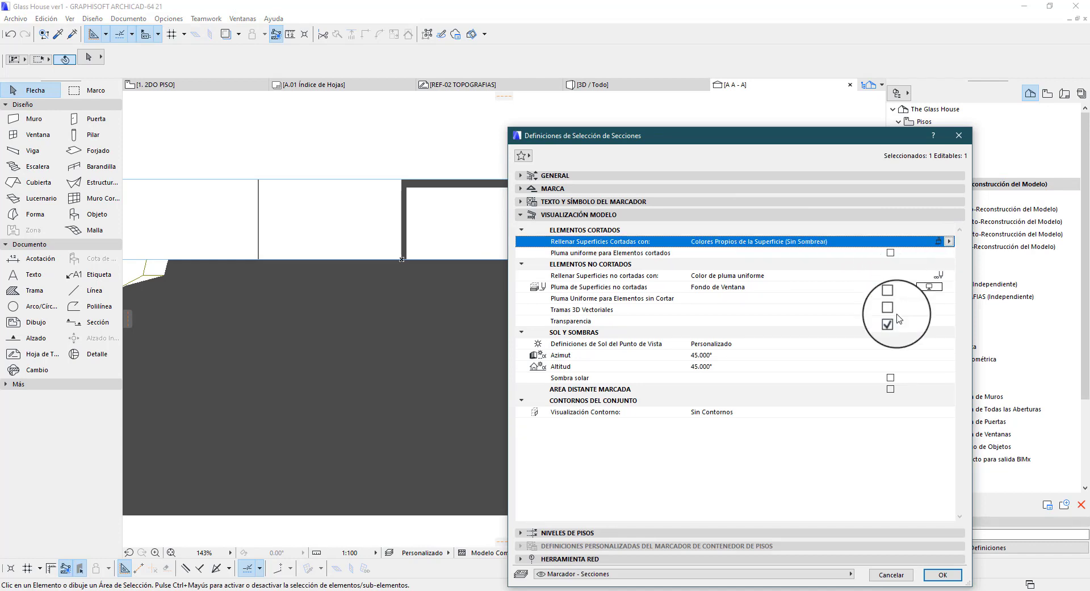
pyautogui.click(943, 576)
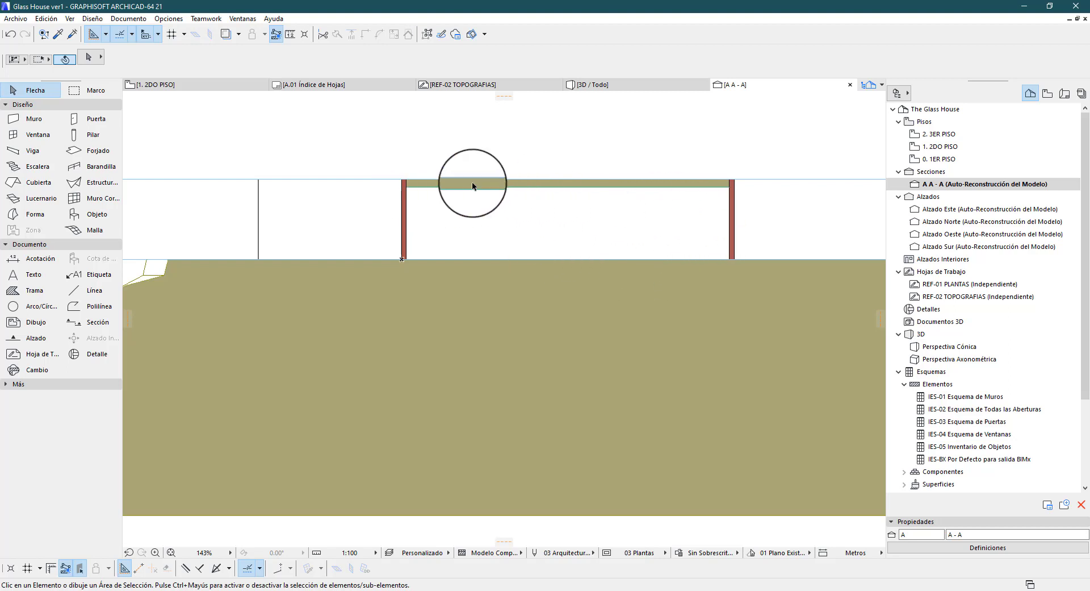
# Assign the building material ST-04 Hormigón- Estructural to the slab spanning the two walls in section A - A
pyautogui.scroll(-4, 414, 334)
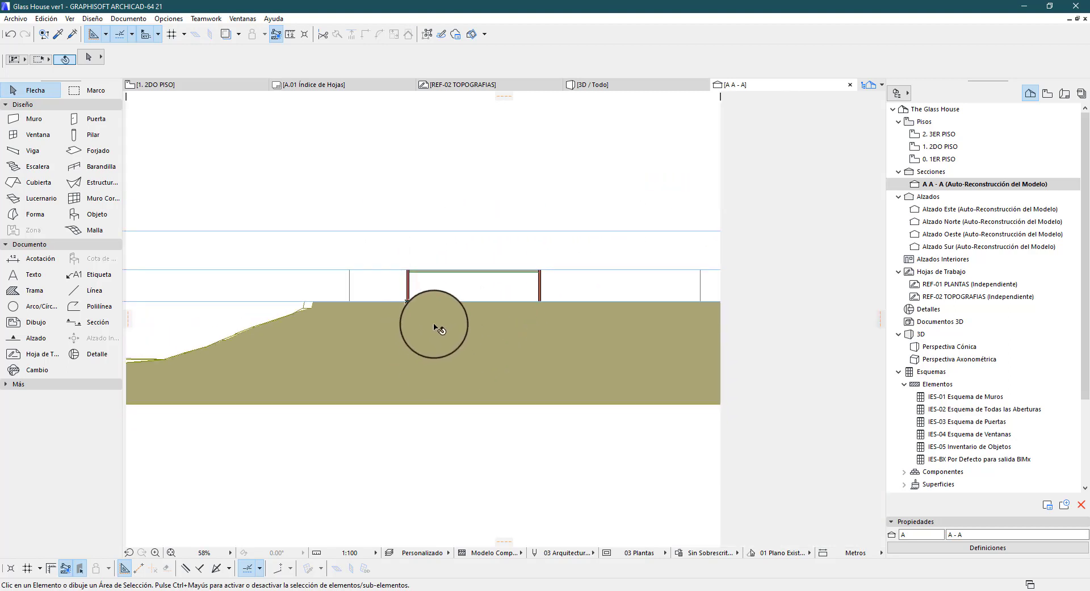
pyautogui.scroll(3, 391, 296)
pyautogui.click(460, 248)
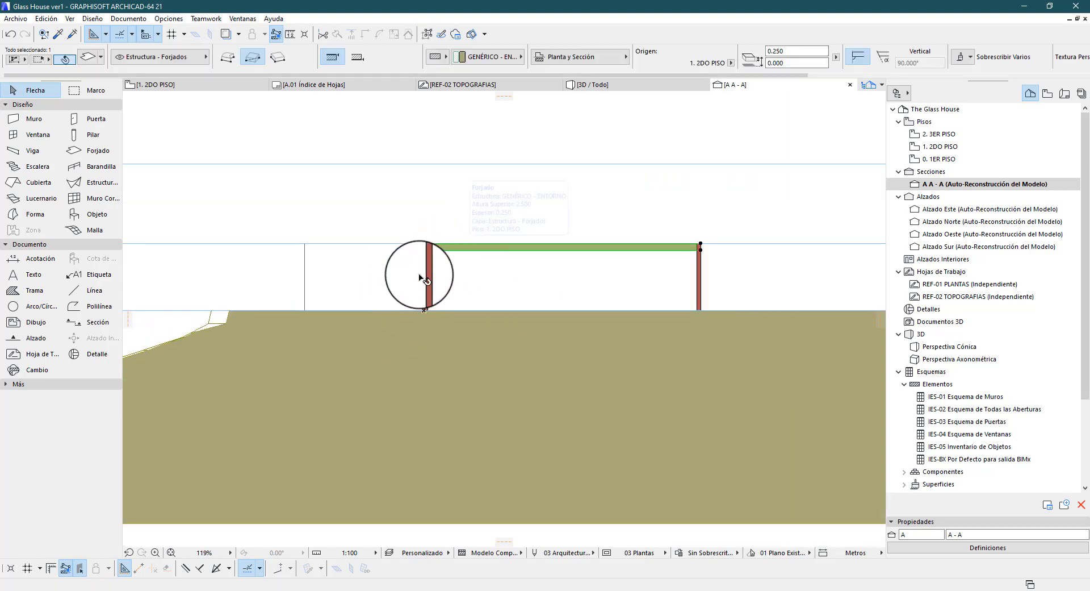
pyautogui.click(490, 63)
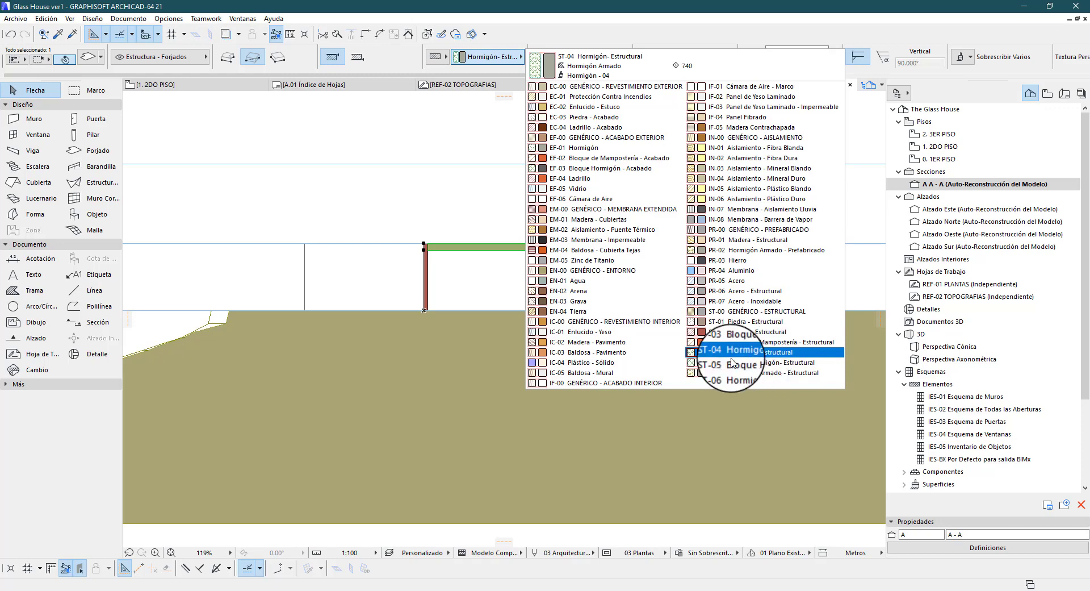
pyautogui.click(764, 353)
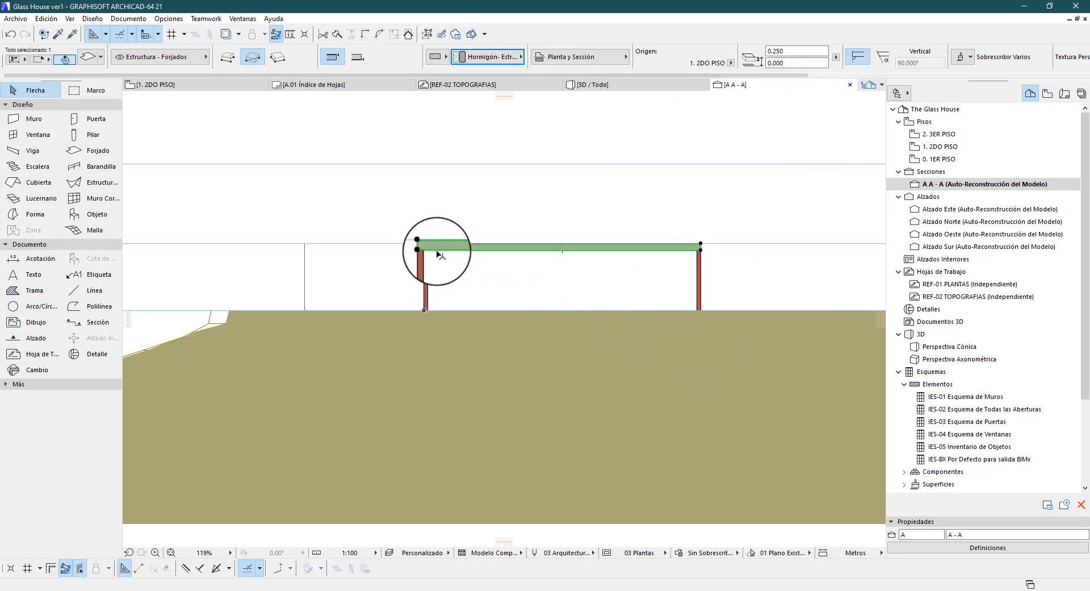
# Change the cut surface fill of section A - A to Colores Propios de la Superficie (Sombreados)
pyautogui.scroll(4, 439, 252)
pyautogui.scroll(-5, 438, 252)
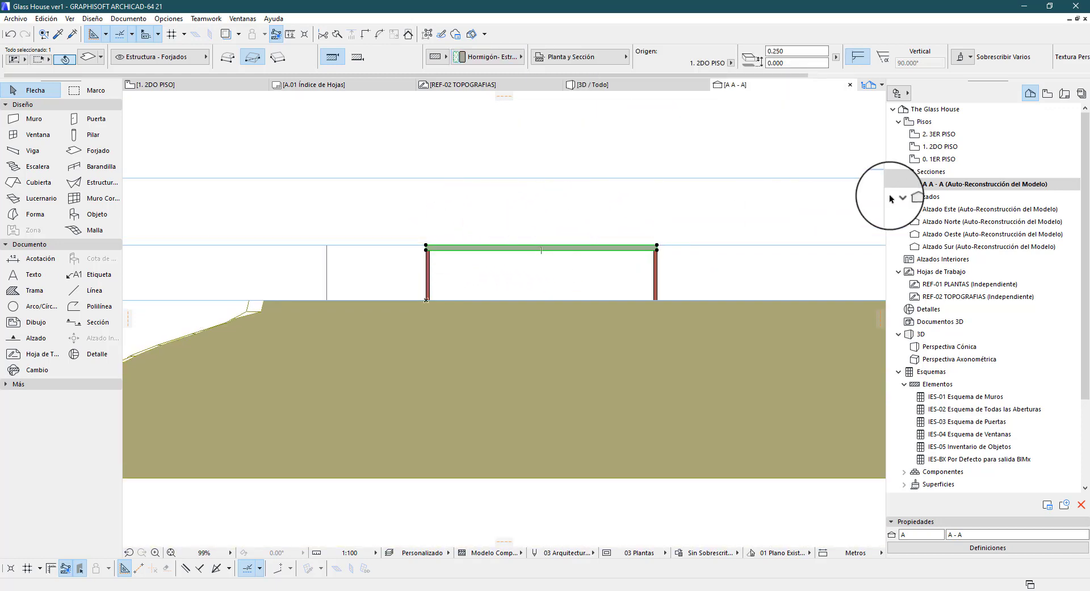
pyautogui.click(999, 548)
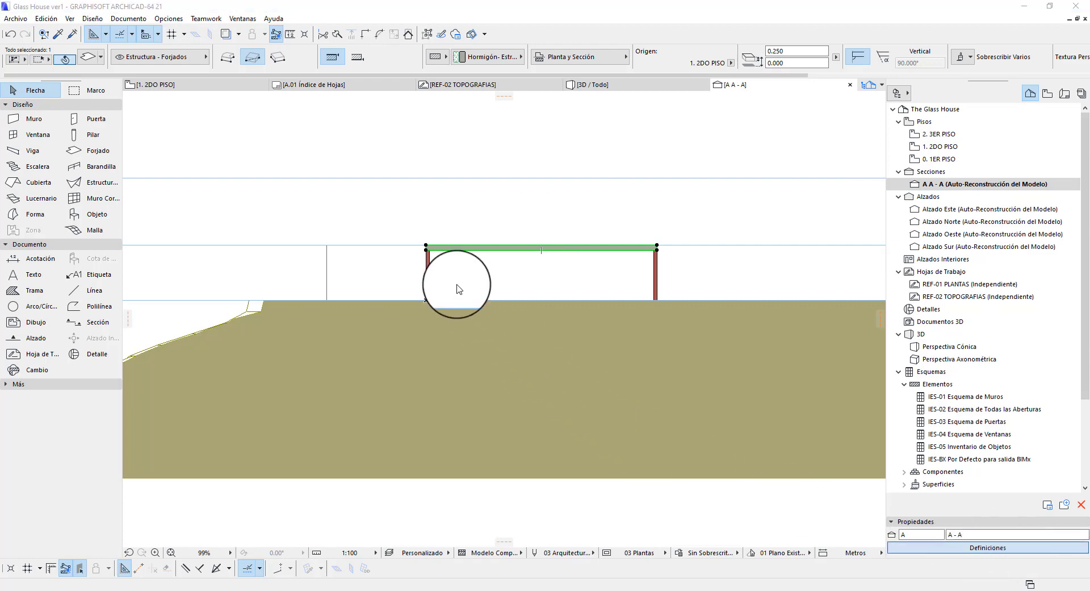
pyautogui.click(950, 243)
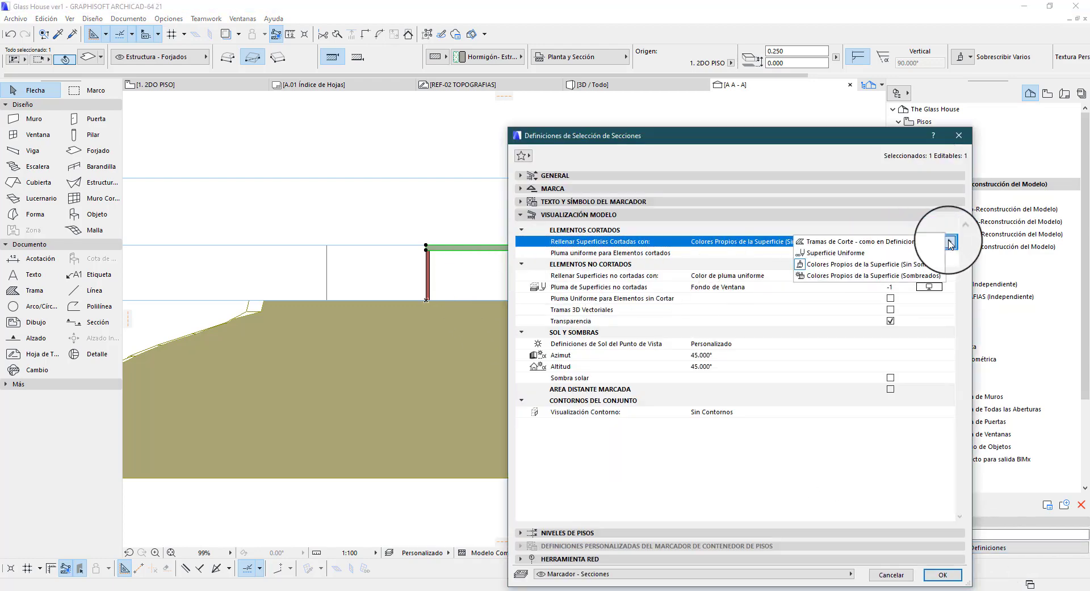
pyautogui.click(924, 276)
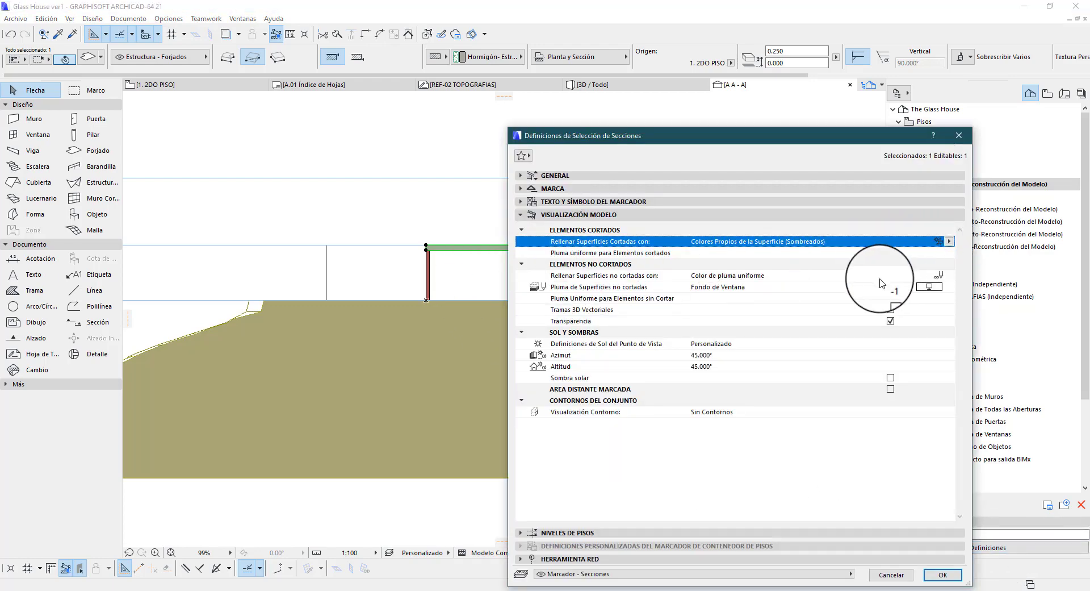
pyautogui.click(937, 582)
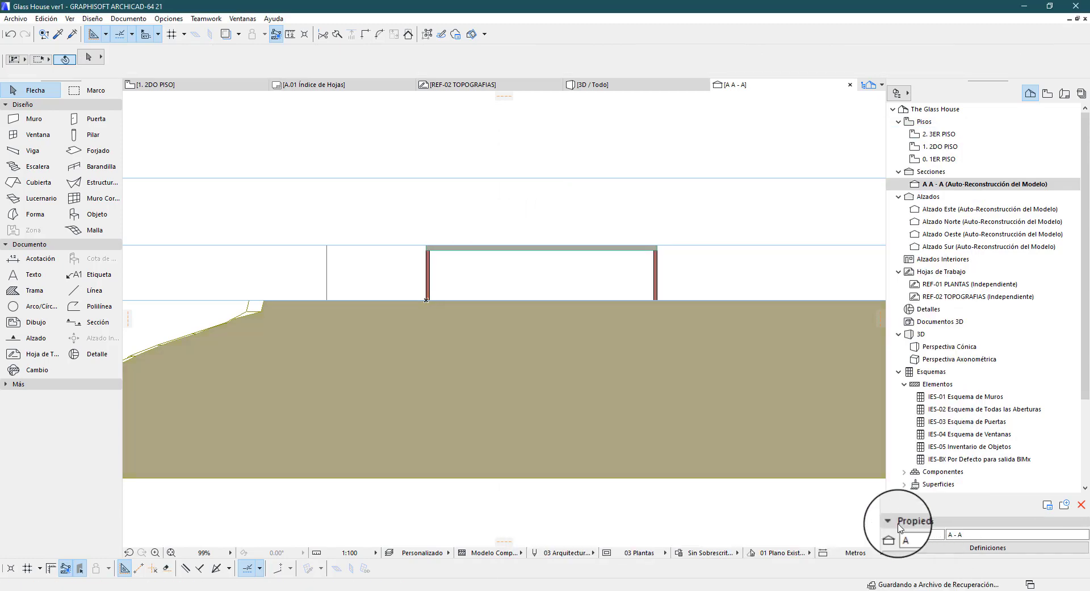
# Set the cut surface fill in the section A - A settings back to Tramas de Corte - como en Definiciones
pyautogui.scroll(3, 457, 316)
pyautogui.scroll(-4, 457, 316)
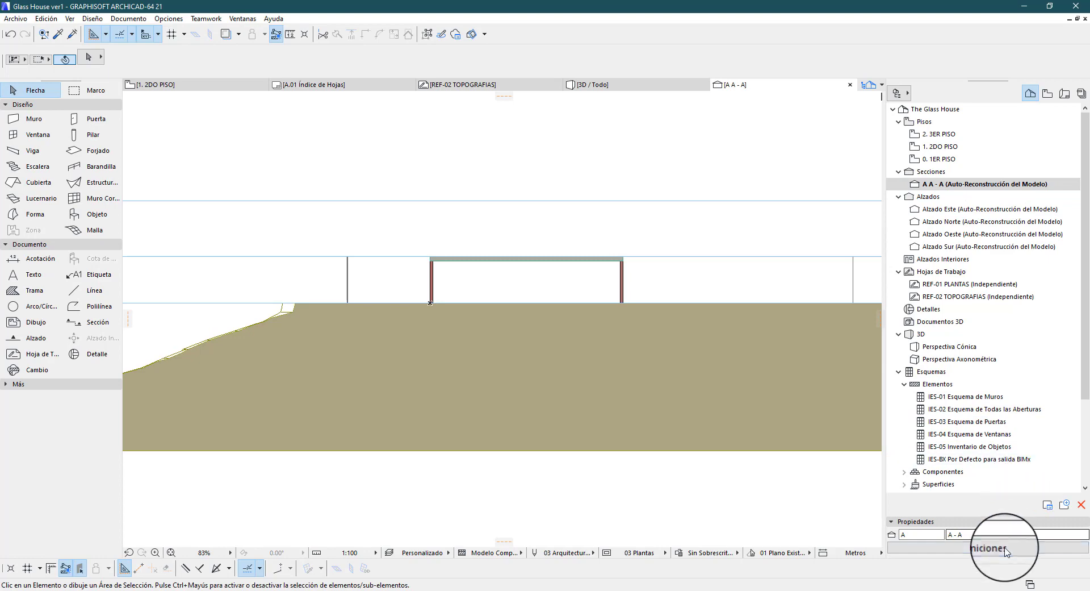
pyautogui.hotkey('ctrl', 't')
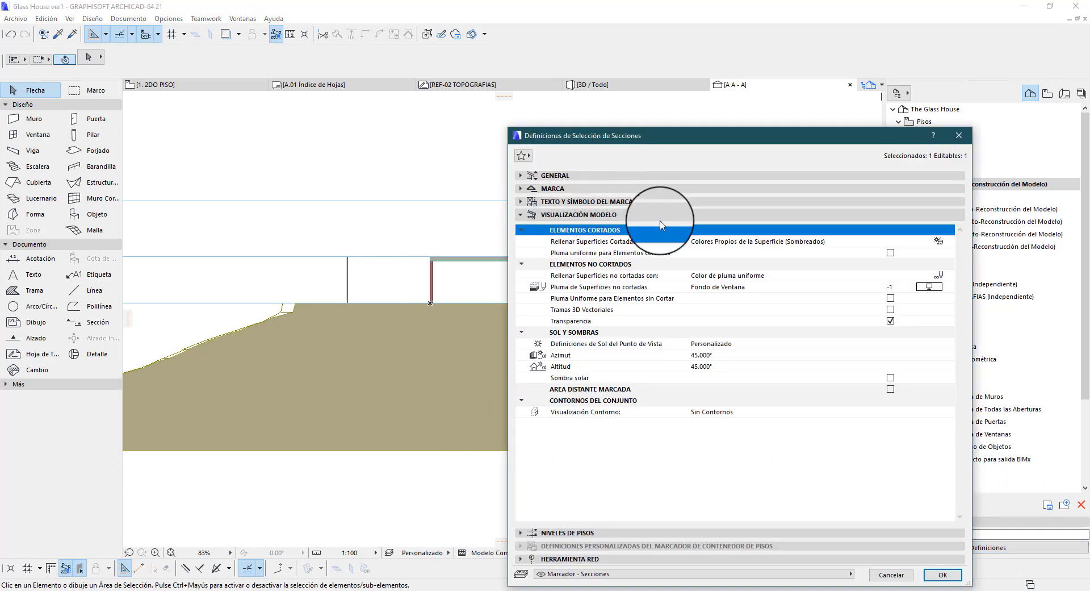
pyautogui.click(947, 243)
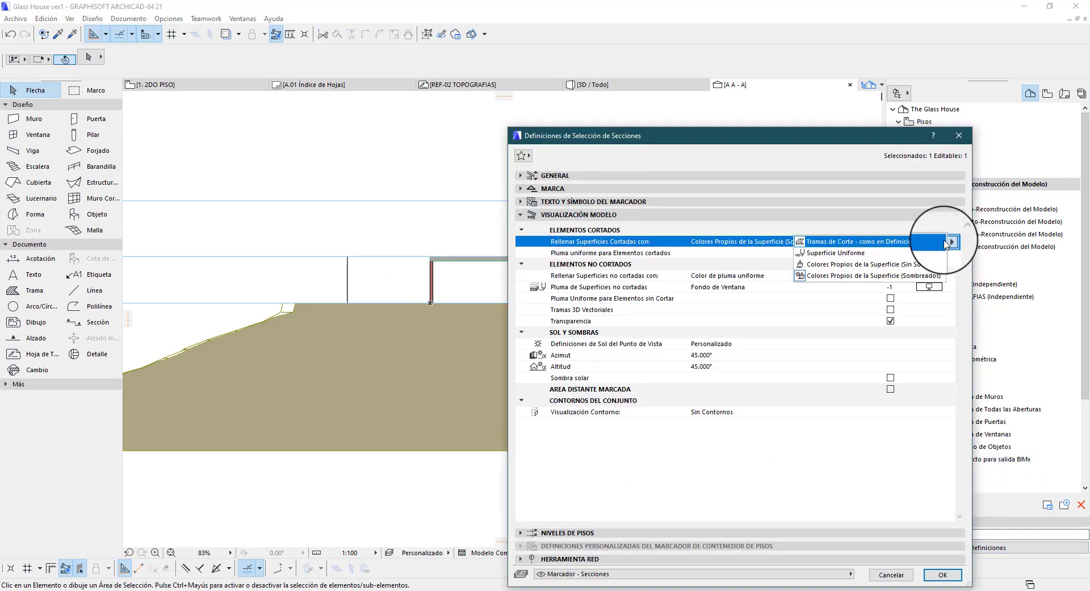
pyautogui.click(818, 243)
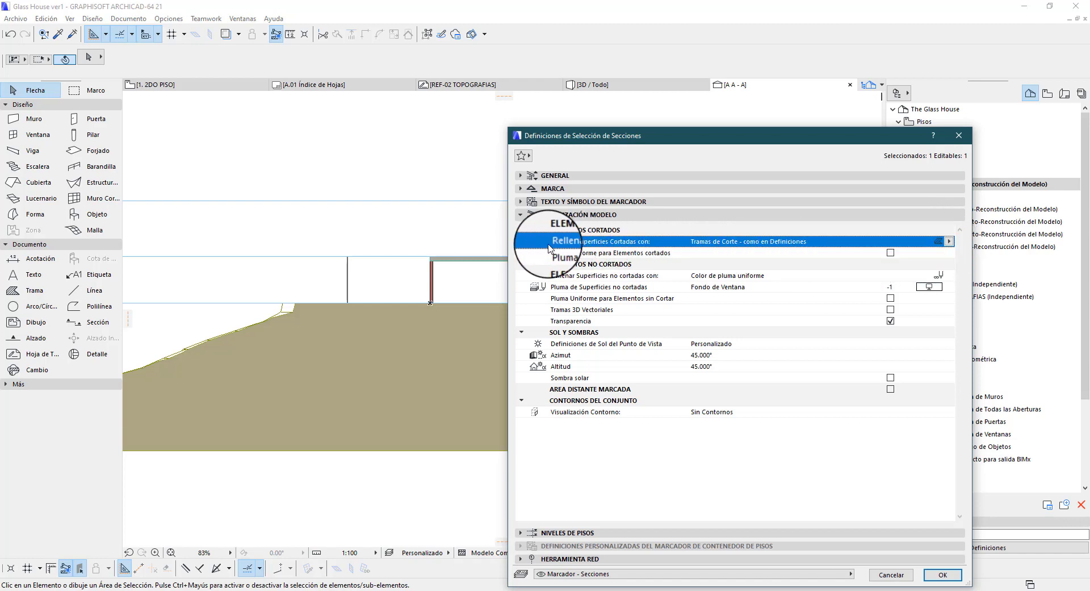
# Enable Pluma uniforme para Elementos cortados for section A - A and examine the cut wall and slab outlines
pyautogui.click(577, 255)
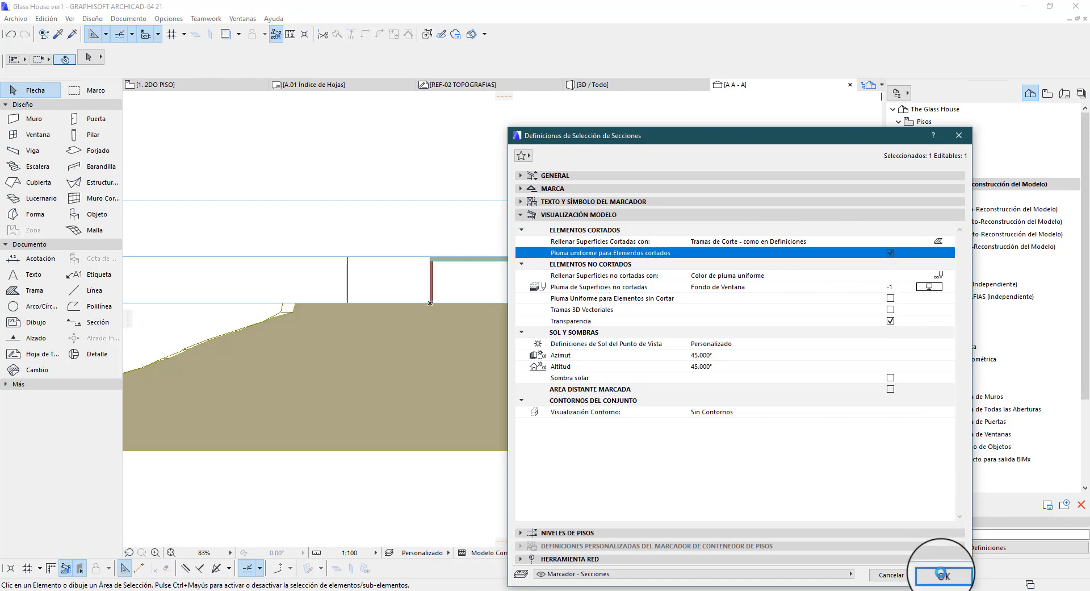
pyautogui.click(941, 573)
pyautogui.scroll(6, 392, 246)
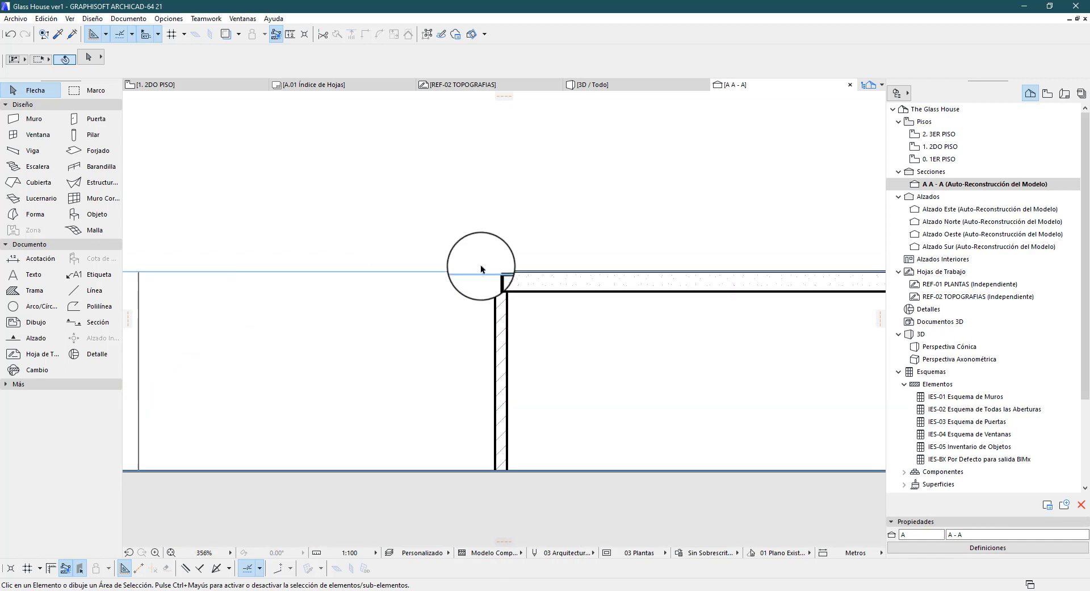
pyautogui.scroll(-2, 528, 482)
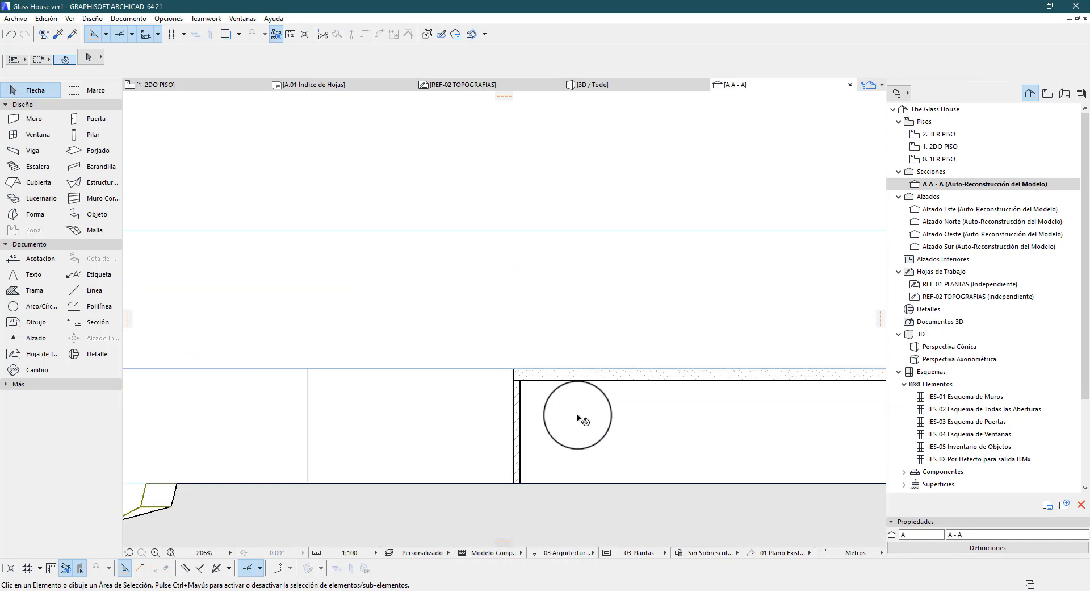
pyautogui.scroll(-2, 578, 417)
pyautogui.scroll(4, 335, 463)
pyautogui.scroll(-4, 408, 393)
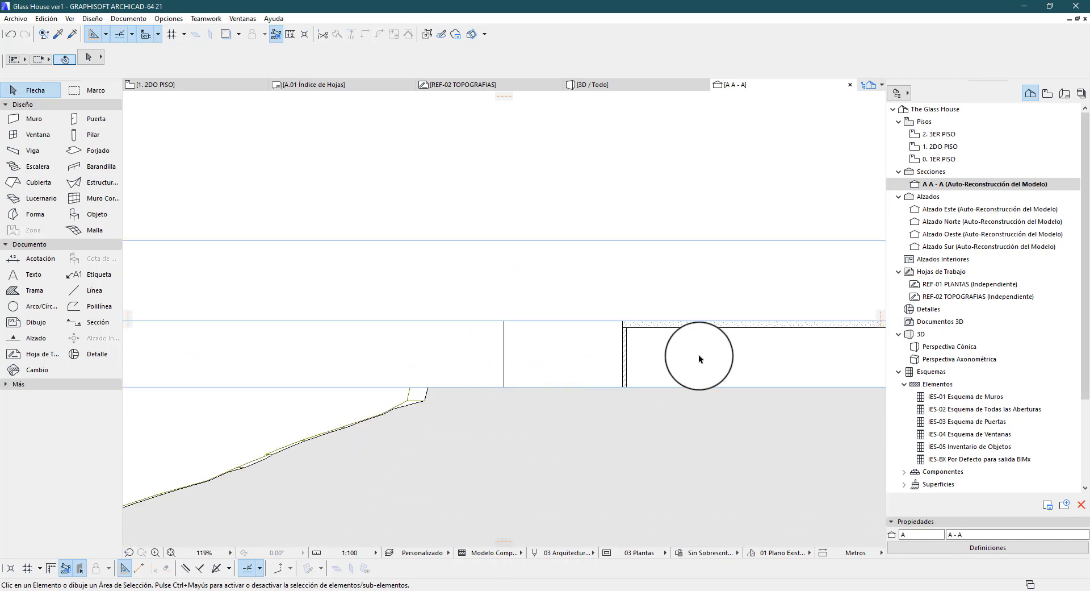
# Disable Pluma uniforme para Elementos cortados in the section A - A settings
pyautogui.click(995, 546)
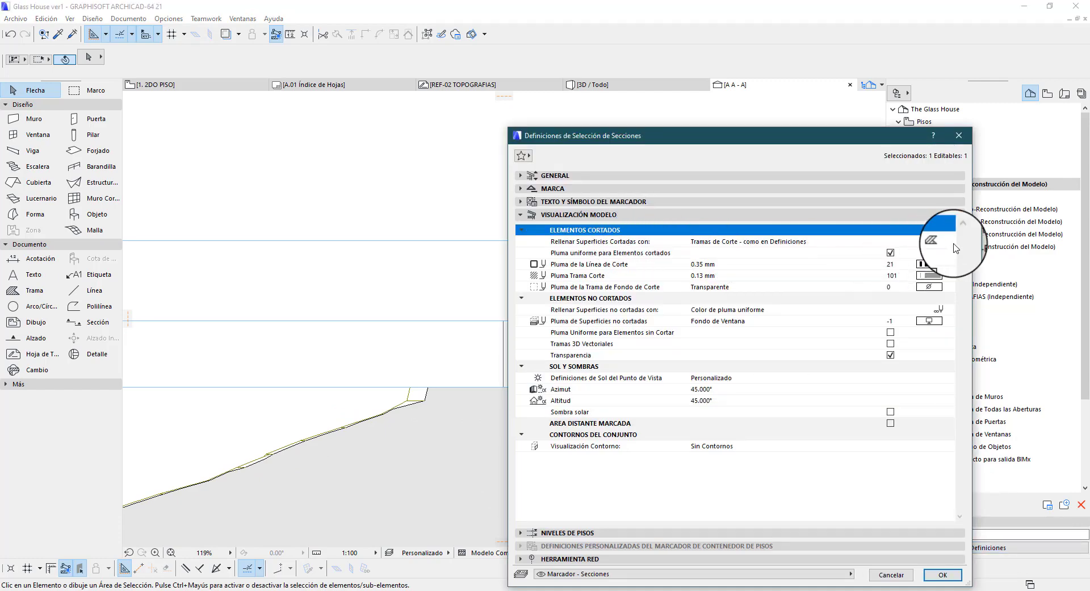
pyautogui.click(585, 252)
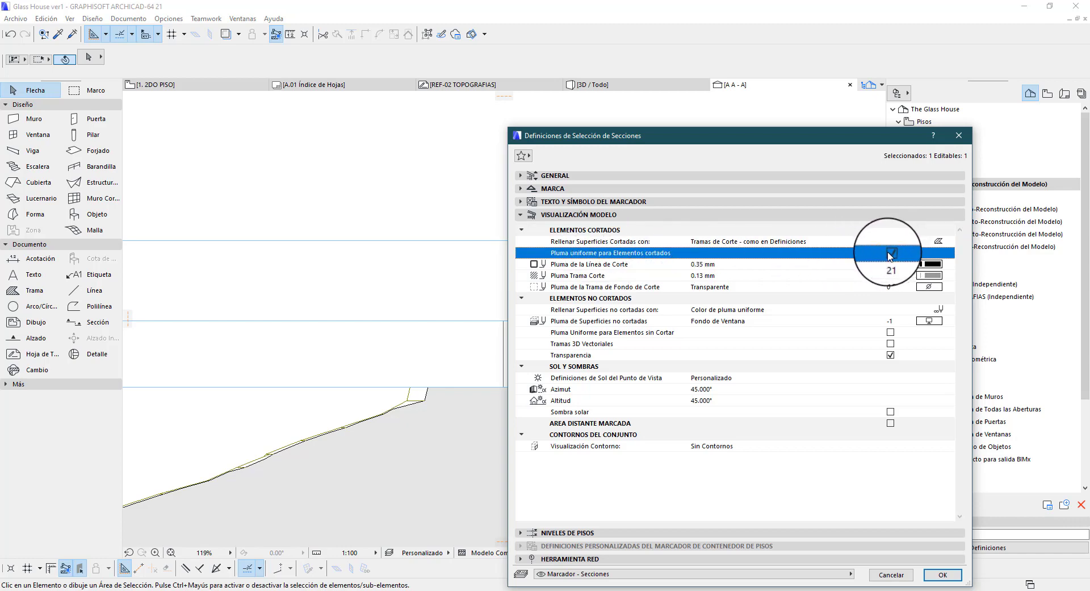
pyautogui.click(707, 264)
pyautogui.click(713, 276)
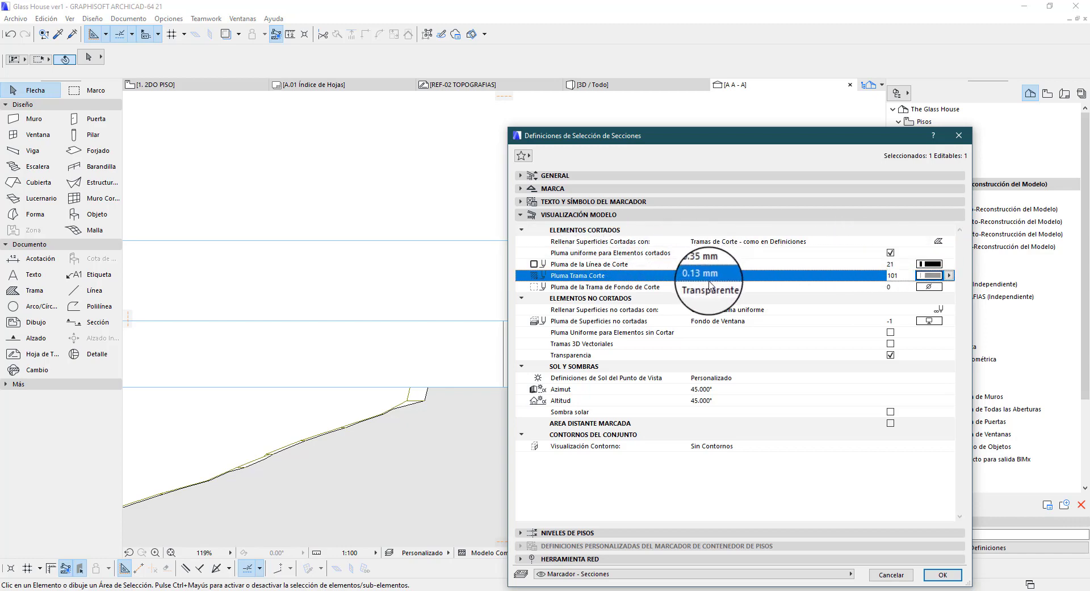
pyautogui.moveTo(755, 135); pyautogui.dragTo(535, 127)
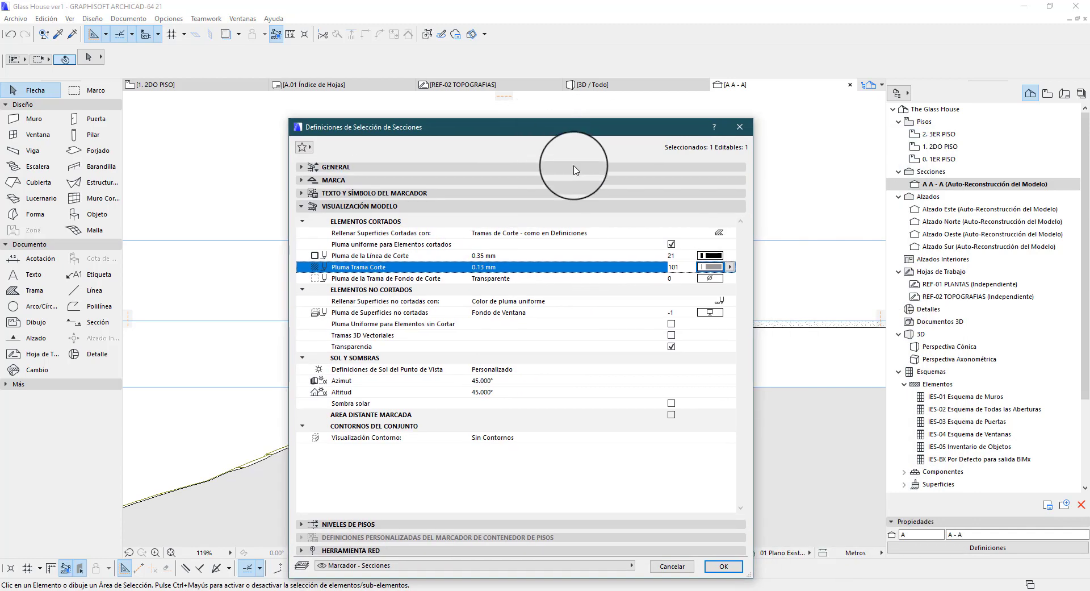
pyautogui.click(670, 243)
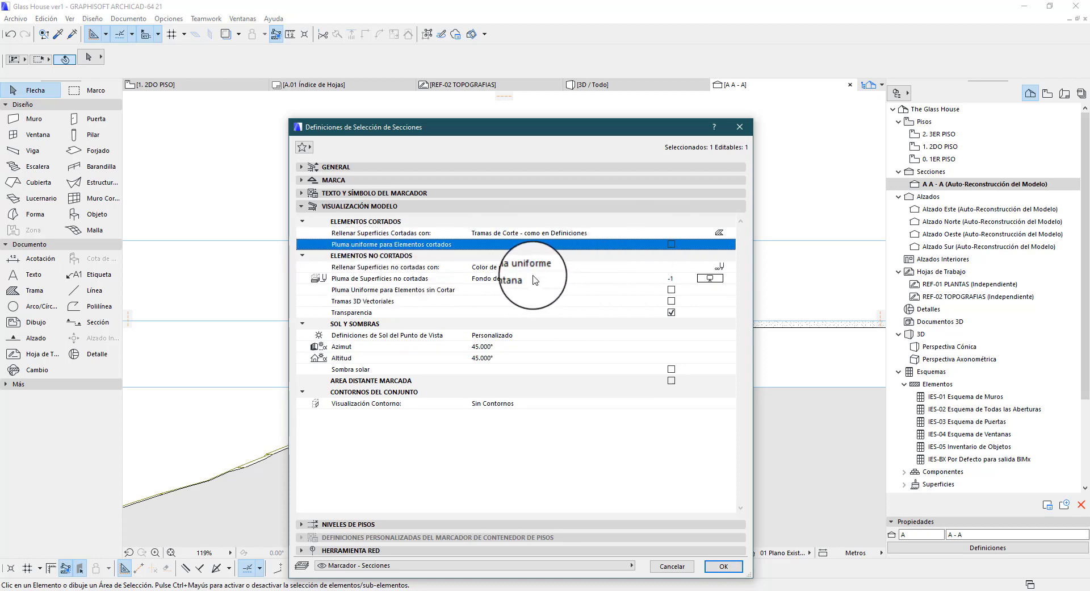
pyautogui.moveTo(613, 131); pyautogui.dragTo(483, 146)
pyautogui.click(585, 577)
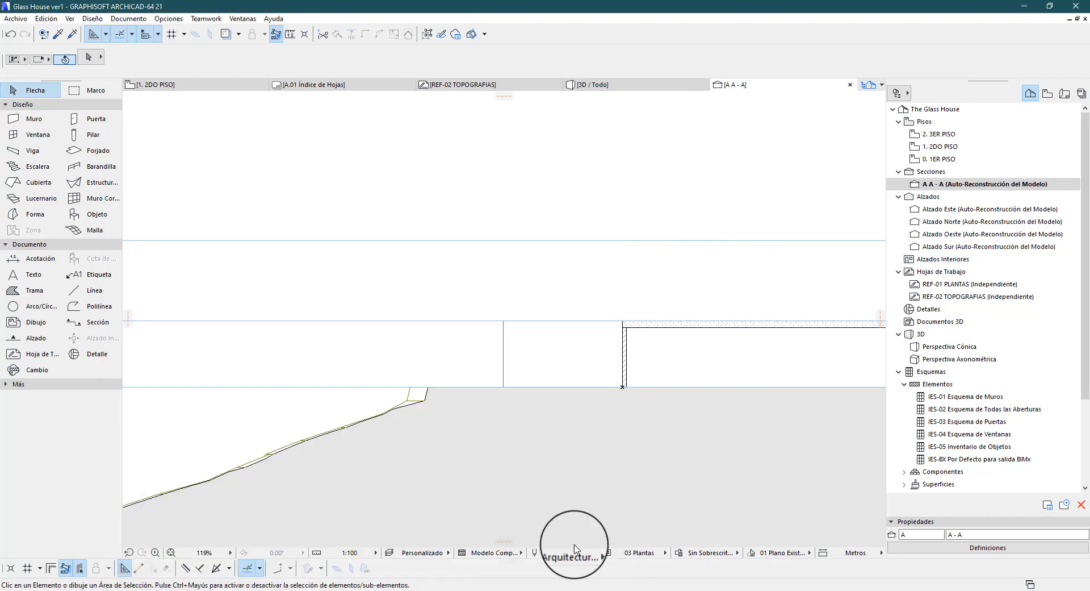
# Turn off the level lines of 1ER PISO, 2DO PISO and 3ER PISO in the floor settings
pyautogui.scroll(-3, 477, 347)
pyautogui.click(517, 349)
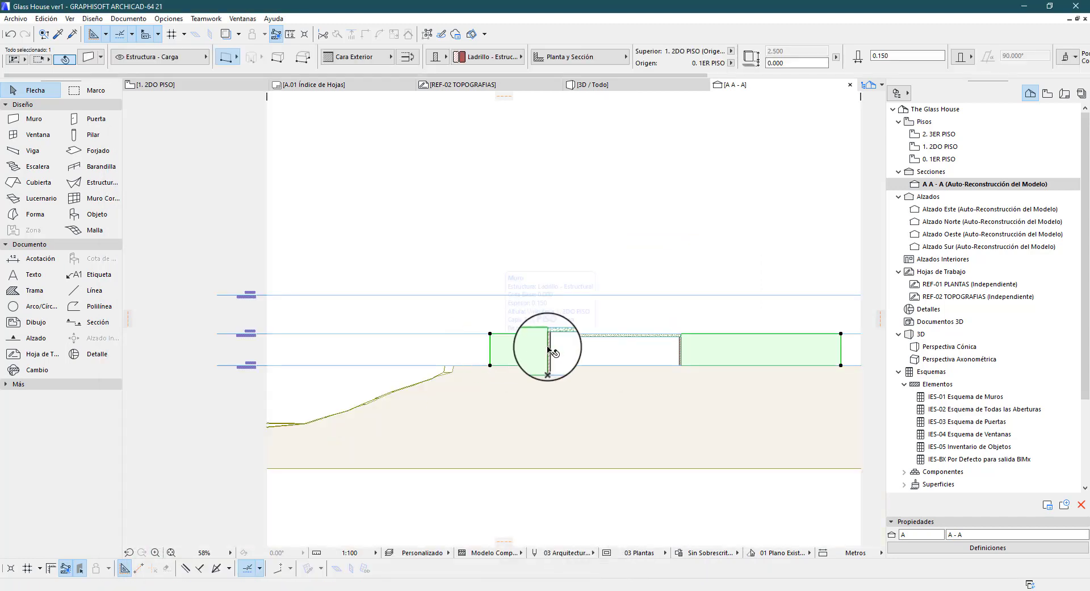
pyautogui.scroll(3, 723, 328)
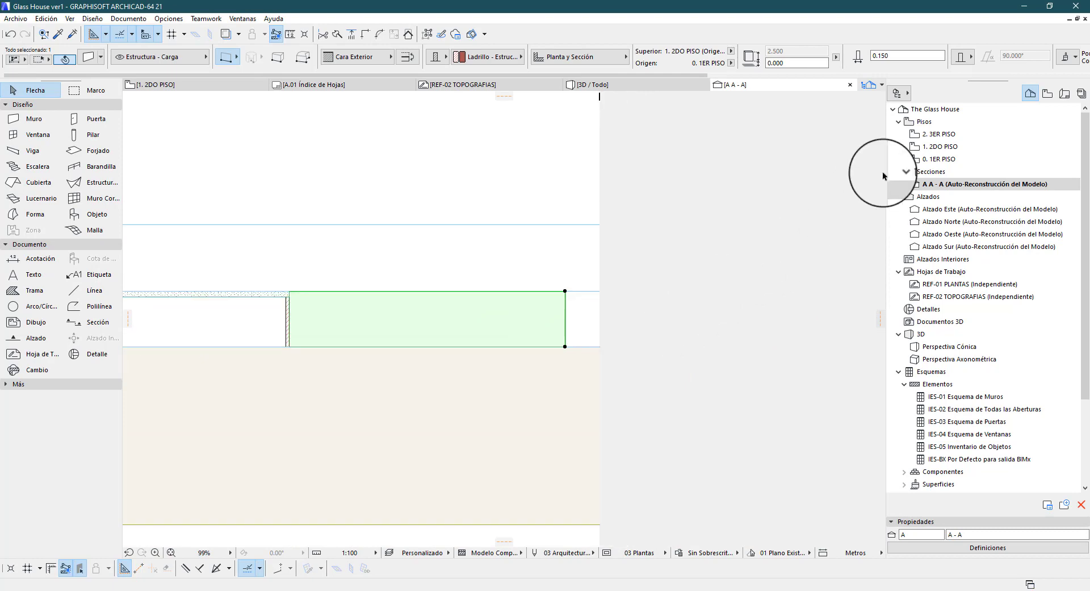
pyautogui.click(934, 161)
pyautogui.rightClick(934, 161)
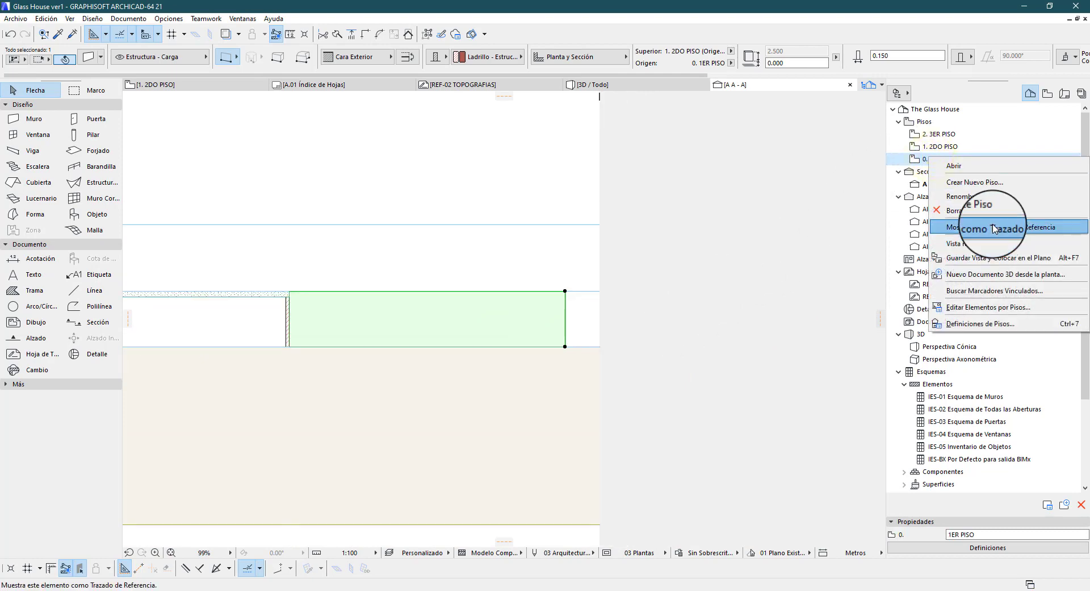
pyautogui.click(981, 323)
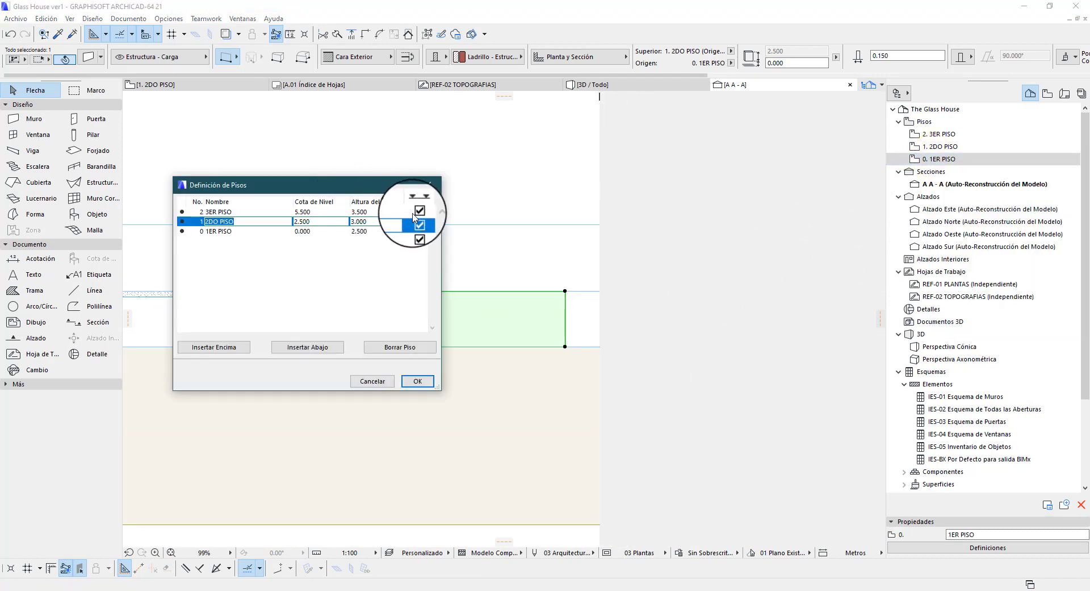
pyautogui.click(418, 231)
pyautogui.click(417, 380)
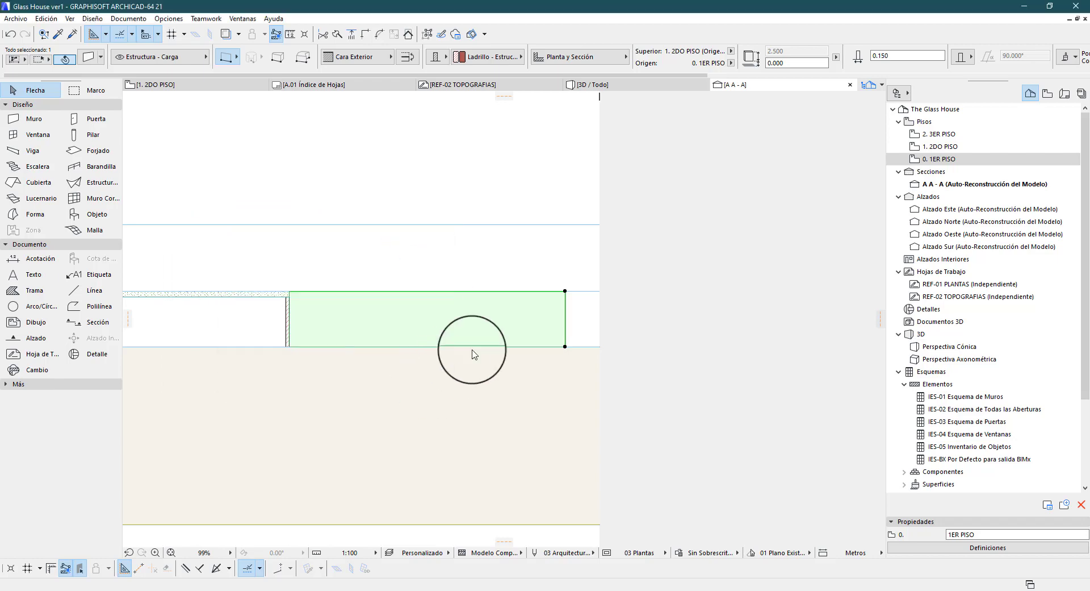
# Stretch the uncut background wall in section A - A upward to a height of about 4.05 m
pyautogui.scroll(2, 545, 279)
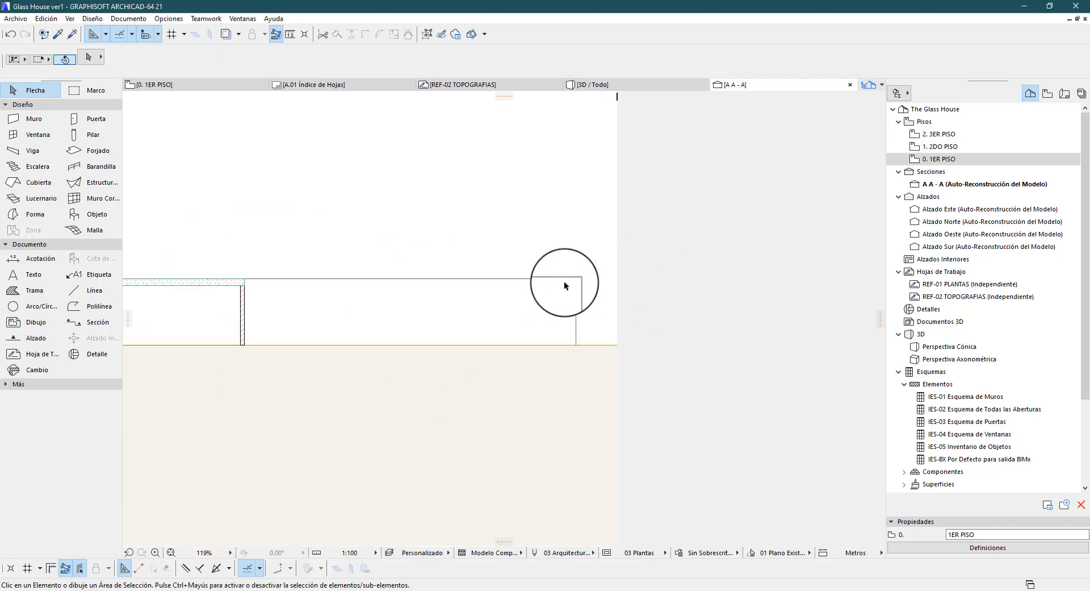
pyautogui.click(573, 281)
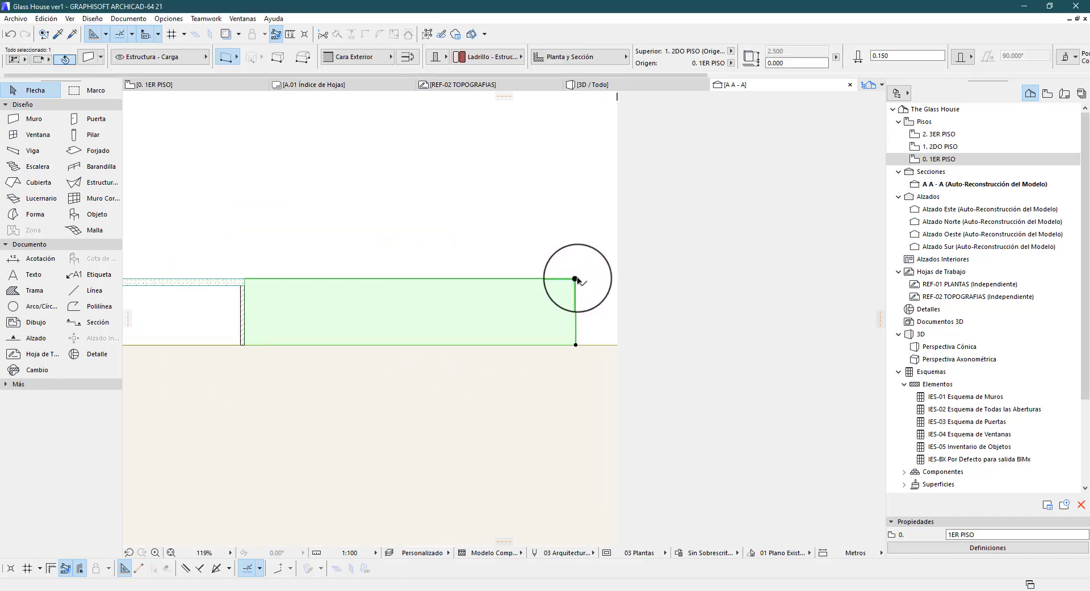
pyautogui.click(576, 278)
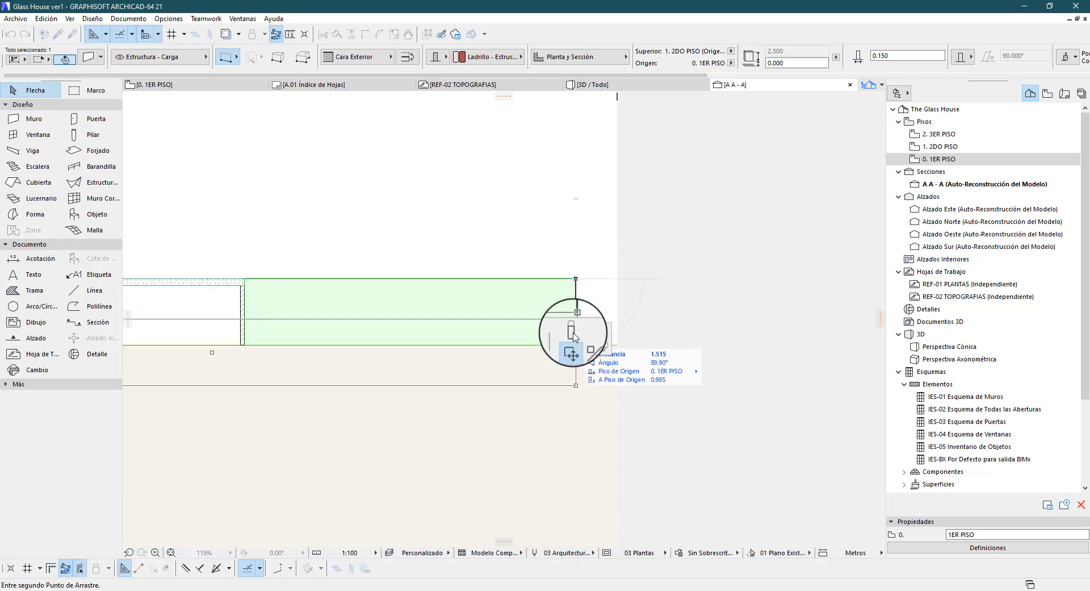
pyautogui.click(571, 331)
pyautogui.click(578, 233)
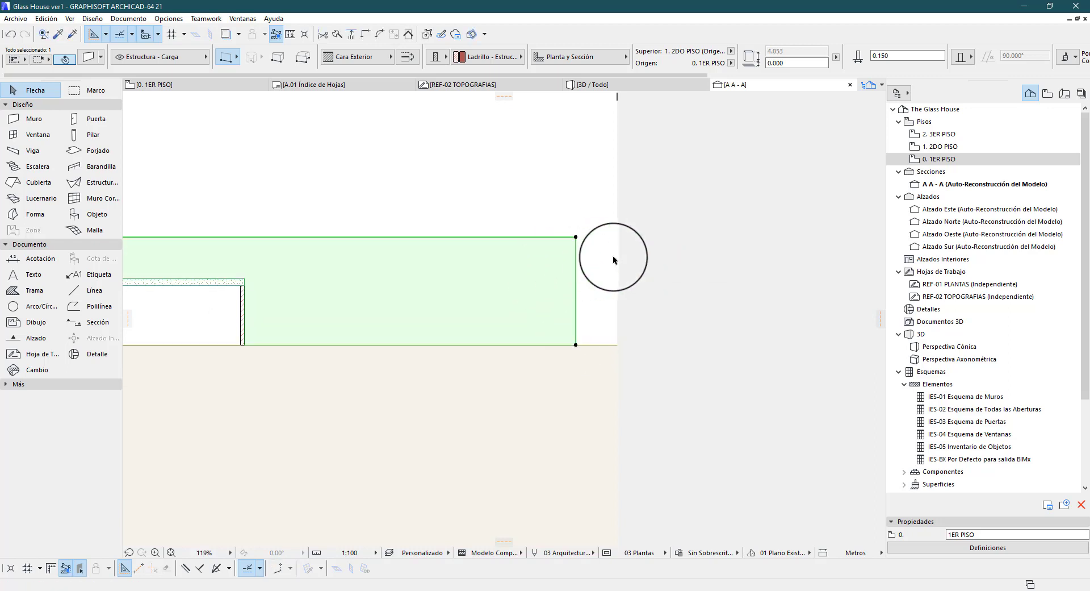
pyautogui.scroll(-3, 589, 270)
pyautogui.scroll(1, 591, 259)
pyautogui.click(638, 216)
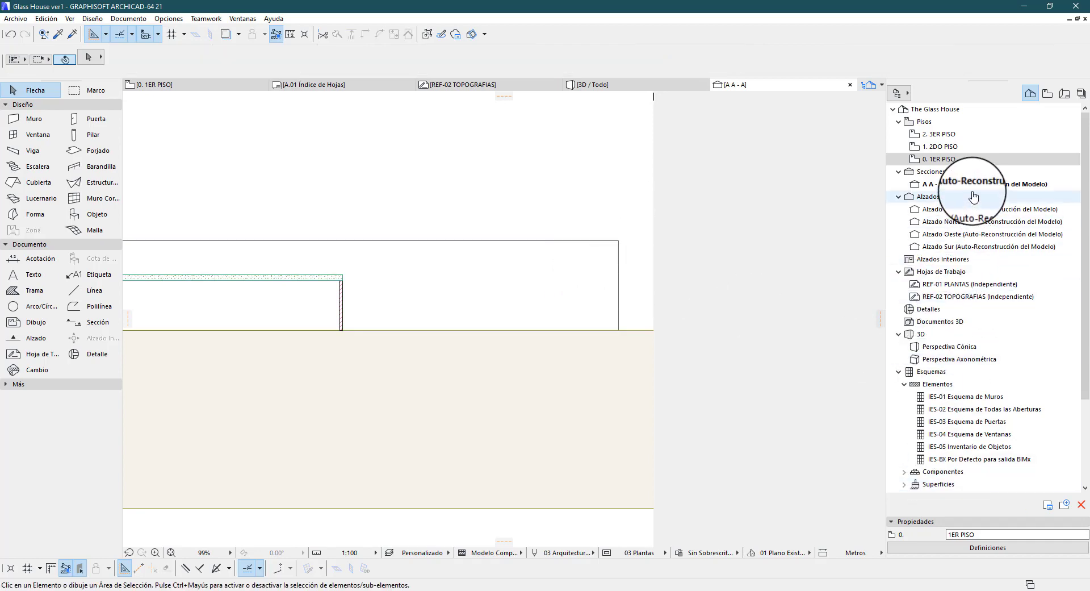
# Set the uncut surface fill of section A - A to Colores Propios de la Superficie (Sin Sombrear)
pyautogui.click(934, 184)
pyautogui.click(954, 548)
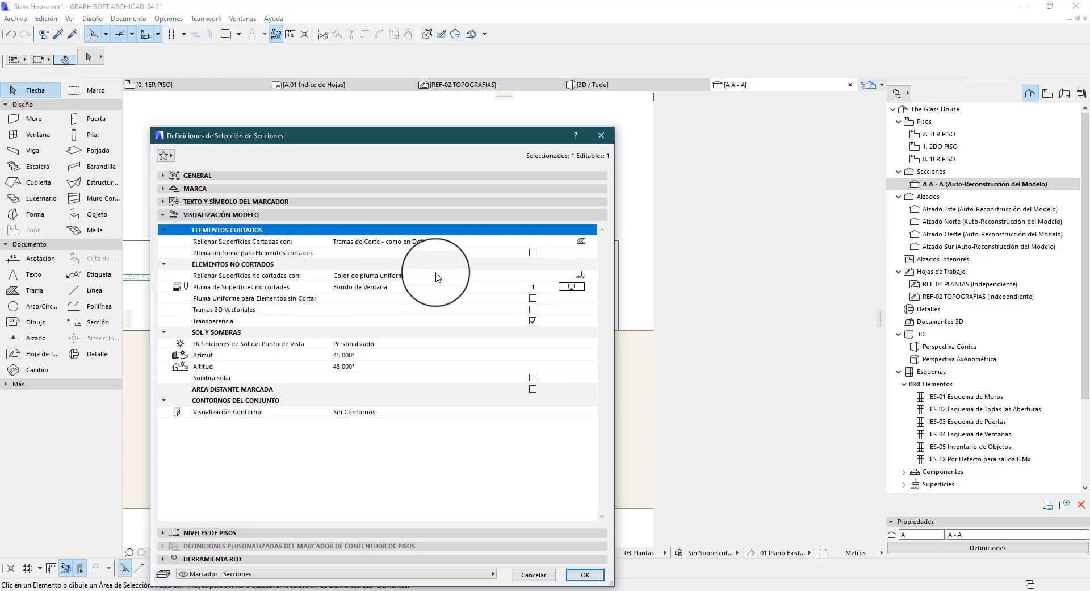
pyautogui.click(583, 277)
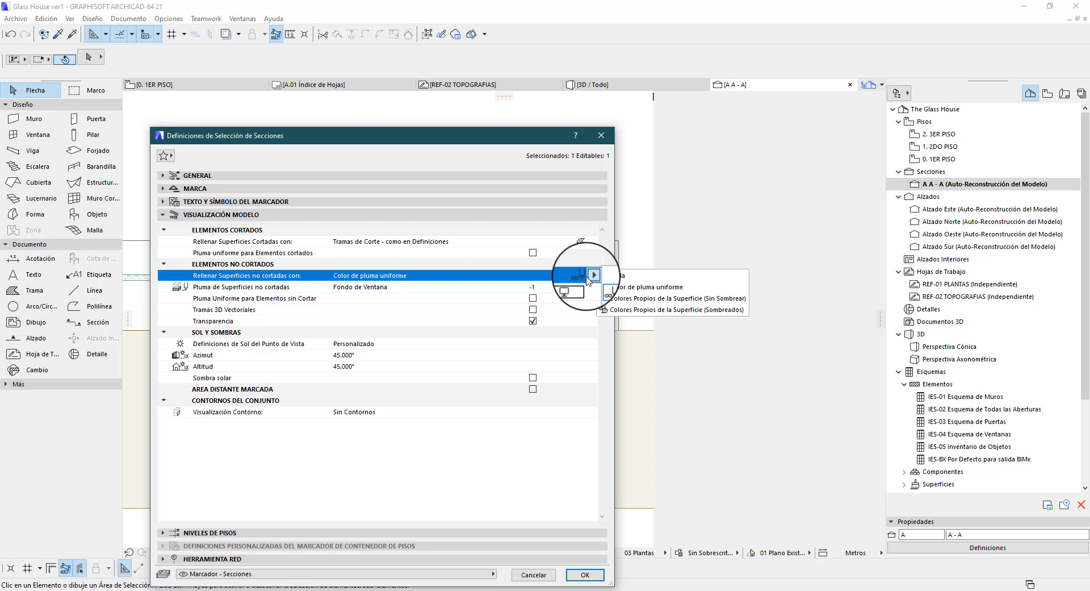
pyautogui.click(638, 299)
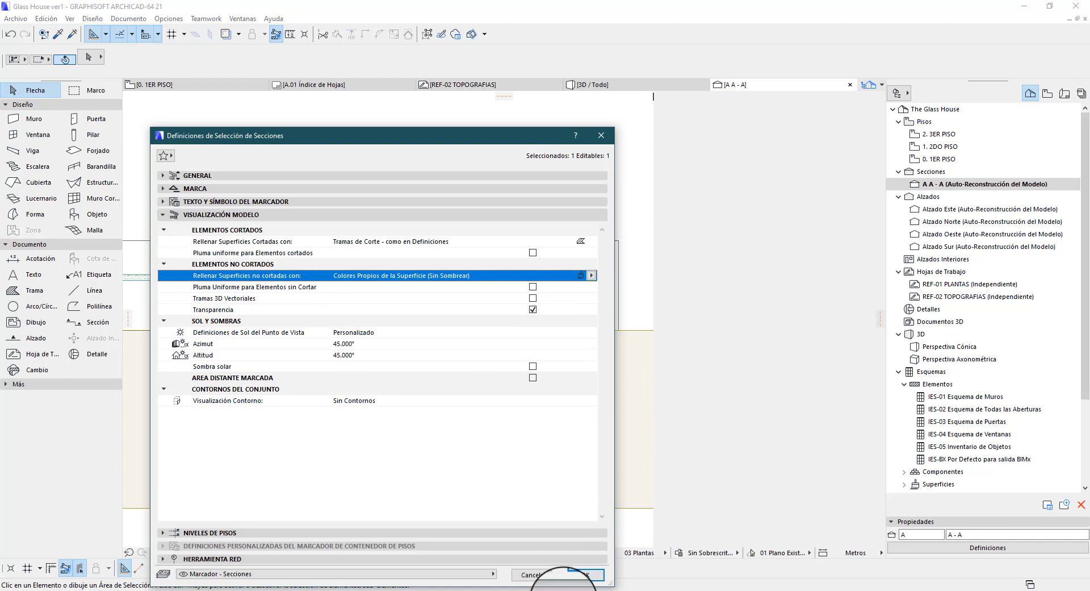
pyautogui.click(585, 574)
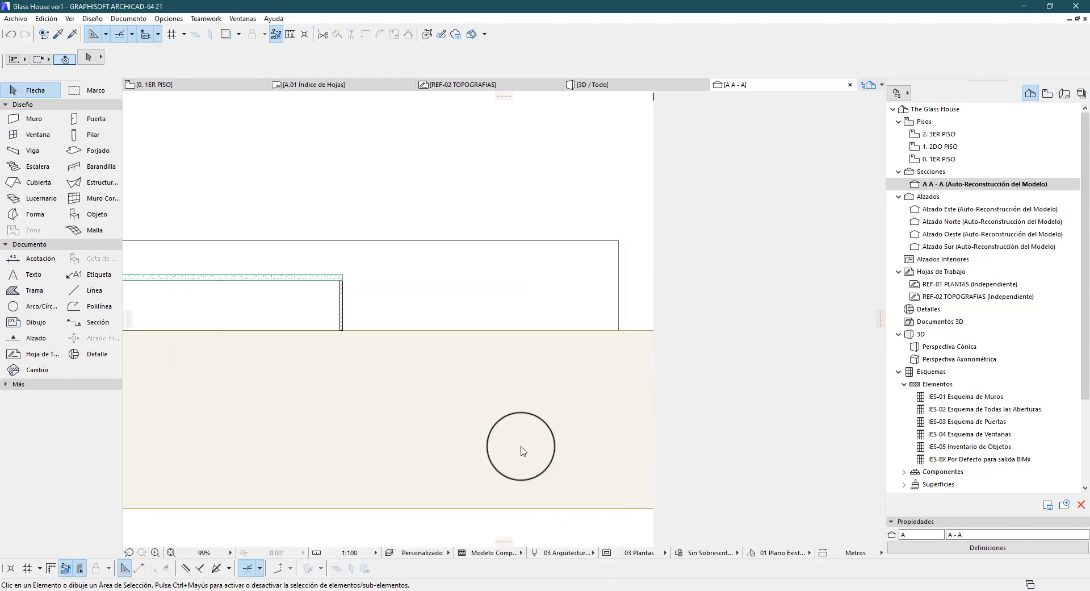
# Assign the building material ST-04 Hormigón- Estructural to the tall background wall in section A - A
pyautogui.click(617, 244)
pyautogui.click(493, 57)
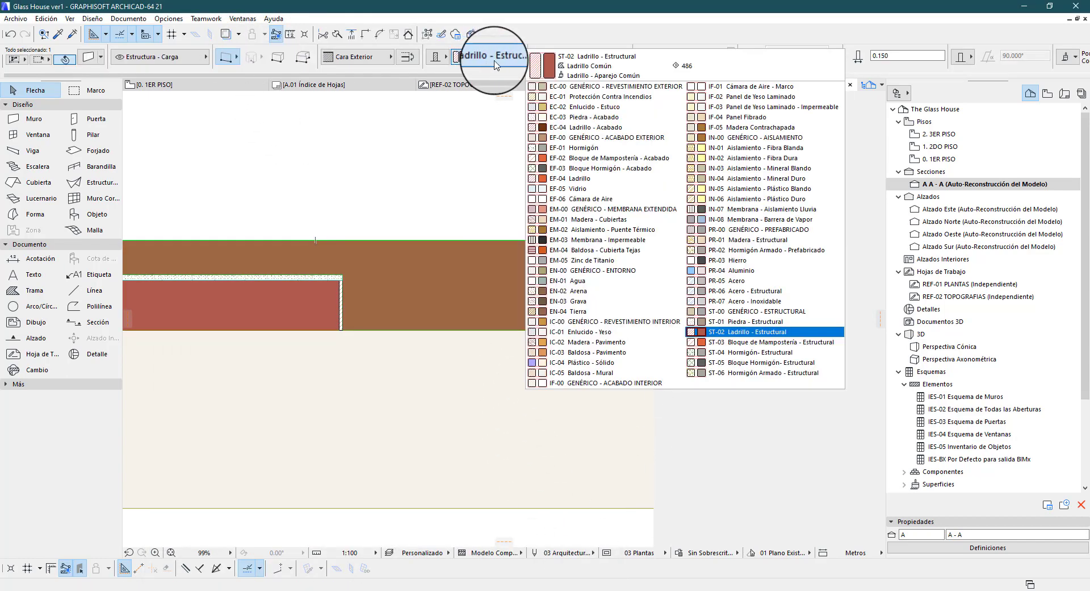
pyautogui.click(714, 353)
pyautogui.click(639, 231)
pyautogui.scroll(3, 516, 254)
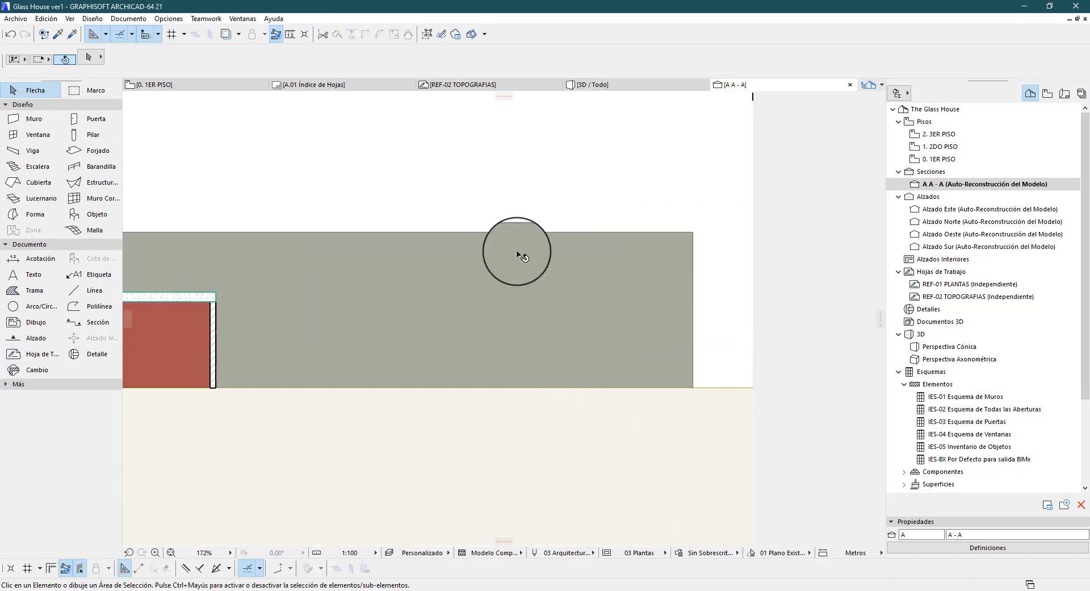
pyautogui.scroll(1, 517, 253)
# Change the uncut surface fill of section A - A to Nada
pyautogui.rightClick(954, 186)
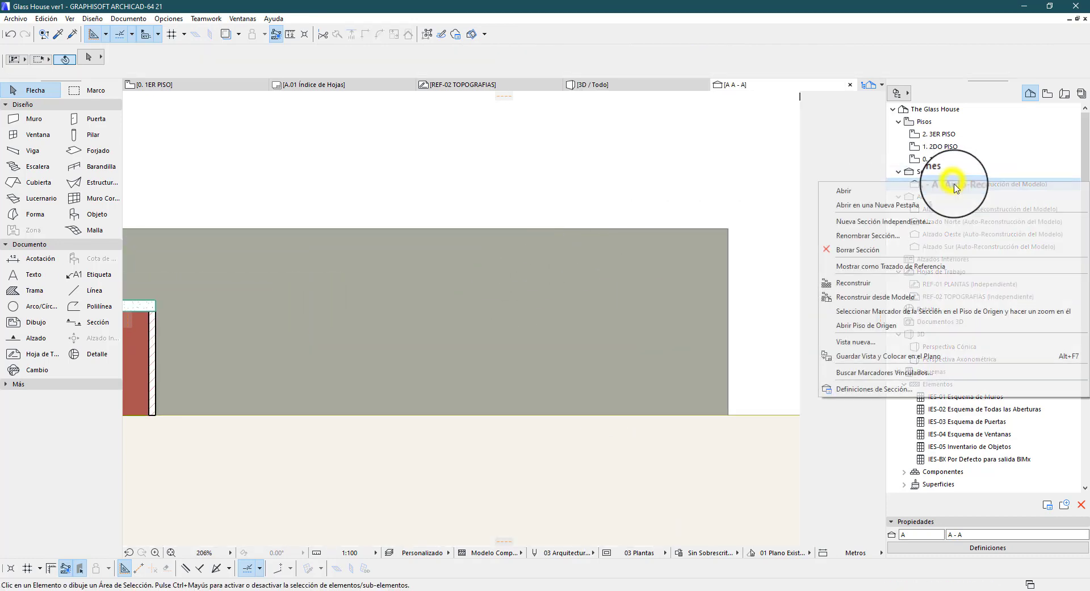
pyautogui.click(893, 436)
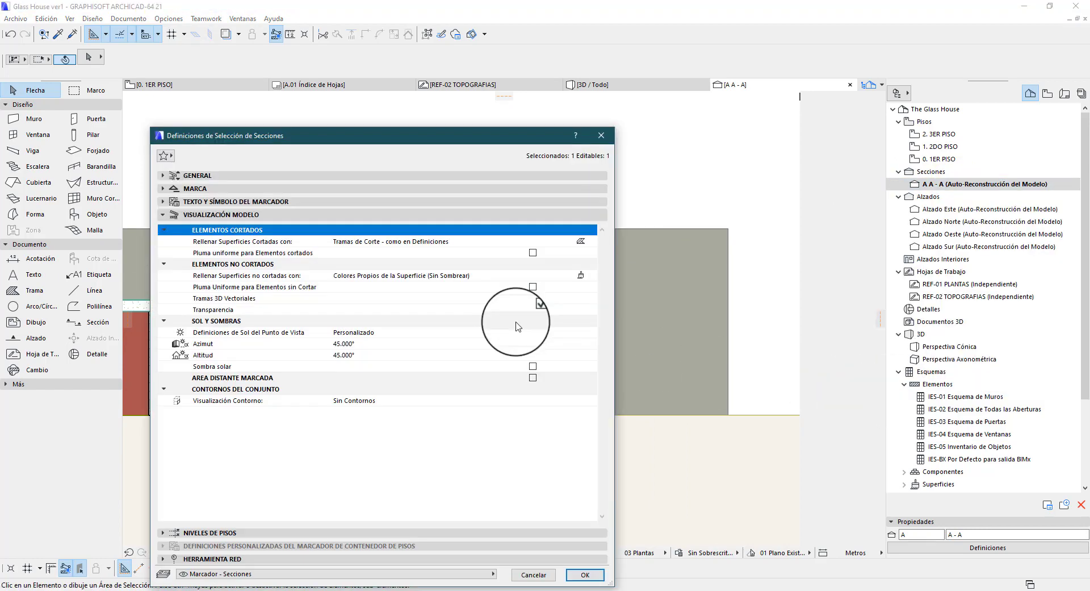
pyautogui.click(585, 276)
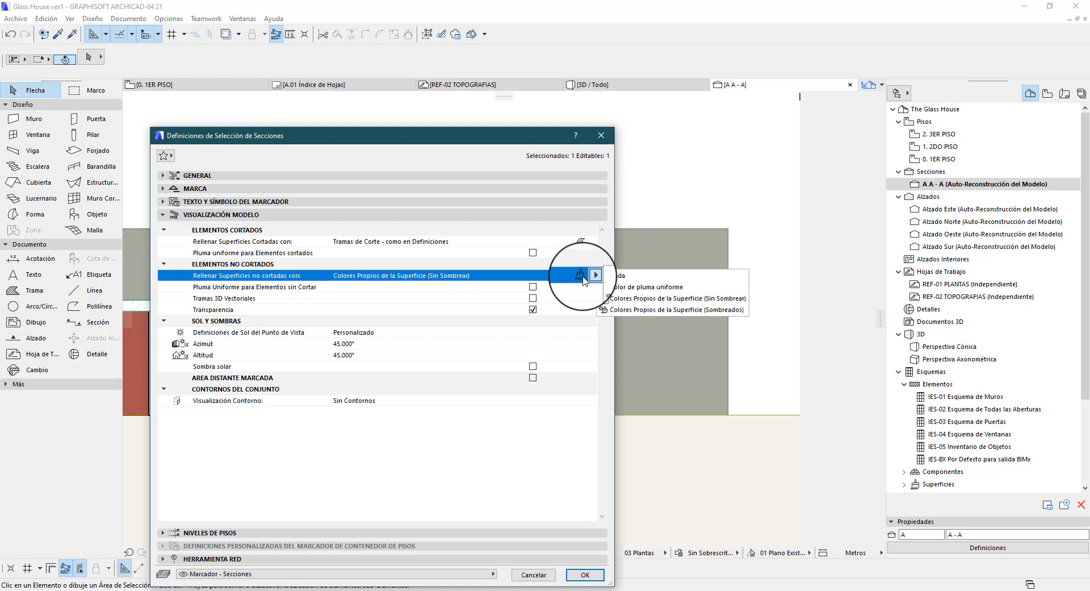
pyautogui.click(632, 280)
pyautogui.click(585, 575)
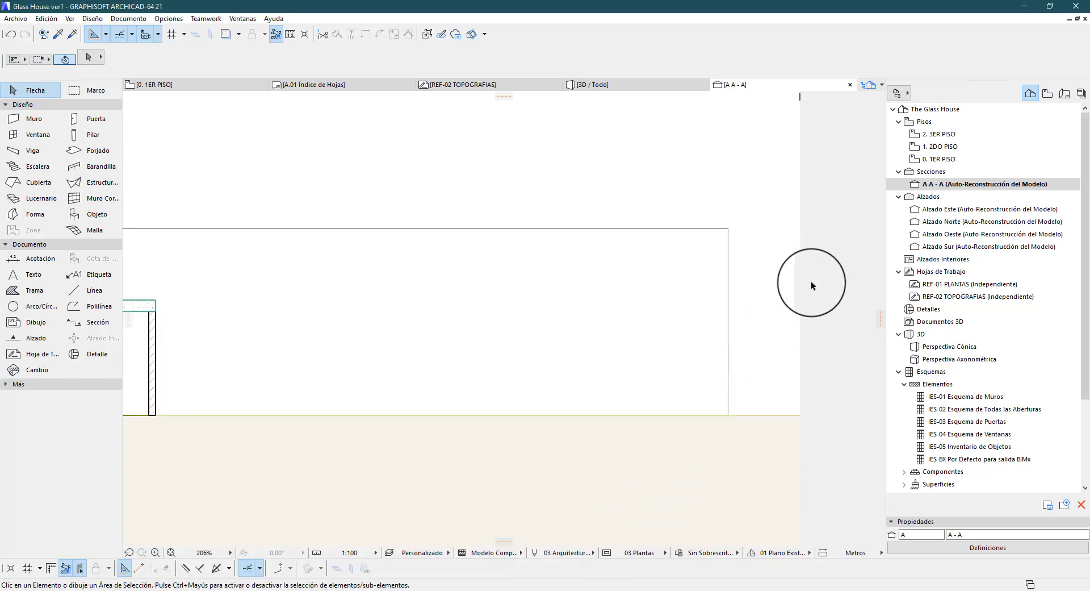
# Fill the uncut surfaces of section A - A with Color de pluma uniforme, using light grey pen 102
pyautogui.click(962, 548)
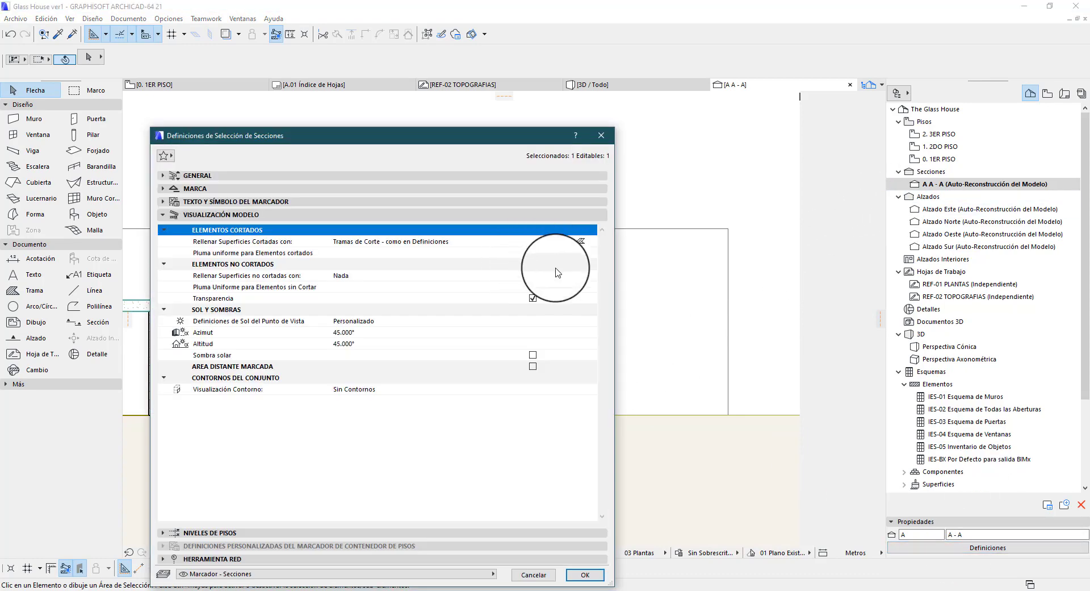
pyautogui.click(556, 267)
pyautogui.click(591, 276)
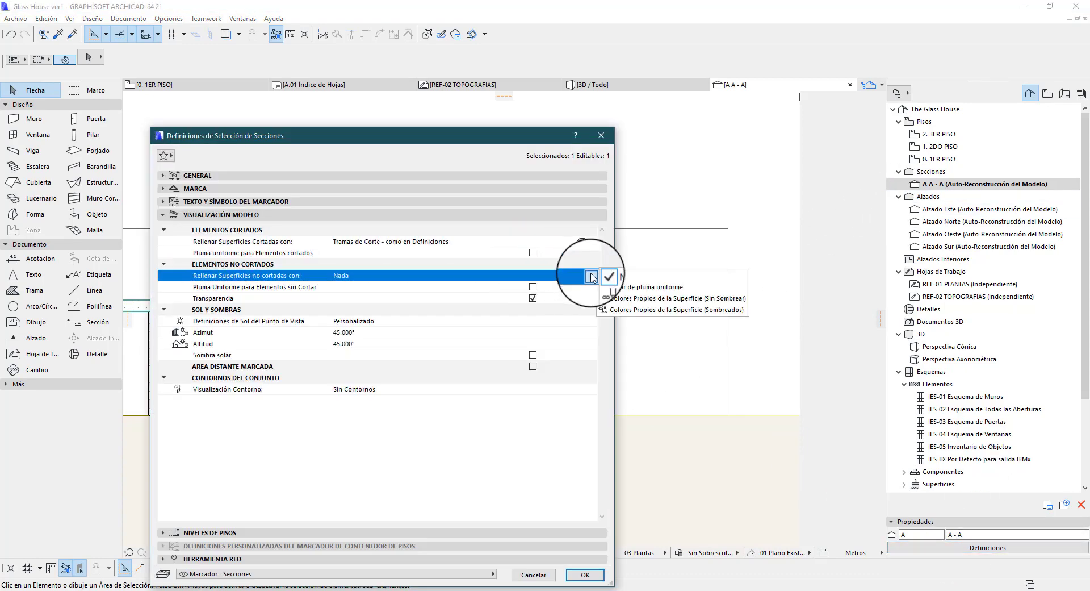
pyautogui.click(620, 290)
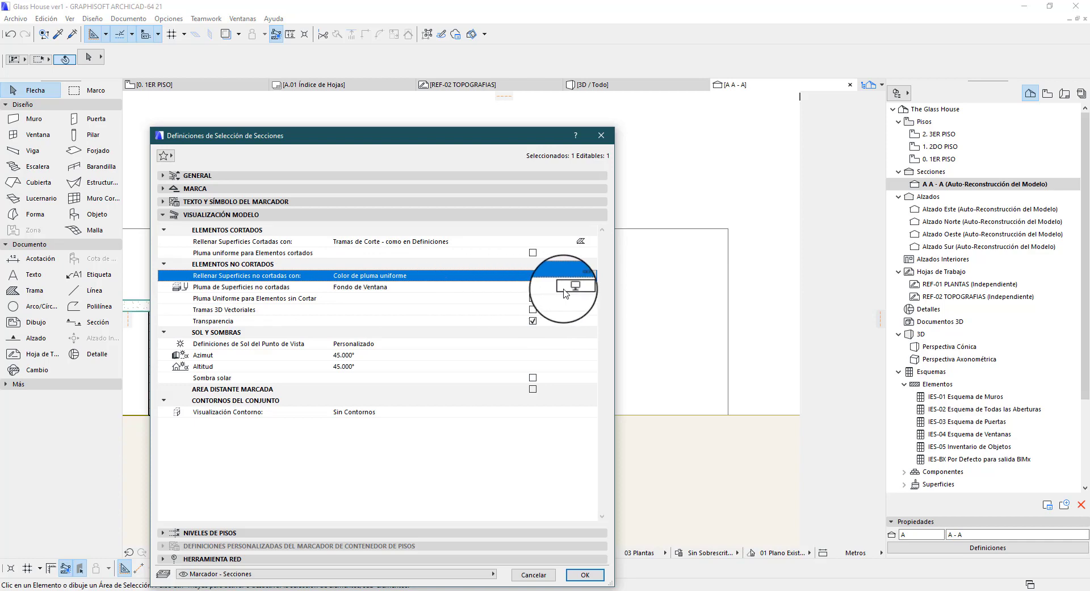
pyautogui.click(591, 287)
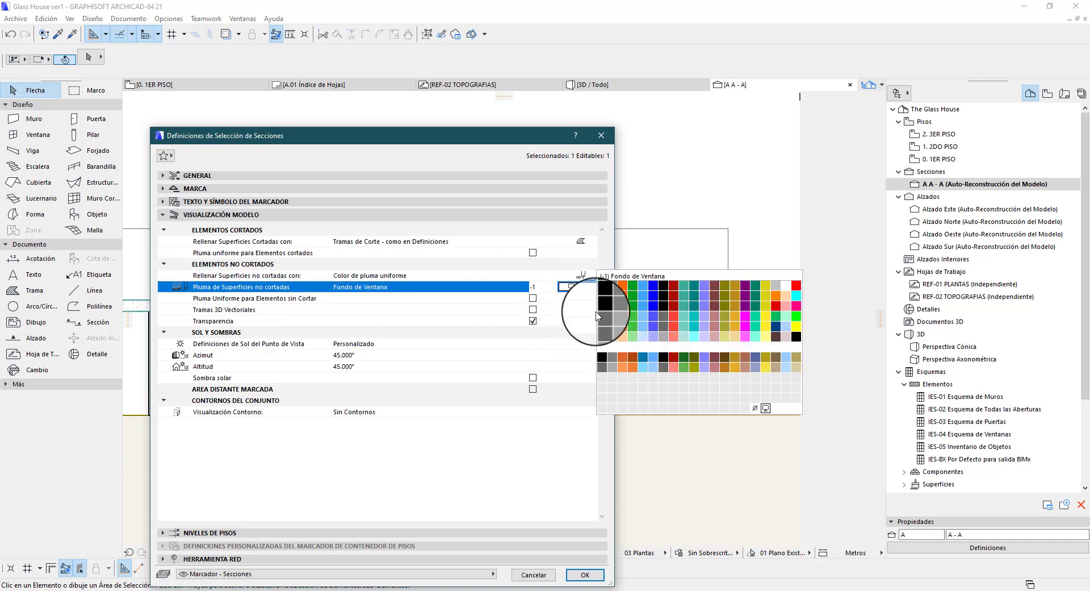
pyautogui.click(612, 335)
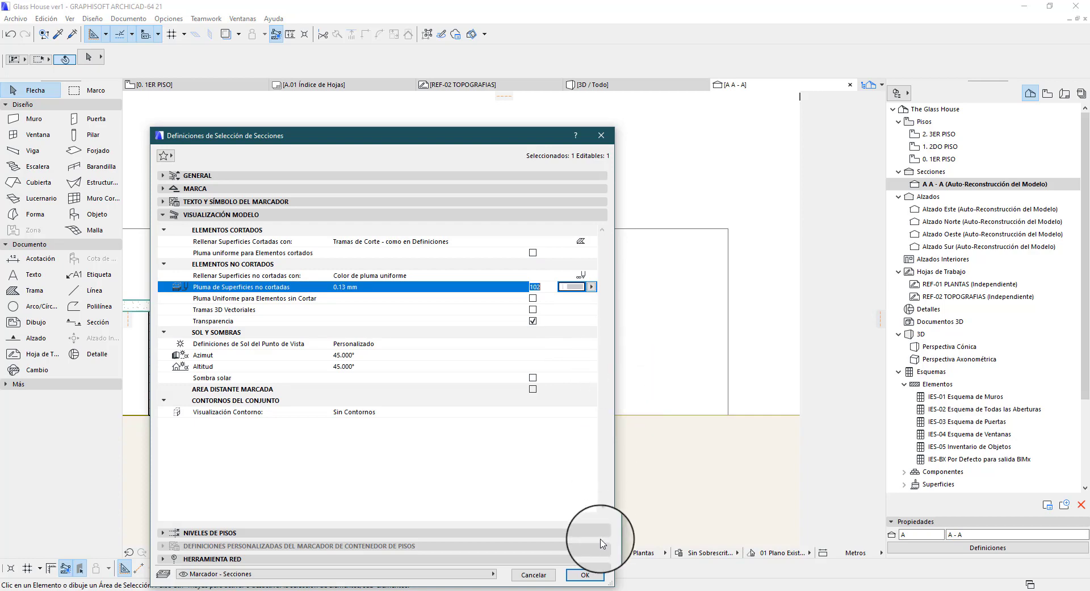
pyautogui.click(591, 581)
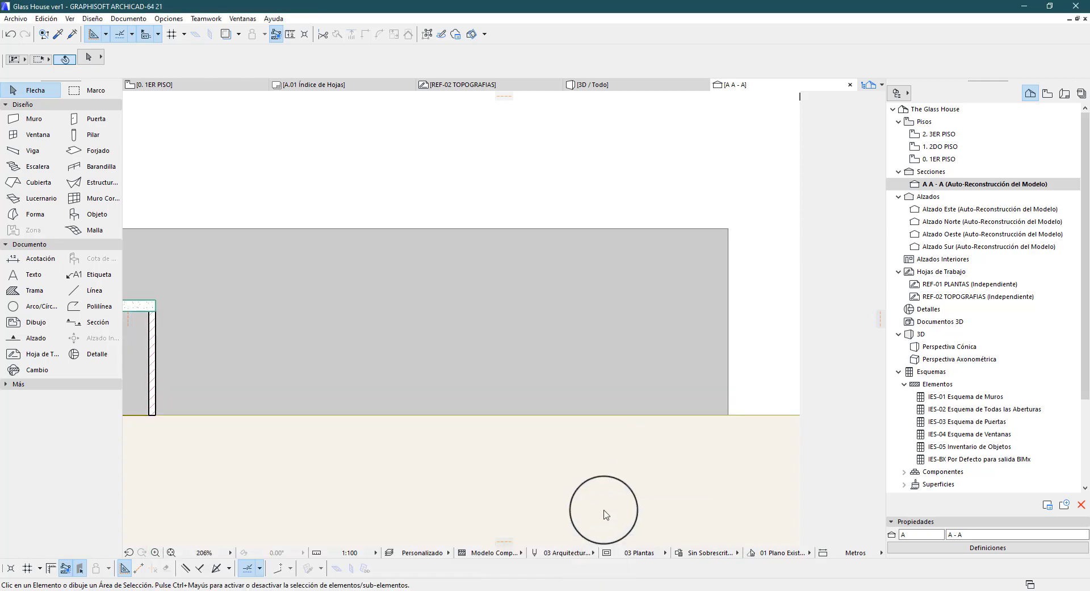
pyautogui.click(606, 514)
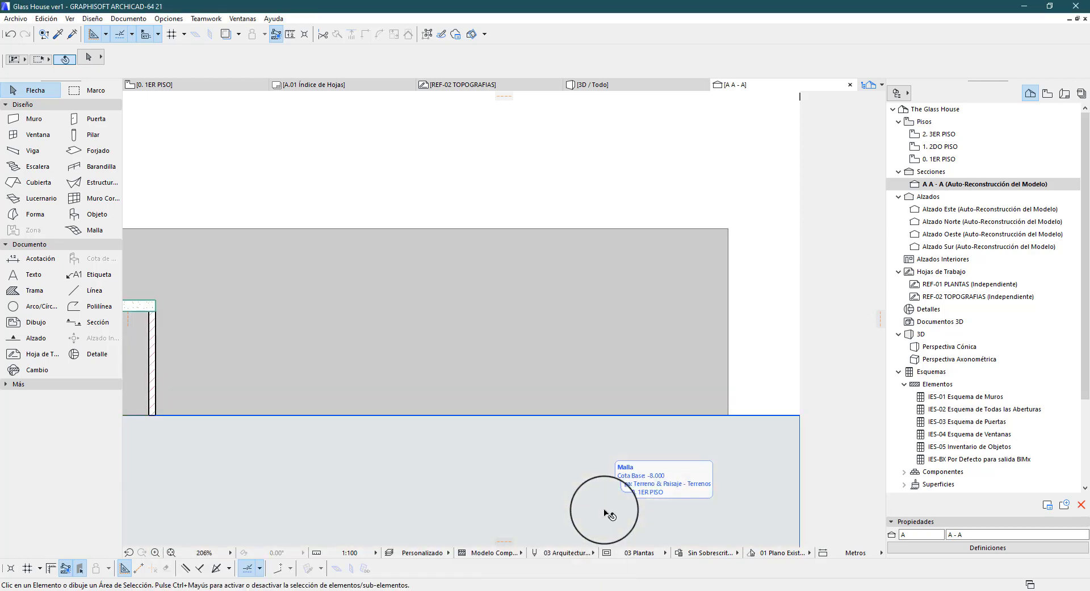
# Set the uncut surface fill of section A - A to Nada and enable a uniform pen for uncut elements with red pen 20
pyautogui.click(1010, 549)
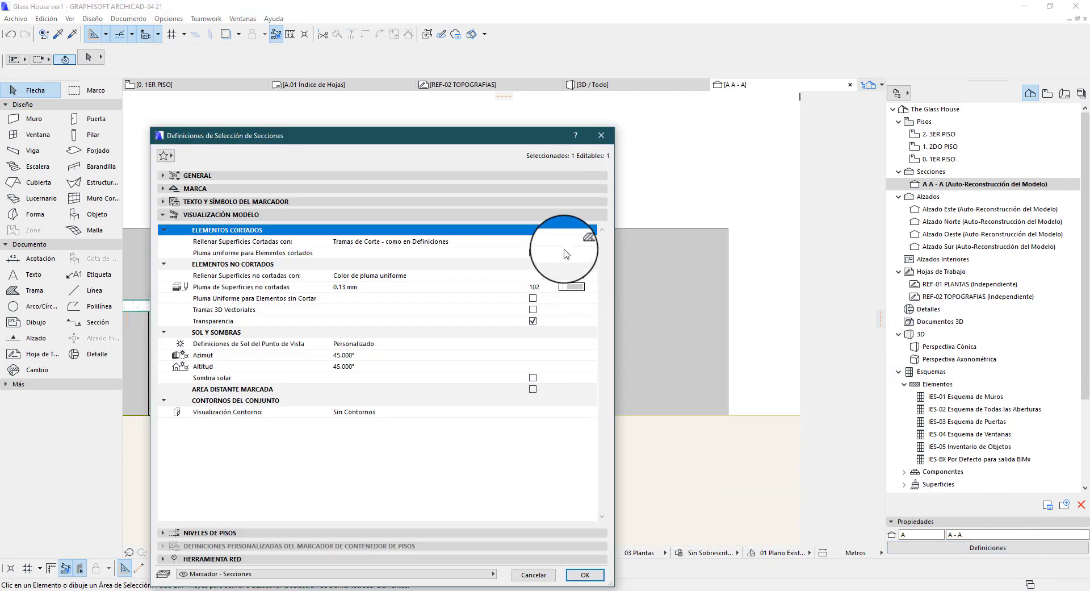
pyautogui.click(590, 275)
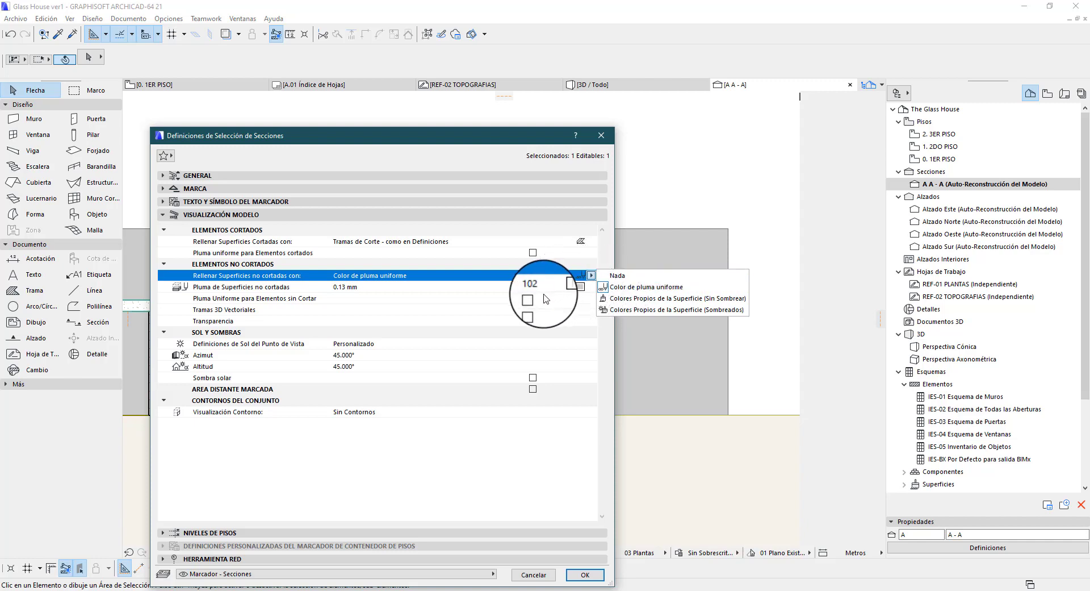
pyautogui.click(616, 276)
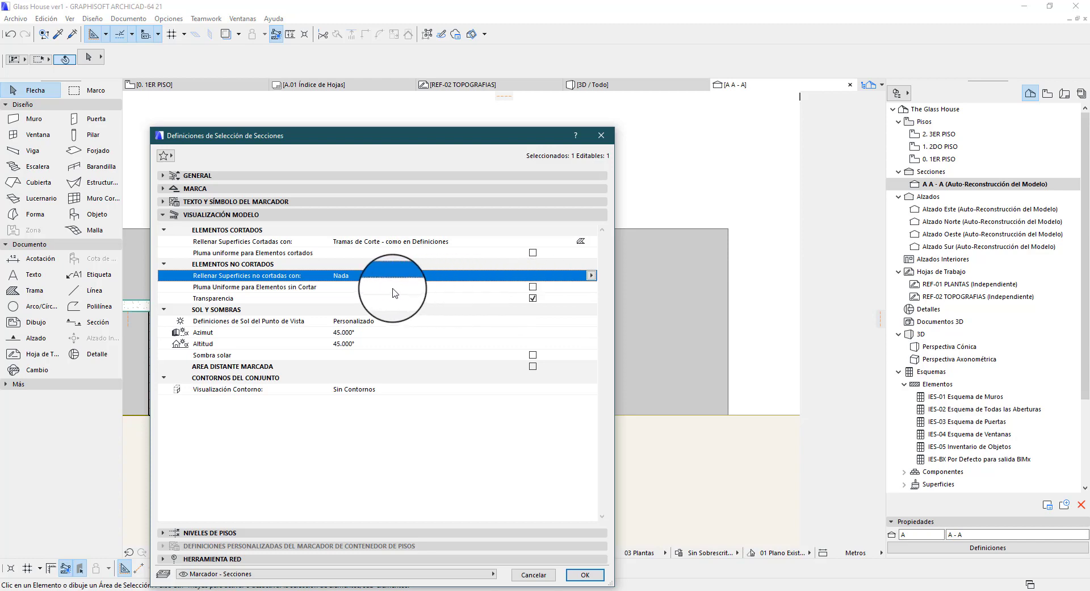
pyautogui.click(533, 287)
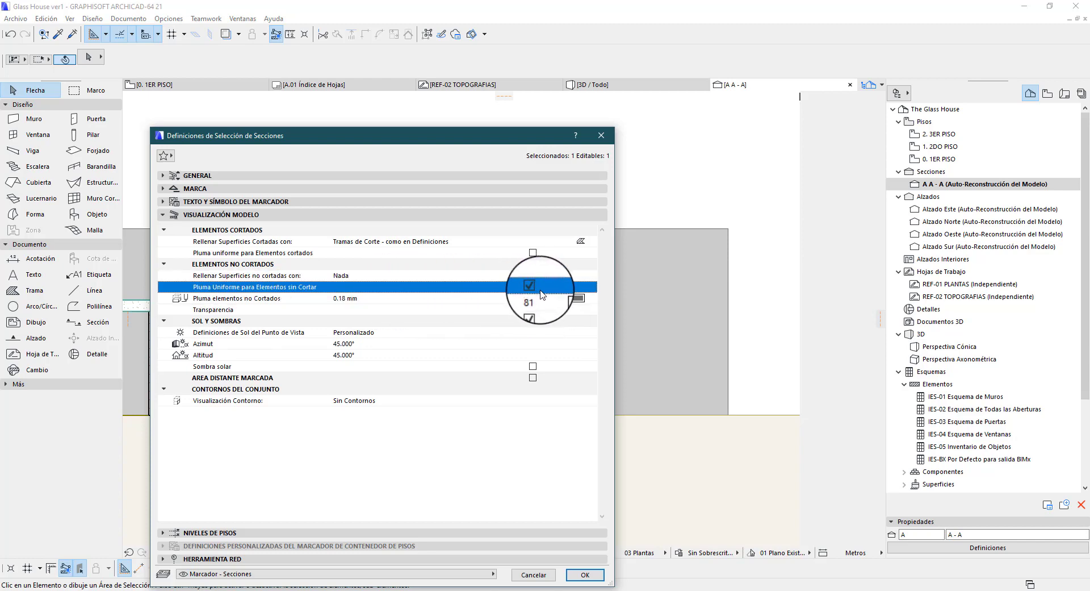
pyautogui.click(591, 298)
pyautogui.click(779, 321)
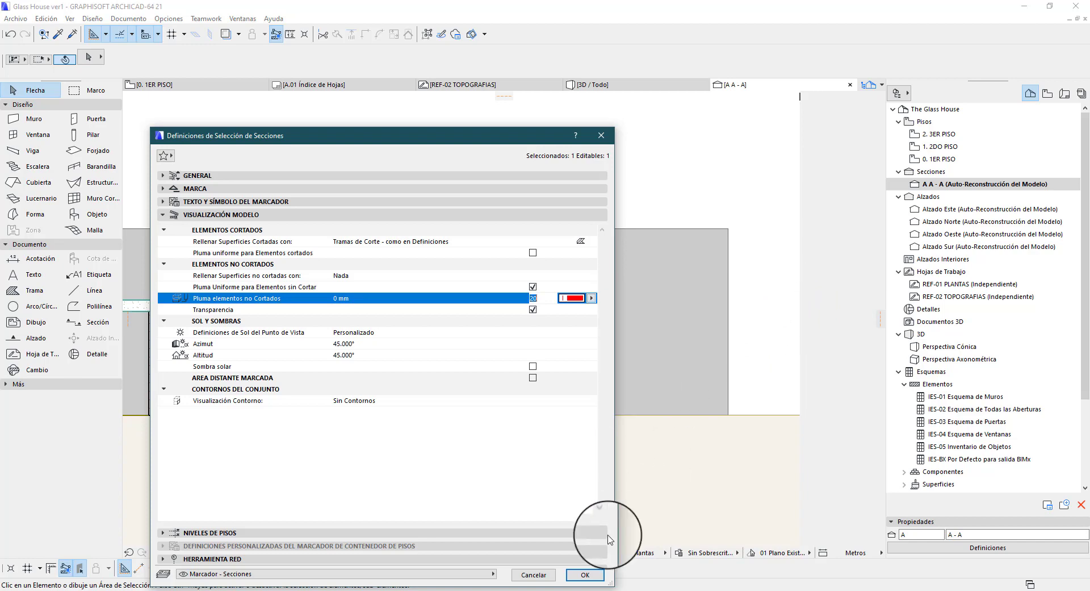
pyautogui.click(585, 574)
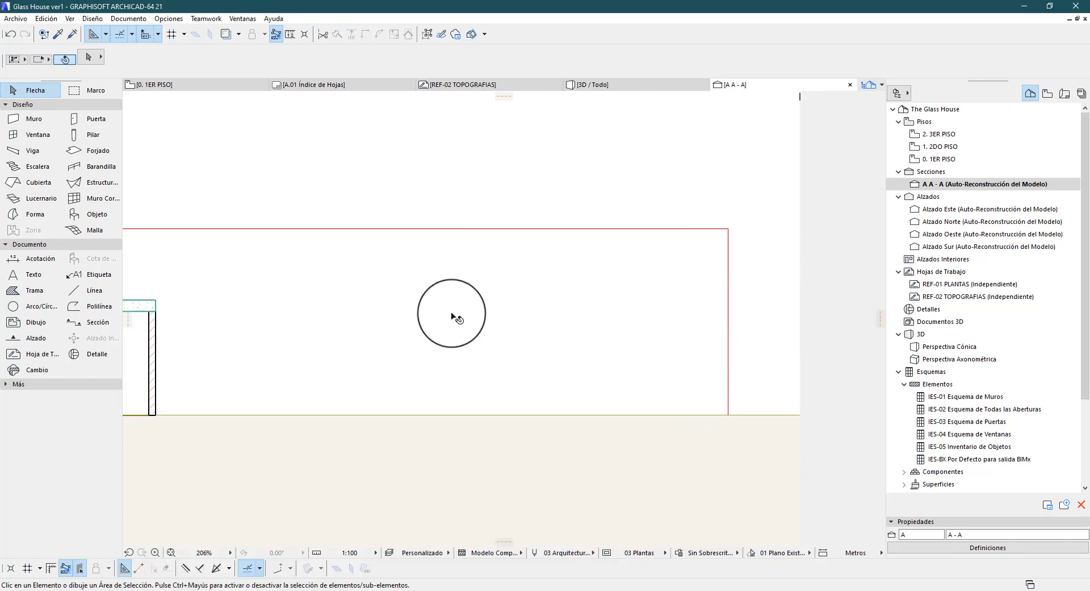
# Change the uncut surface fill of section A - A to Color de pluma uniforme with magenta pen 95
pyautogui.scroll(-3, 681, 295)
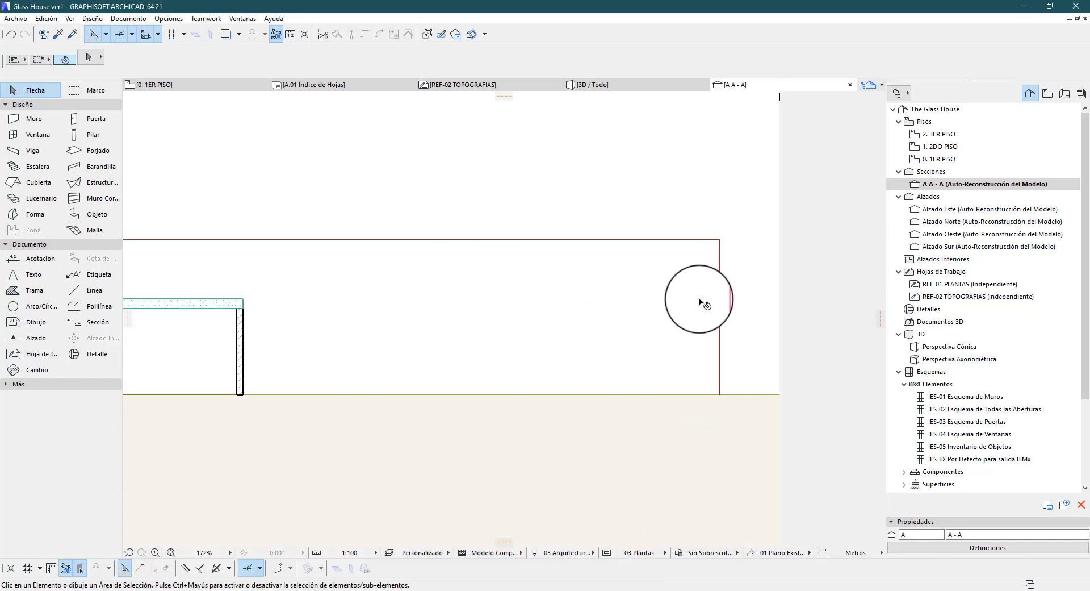
pyautogui.click(953, 542)
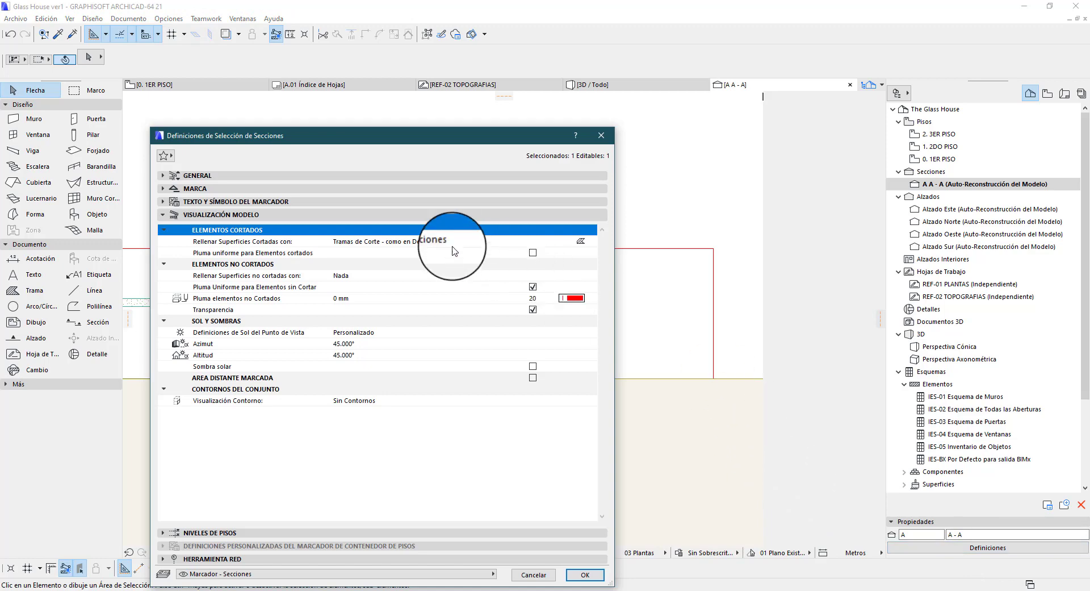
pyautogui.click(487, 275)
pyautogui.click(590, 276)
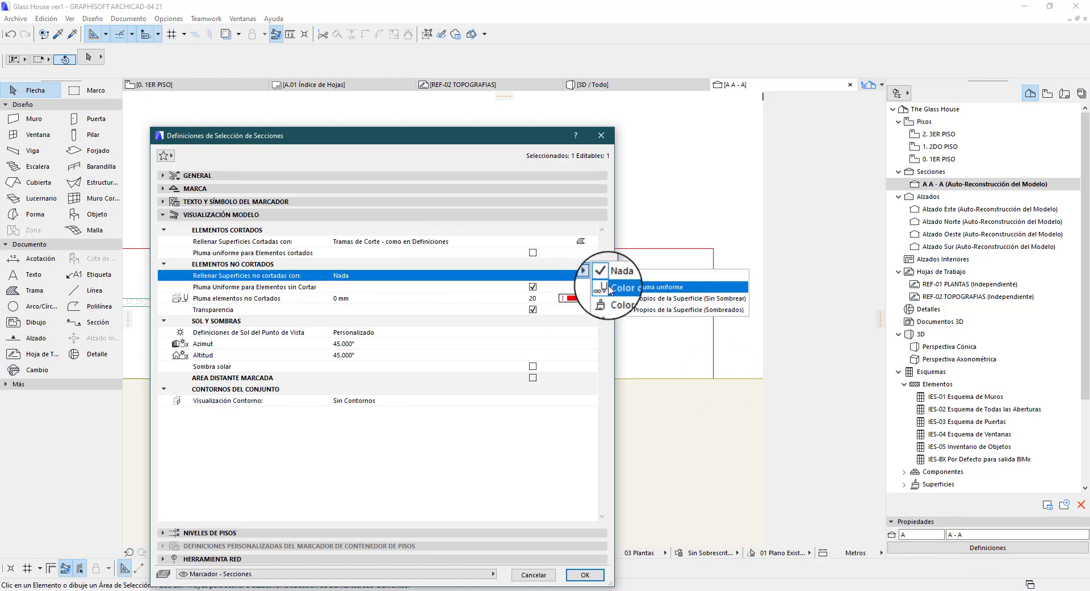
pyautogui.click(605, 287)
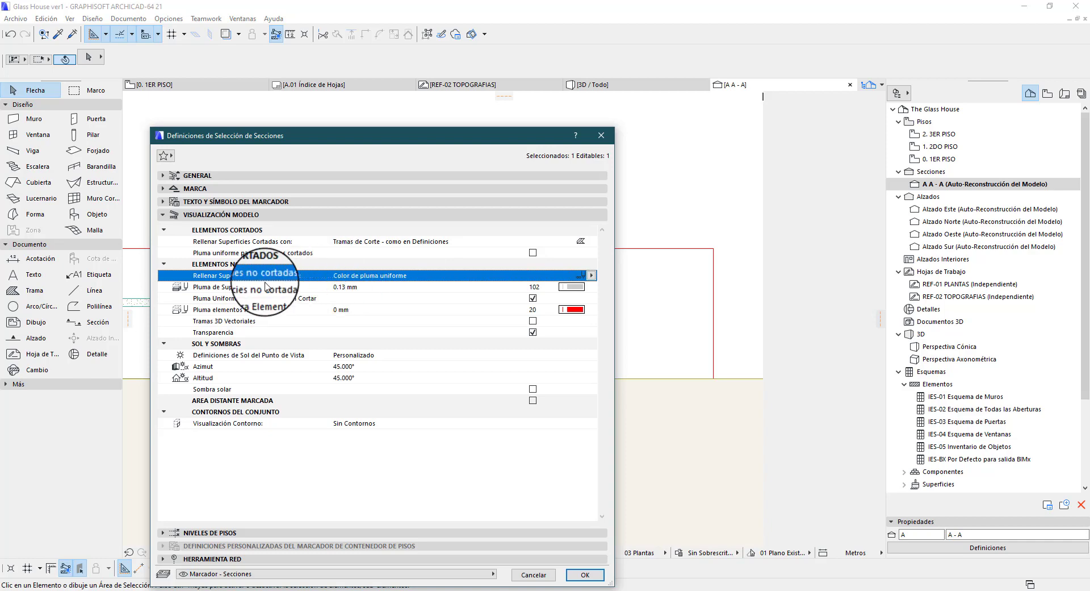
pyautogui.click(227, 286)
pyautogui.click(591, 286)
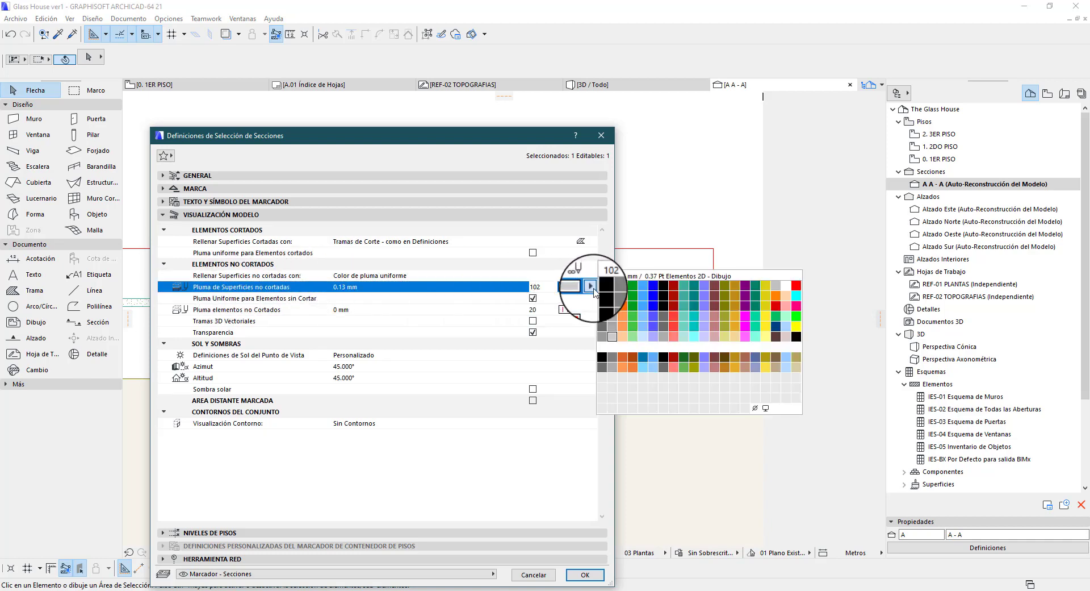
pyautogui.click(735, 316)
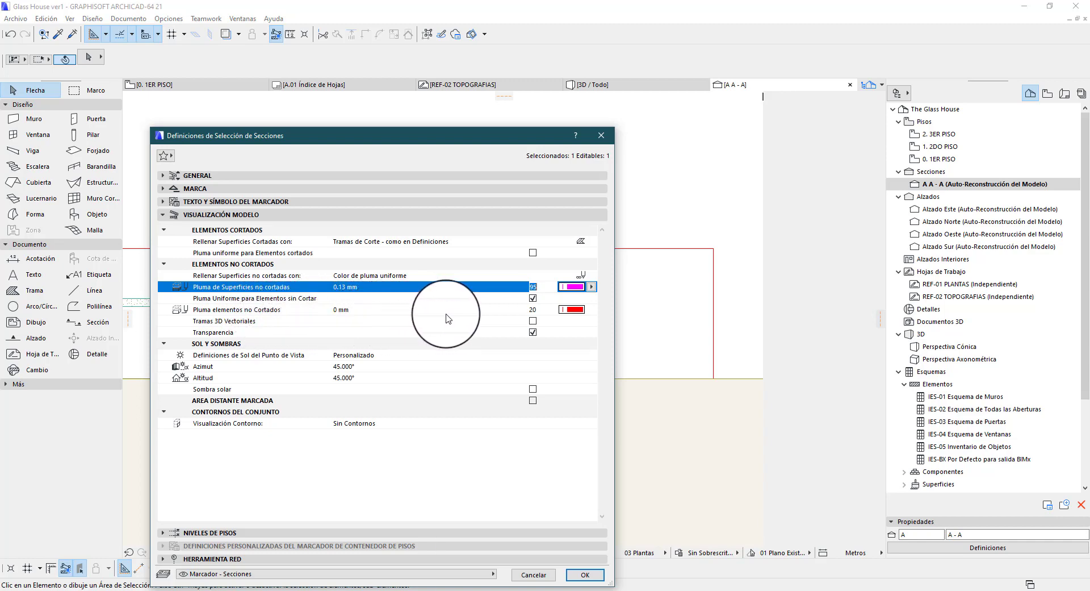
# Set the pen of the uncut elements in section A - A to light green pen 104 and apply the settings
pyautogui.click(585, 312)
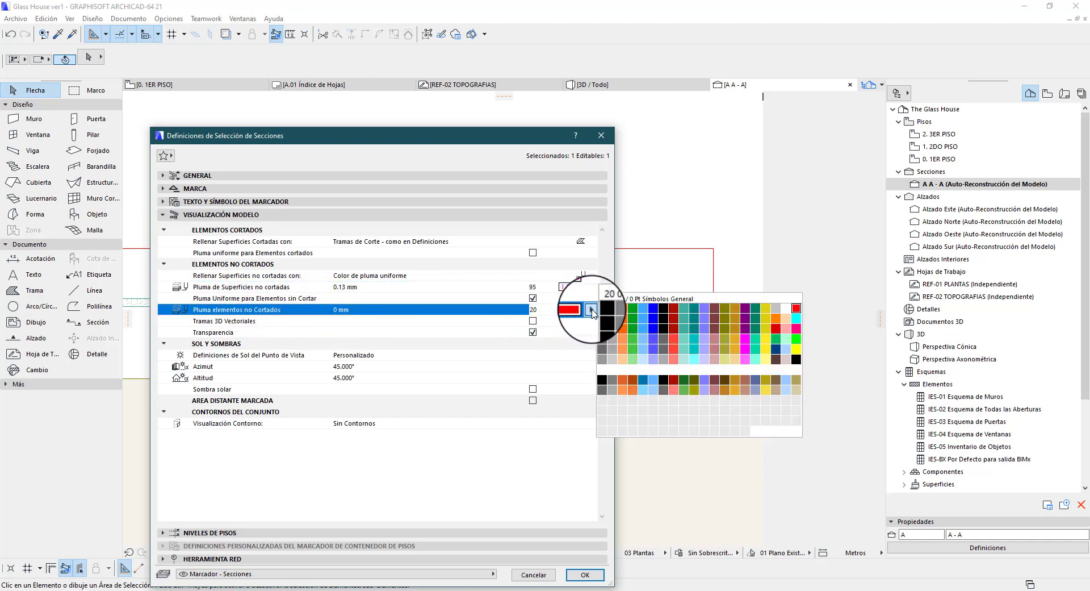
pyautogui.click(636, 329)
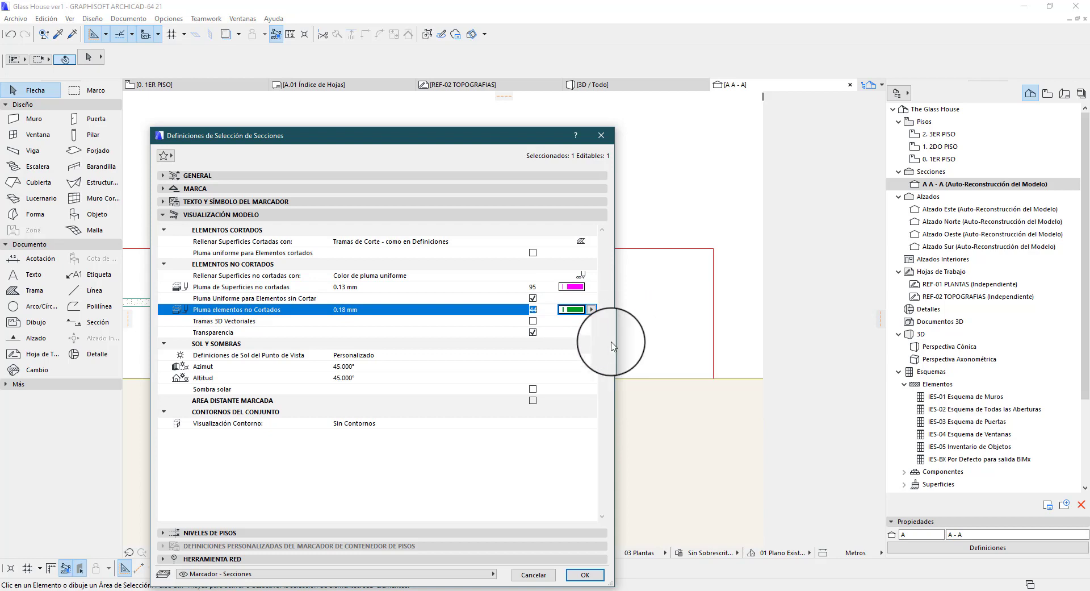
pyautogui.click(590, 310)
pyautogui.click(633, 361)
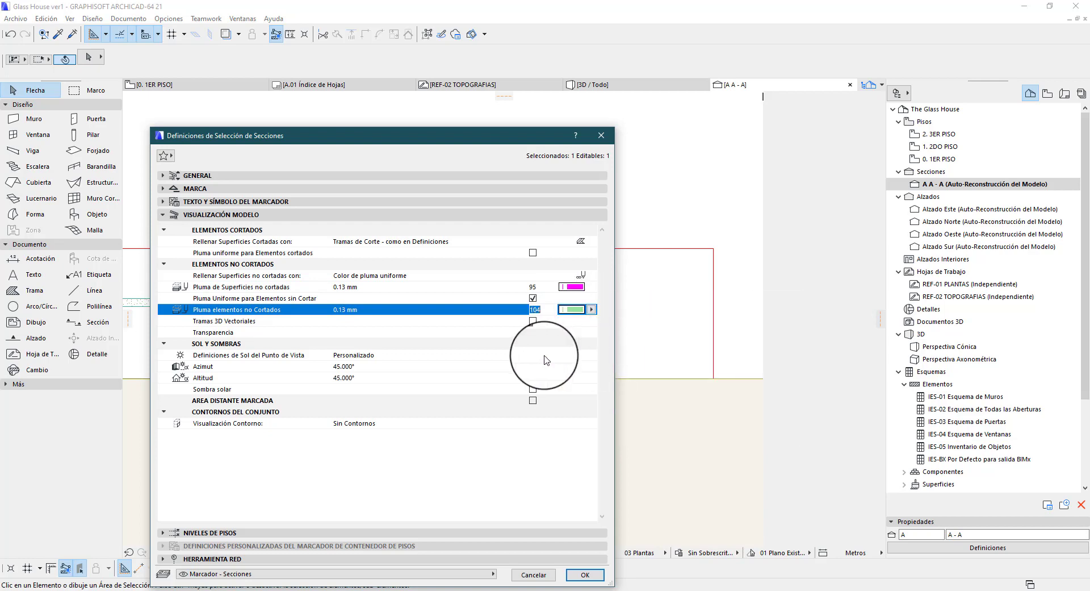
pyautogui.click(585, 574)
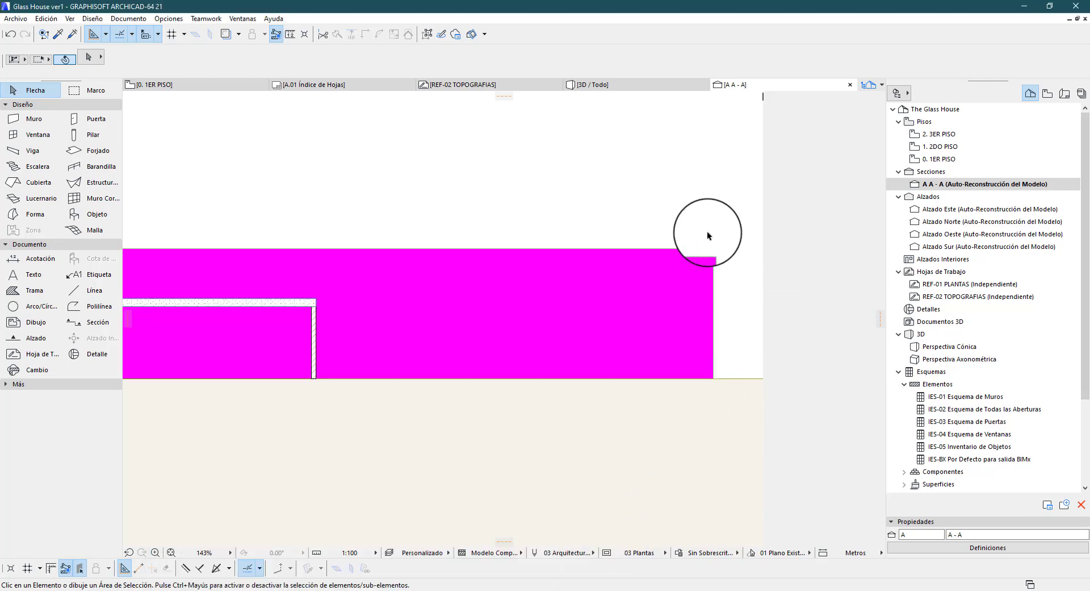
pyautogui.scroll(10, 710, 234)
pyautogui.scroll(-10, 661, 339)
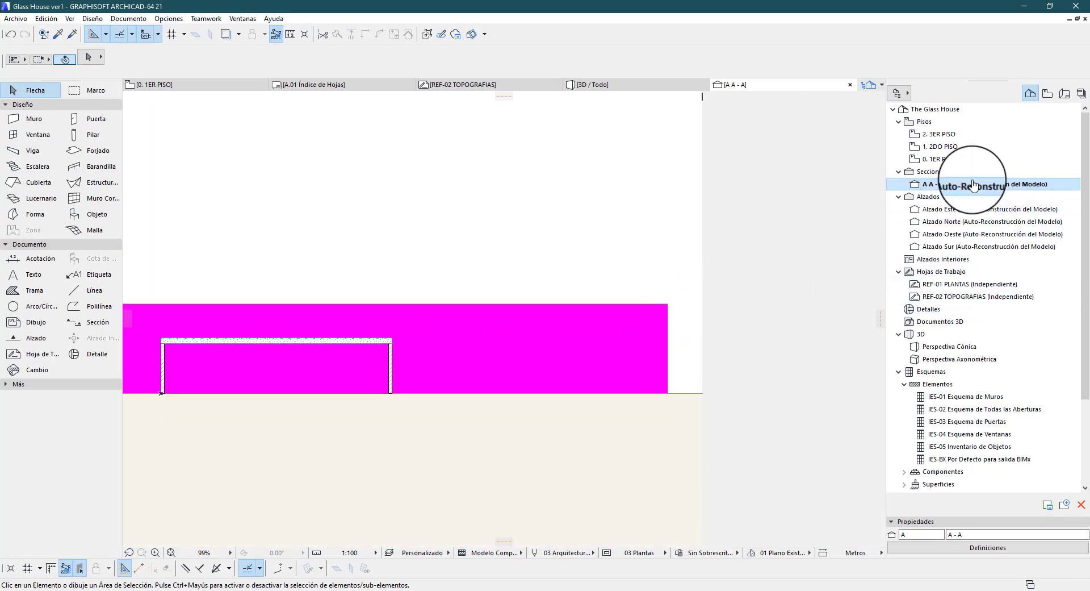
# Set the uncut surface fill of section A - A to Nada and turn off the uniform pen for uncut elements
pyautogui.click(958, 545)
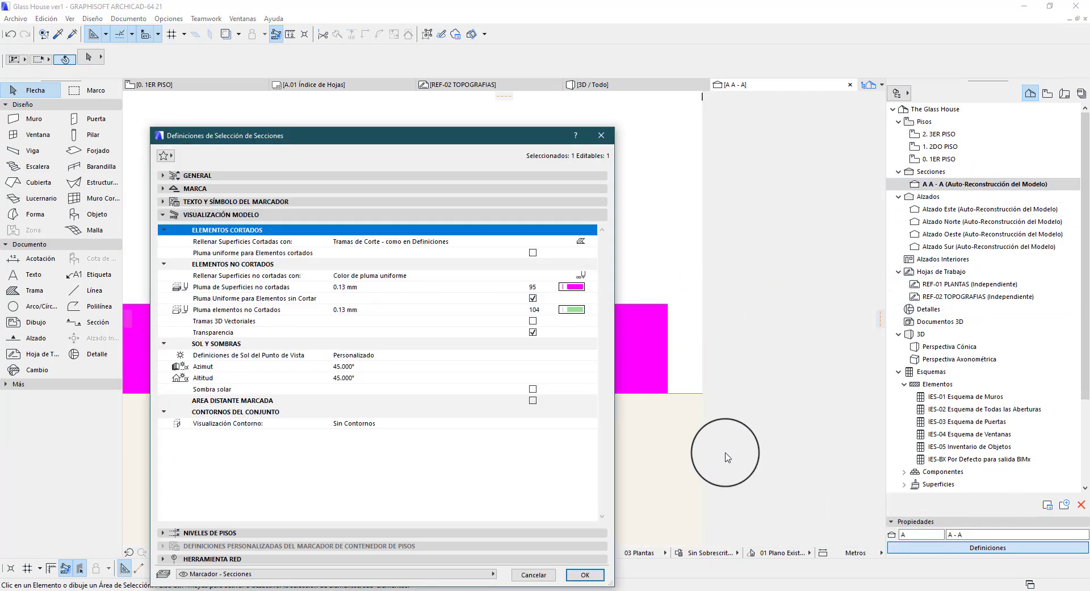
pyautogui.click(581, 274)
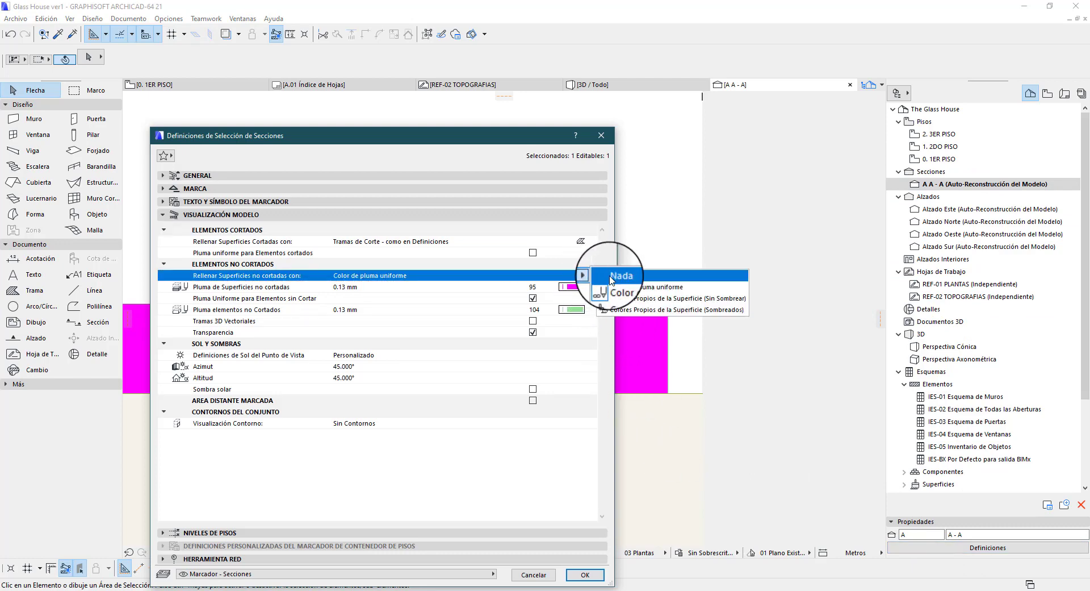
pyautogui.click(603, 274)
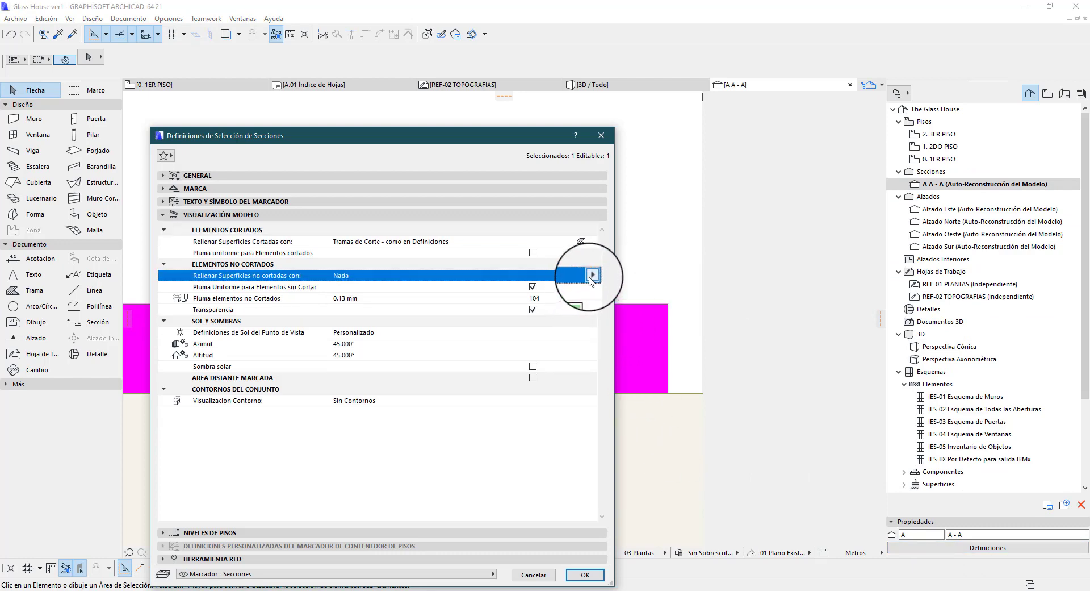
pyautogui.click(571, 299)
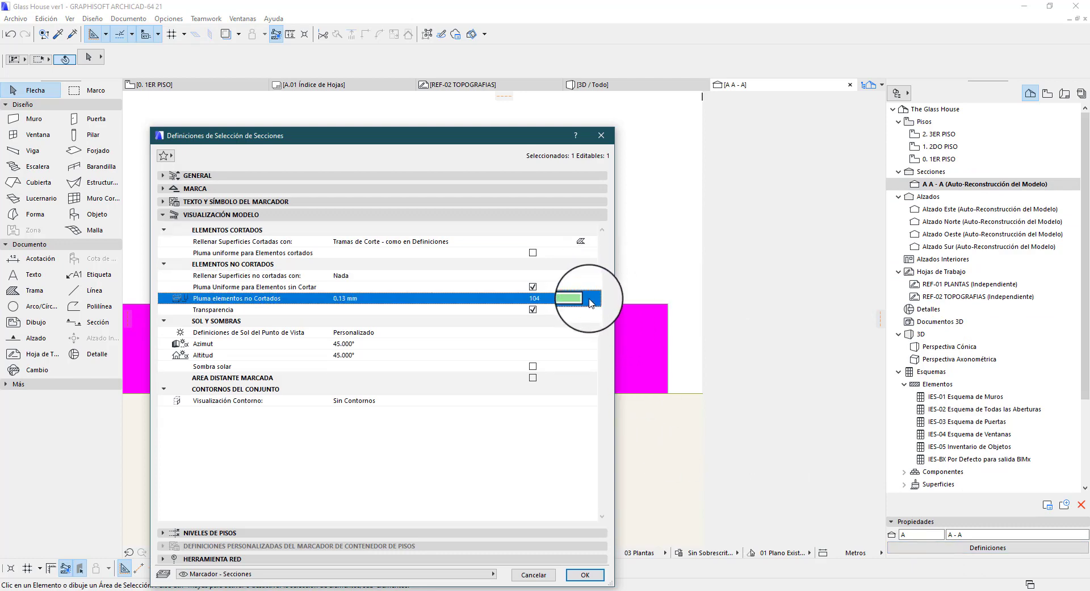
pyautogui.click(533, 286)
pyautogui.click(573, 272)
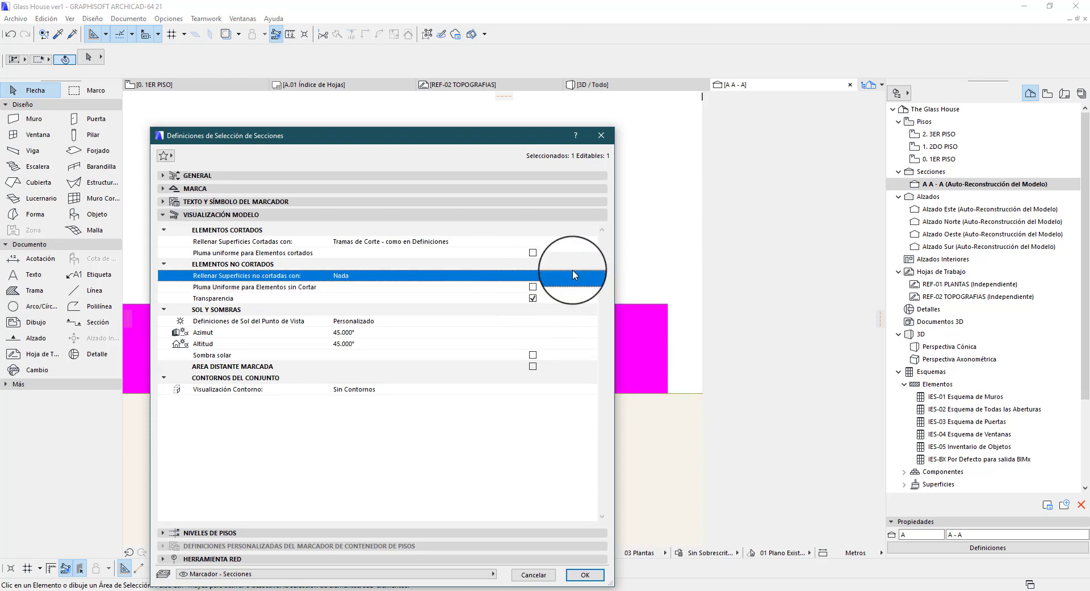
# Set the uncut surface fill to Color de pluma uniforme with light grey pen 102 and enable Tramas 3D Vectoriales
pyautogui.click(572, 275)
pyautogui.click(631, 286)
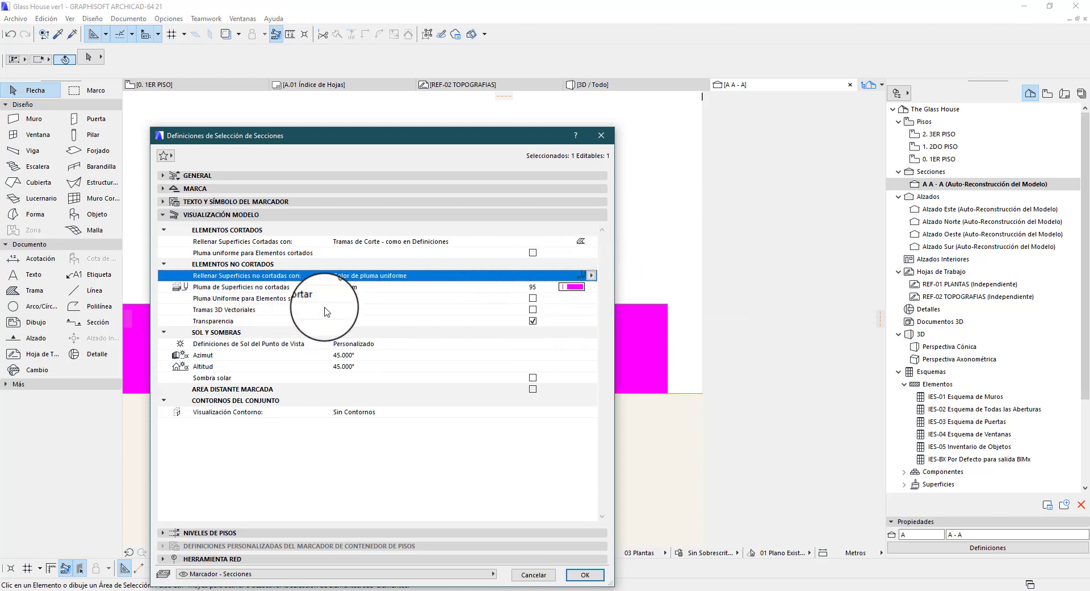
pyautogui.click(532, 310)
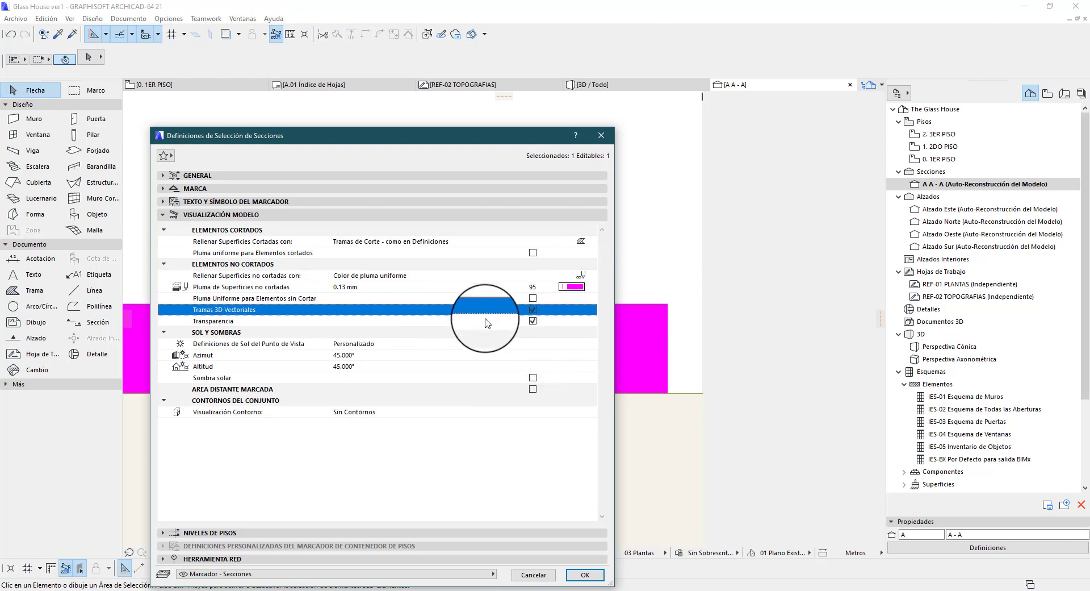
pyautogui.click(572, 286)
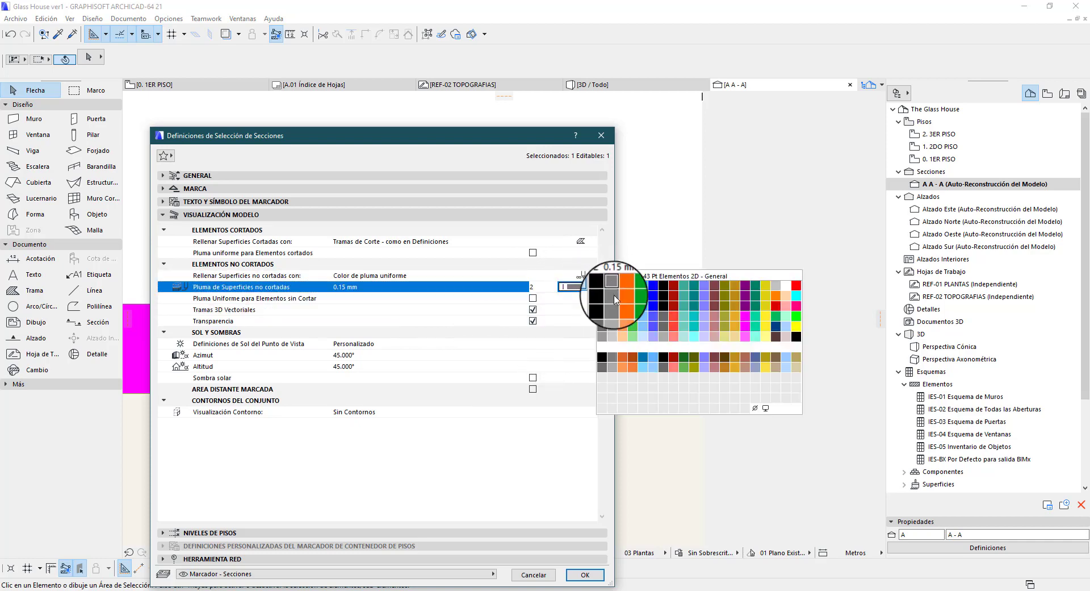
pyautogui.click(611, 336)
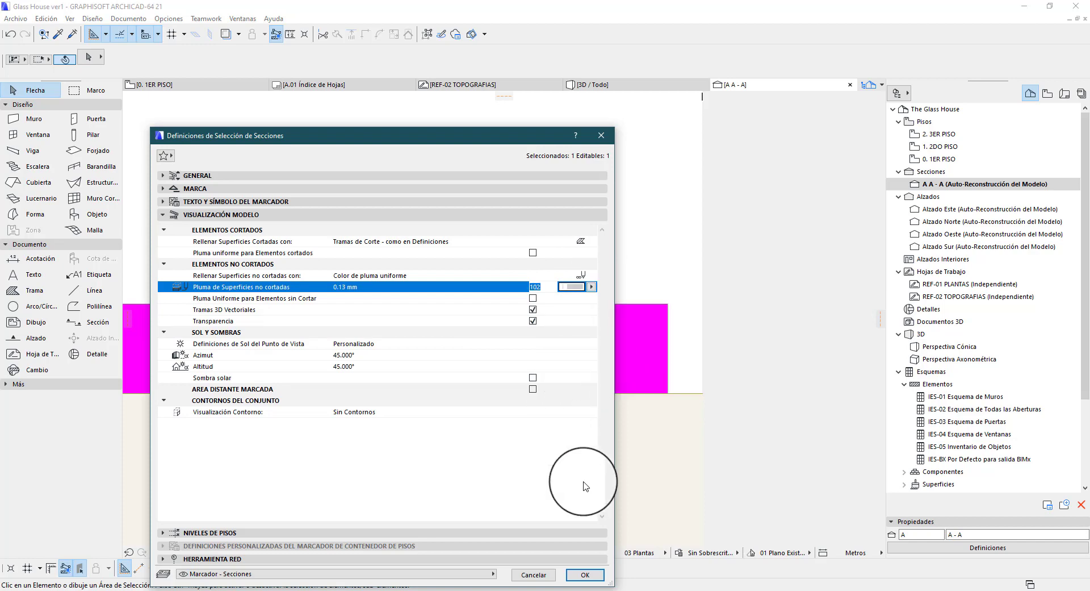
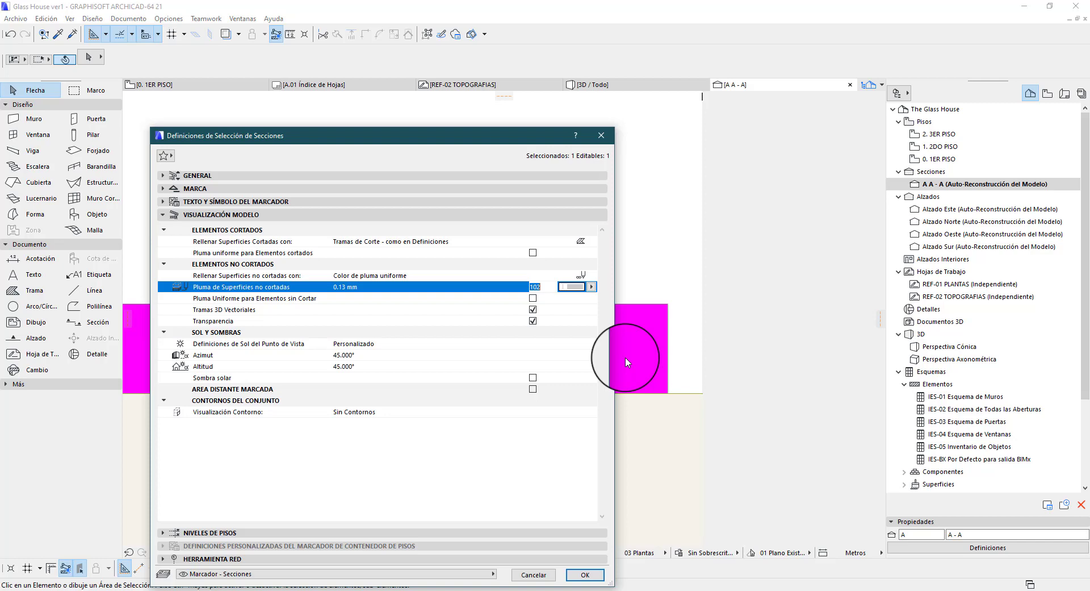
# Apply the settings of section A - A and inspect the brick vector hatch on the uncut wall
pyautogui.click(586, 576)
pyautogui.scroll(3, 329, 354)
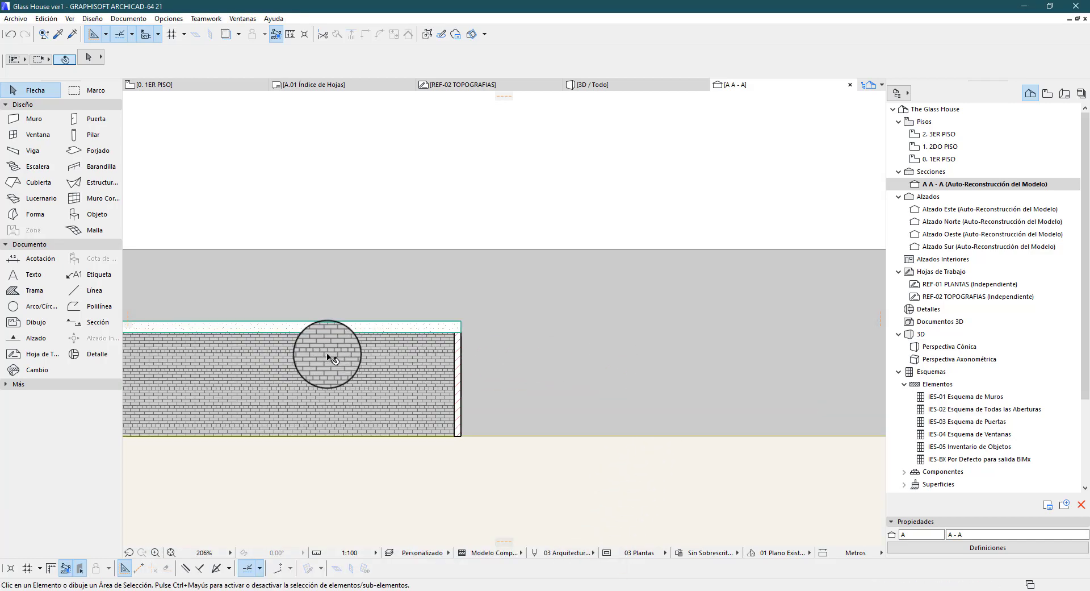
pyautogui.scroll(5, 432, 375)
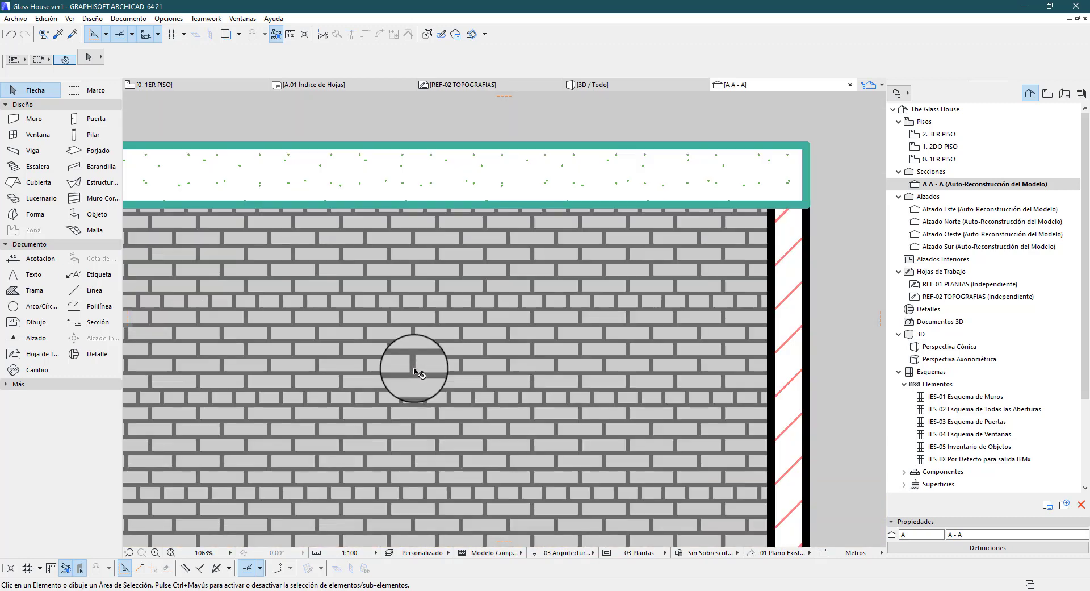
pyautogui.scroll(-6, 416, 372)
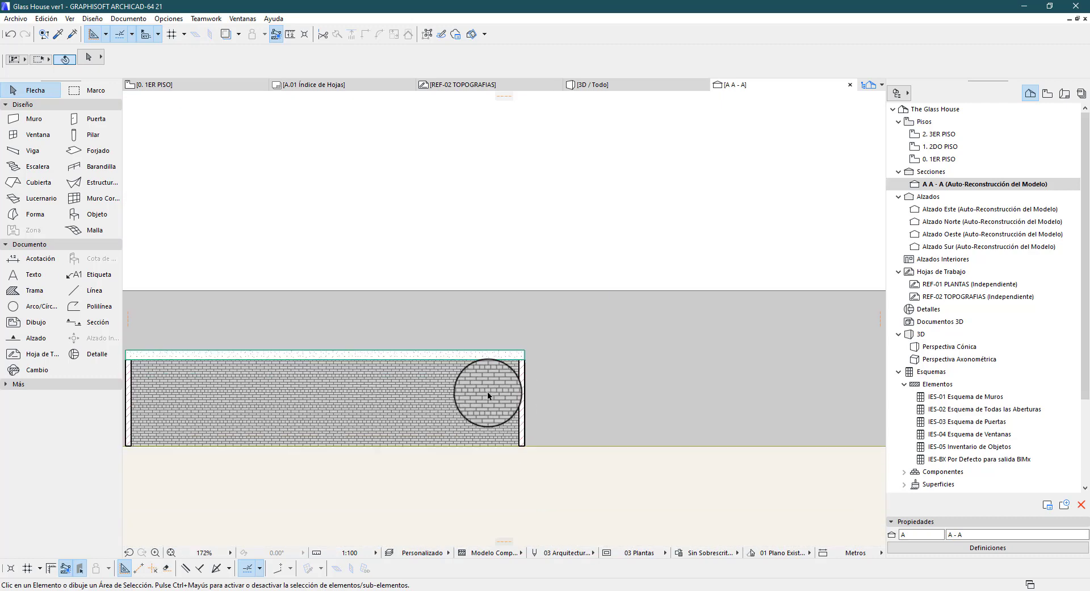
# Change the building material of the large background wall in section A - A to EM-04 Baldosa - Cubierta Tejas
pyautogui.click(648, 366)
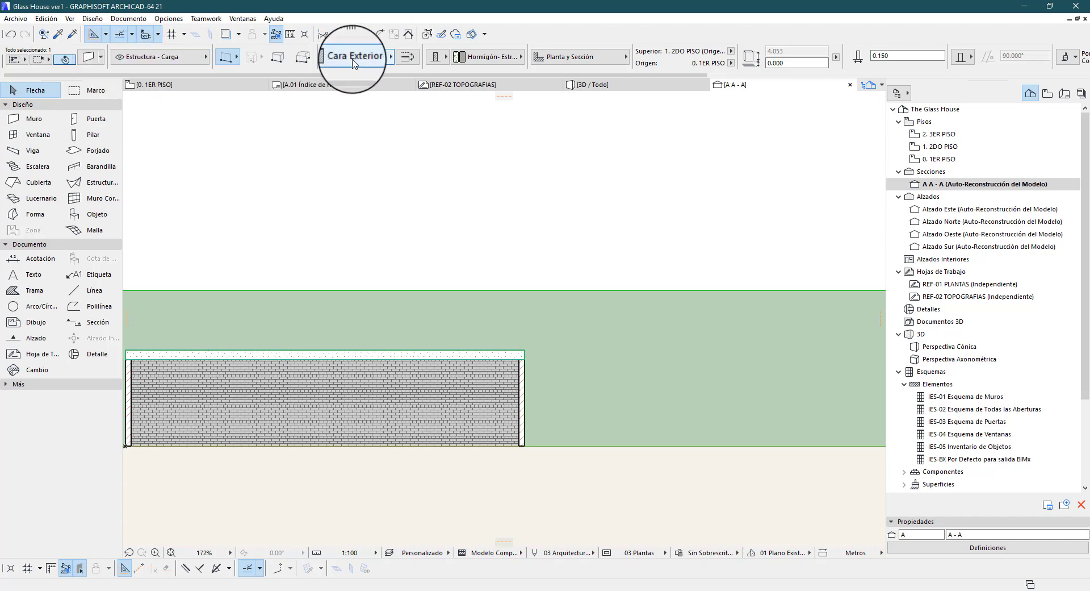
pyautogui.click(480, 57)
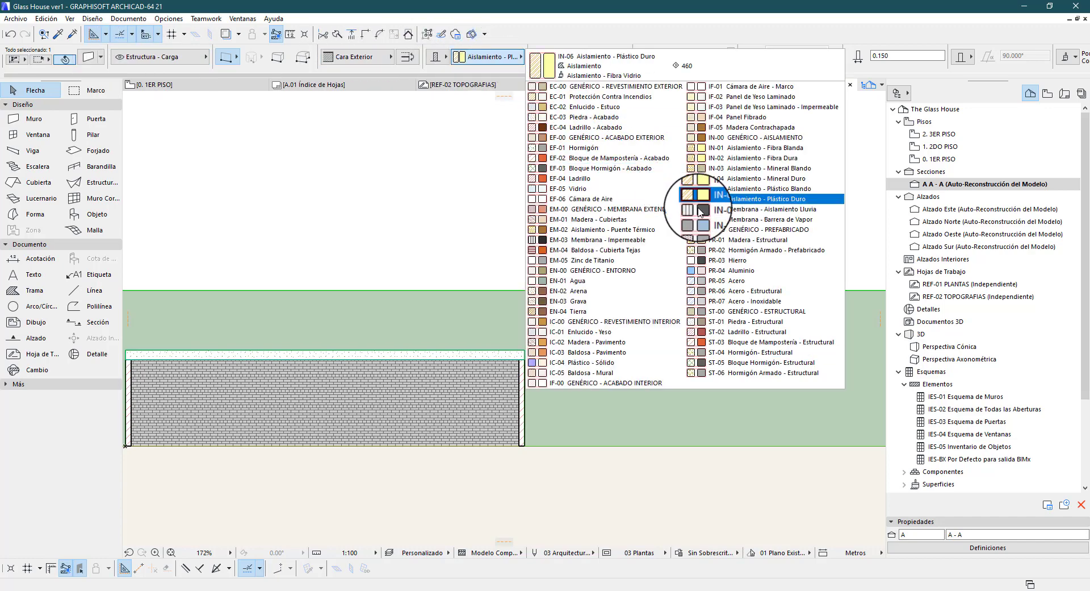
pyautogui.click(666, 253)
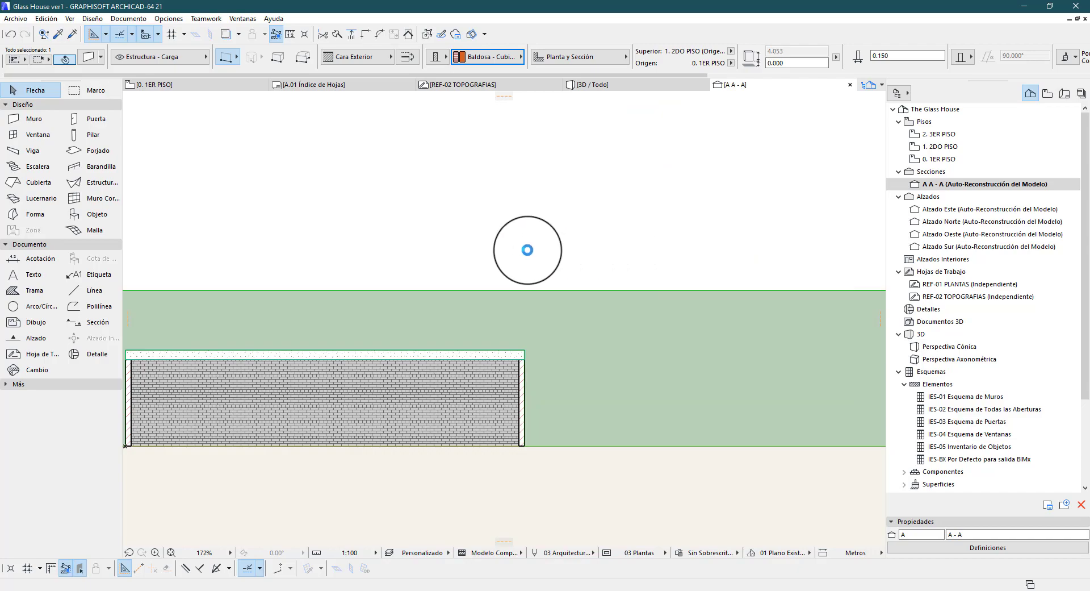
pyautogui.scroll(8, 559, 340)
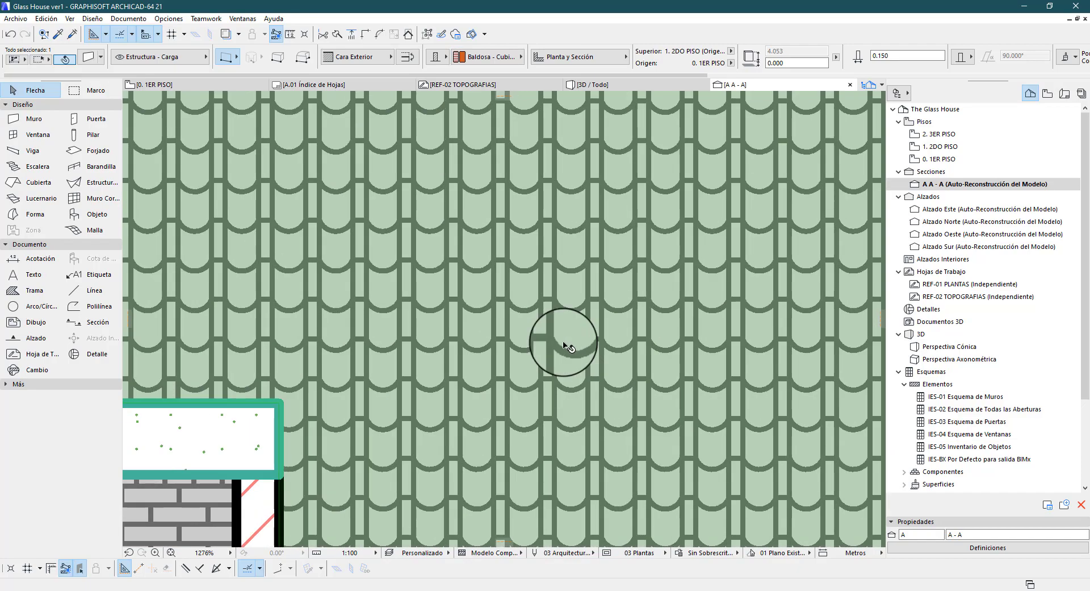
pyautogui.scroll(-10, 638, 341)
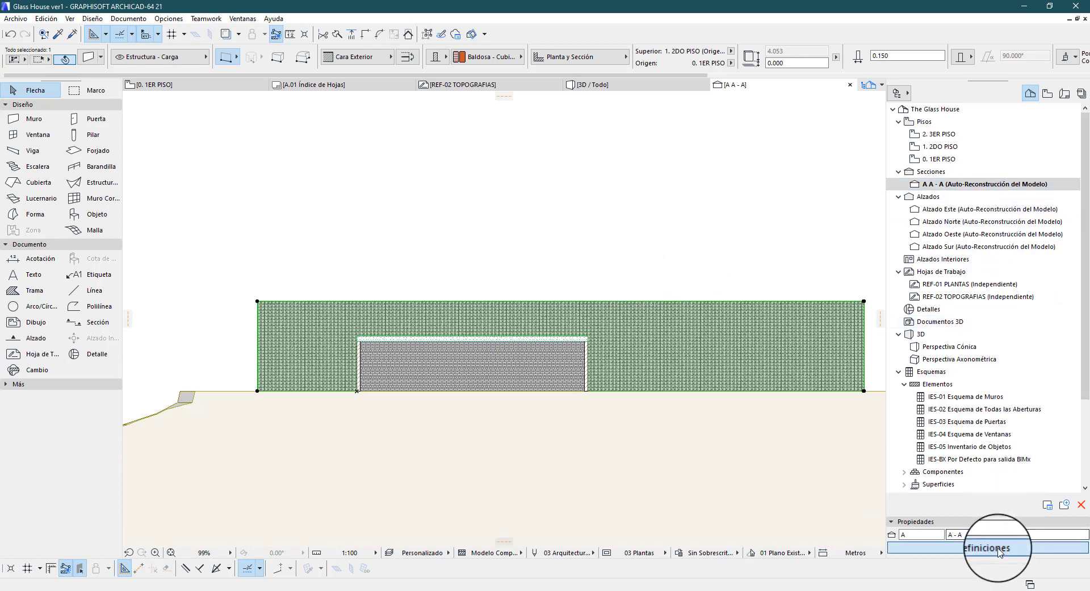
# Turn off Transparencia for the uncut elements in the model display settings of section A - A
pyautogui.click(929, 546)
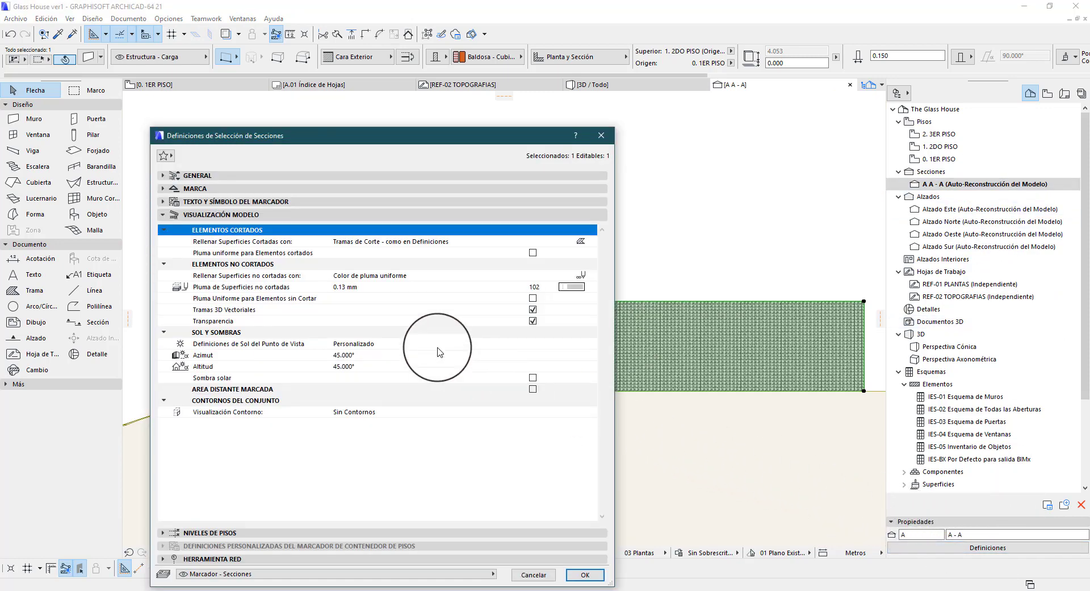
pyautogui.click(492, 312)
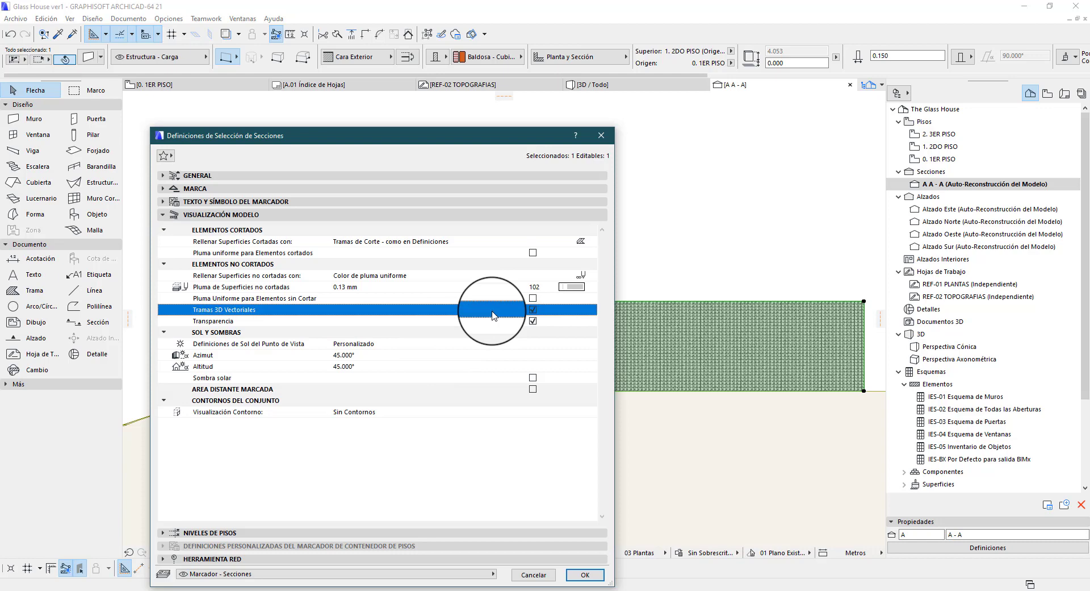
pyautogui.click(318, 320)
pyautogui.moveTo(553, 140); pyautogui.dragTo(632, 114)
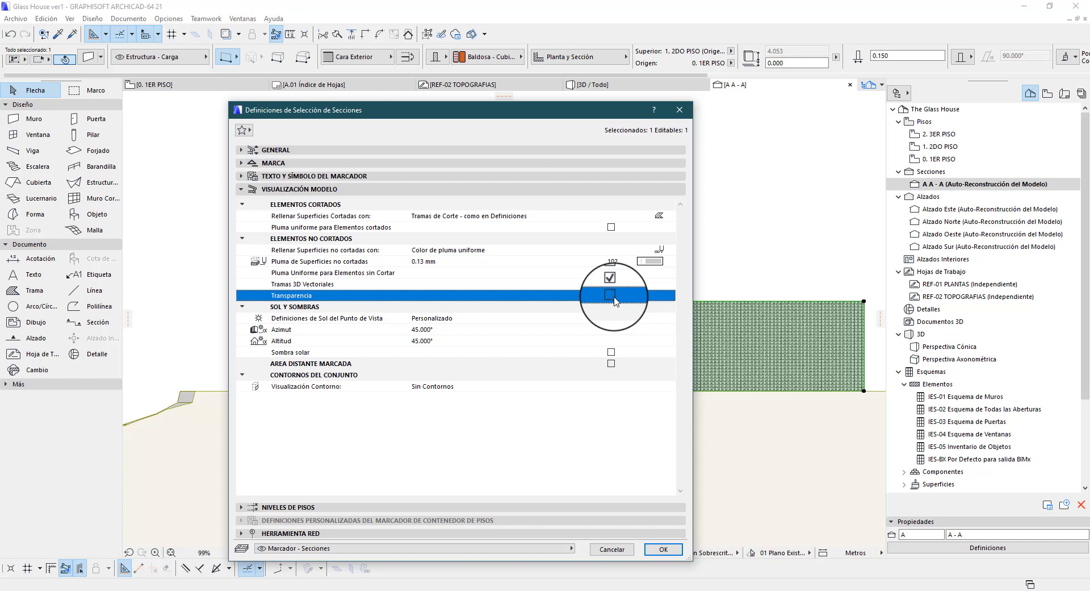
# Review the sun definition options, enable Sombra solar for section A - A, apply it and inspect the shadows on the walls
pyautogui.click(505, 319)
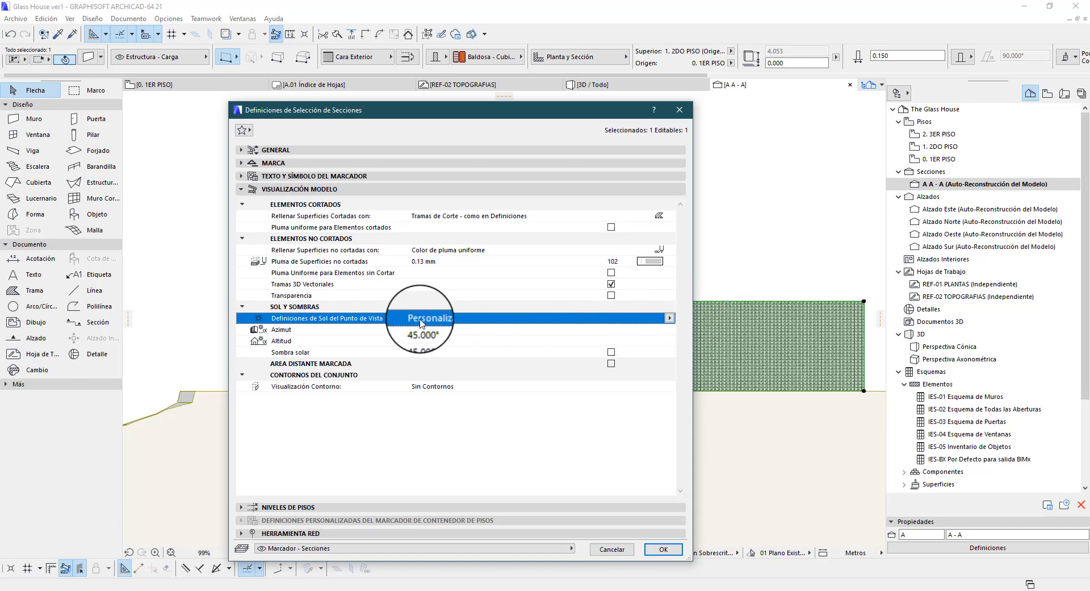
pyautogui.moveTo(455, 115); pyautogui.dragTo(483, 120)
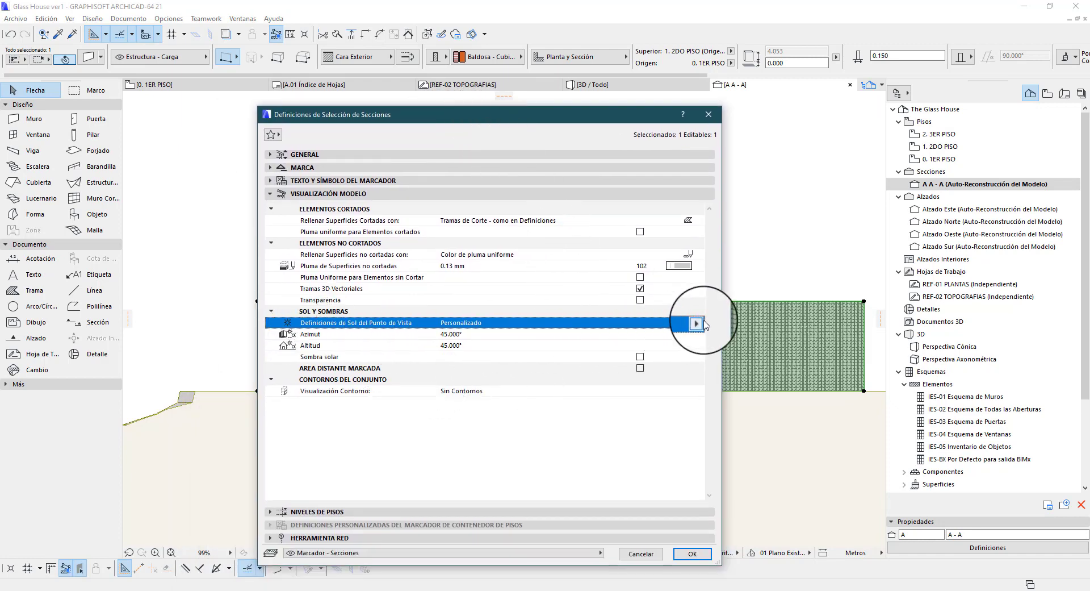
pyautogui.click(699, 323)
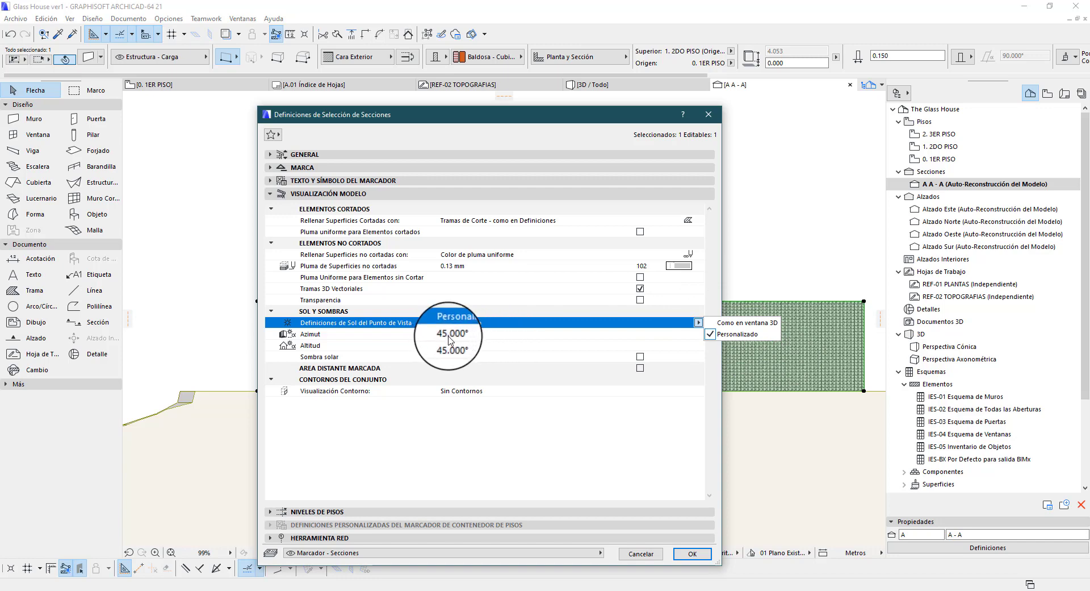
pyautogui.click(502, 355)
pyautogui.click(640, 357)
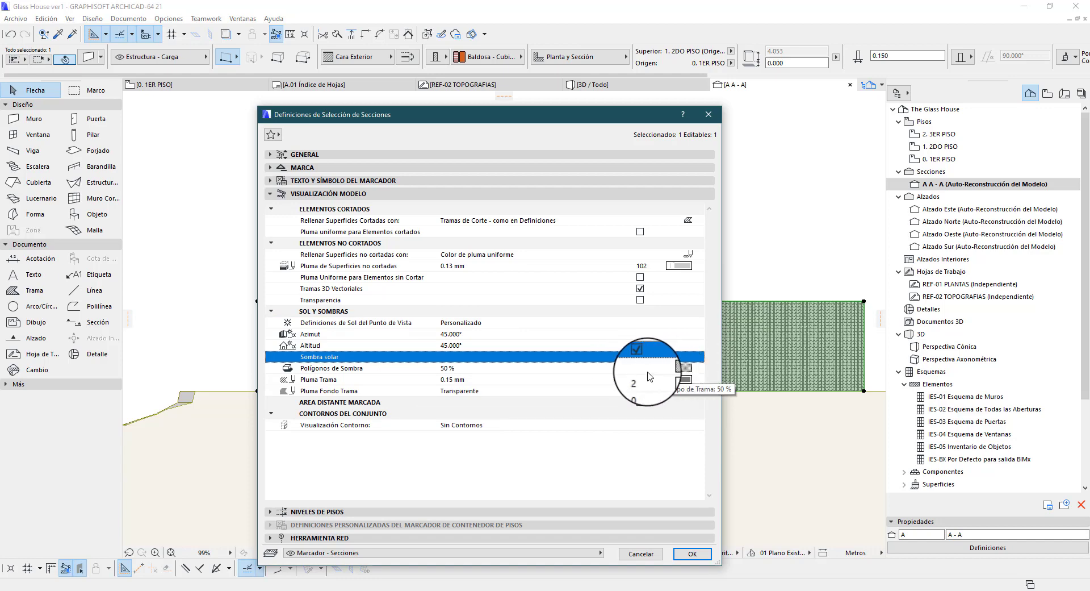
pyautogui.click(693, 552)
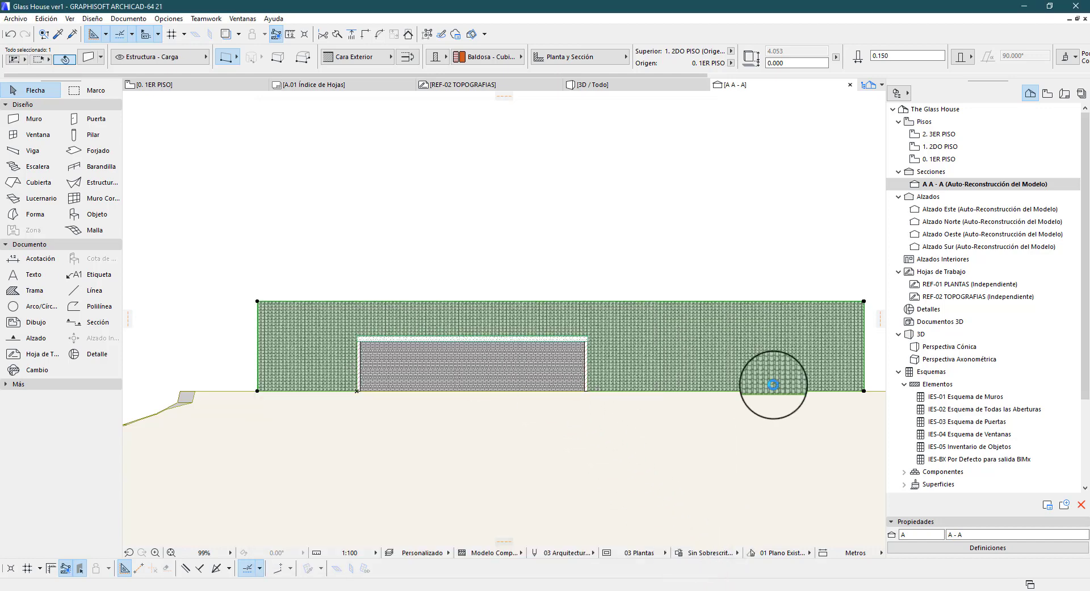
pyautogui.press('Escape')
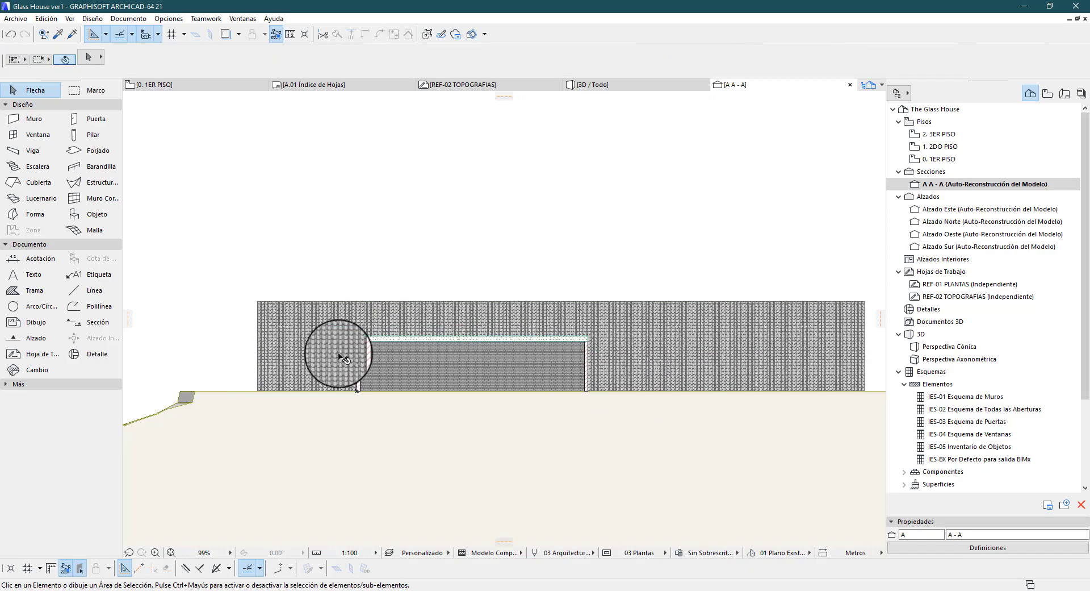
pyautogui.scroll(2, 340, 355)
pyautogui.scroll(-2, 661, 385)
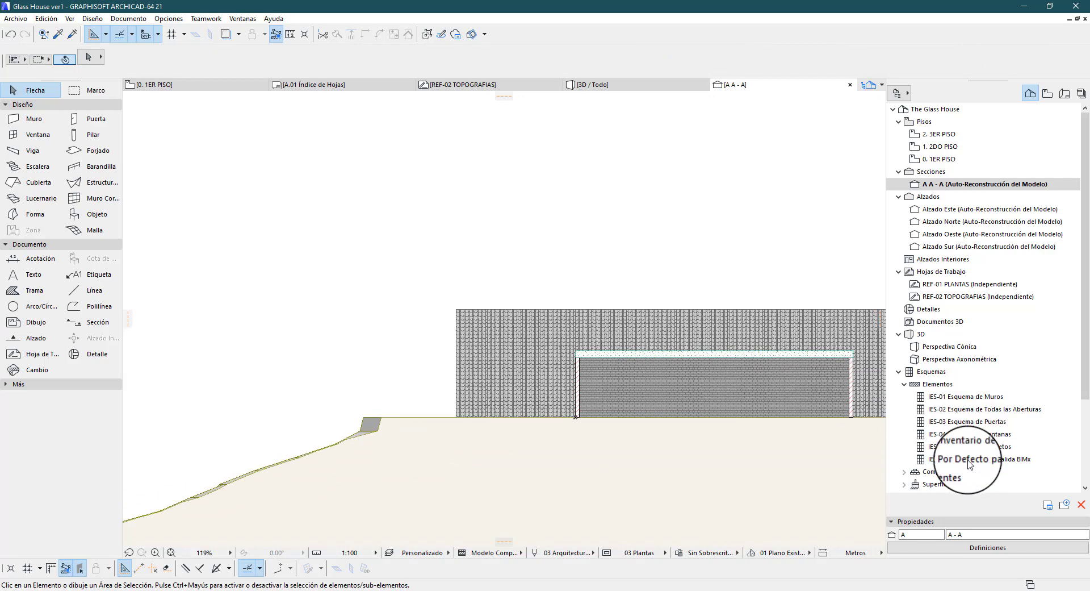
# Turn off Sombra solar for section A - A, review its marker and general settings, and apply the change
pyautogui.rightClick(970, 184)
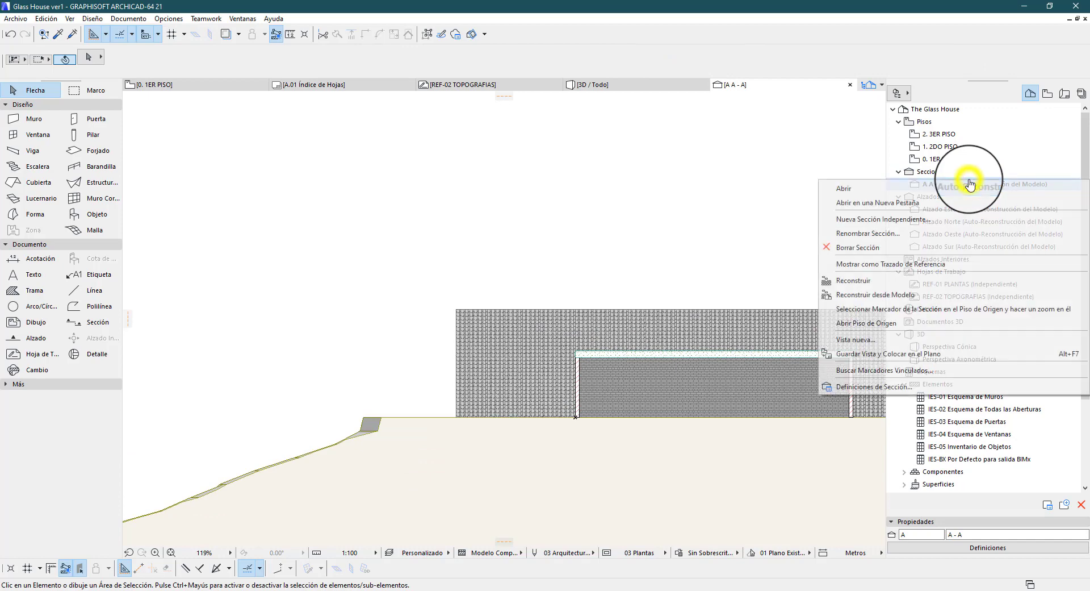
pyautogui.click(875, 383)
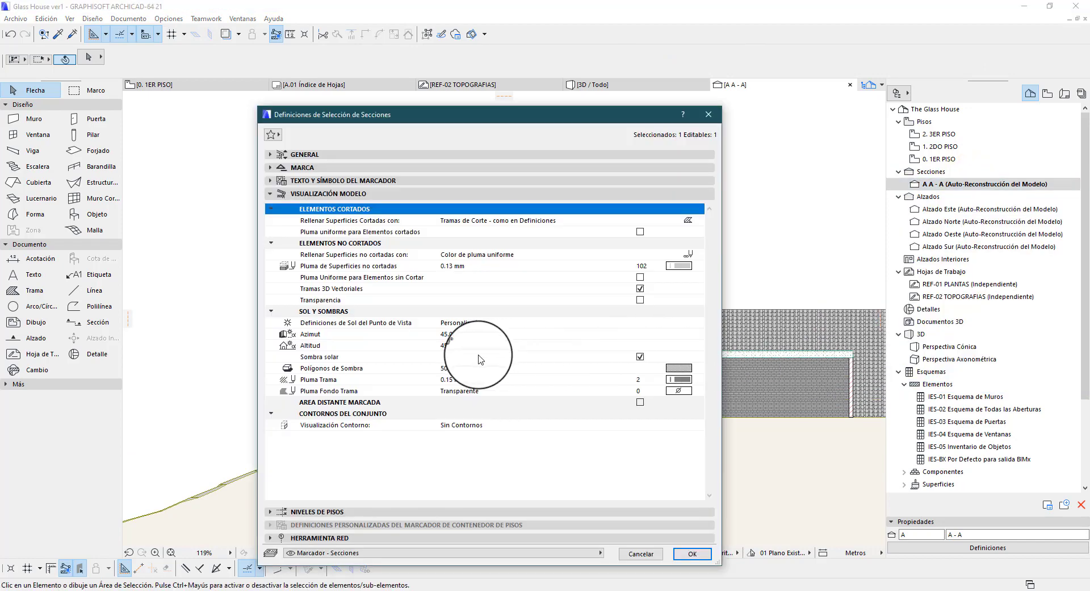
pyautogui.click(640, 356)
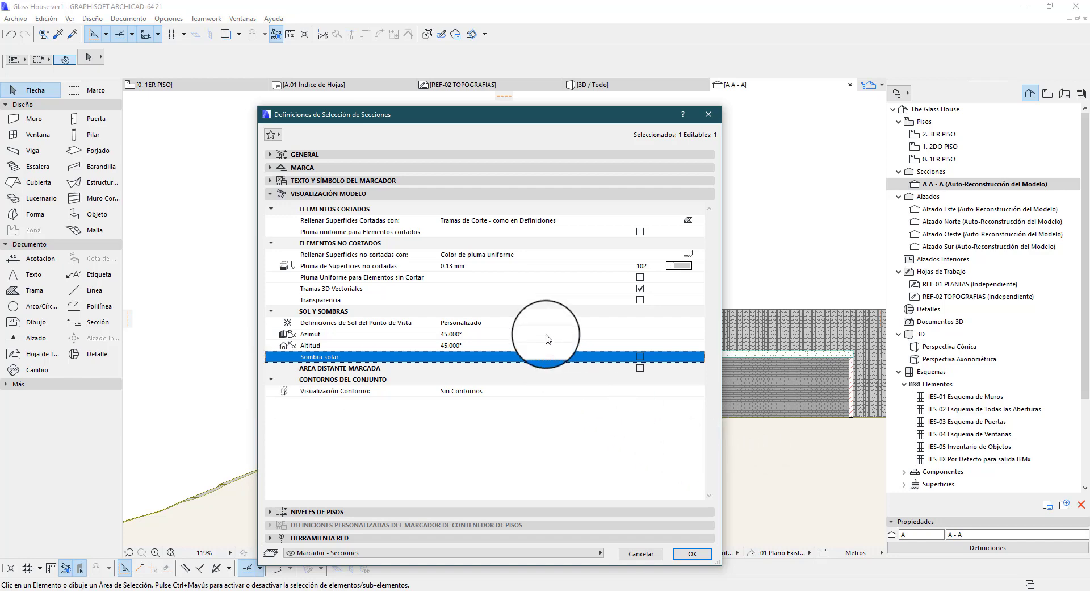
pyautogui.click(303, 167)
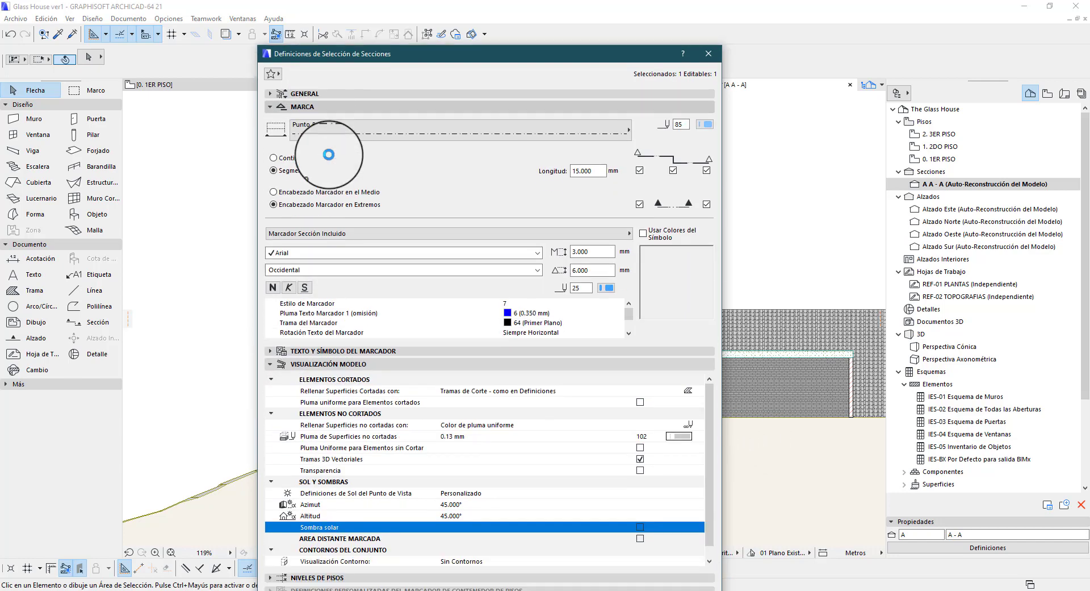
pyautogui.click(403, 50)
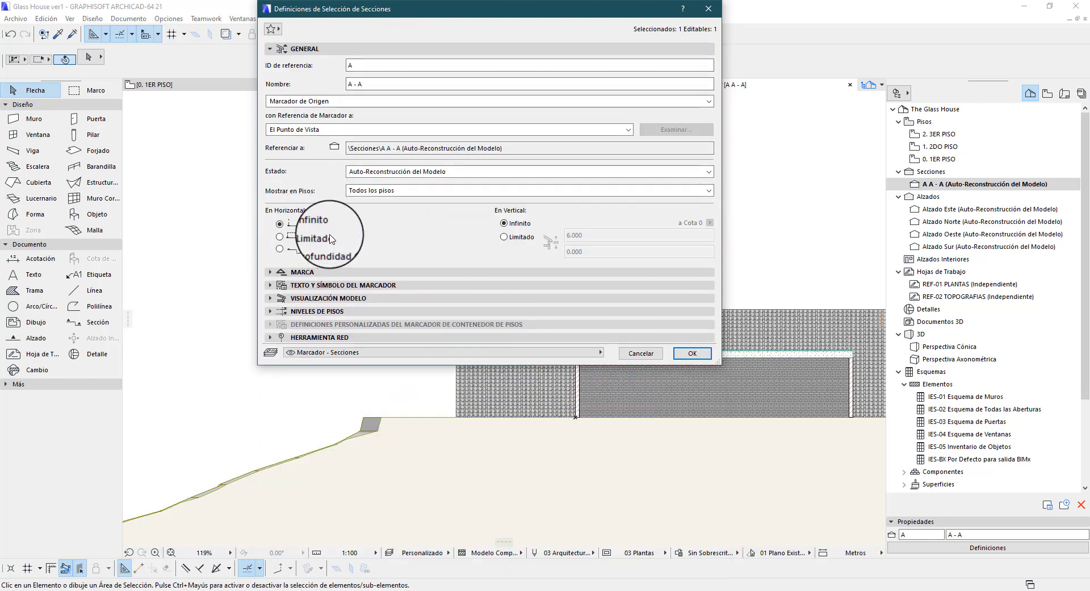
pyautogui.click(692, 353)
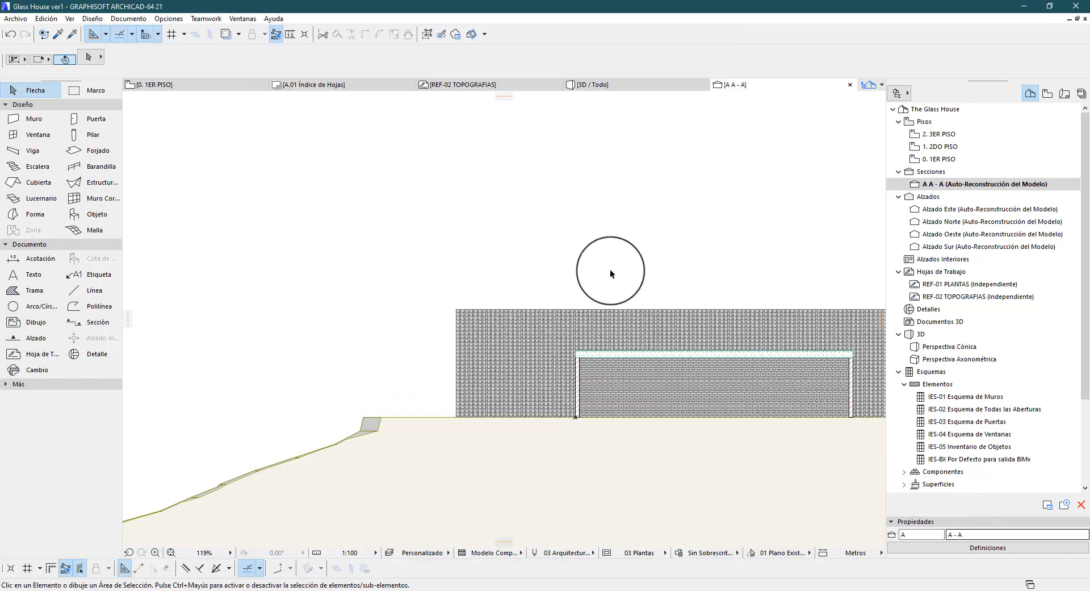
# Switch to the 1ER PISO floor plan and set the horizontal range of section A - A to Limitado
pyautogui.press('F2')
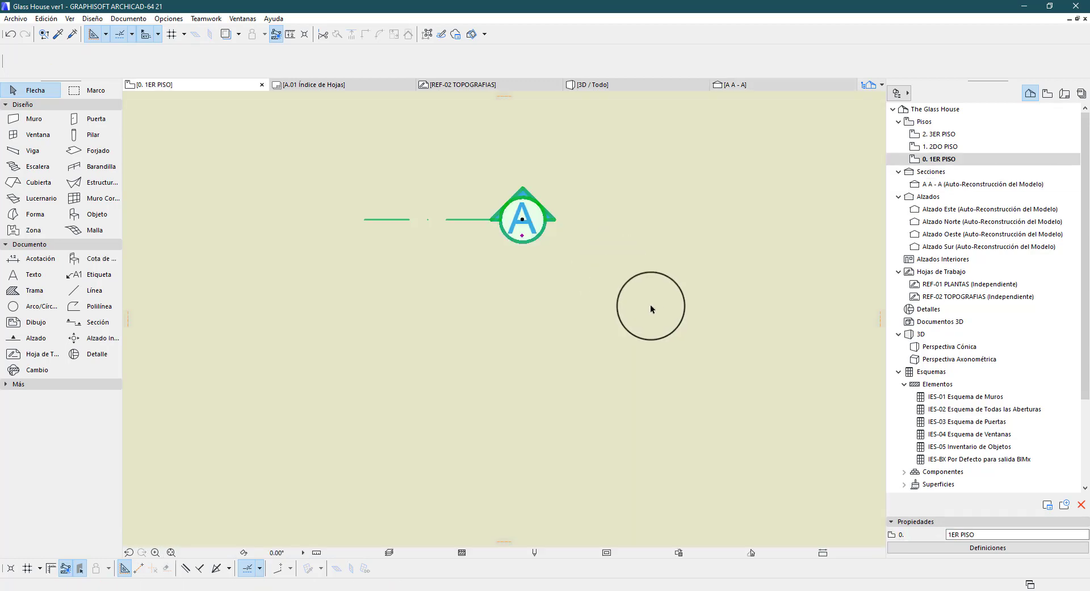
pyautogui.scroll(-15, 579, 309)
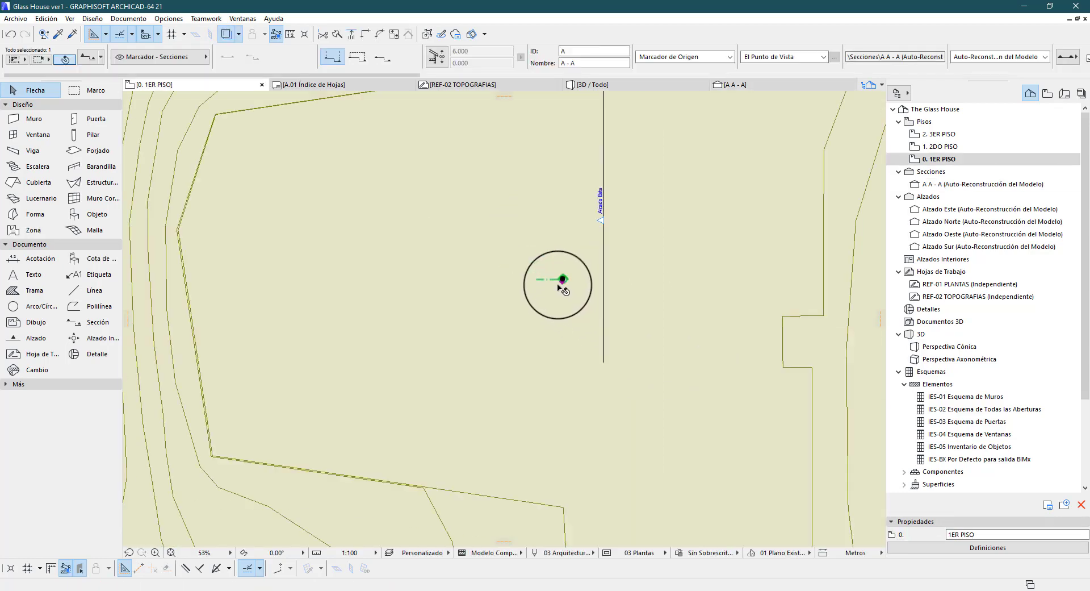
pyautogui.scroll(3, 532, 274)
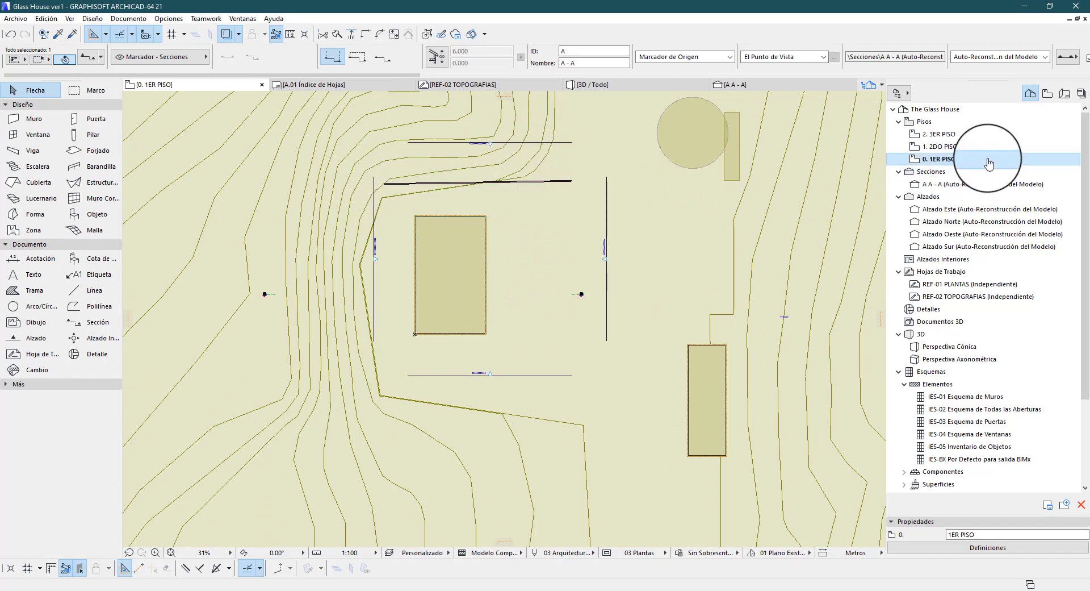
pyautogui.click(931, 184)
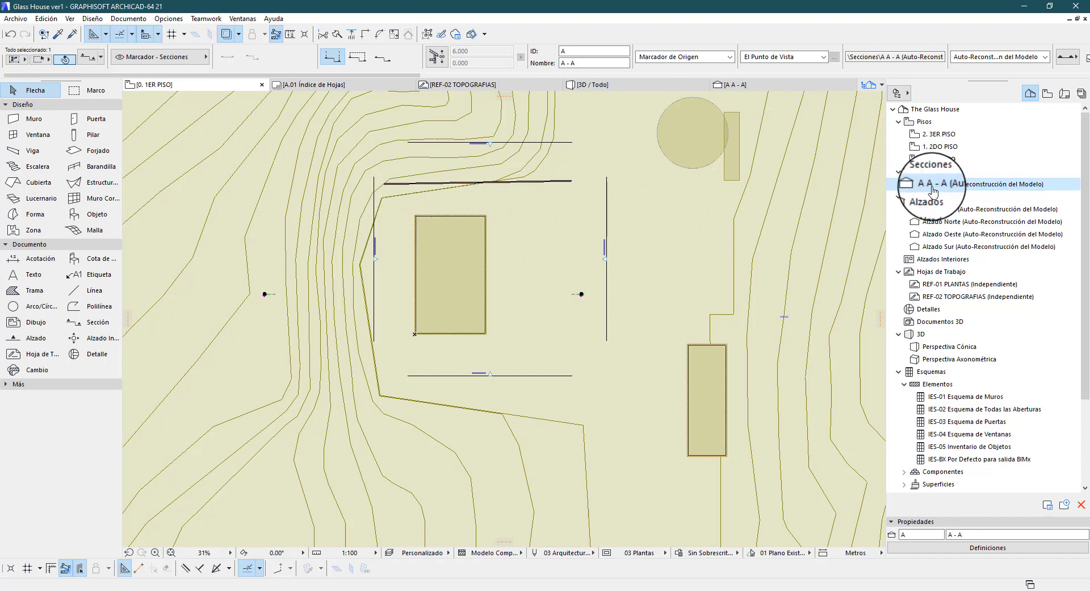
pyautogui.click(988, 547)
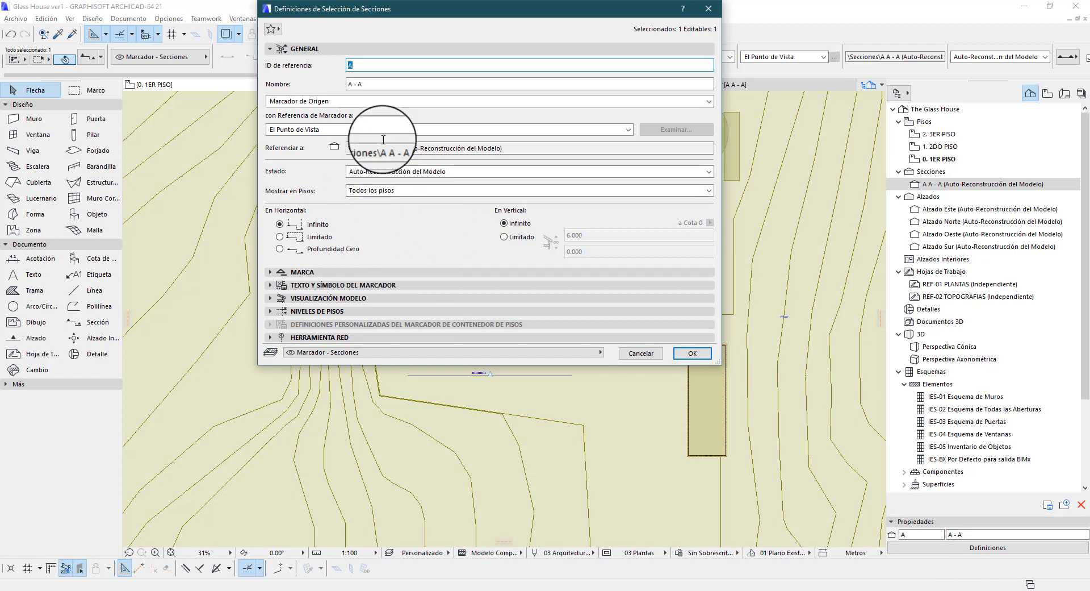
pyautogui.moveTo(539, 14); pyautogui.dragTo(498, 452)
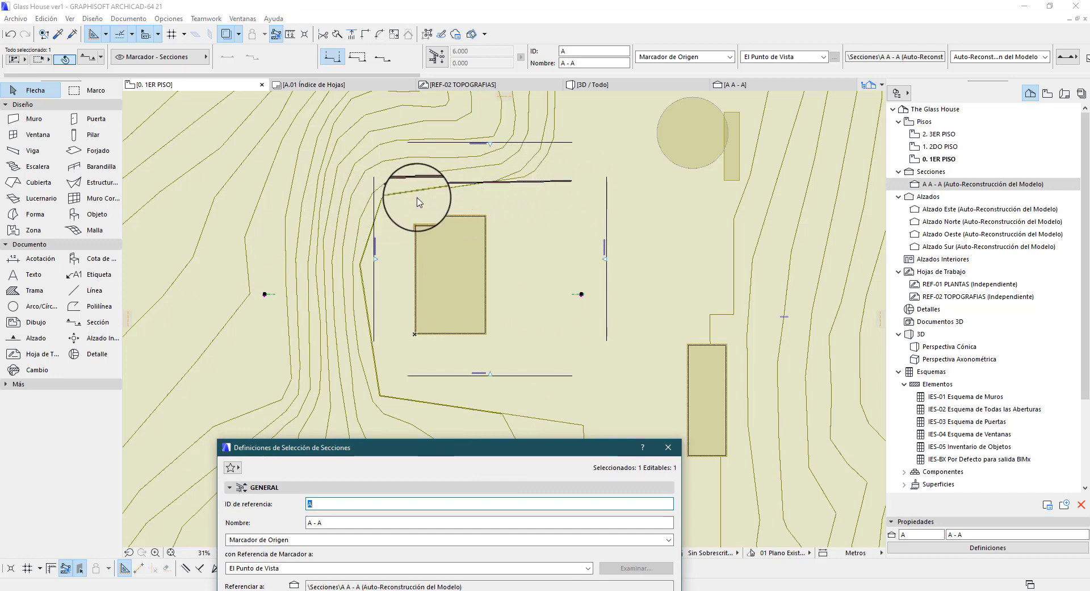
pyautogui.moveTo(462, 448); pyautogui.dragTo(495, 194)
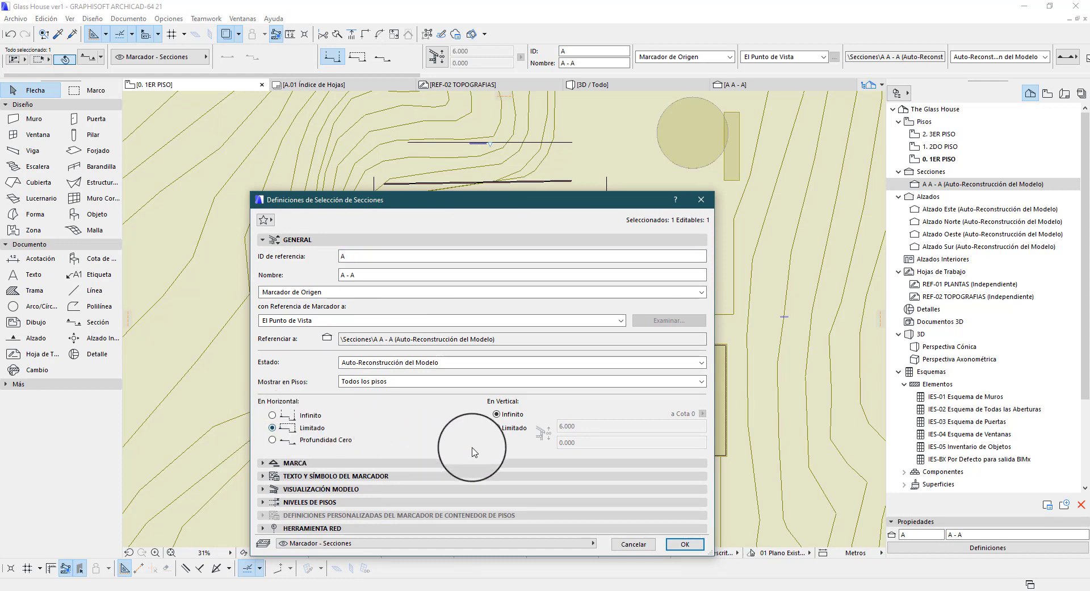
pyautogui.click(685, 543)
# Apply the limited horizontal range and move the section's depth limit line outward, just beyond the upper edge of the central rectangular building
pyautogui.click(617, 339)
pyautogui.click(568, 216)
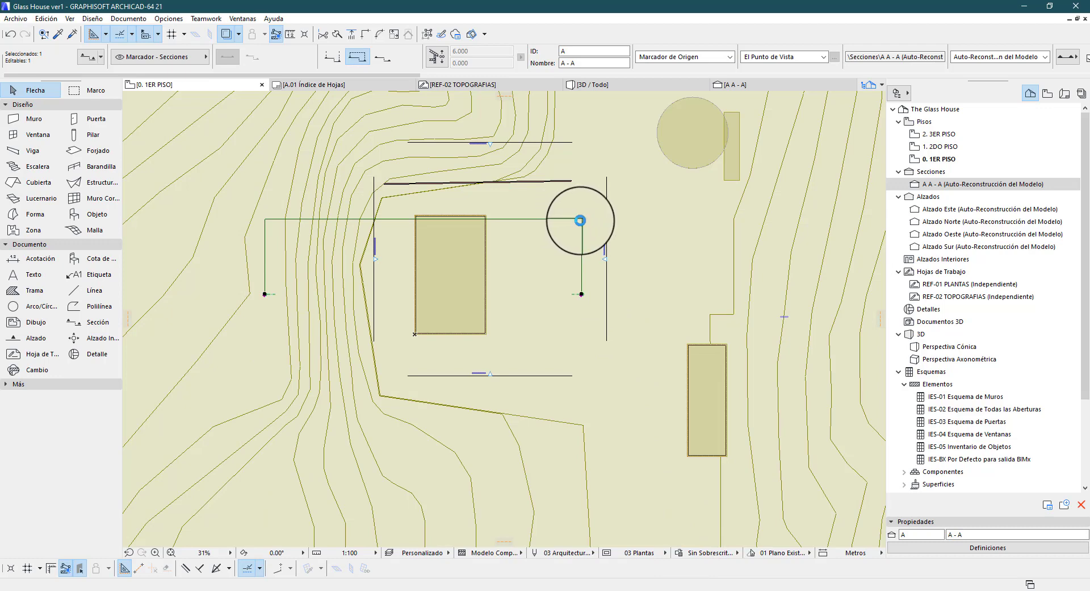
pyautogui.click(580, 220)
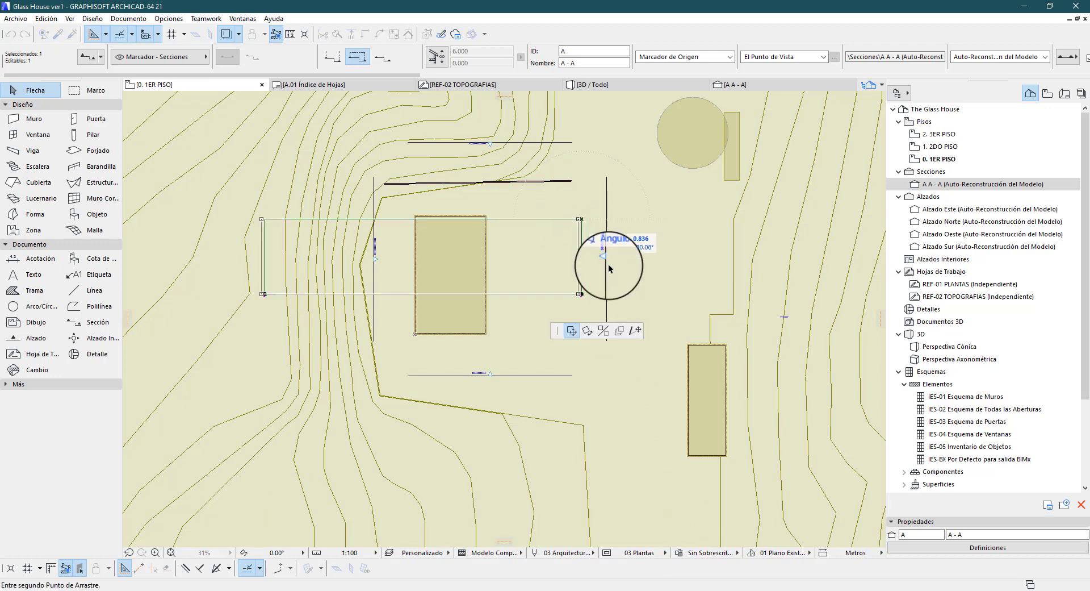
pyautogui.click(582, 220)
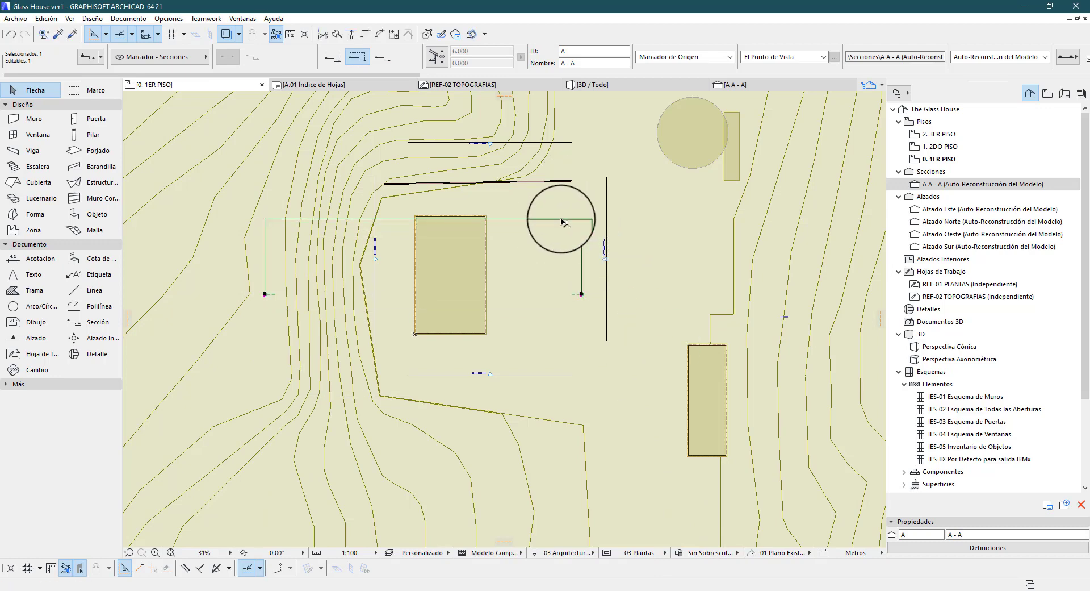
pyautogui.click(561, 220)
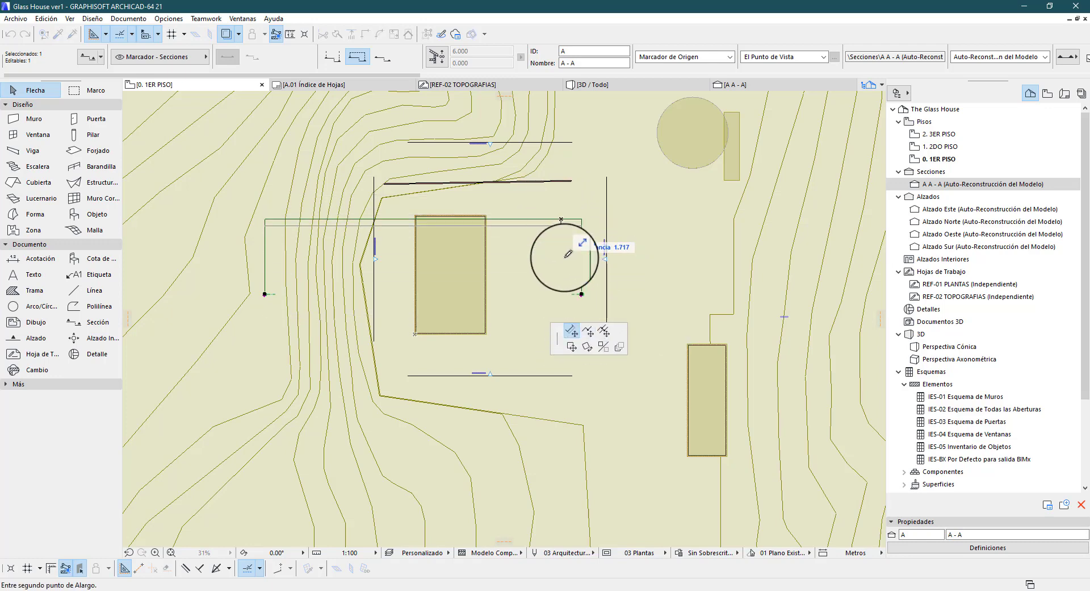
pyautogui.click(573, 330)
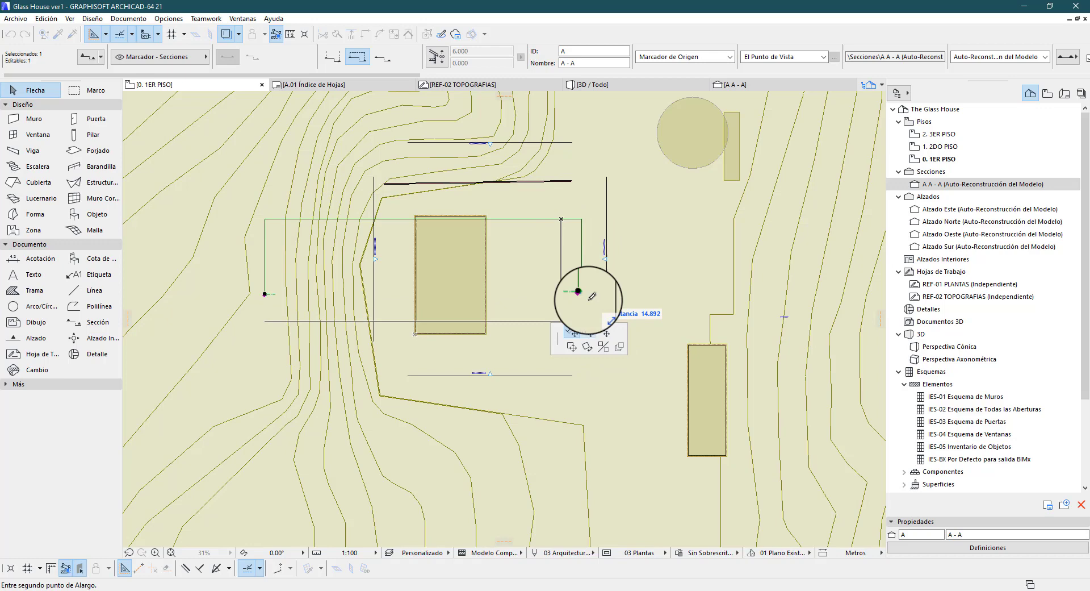
pyautogui.click(556, 204)
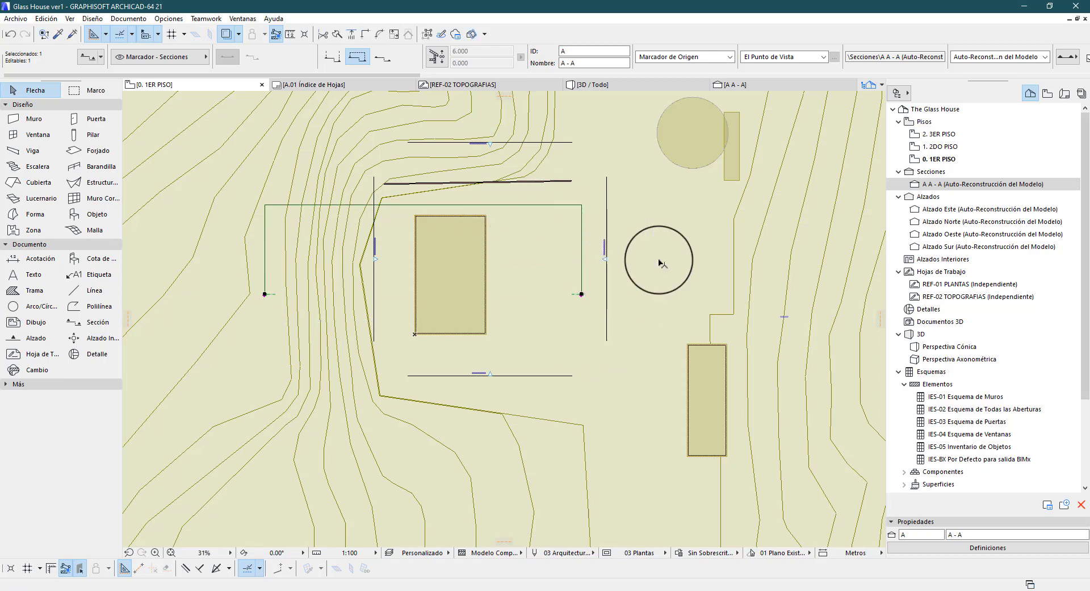
# Open section A - A to check the limited depth, and change its horizontal range to Profundidad Cero
pyautogui.doubleClick(934, 184)
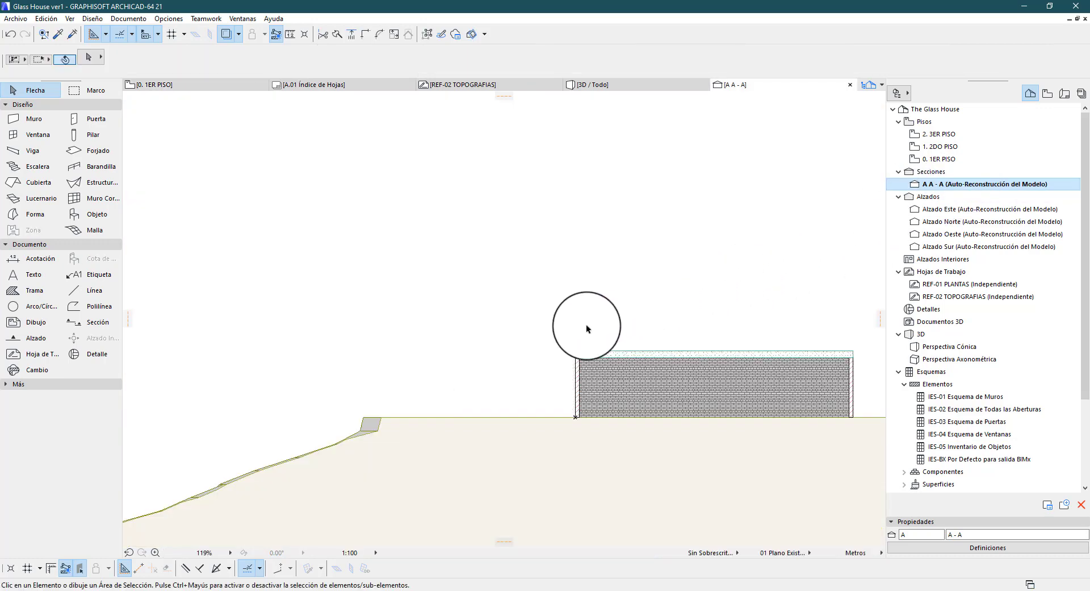
pyautogui.scroll(-5, 456, 297)
pyautogui.scroll(4, 622, 340)
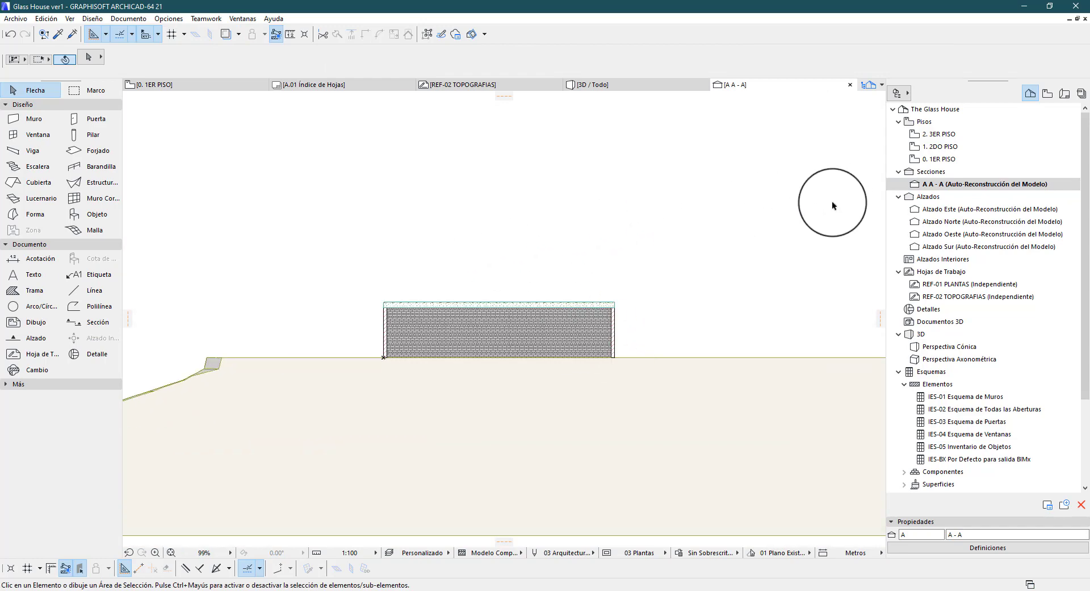
pyautogui.click(988, 547)
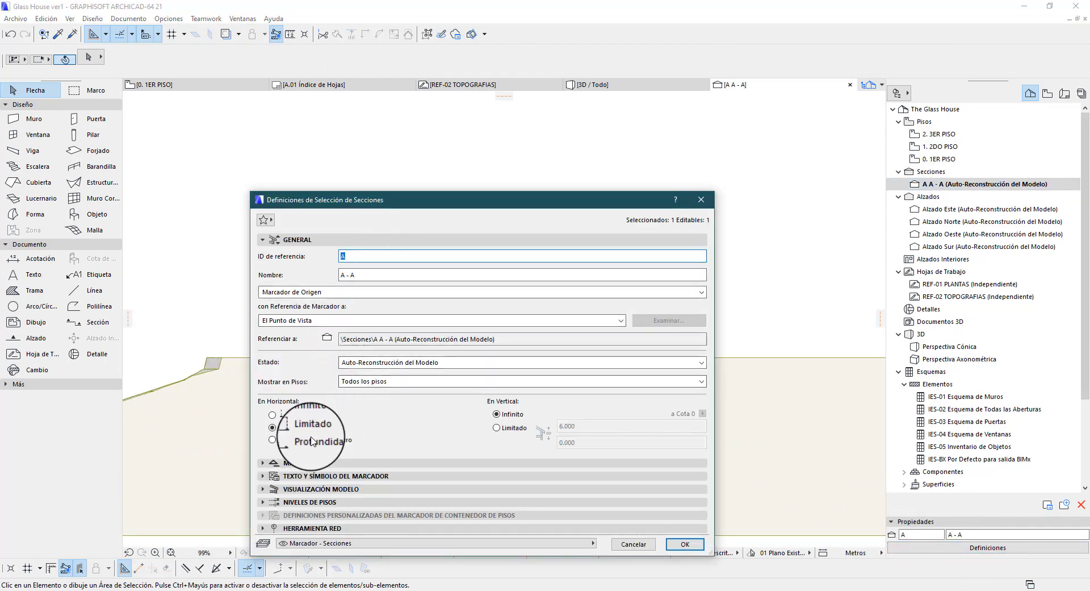
pyautogui.click(685, 544)
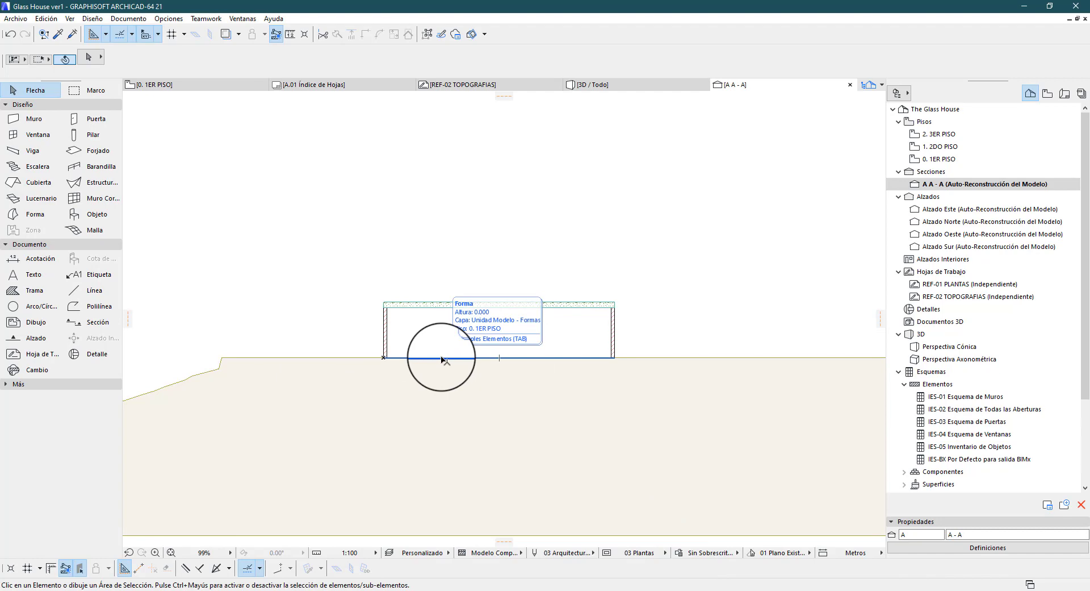
# Set section A - A's horizontal range to Infinito and its vertical range to Limitado, with limits of 6.000 and 0.000
pyautogui.click(988, 547)
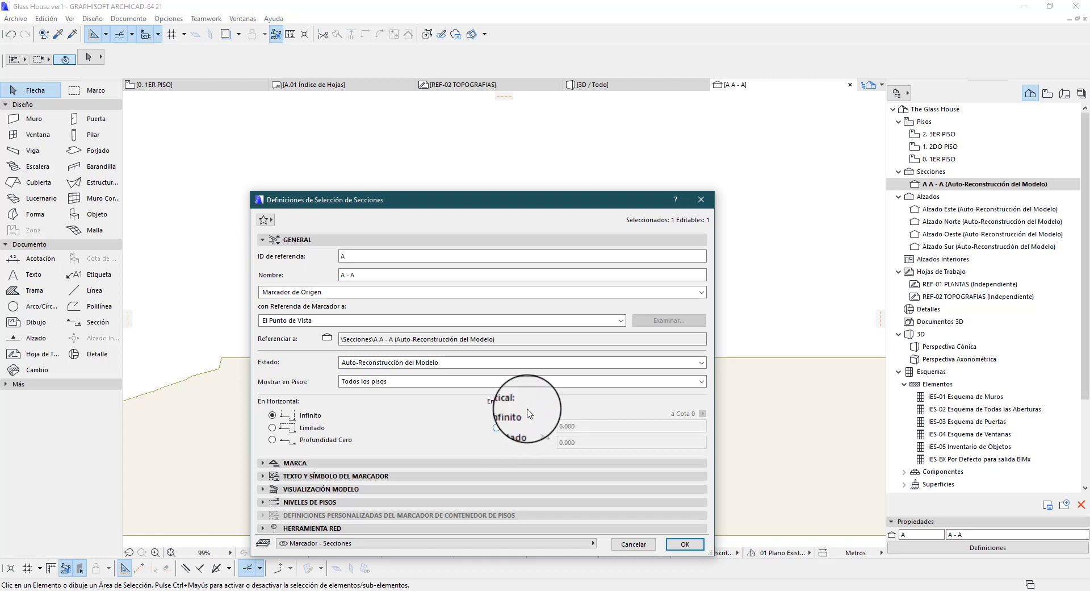
pyautogui.click(511, 427)
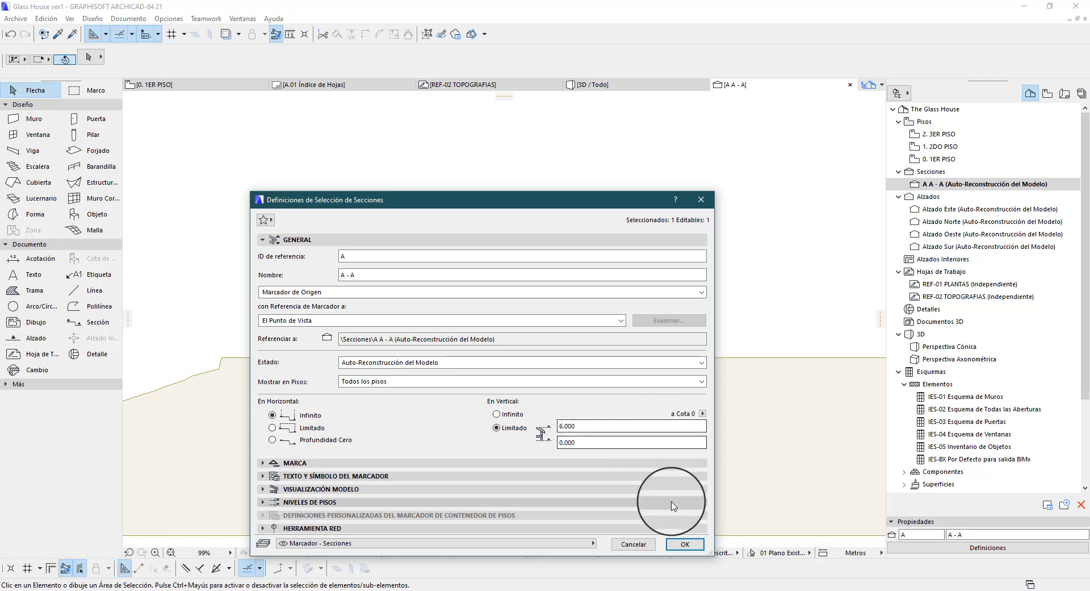
pyautogui.click(684, 544)
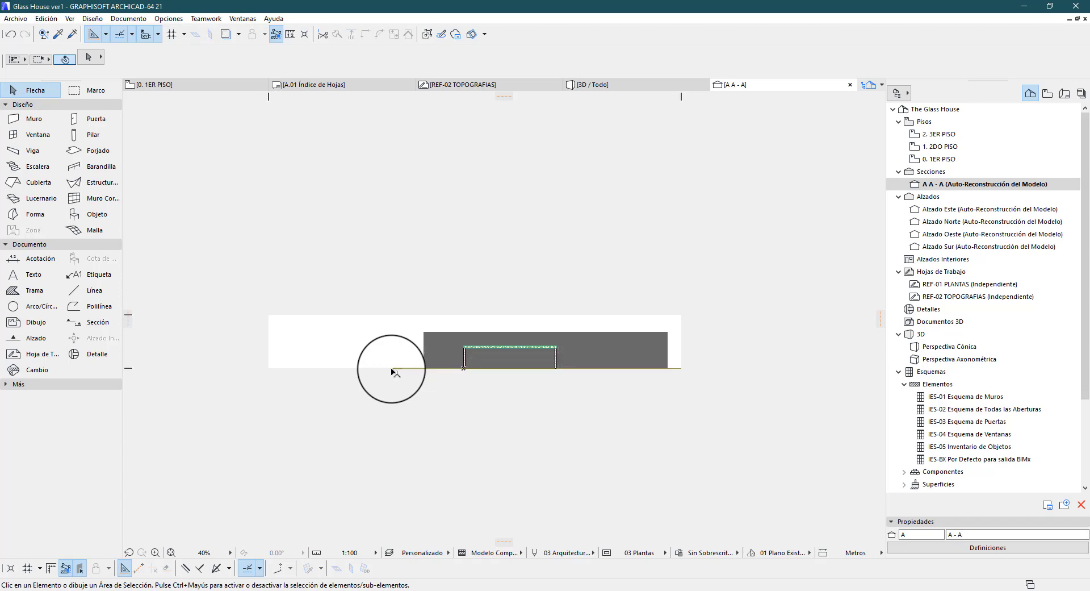
# Set the lower vertical limit of section A - A to -2 and check the terrain cut
pyautogui.click(965, 547)
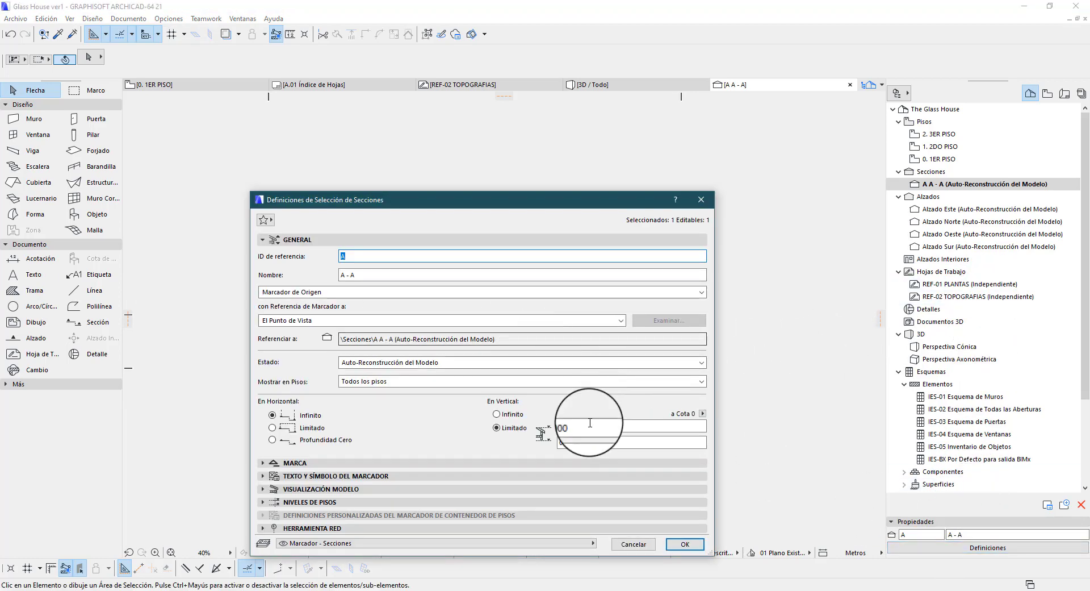
pyautogui.click(594, 442)
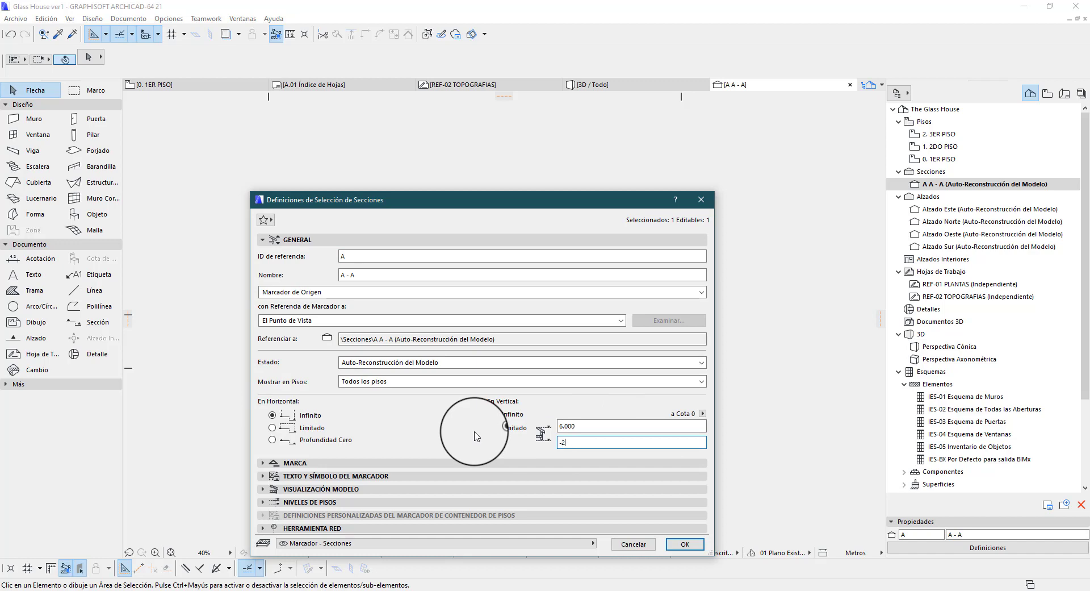
pyautogui.click(685, 544)
pyautogui.scroll(5, 397, 369)
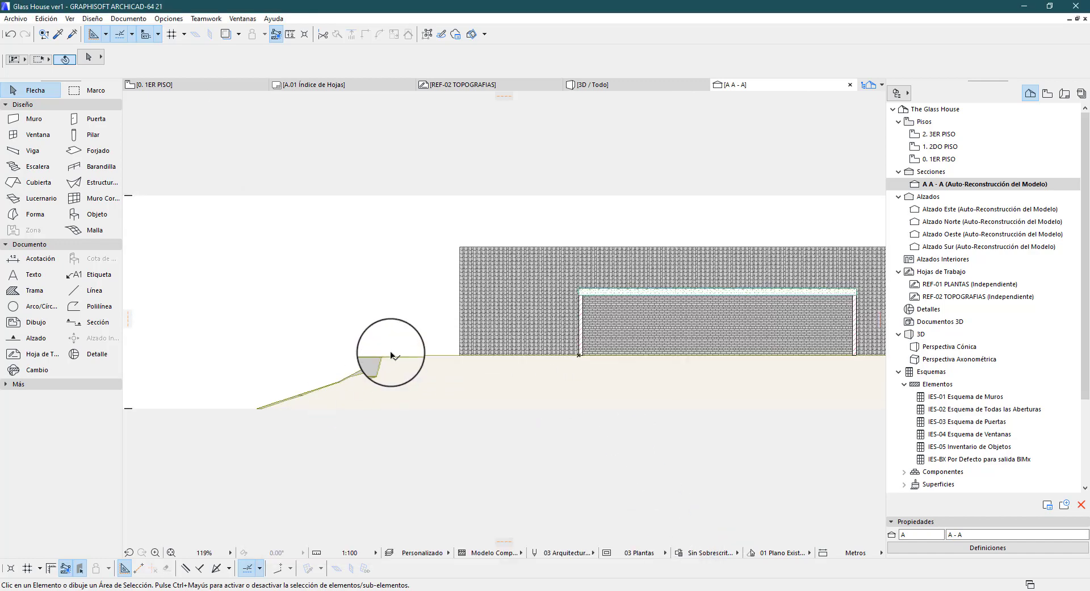
pyautogui.scroll(-4, 391, 352)
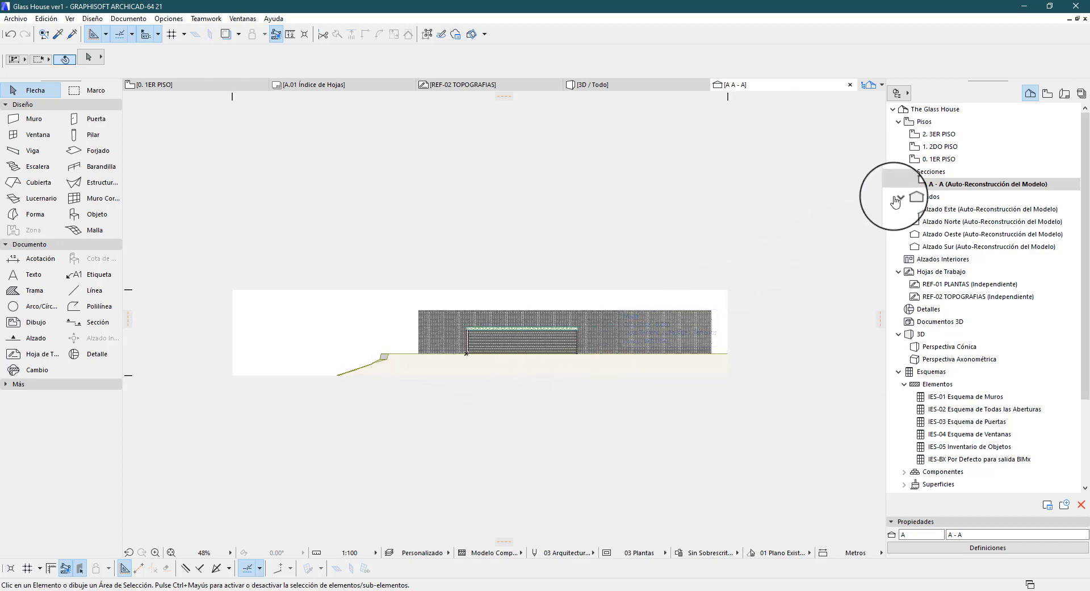
# Set the vertical range of section A - A to Infinito, apply it and inspect the terrain and walls
pyautogui.click(988, 548)
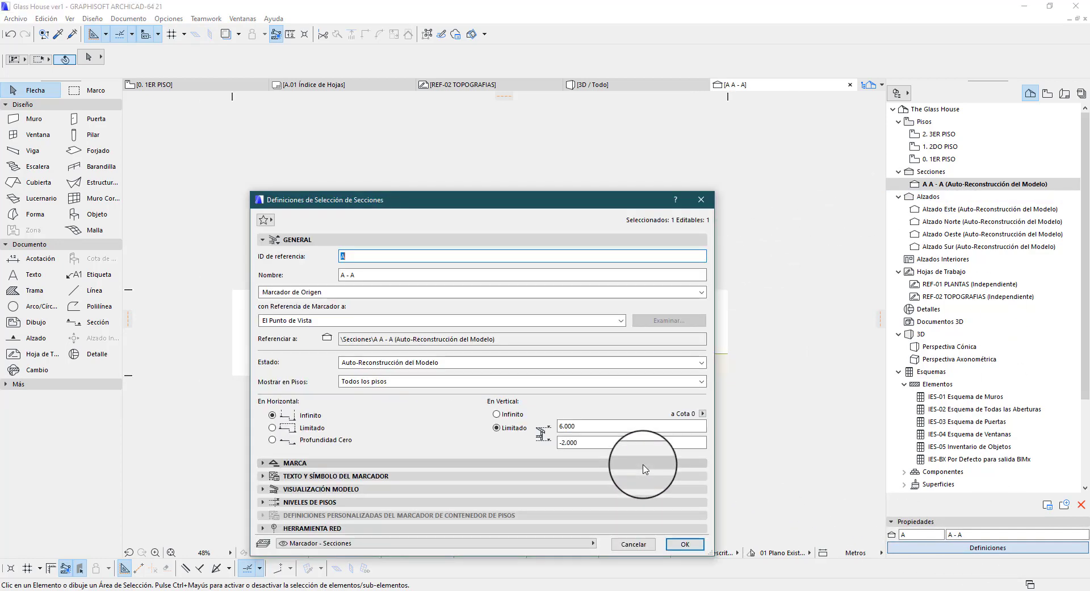
pyautogui.click(494, 415)
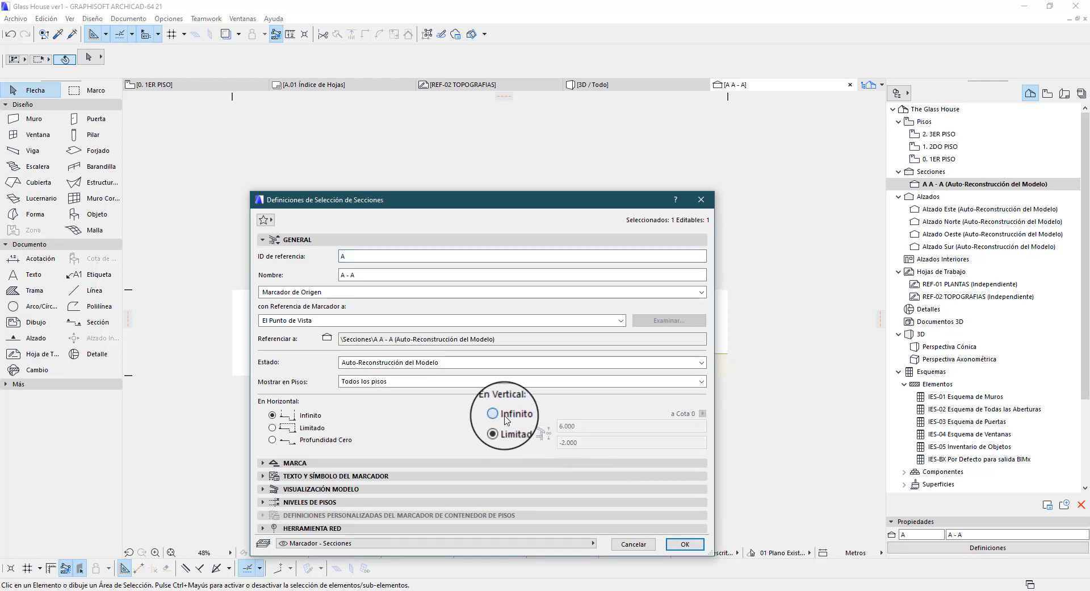
pyautogui.moveTo(420, 209); pyautogui.dragTo(432, 128)
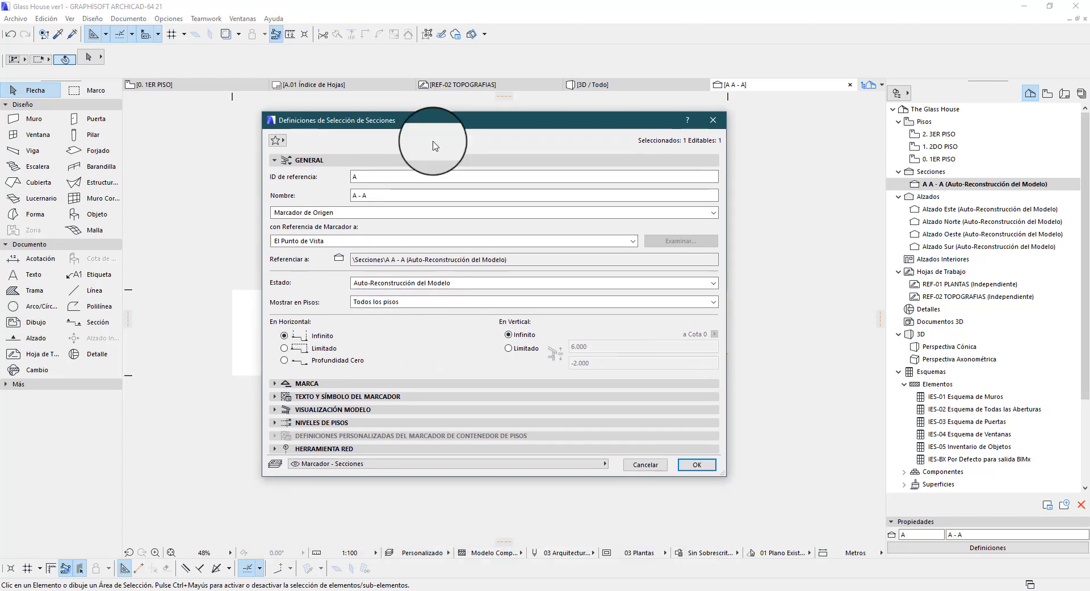
pyautogui.click(703, 466)
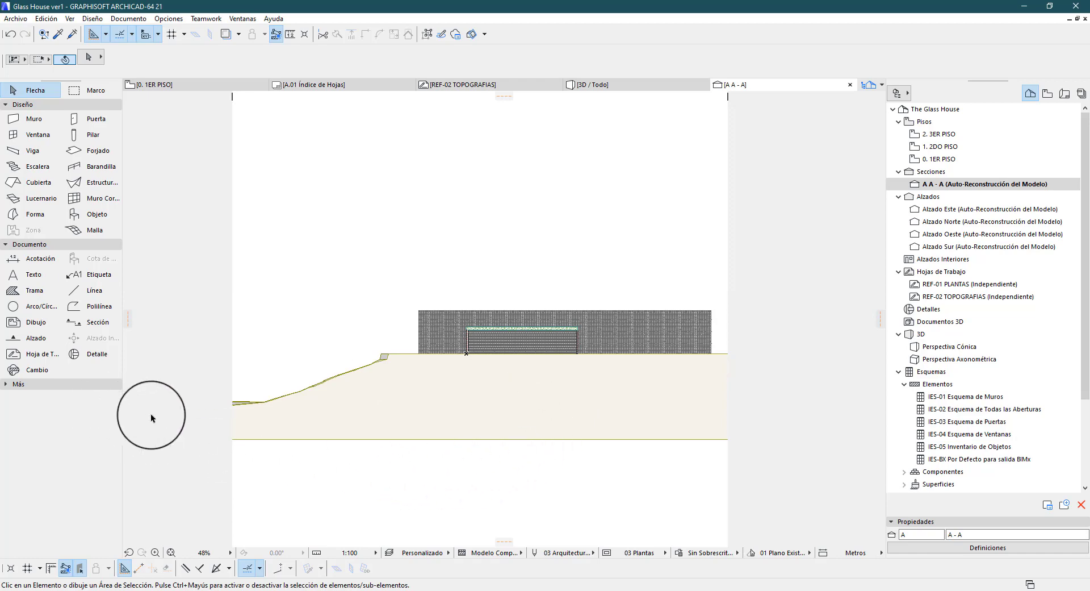
pyautogui.scroll(3, 436, 375)
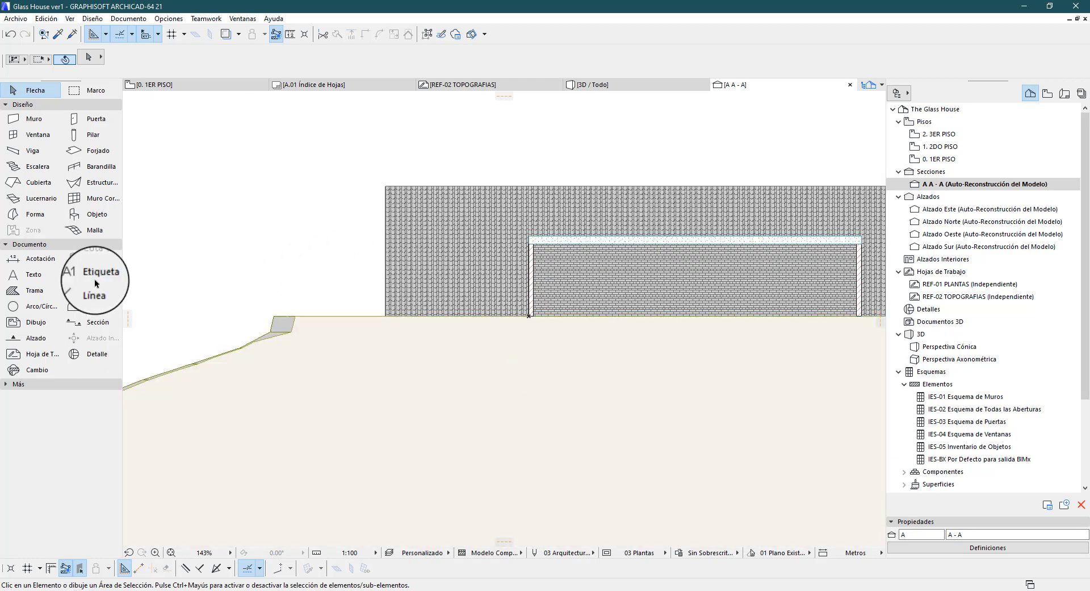
pyautogui.scroll(-3, 537, 334)
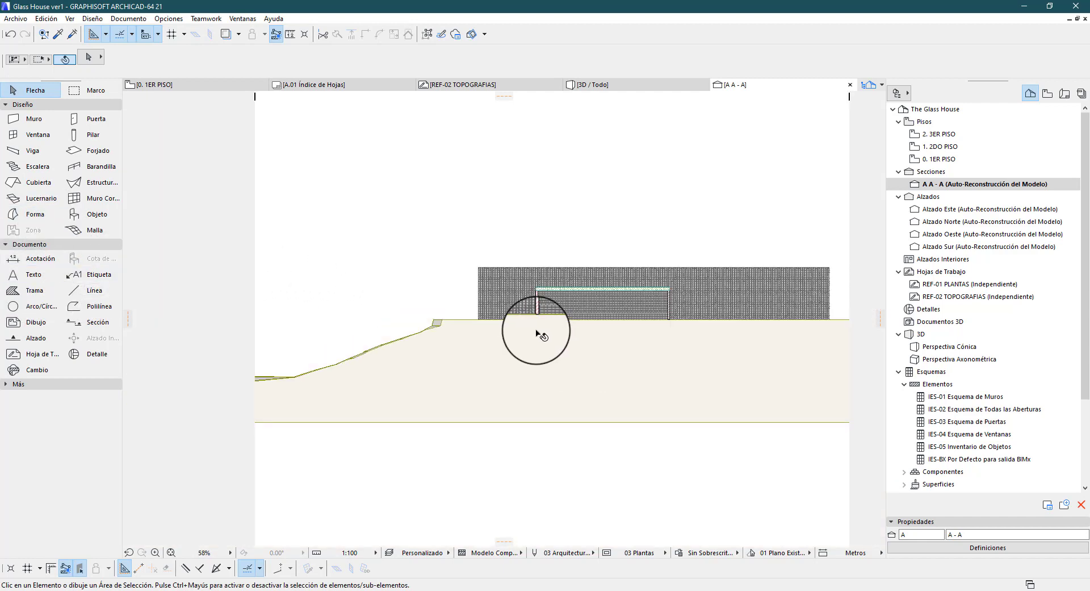
pyautogui.scroll(5, 449, 322)
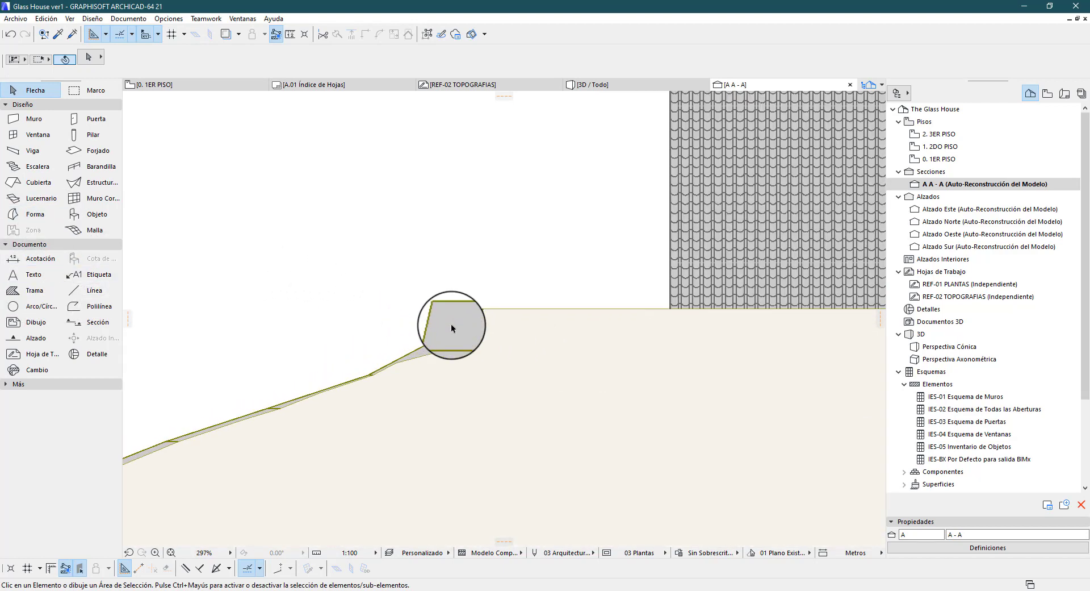
pyautogui.scroll(-6, 451, 323)
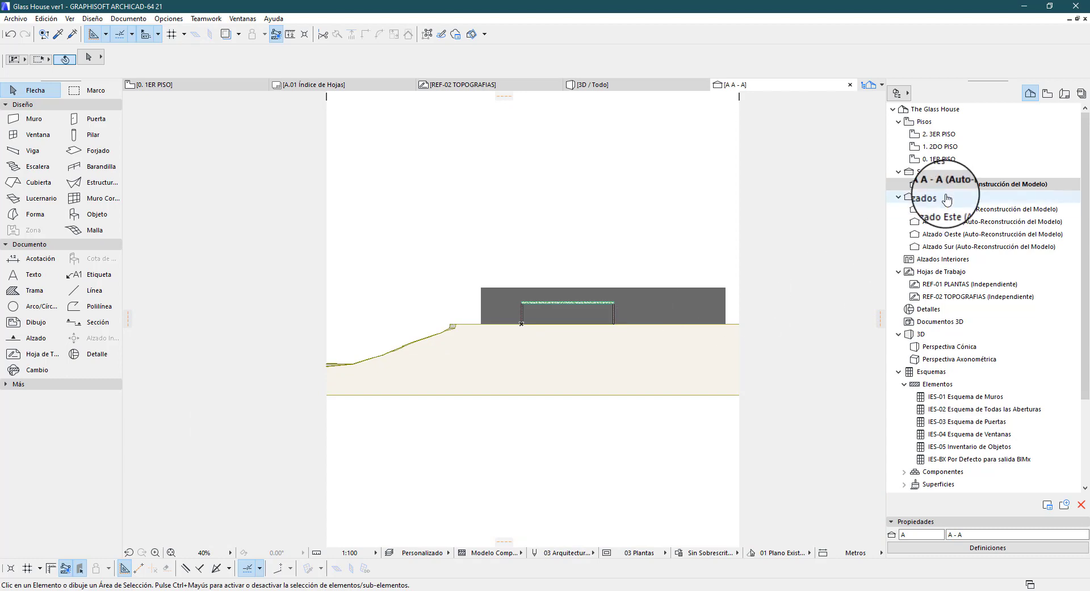
# Return to the 1ER PISO floor plan and open the default settings of the Alzado tool
pyautogui.press('F2')
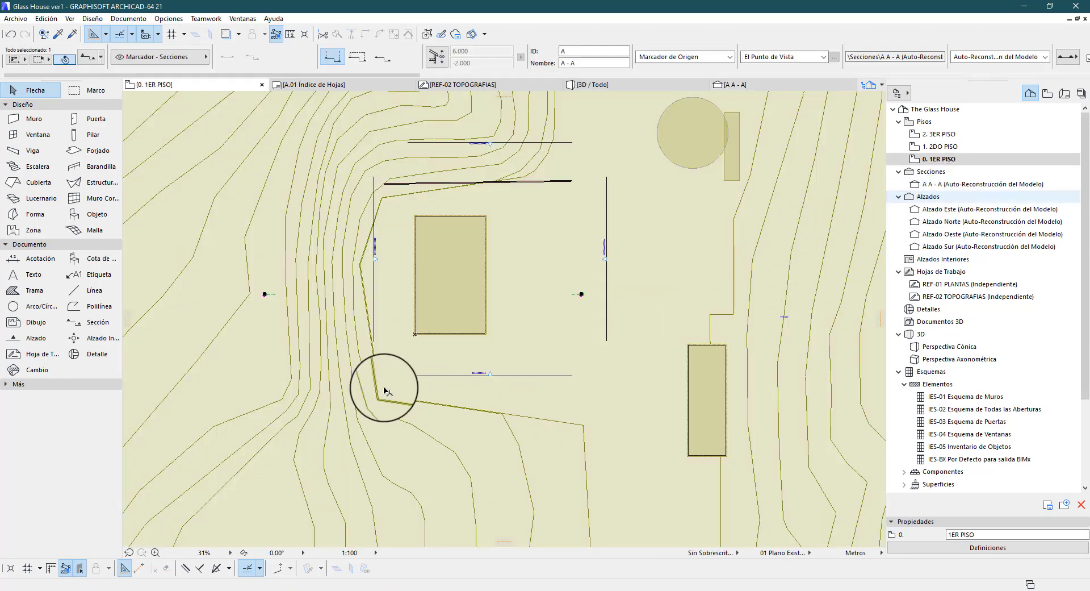
pyautogui.scroll(-1, 336, 339)
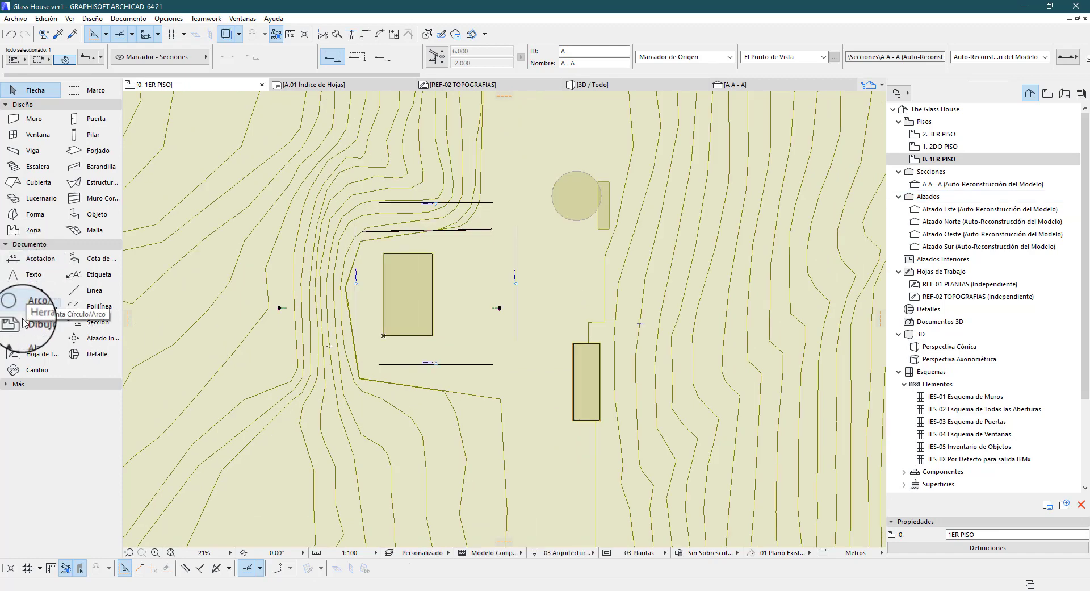
pyautogui.click(27, 340)
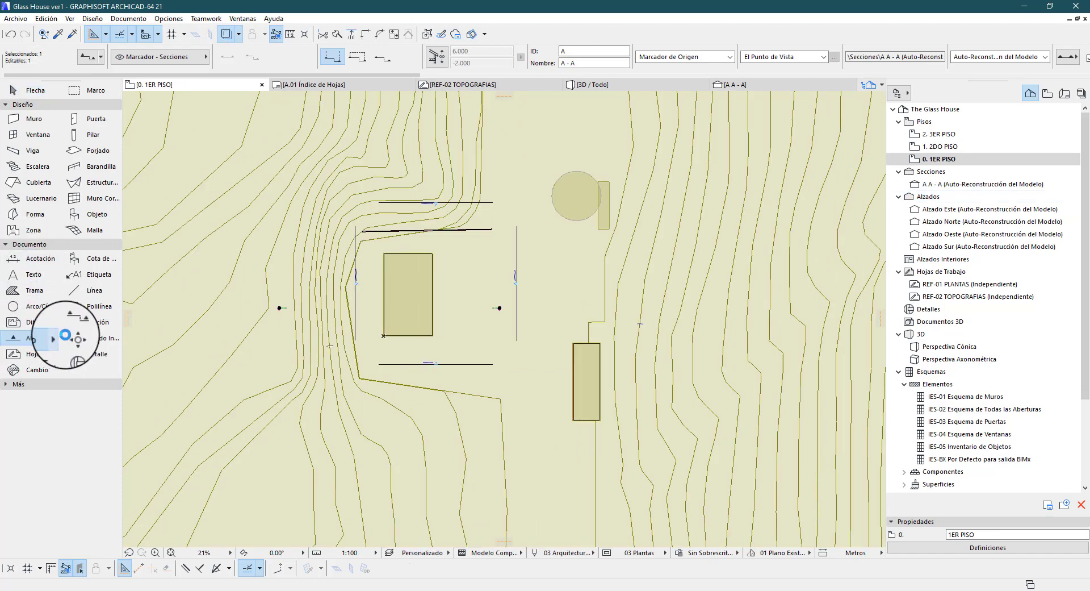
pyautogui.hotkey('ctrl', 't')
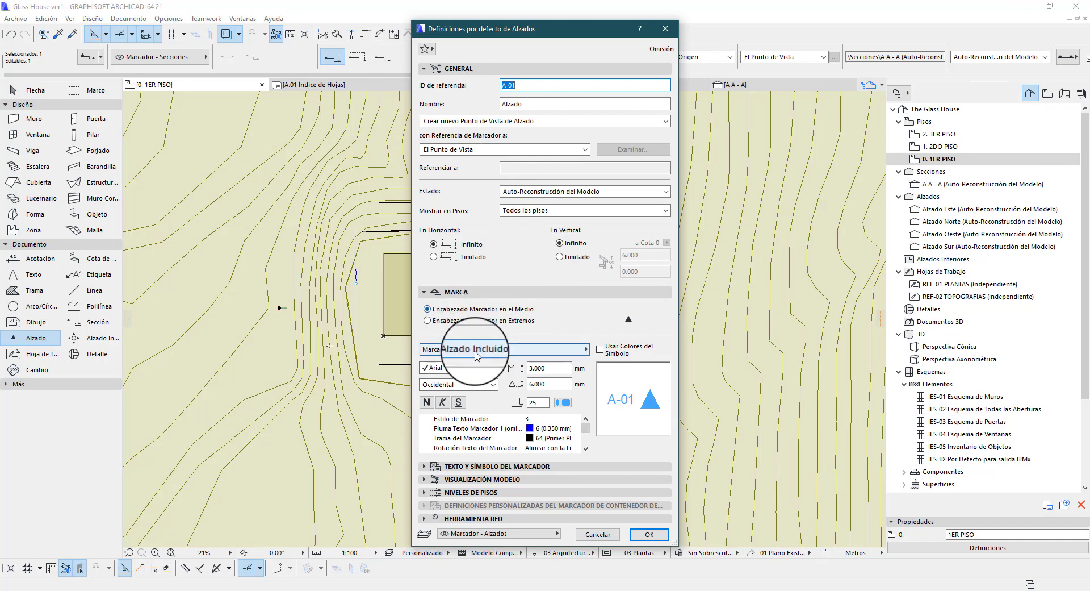
# Review the marker, marker text, Visualización Modelo and Niveles de Pisos settings of the Alzado tool and accept the defaults
pyautogui.click(471, 70)
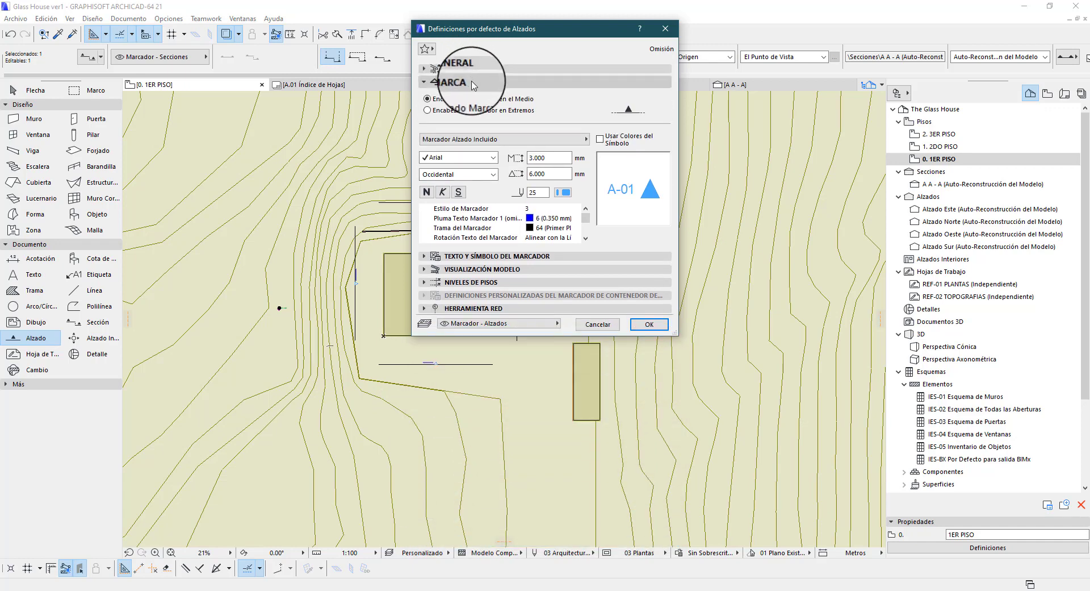
pyautogui.click(488, 256)
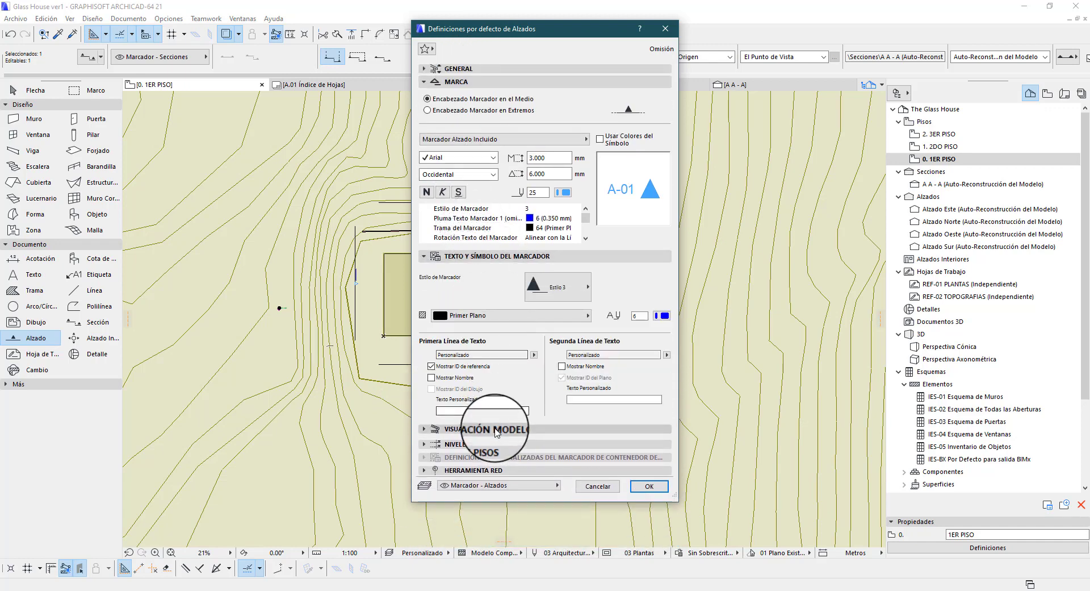
pyautogui.click(486, 428)
pyautogui.click(523, 84)
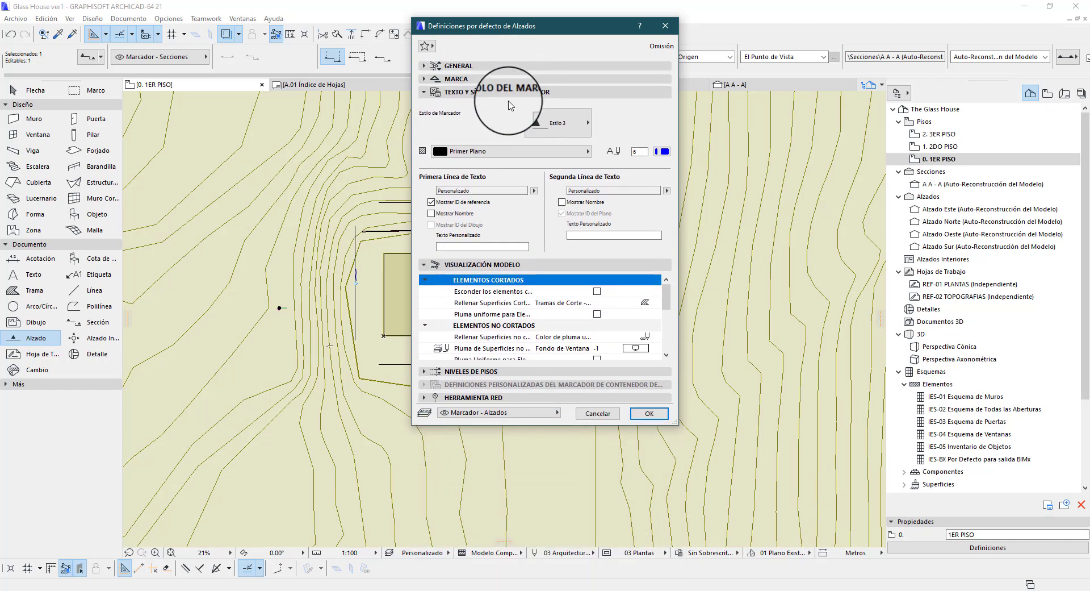
pyautogui.moveTo(676, 427); pyautogui.dragTo(805, 525)
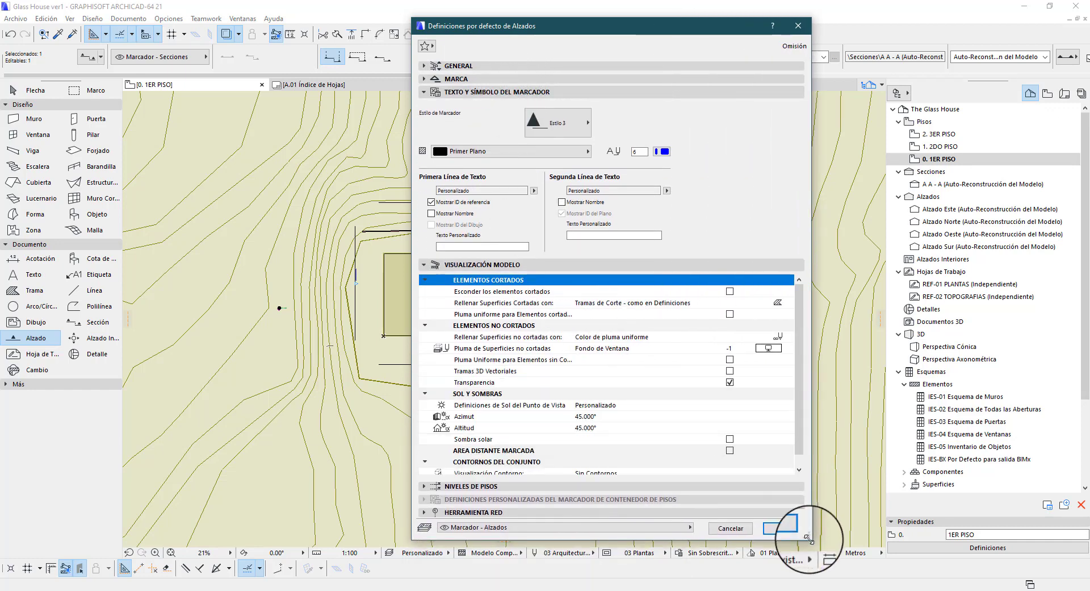
pyautogui.click(488, 92)
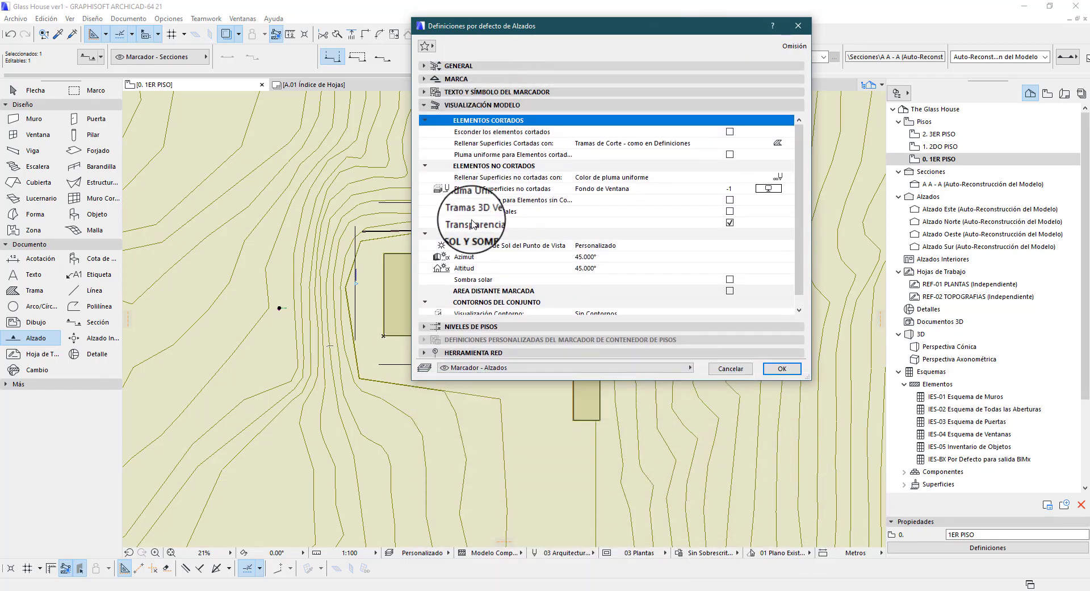
pyautogui.click(476, 328)
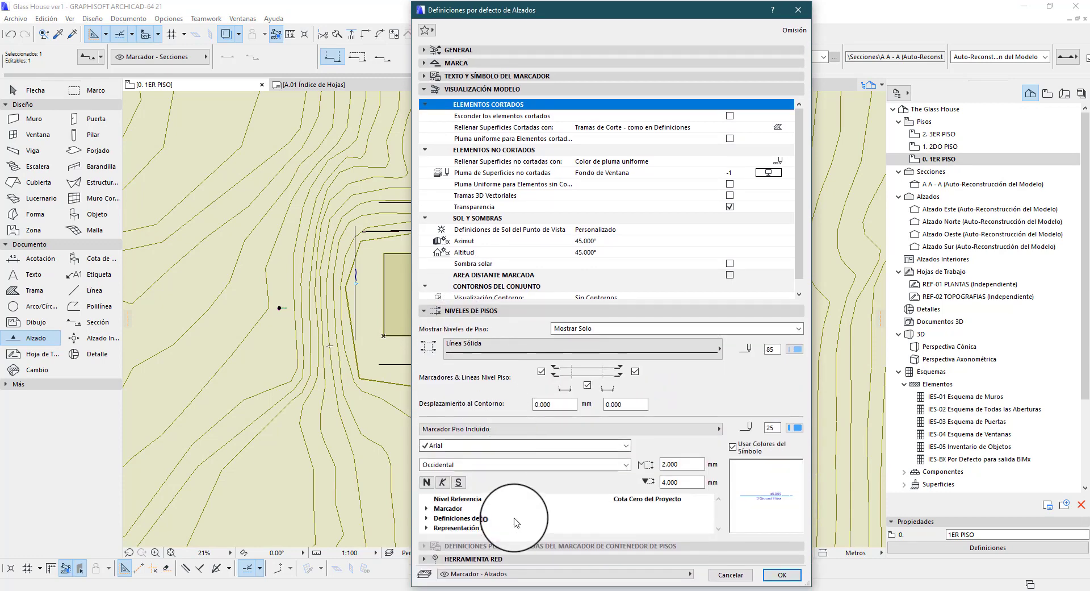
pyautogui.click(782, 557)
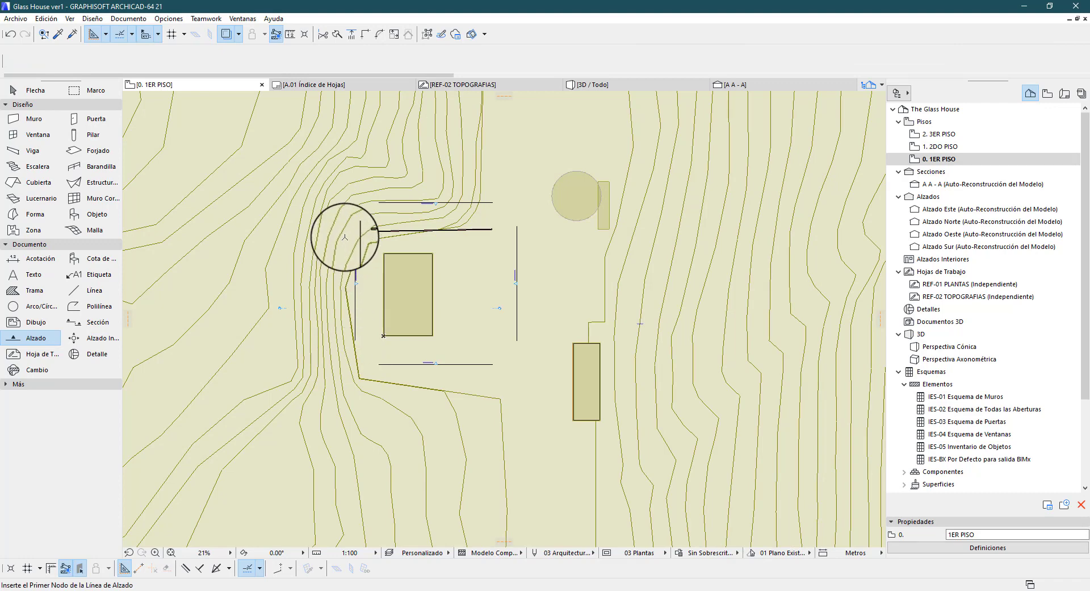
# Draw a vertical elevation line about 79 m long on the terrain west of the house, oriented toward the building
pyautogui.click(333, 215)
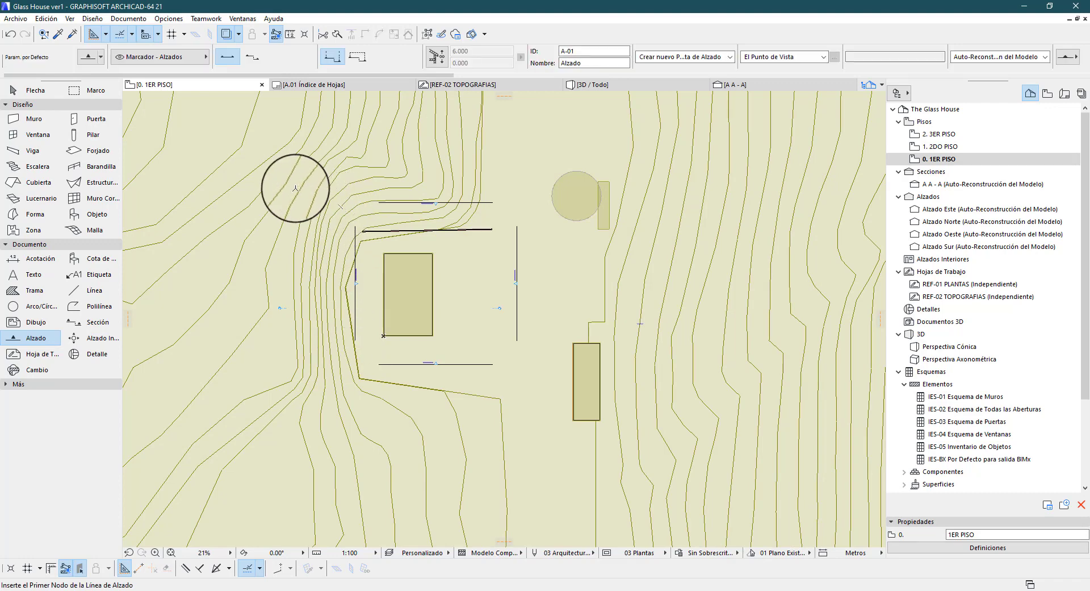
pyautogui.click(285, 133)
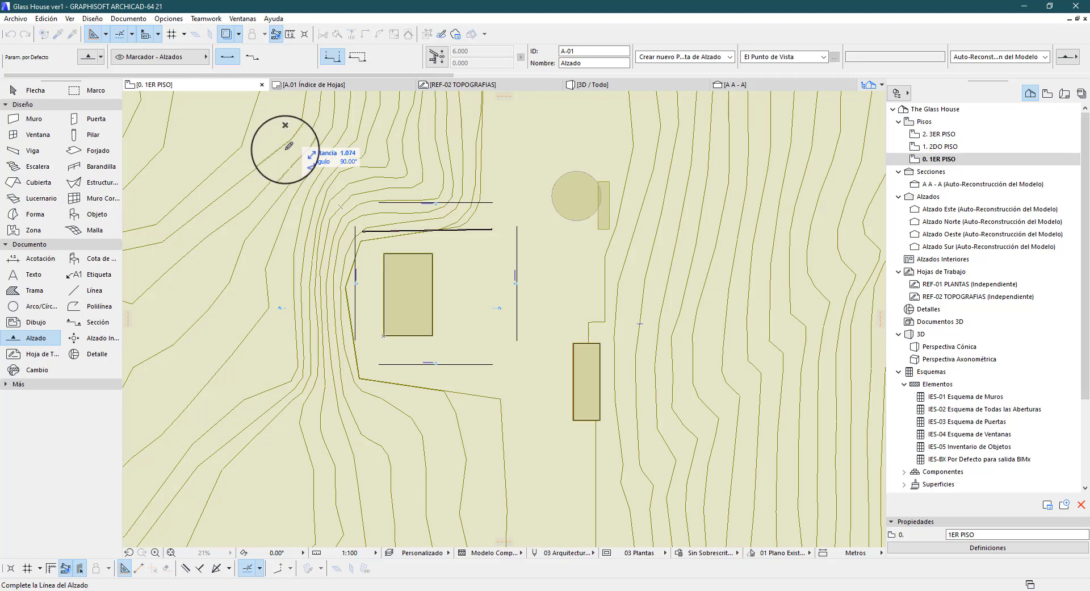
pyautogui.click(284, 502)
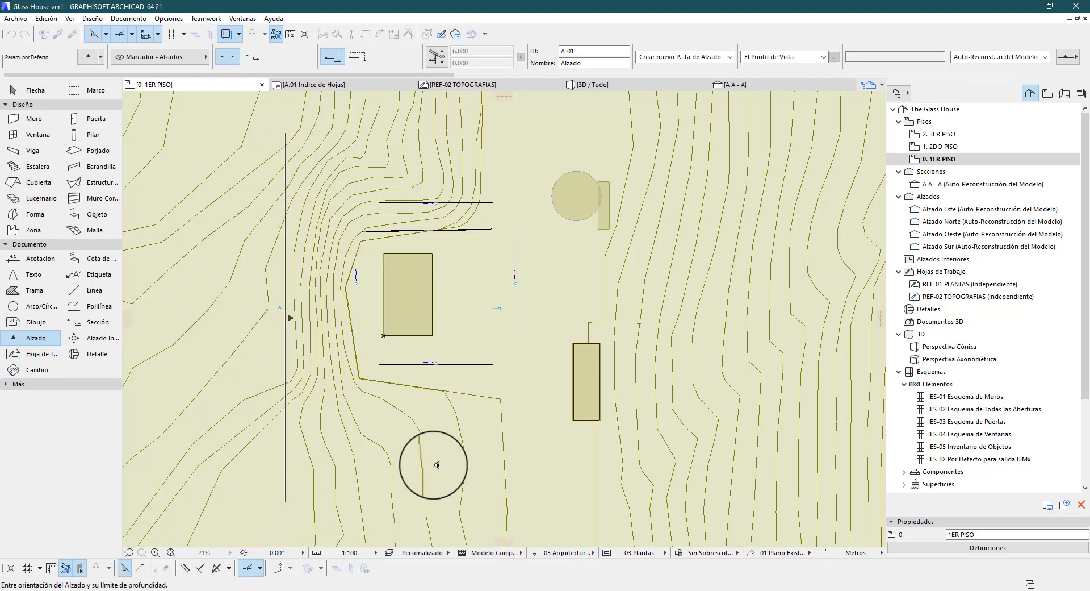
pyautogui.click(437, 463)
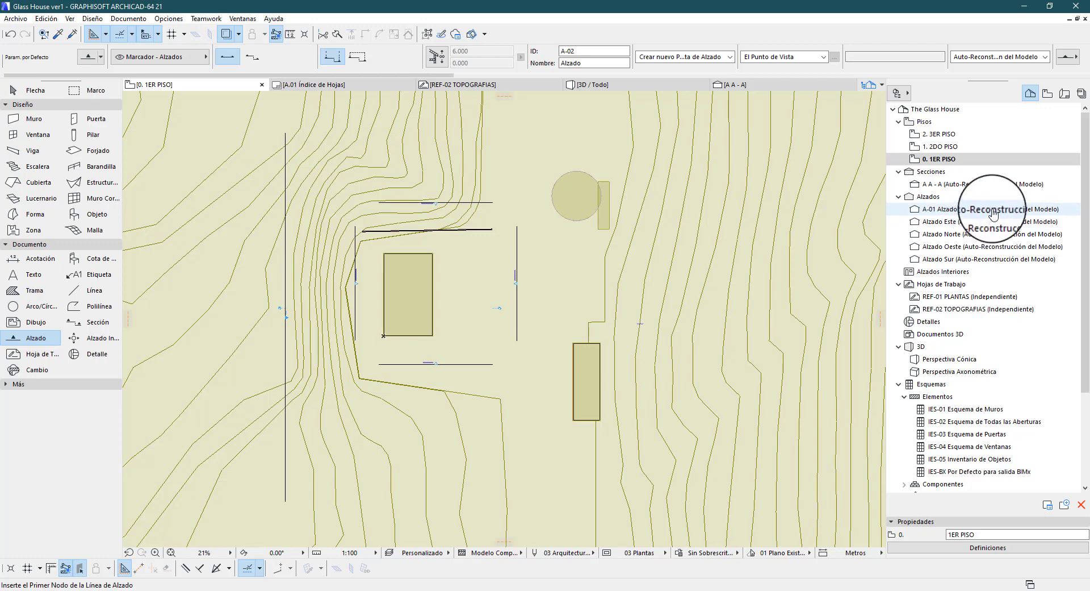
# Open elevation A-01 Alzado, inspect the terrain and buildings, and briefly select the terrain mesh to identify it
pyautogui.doubleClick(975, 211)
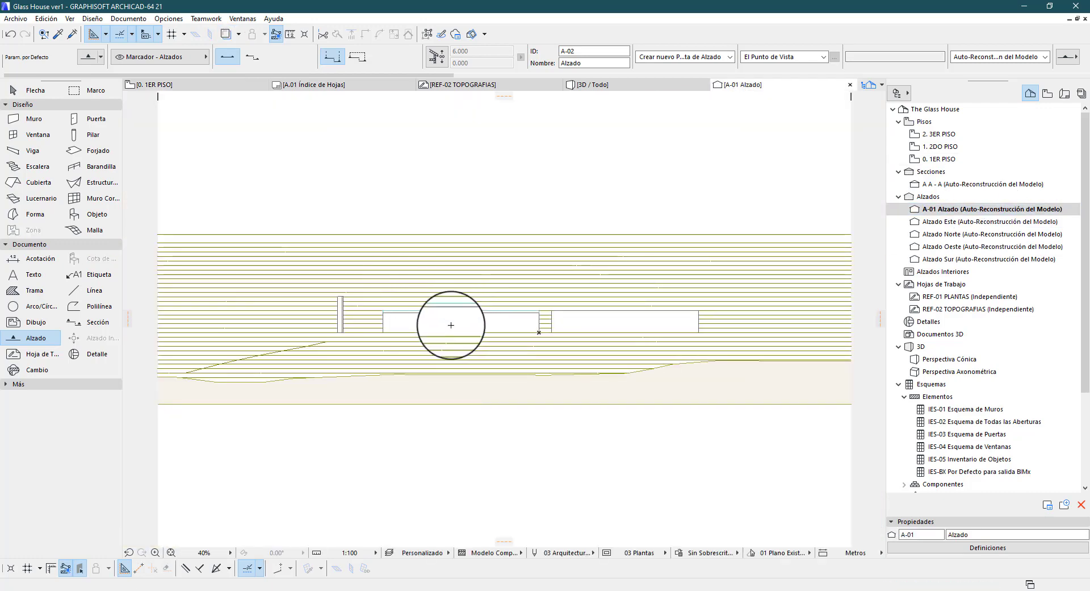
pyautogui.scroll(-6, 215, 285)
pyautogui.scroll(5, 459, 273)
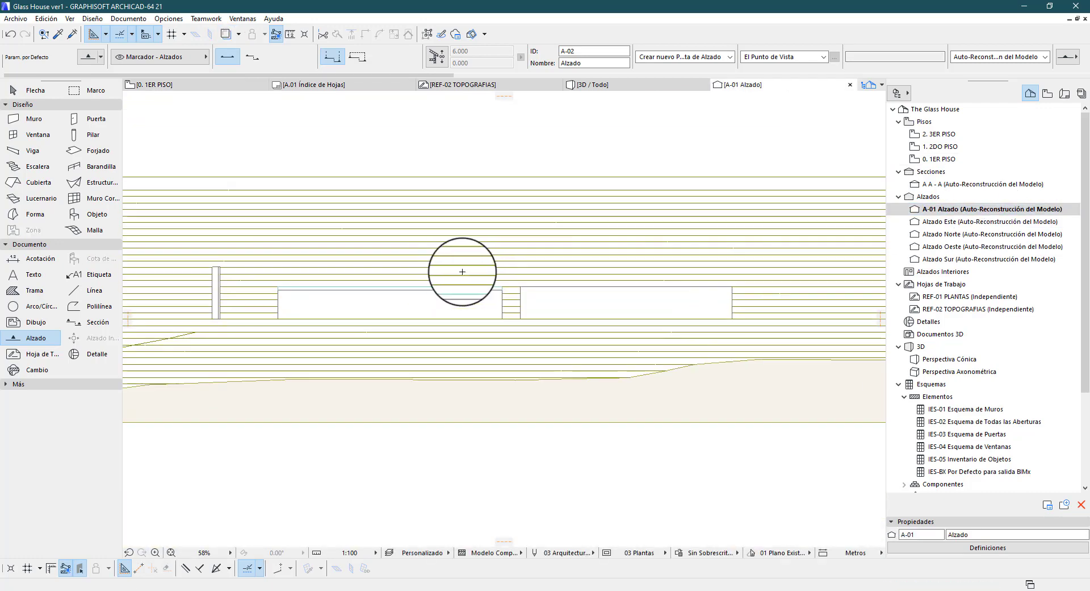
pyautogui.click(43, 88)
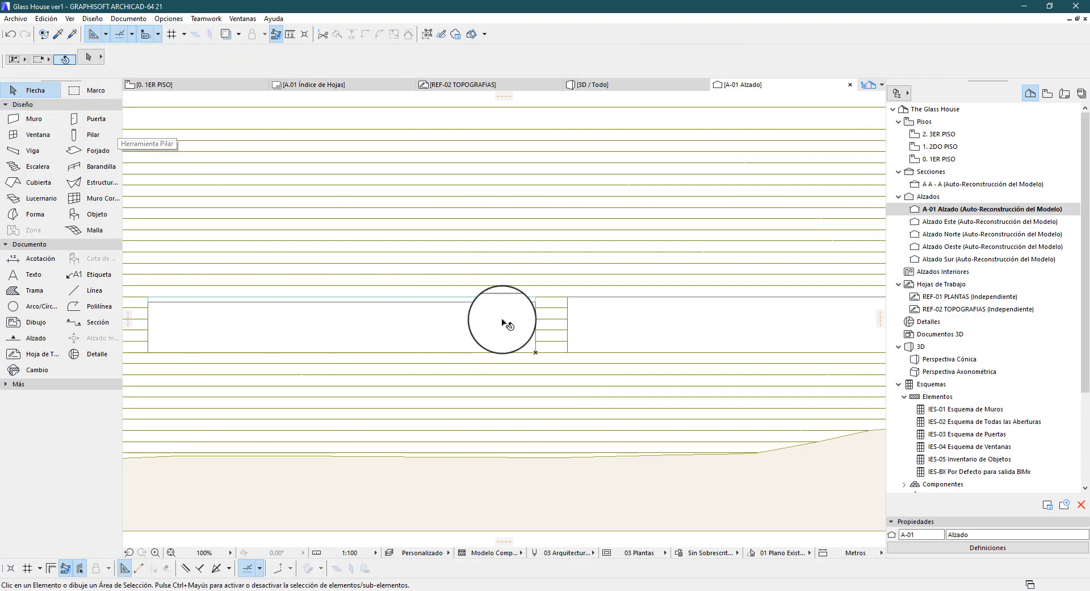
pyautogui.click(531, 328)
pyautogui.click(566, 260)
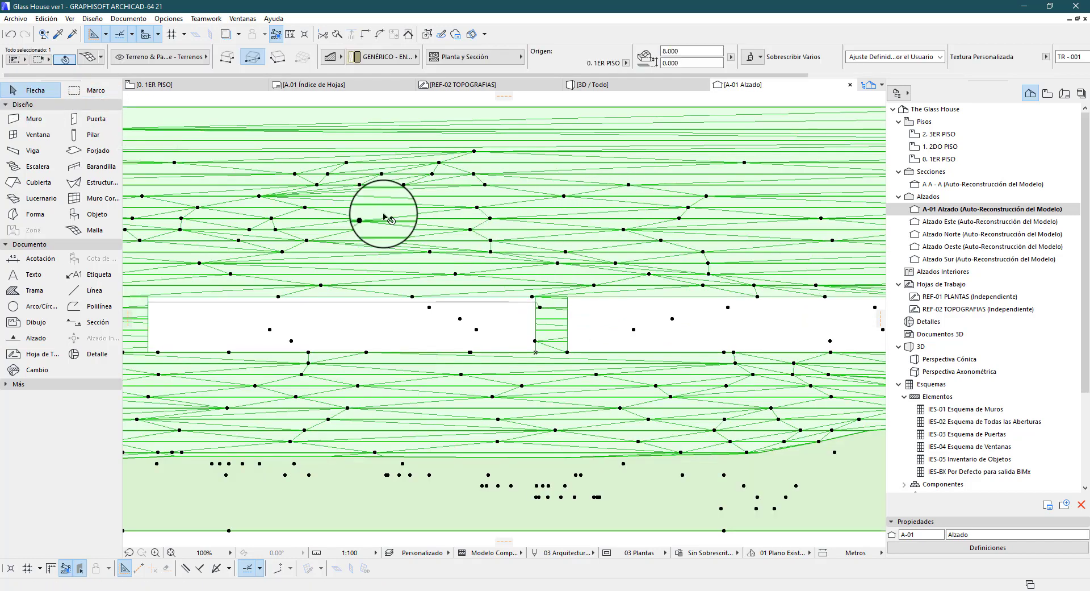
pyautogui.scroll(-5, 519, 386)
pyautogui.click(527, 275)
pyautogui.scroll(6, 518, 318)
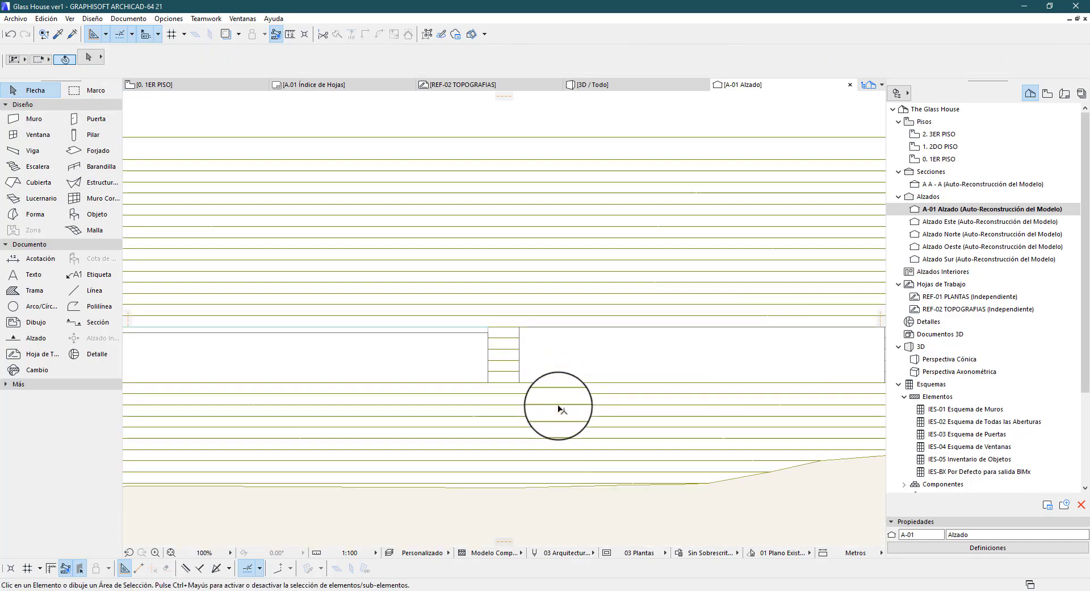
# Select the house wall in elevation A-01 Alzado to identify it, clear the selection and view the whole elevation
pyautogui.click(552, 358)
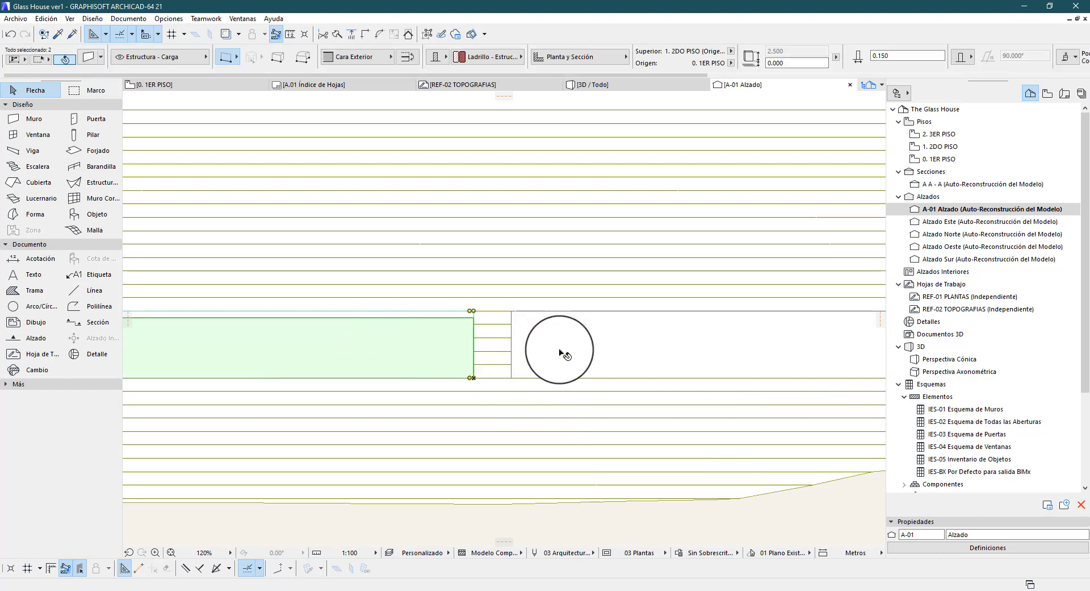
pyautogui.scroll(-2, 542, 371)
pyautogui.scroll(-3, 540, 374)
pyautogui.click(352, 361)
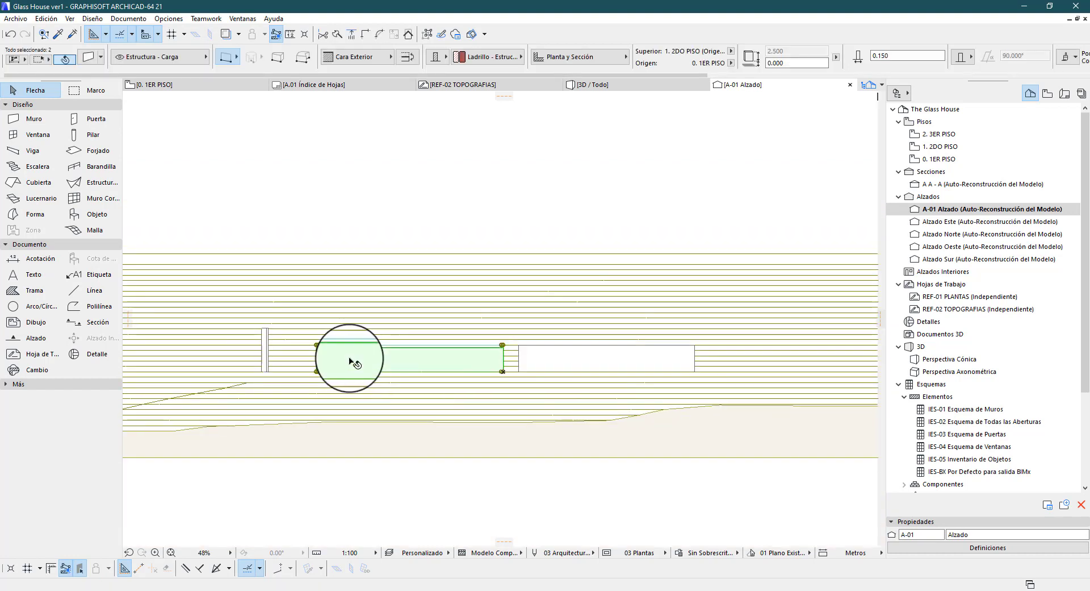
pyautogui.click(396, 229)
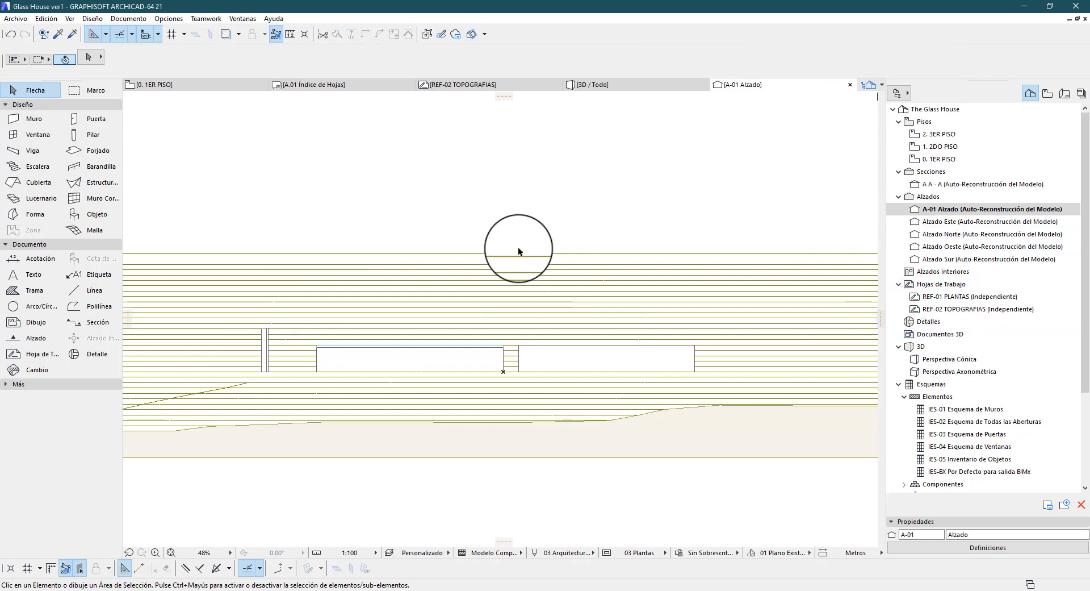
pyautogui.scroll(-5, 594, 376)
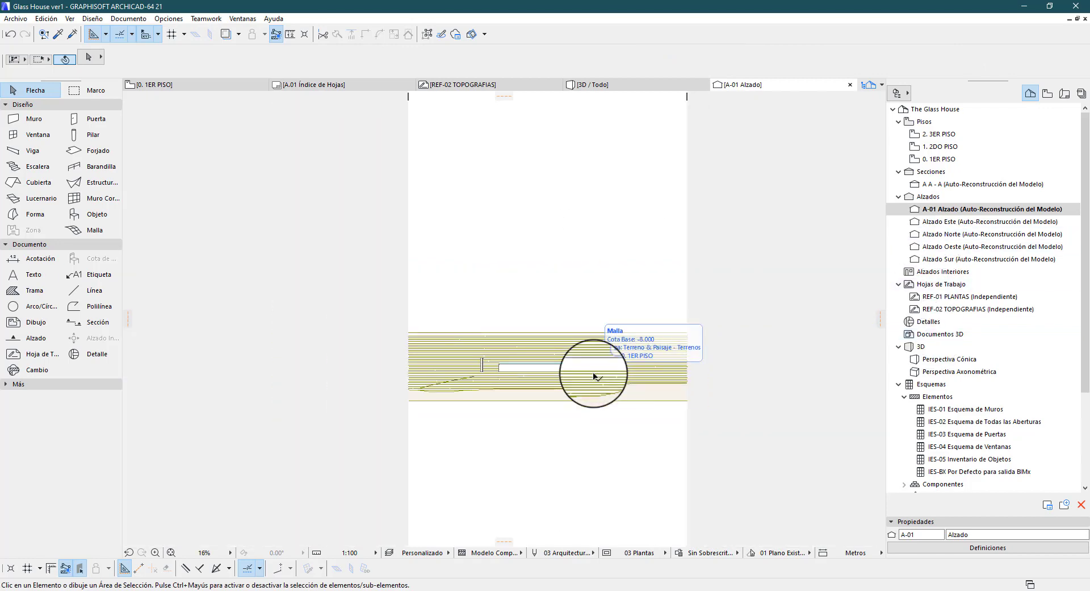
# Return to the 1ER PISO plan and draw a rectangular marquee over the northern half of the terrain, cutting through the house
pyautogui.press('F2')
pyautogui.scroll(-5, 492, 385)
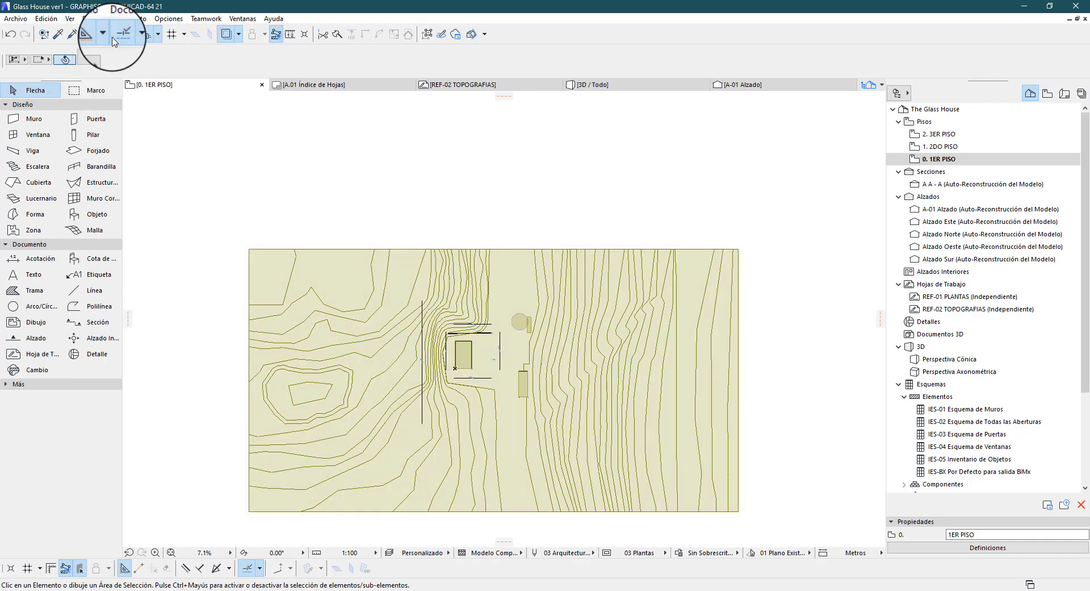
pyautogui.click(90, 92)
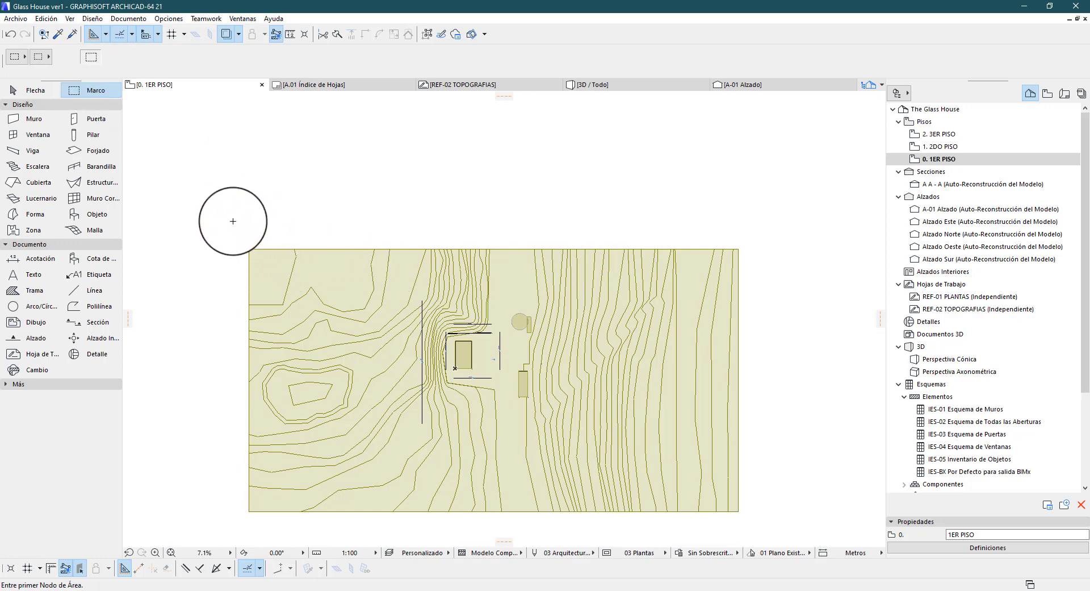
pyautogui.click(225, 221)
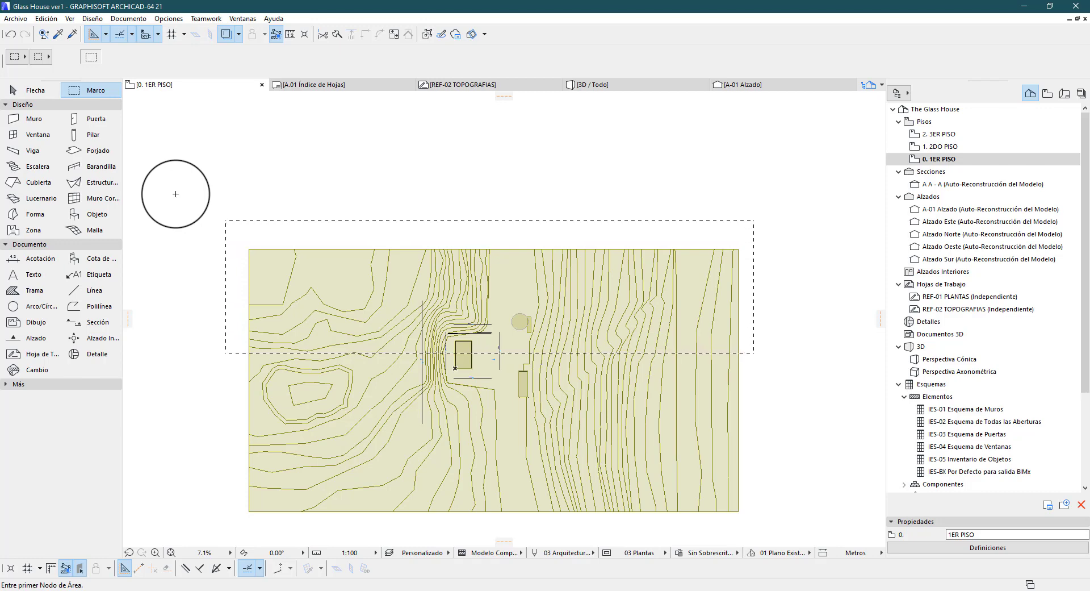
# Show the marquee area in 3D and orbit around the cut terrain and walls
pyautogui.press('F5')
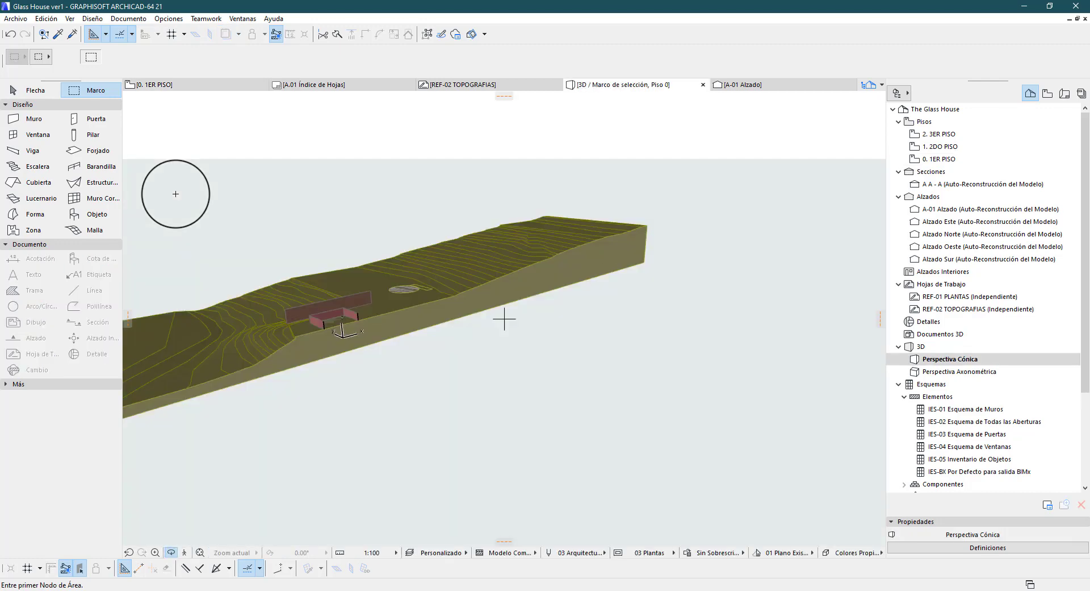
pyautogui.moveTo(575, 346); pyautogui.dragTo(361, 380)
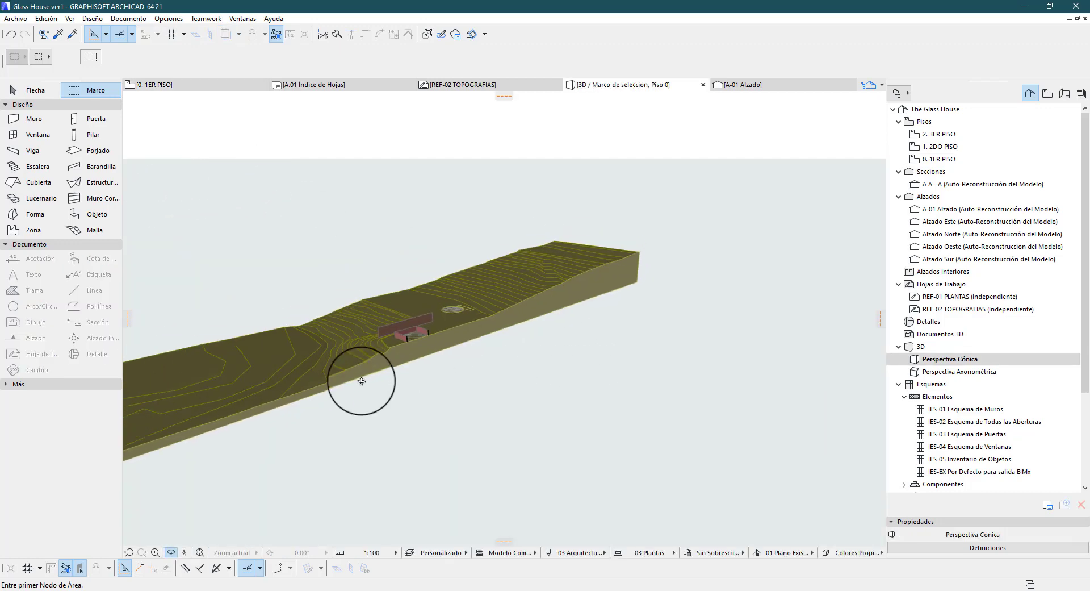
pyautogui.moveTo(473, 336); pyautogui.dragTo(492, 303)
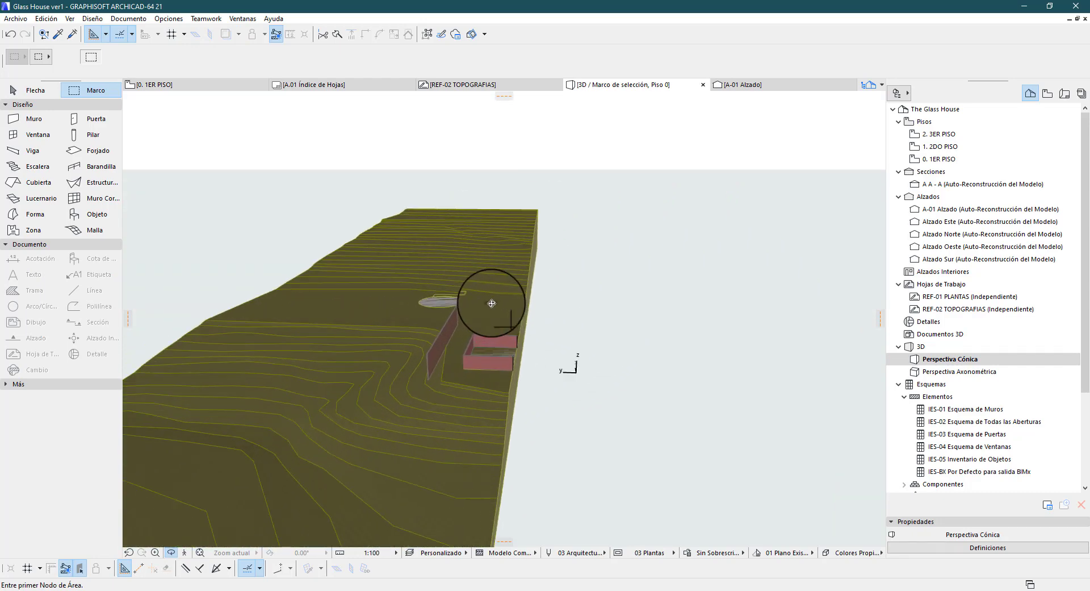
# Return to the 1ER PISO plan, try the thick all-storeys marquee and restore the thin single-storey one
pyautogui.press('F2')
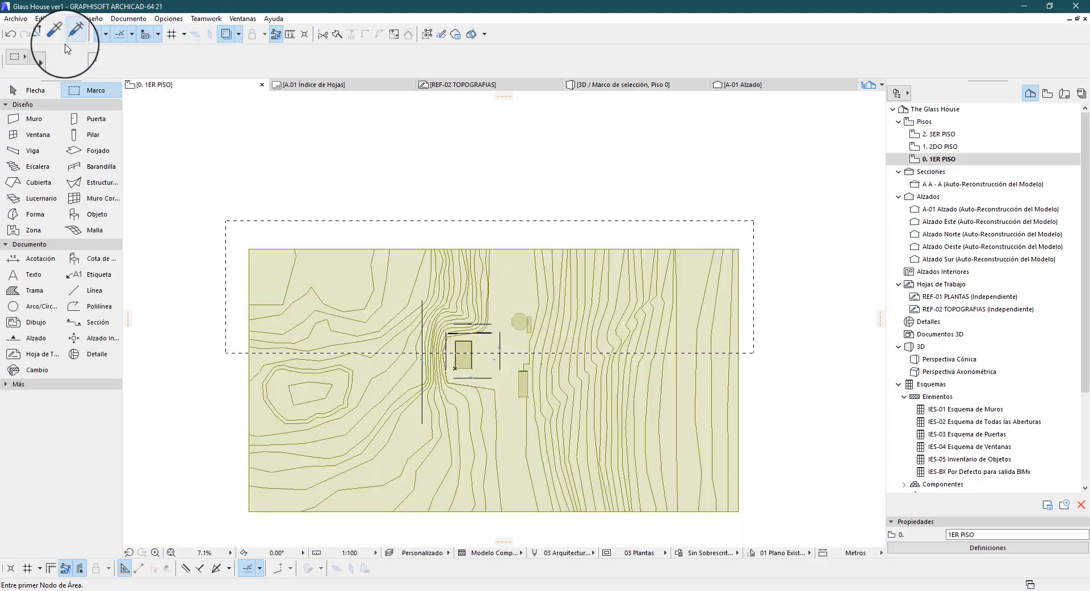
pyautogui.click(37, 58)
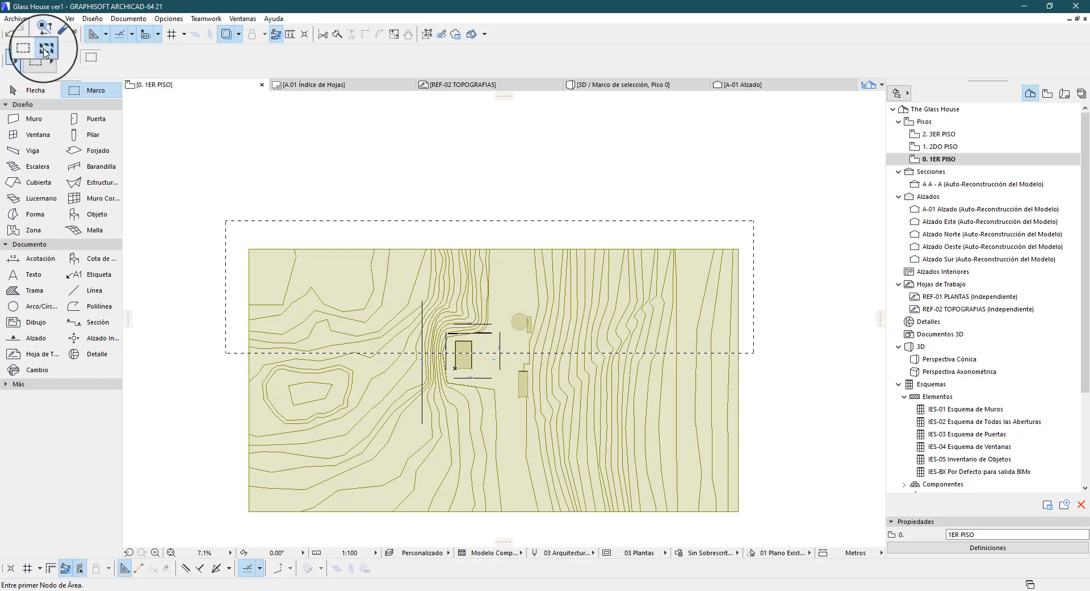
pyautogui.click(45, 52)
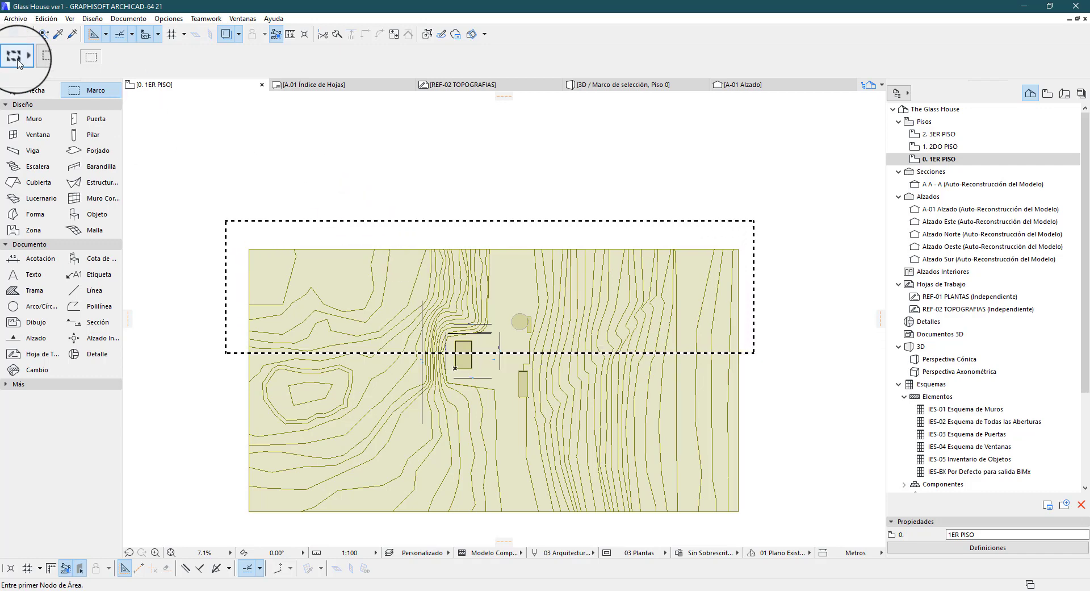
pyautogui.click(23, 69)
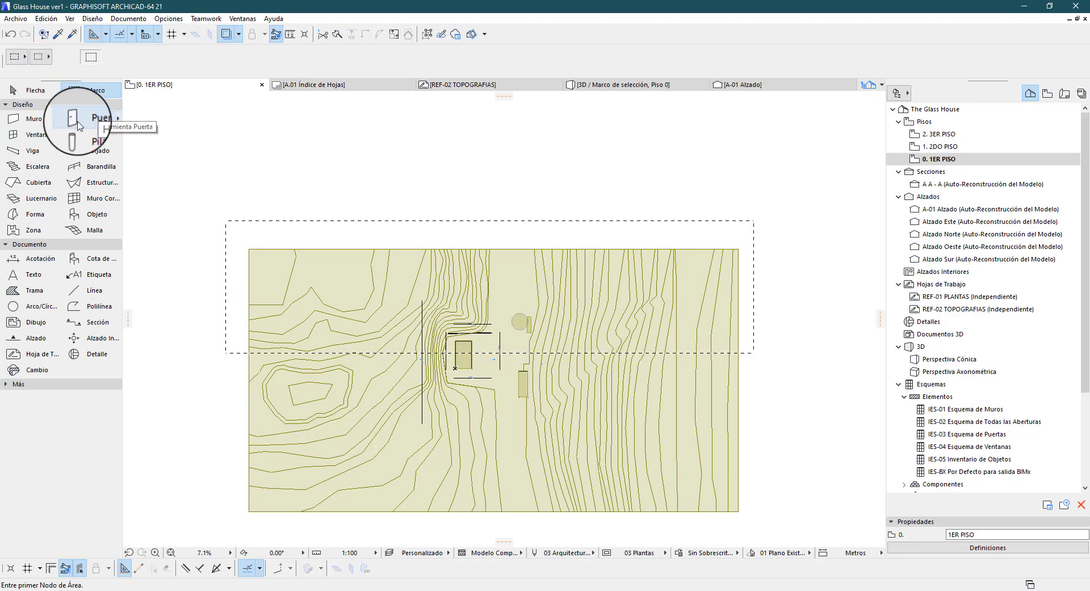
# Examine the cut house walls and terrain of the single-storey marquee up close in the 3D view
pyautogui.press('F3')
pyautogui.scroll(4, 478, 377)
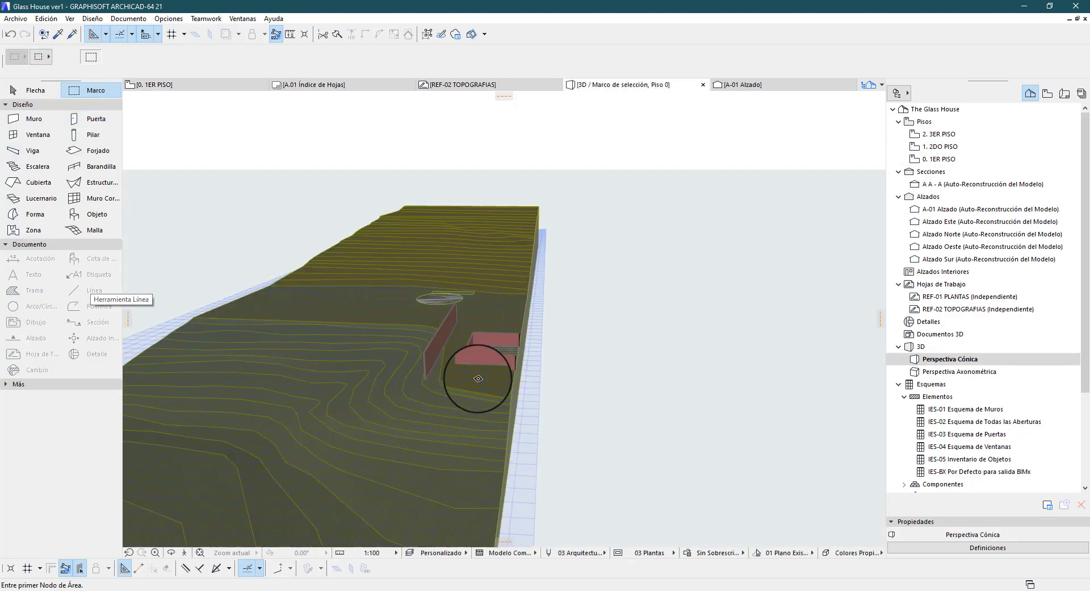
pyautogui.scroll(3, 497, 336)
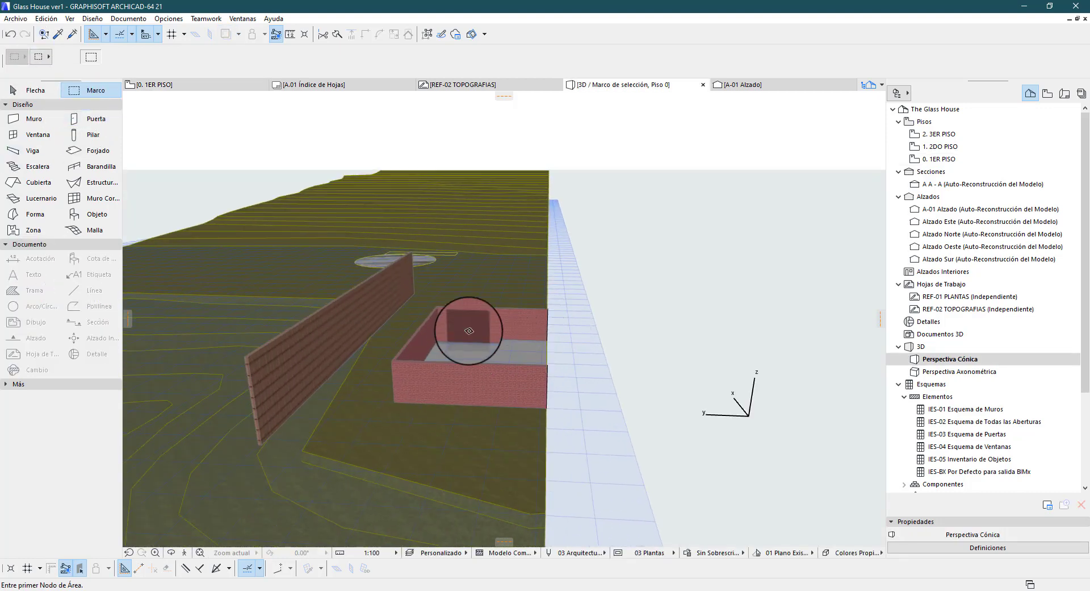
pyautogui.scroll(-6, 469, 330)
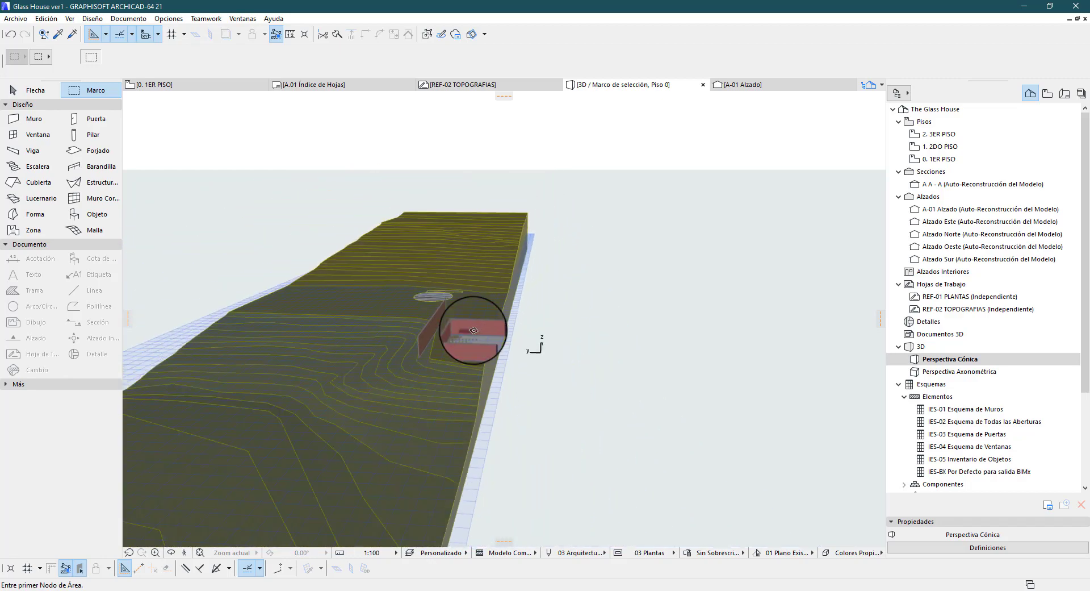
# Return to the 1ER PISO plan and switch the marquee to the thick all-storeys type
pyautogui.press('F2')
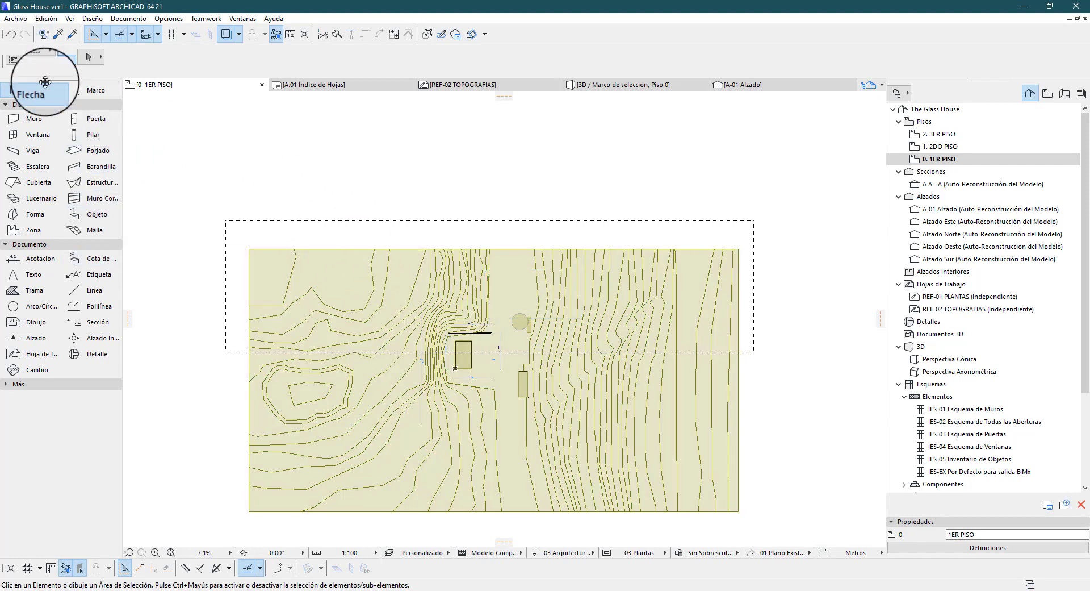
pyautogui.click(87, 90)
pyautogui.click(24, 61)
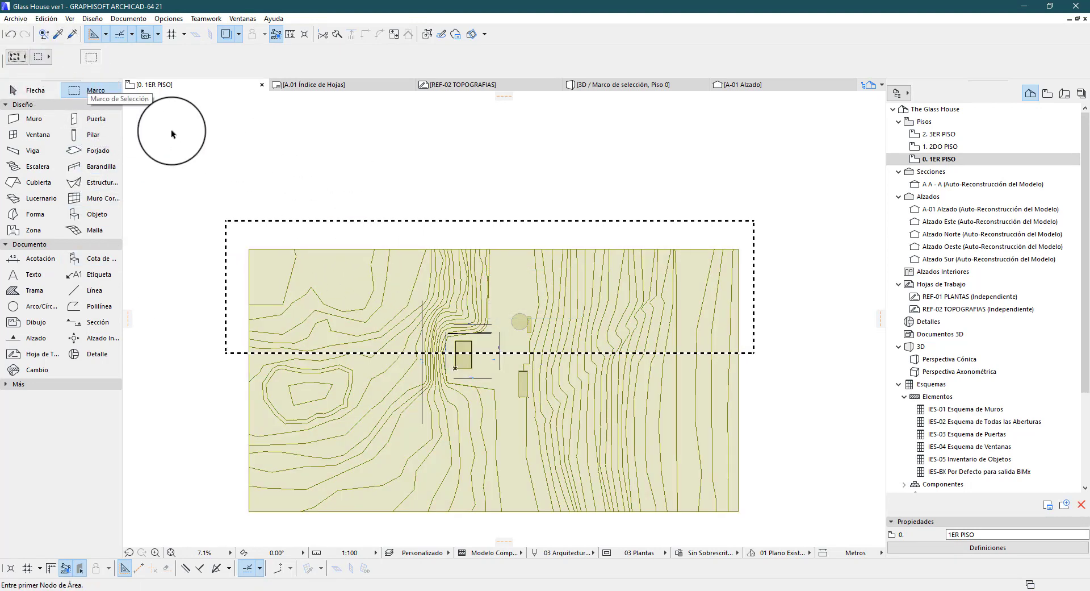
# Show the all-storeys marquee area in 3D and examine the cut terrain and house up close
pyautogui.press('F5')
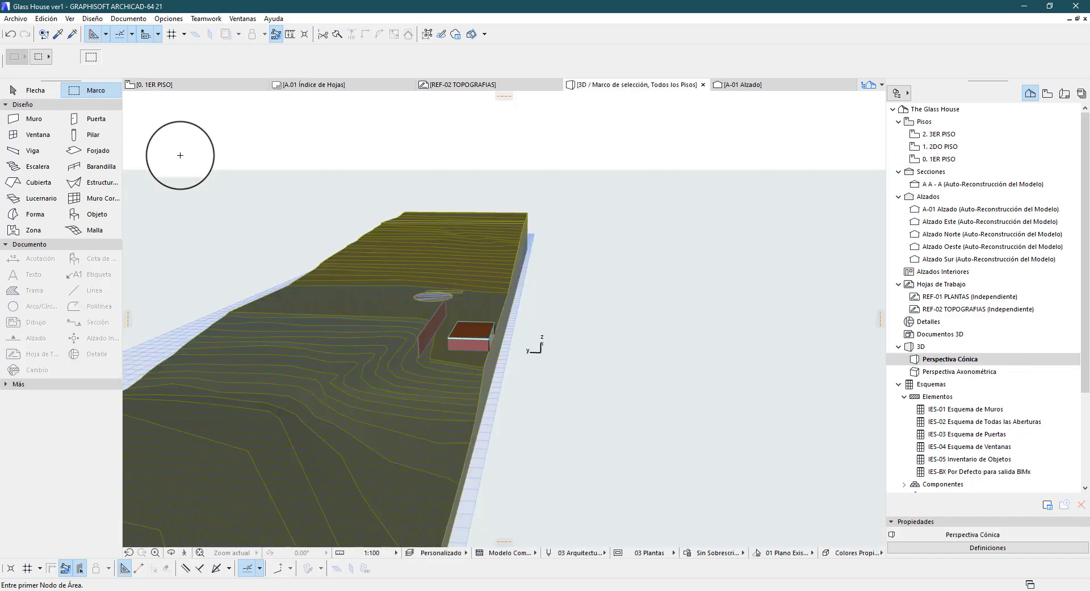
pyautogui.scroll(6, 435, 317)
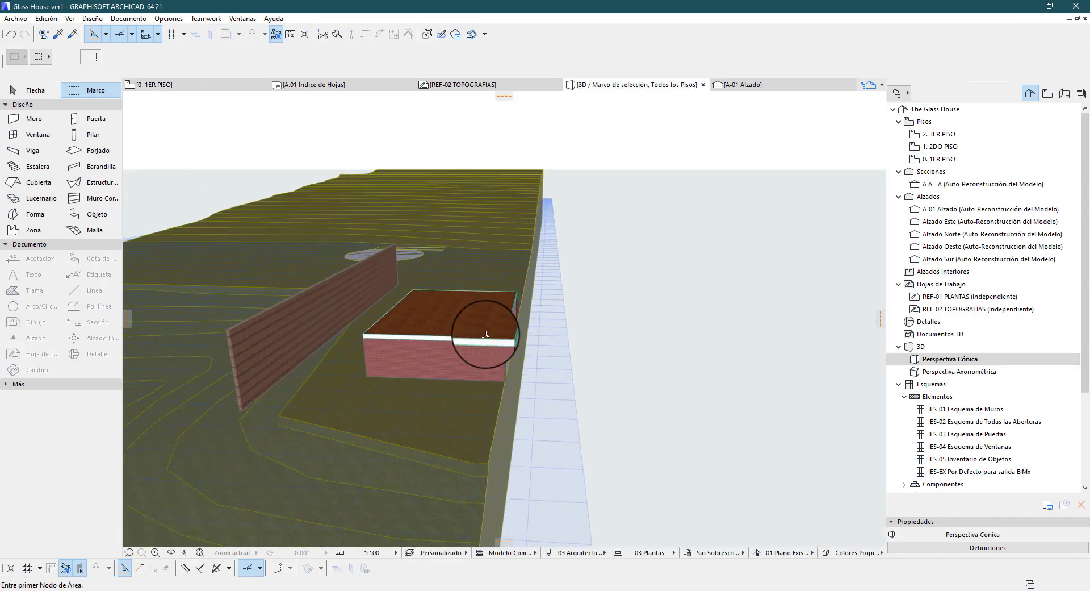
pyautogui.scroll(2, 477, 333)
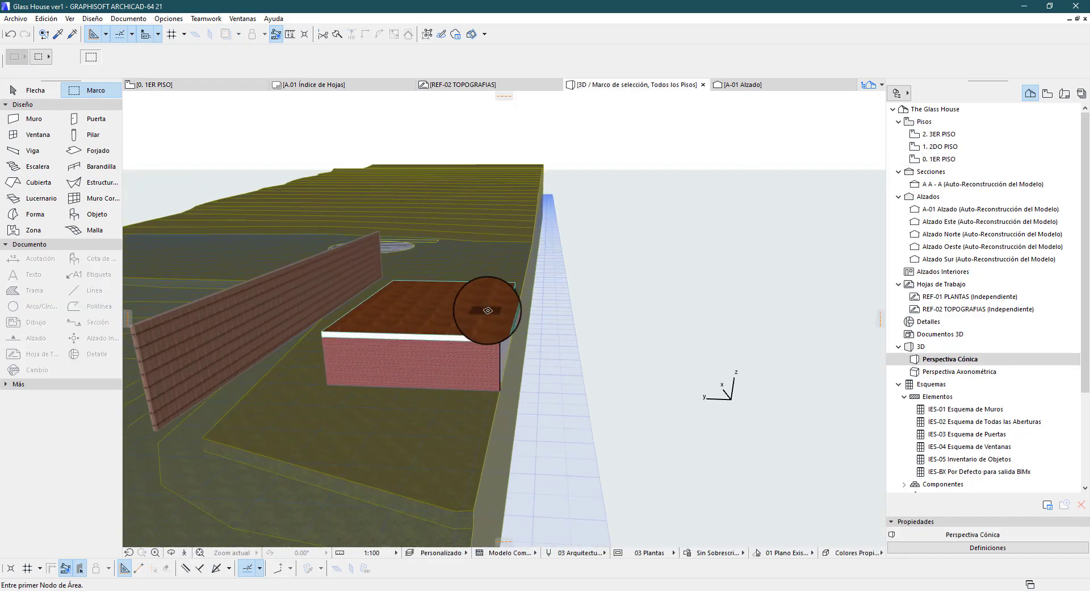
pyautogui.scroll(-8, 488, 310)
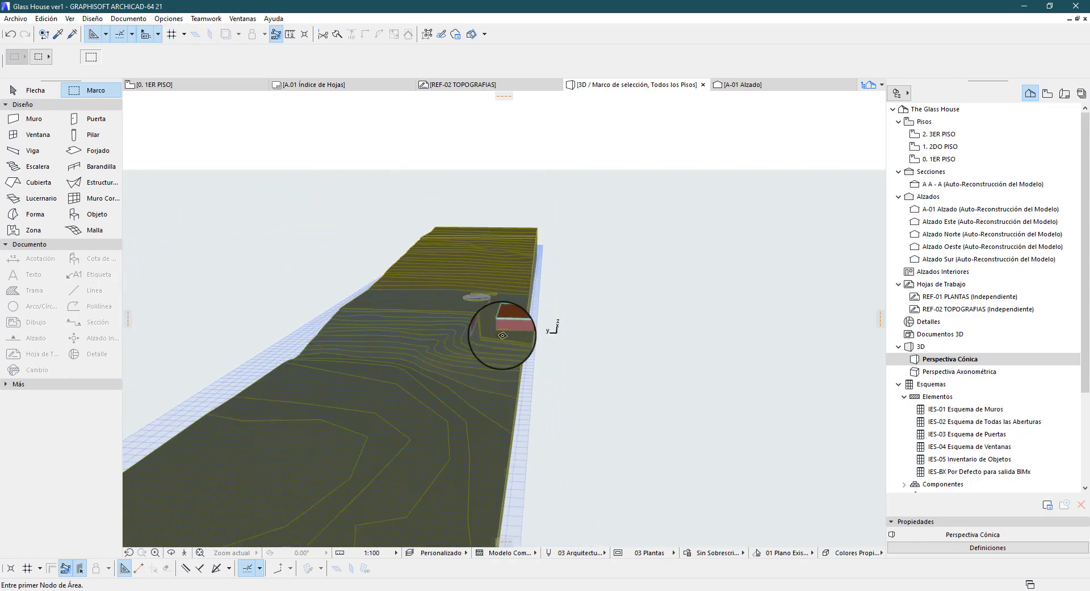
# Return to the 1ER PISO plan, clear the marquee, and select and deselect the terrain mesh with the Arrow tool
pyautogui.press('F2')
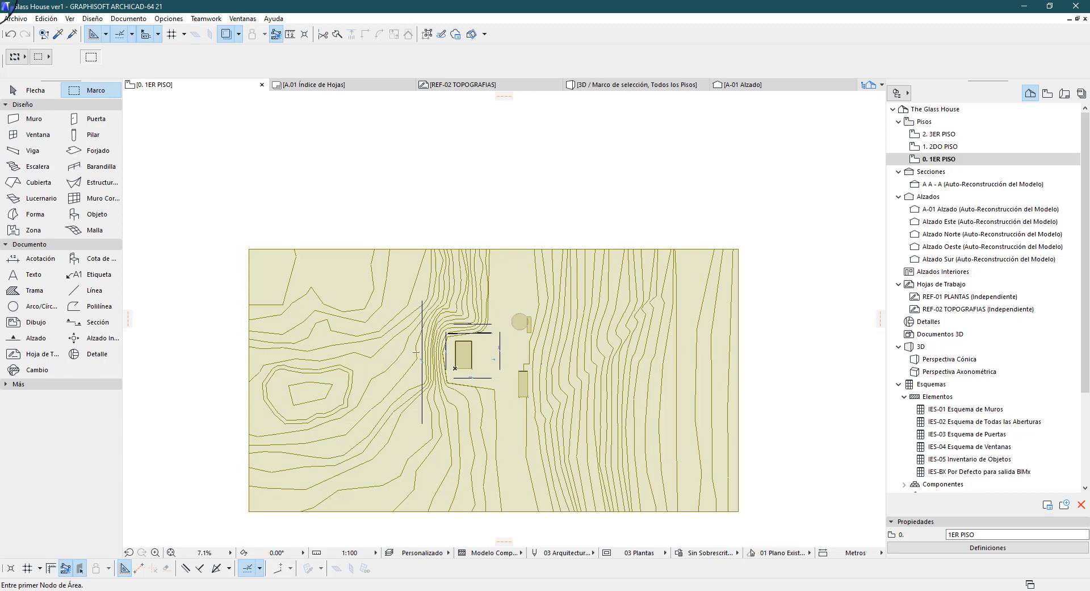
pyautogui.click(34, 90)
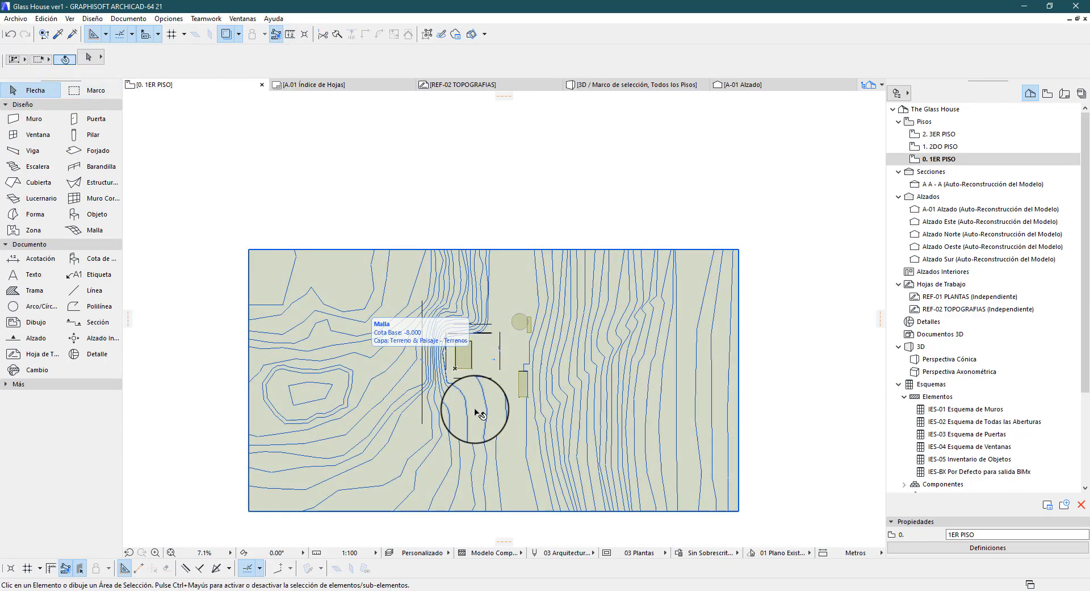
pyautogui.click(463, 287)
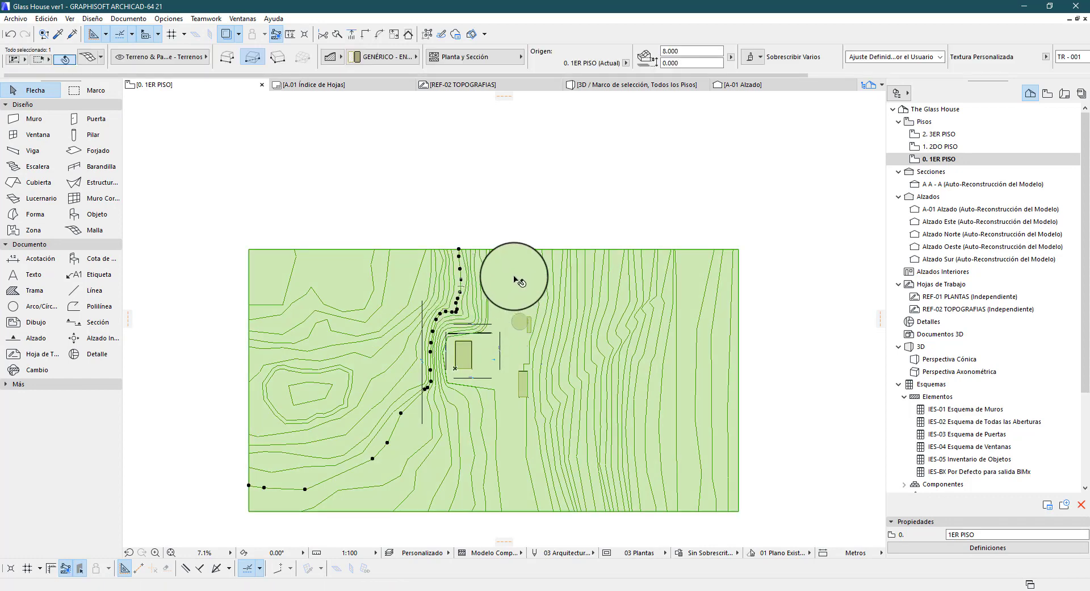
pyautogui.click(516, 197)
# Select the long freestanding wall beside the house in the plan and show only that wall in 3D
pyautogui.scroll(5, 475, 359)
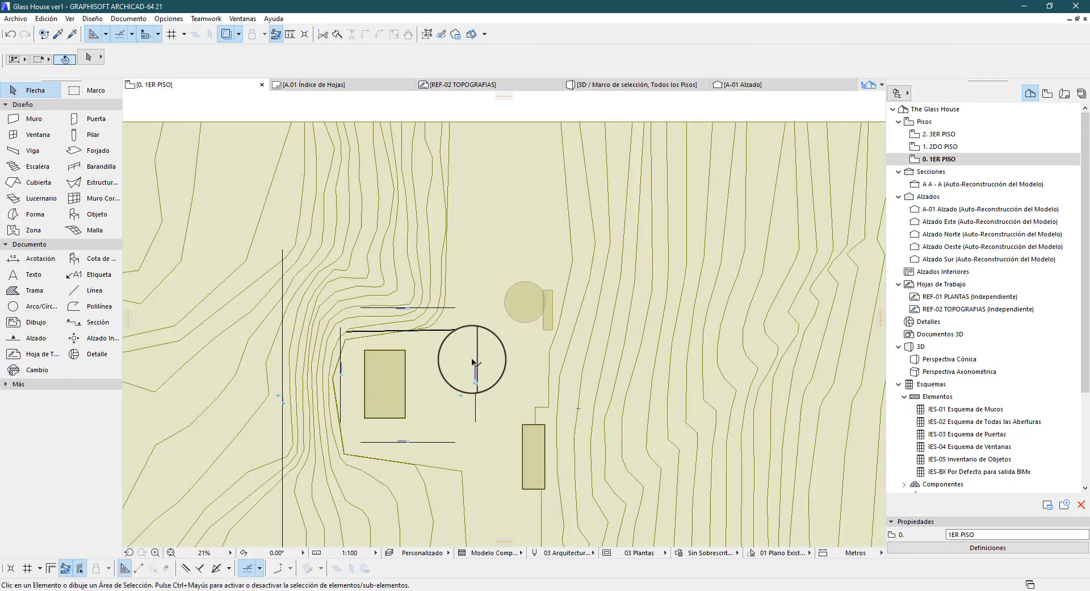
pyautogui.click(412, 314)
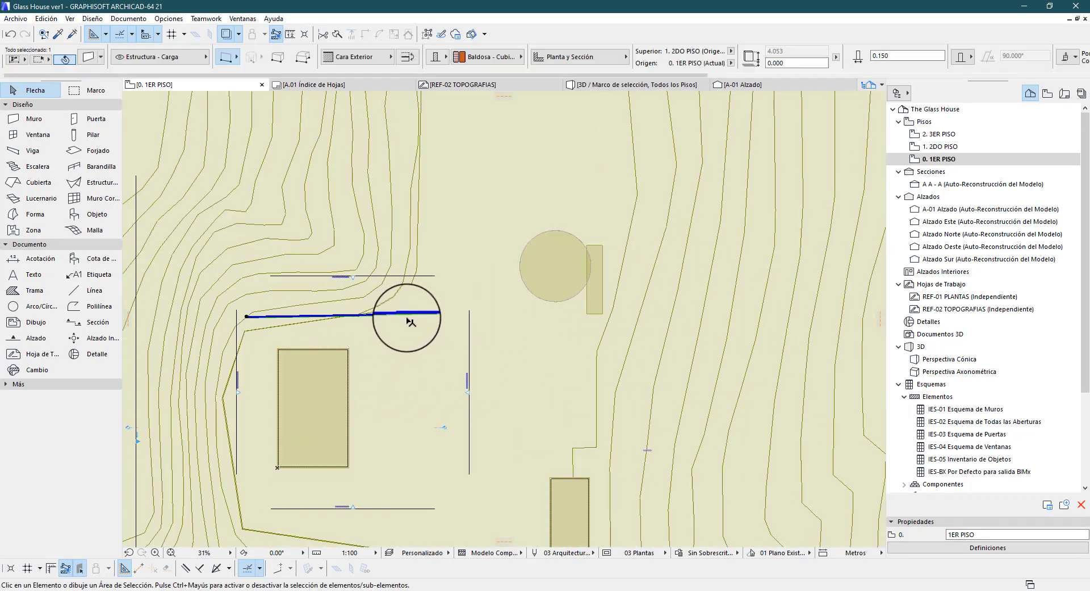
pyautogui.scroll(-2, 476, 338)
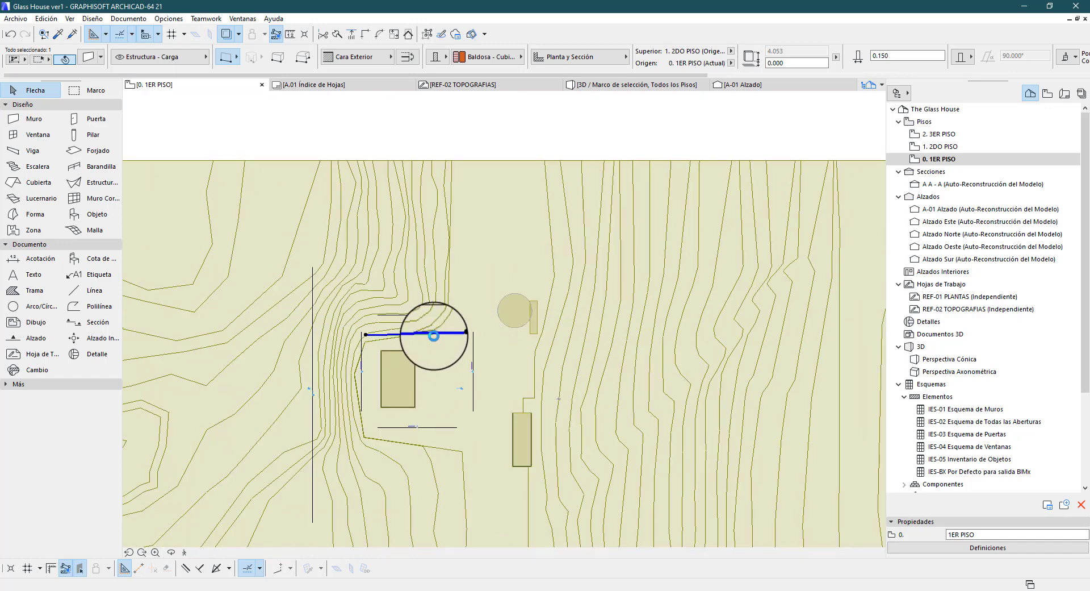
pyautogui.press('F5')
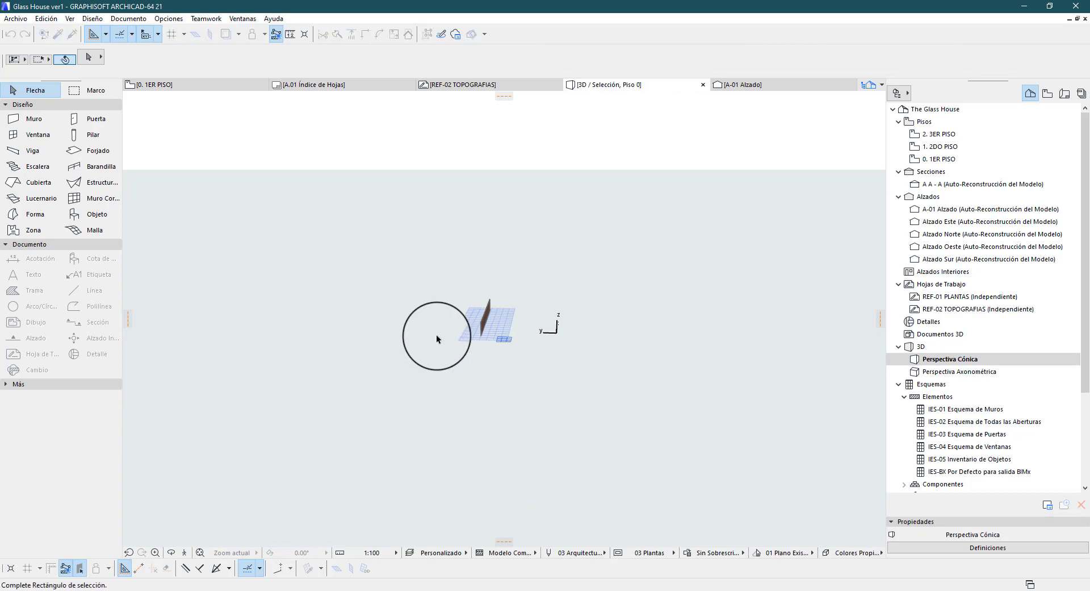
# Clear the selection in the 3D view and show the complete model
pyautogui.click(389, 356)
pyautogui.click(366, 376)
pyautogui.click(427, 386)
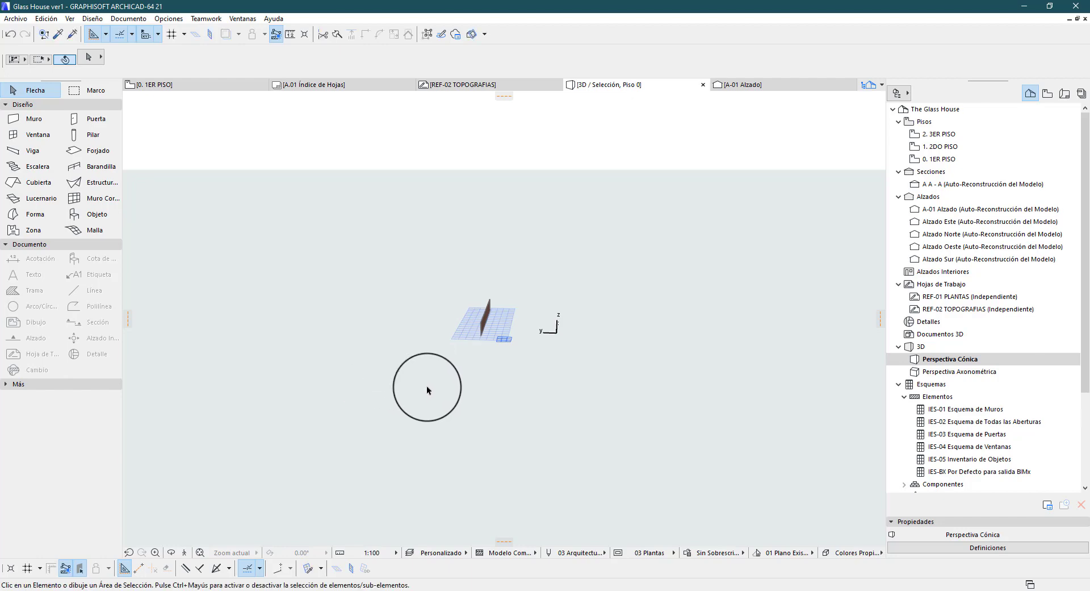
pyautogui.press('F5')
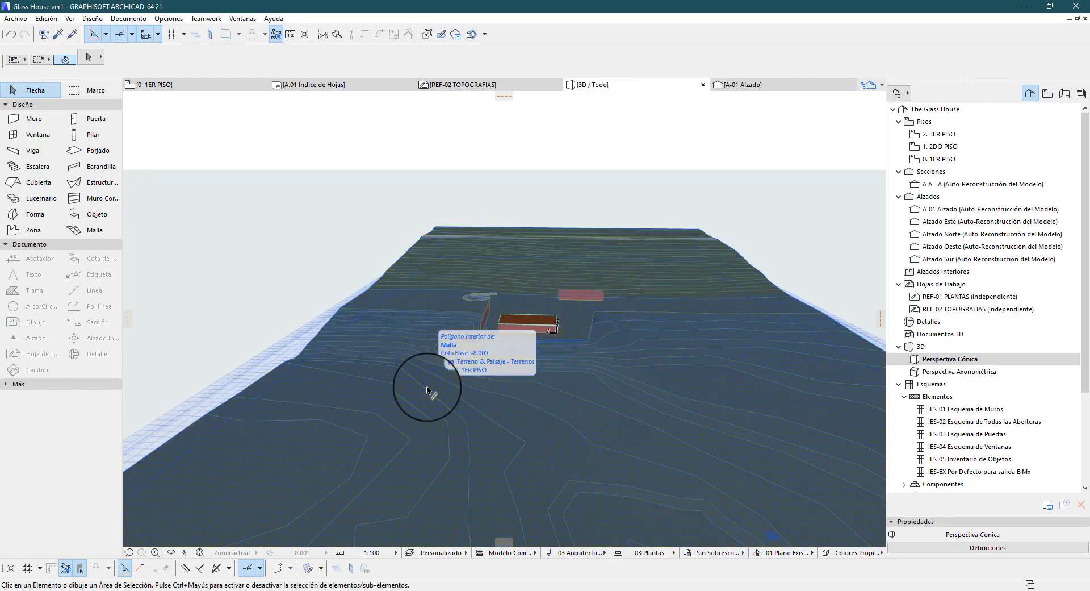
pyautogui.click(427, 389)
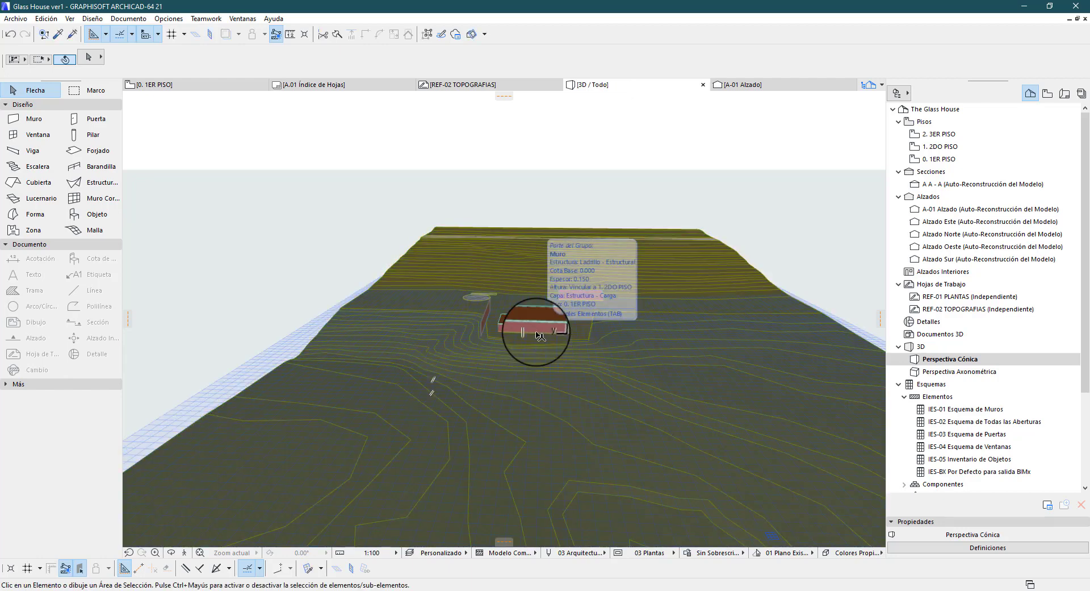
# Return to the 1ER PISO plan, deselect the wall and draw an all-storeys marquee over the terrain's upper part, crossing the house
pyautogui.press('F2')
pyautogui.scroll(-4, 397, 149)
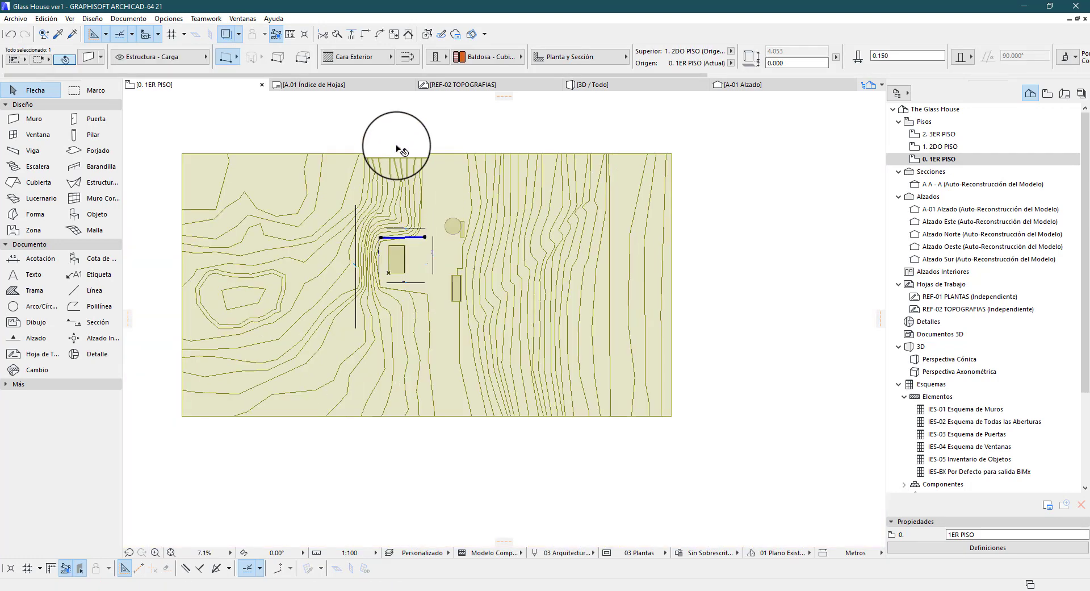
pyautogui.click(390, 135)
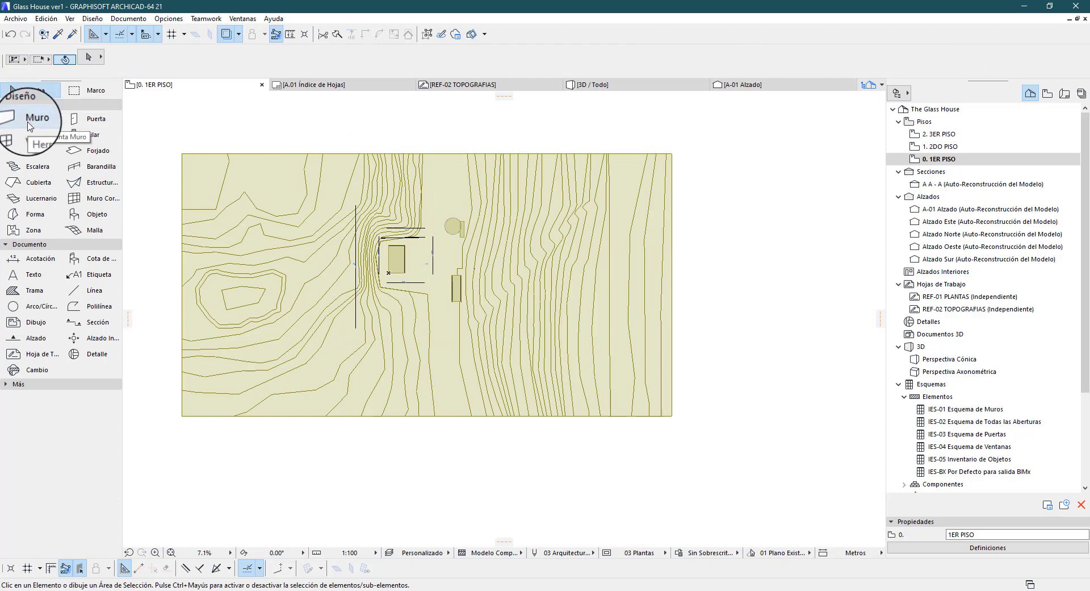
pyautogui.click(79, 90)
pyautogui.click(164, 136)
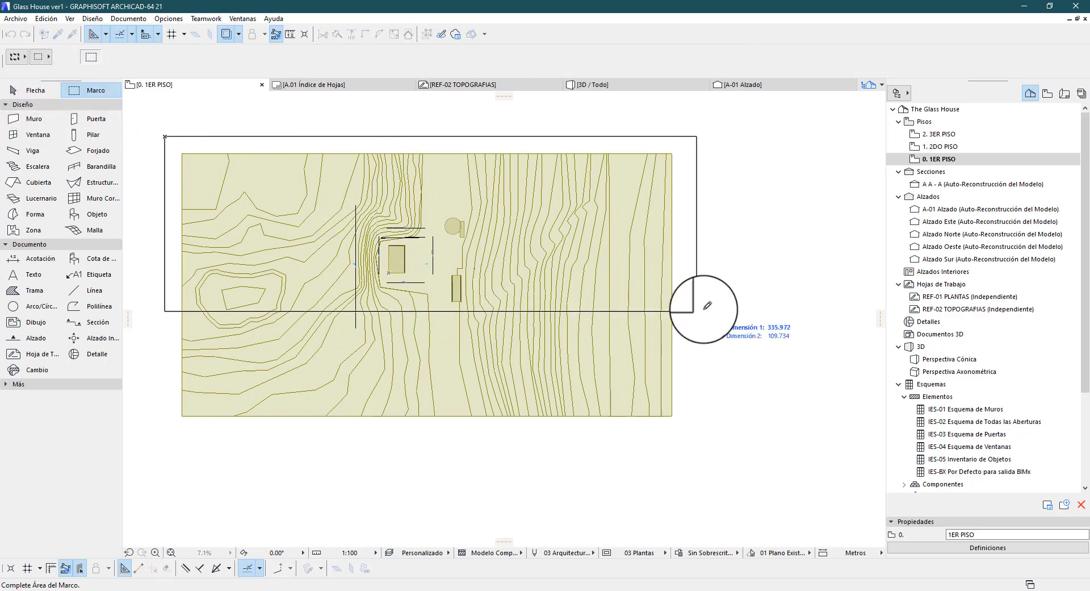
pyautogui.click(726, 261)
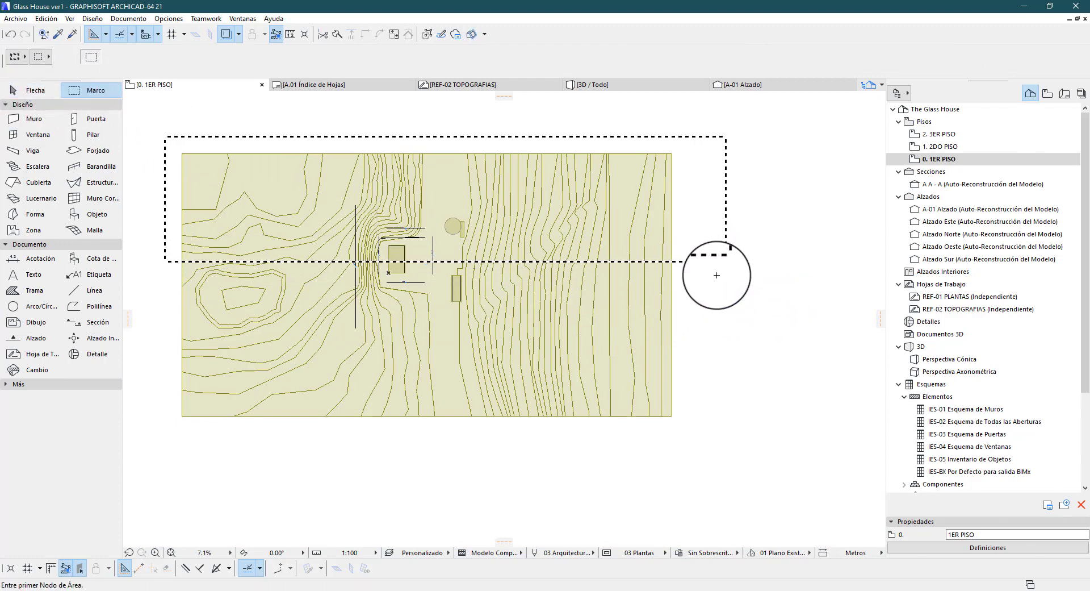
# Show the new marquee area in 3D and orbit to view the cut face of the terrain and house
pyautogui.press('F5')
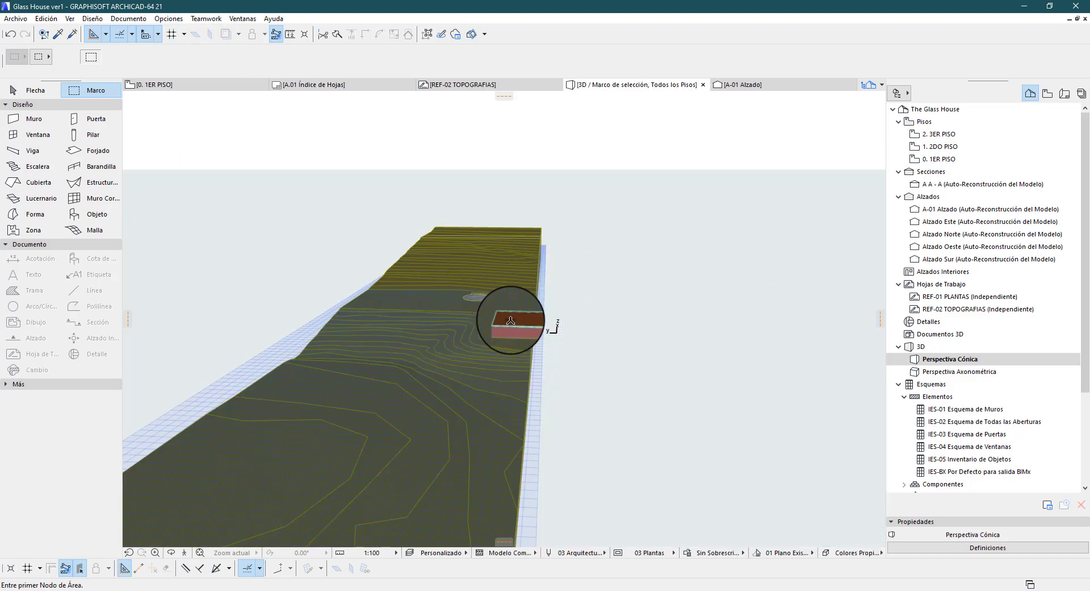
pyautogui.keyDown('shift'); pyautogui.moveTo(510, 320); pyautogui.dragTo(620, 361, button='middle'); pyautogui.keyUp('shift')
pyautogui.scroll(5, 482, 297)
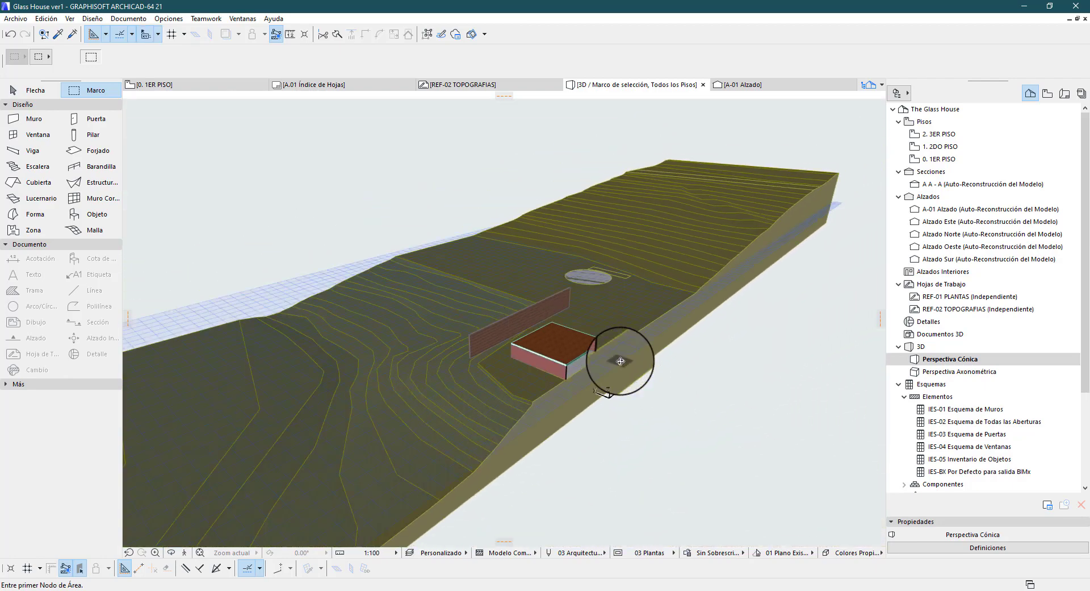
# Display the entire model in 3D again and view the house and its surrounding terrain
pyautogui.scroll(-5, 542, 337)
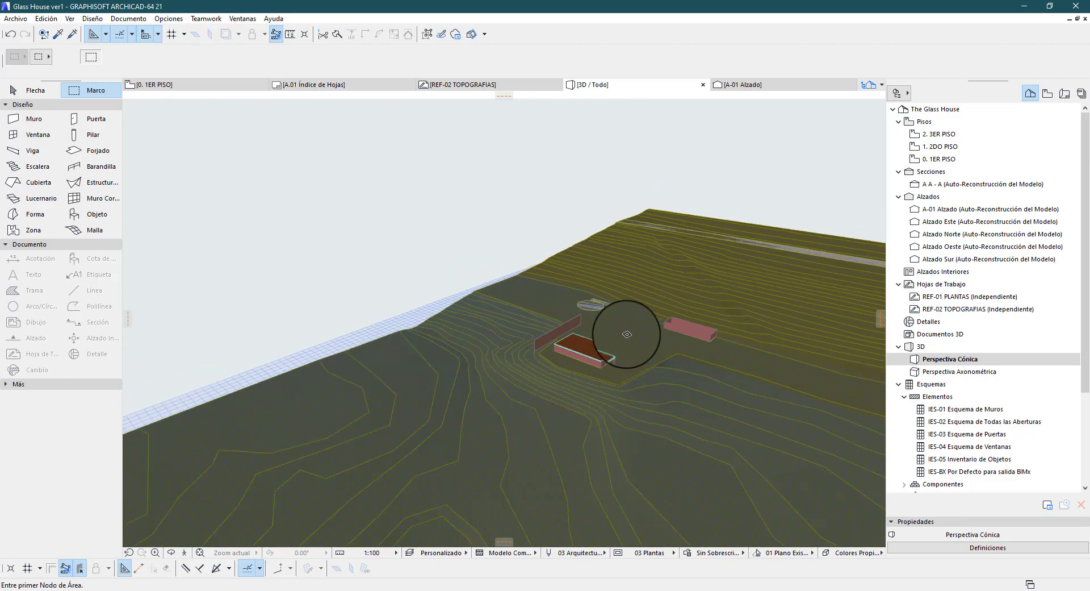
pyautogui.scroll(3, 795, 380)
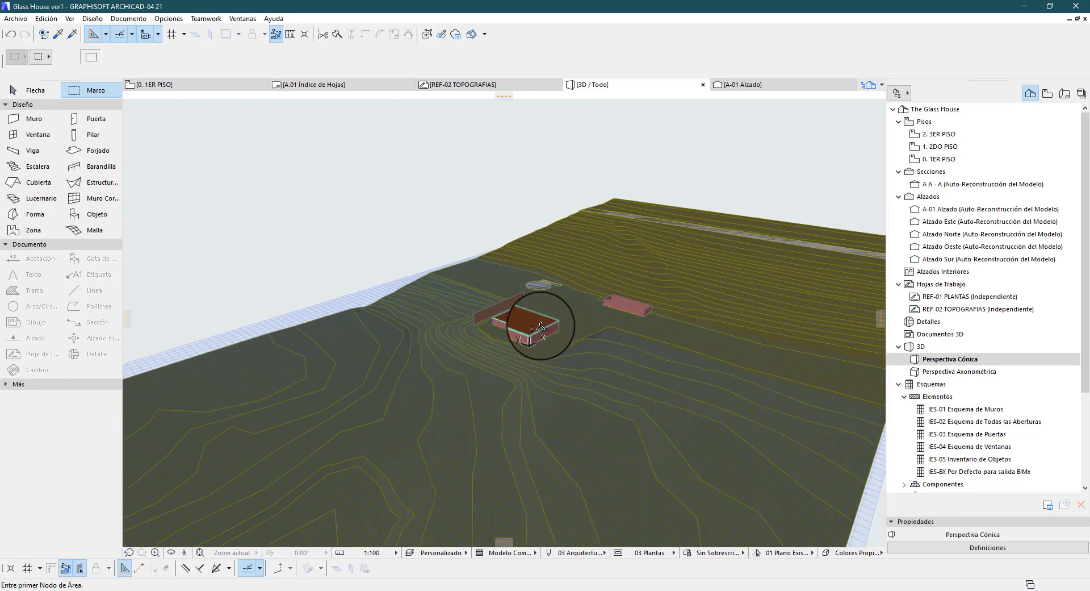
pyautogui.scroll(2, 582, 328)
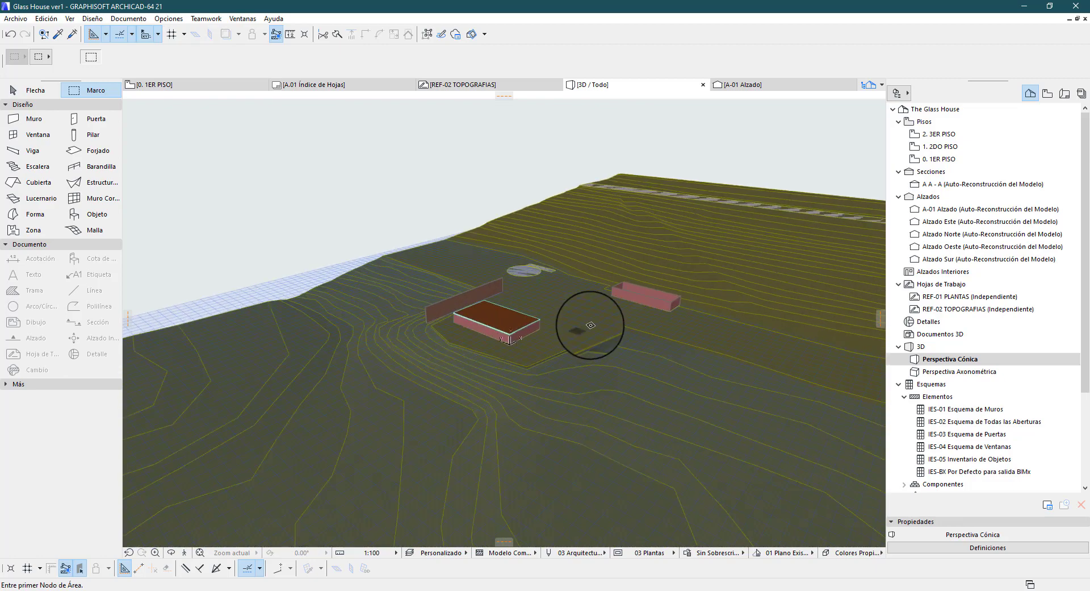
pyautogui.scroll(2, 332, 297)
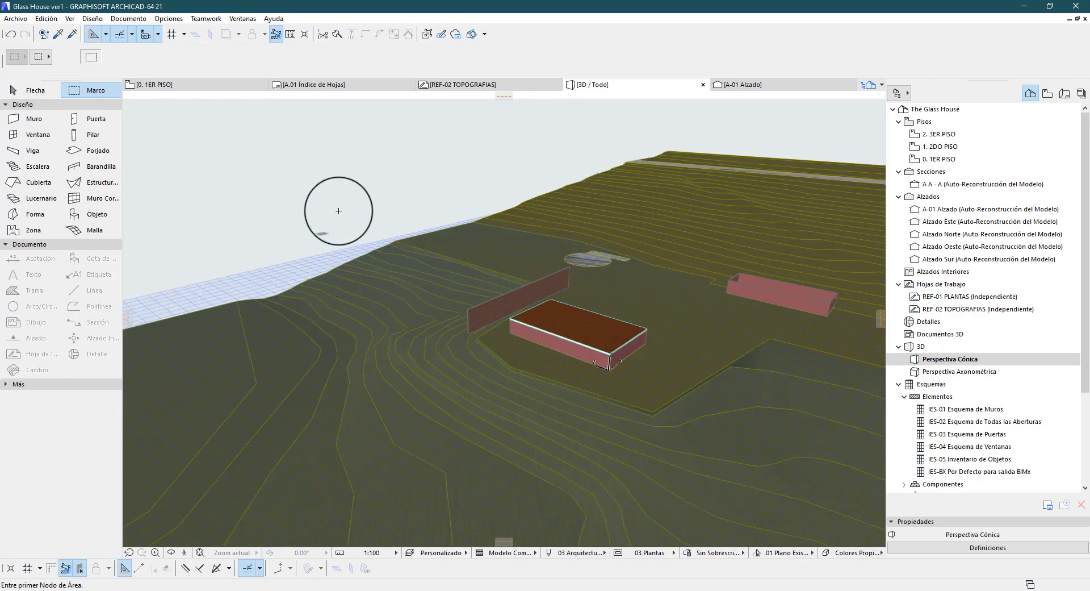
pyautogui.scroll(-2, 340, 212)
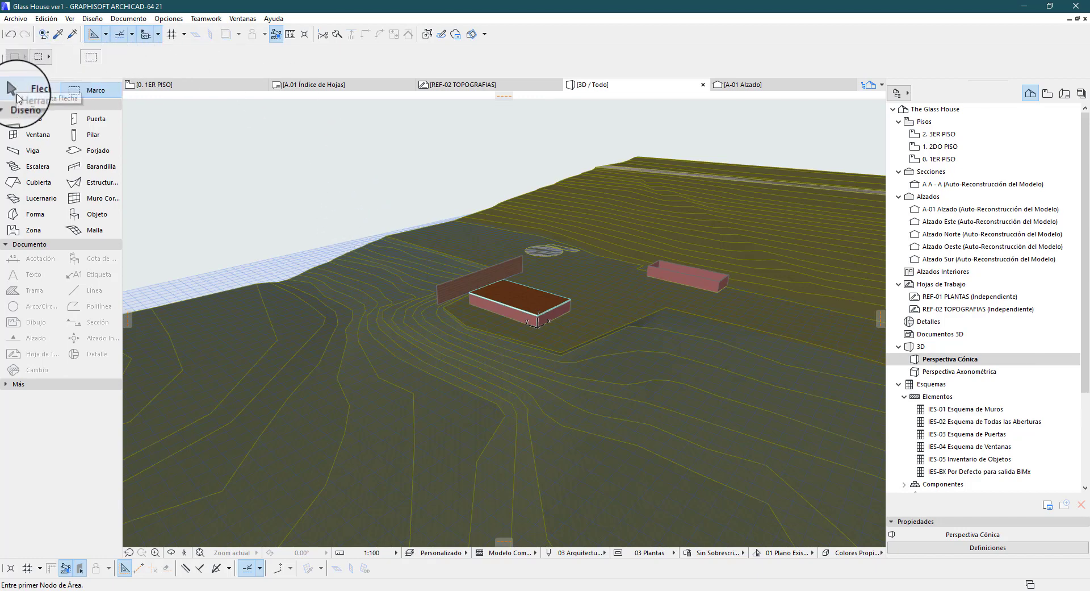
# Pick the Arrow tool, activate Sección 3D and review the cutting-plane options for the 3D view
pyautogui.click(18, 92)
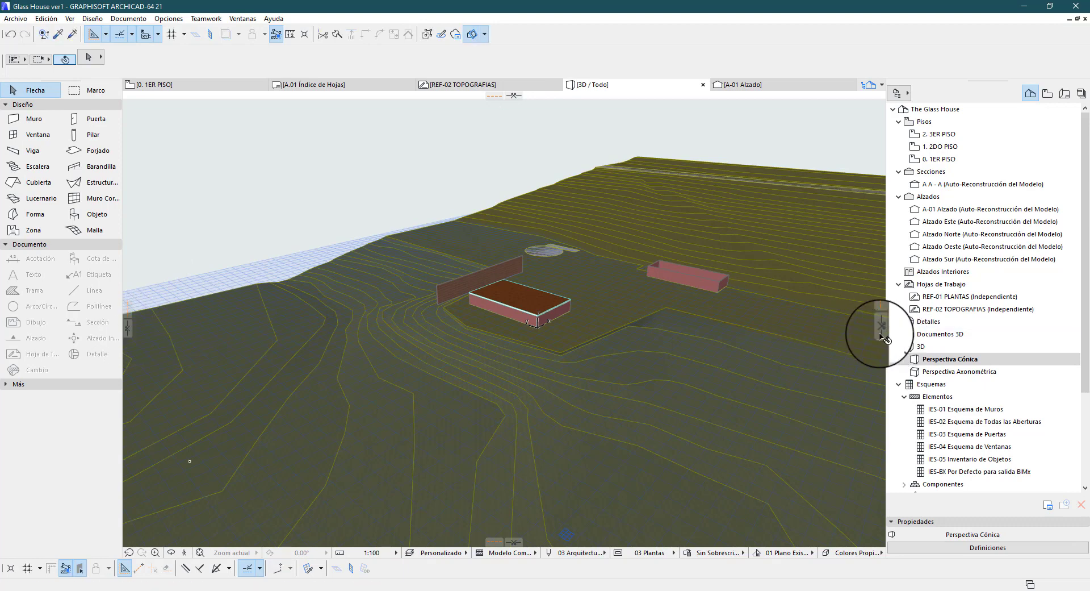
pyautogui.click(93, 19)
pyautogui.moveTo(78, 21)
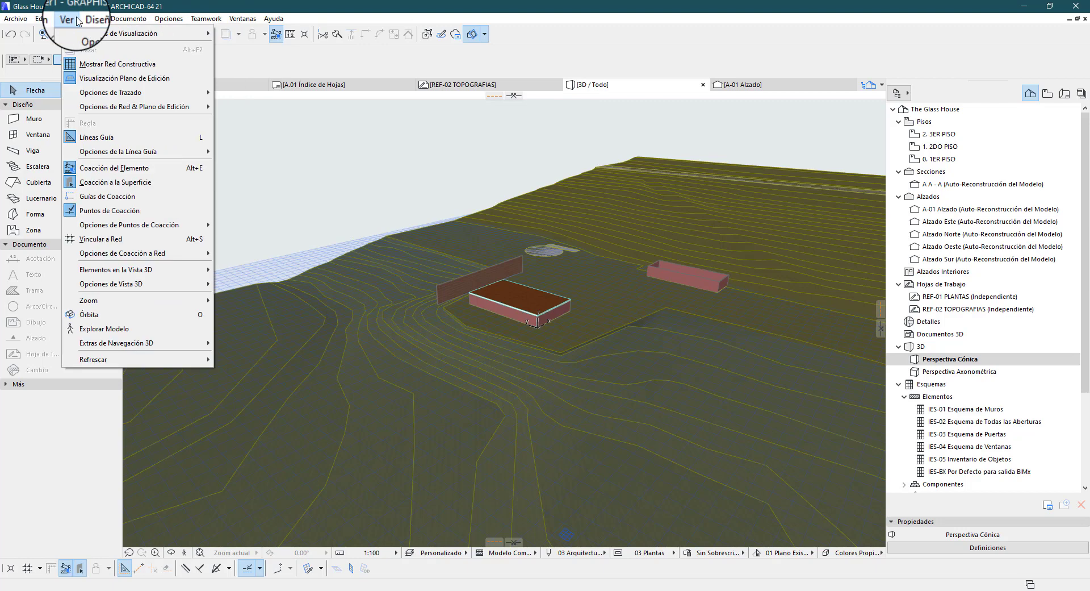
pyautogui.moveTo(170, 274)
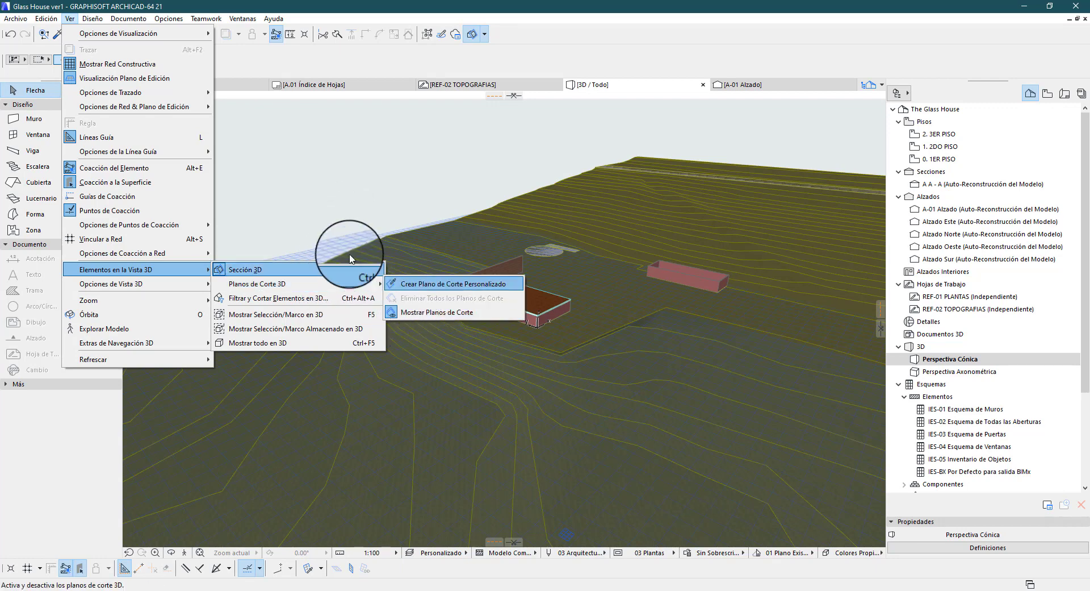
pyautogui.click(377, 214)
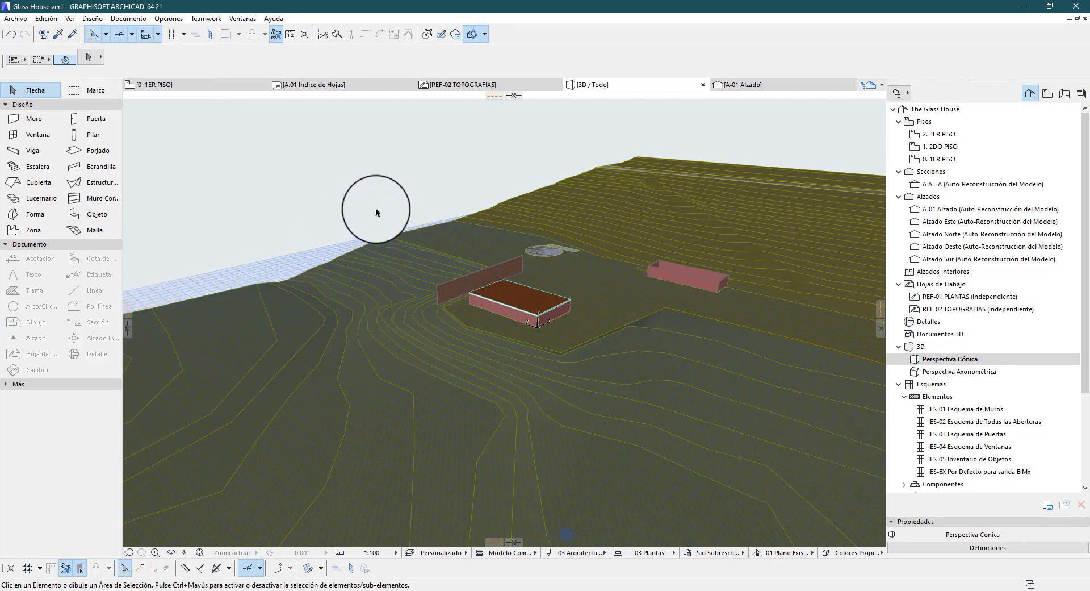
# Place a vertical cutting plane lengthwise through the terrain and house, and finalize it
pyautogui.scroll(-4, 452, 197)
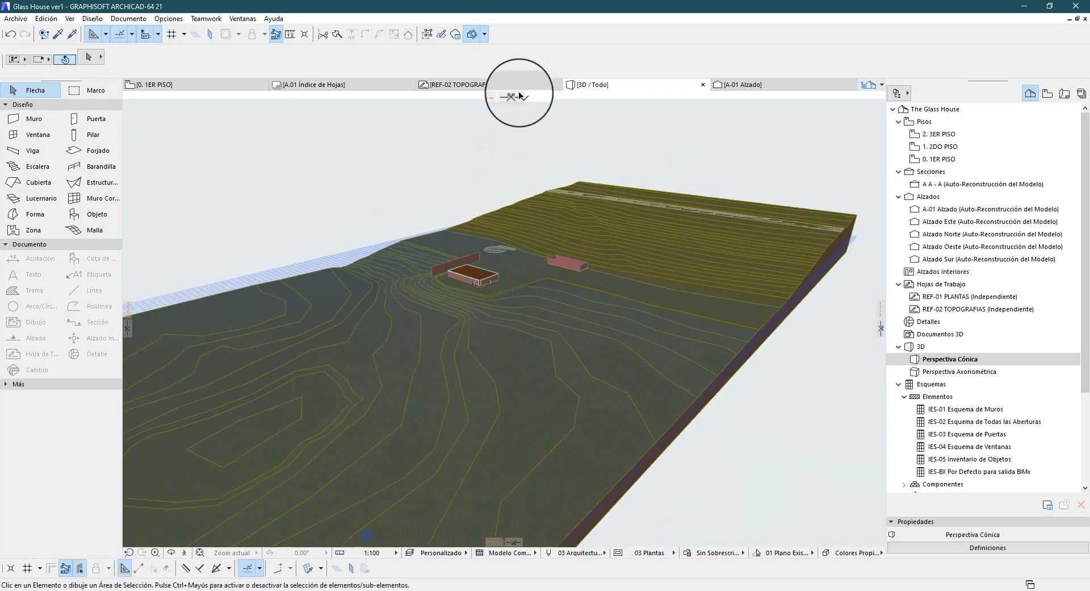
pyautogui.moveTo(518, 95); pyautogui.dragTo(517, 98)
pyautogui.scroll(2, 513, 102)
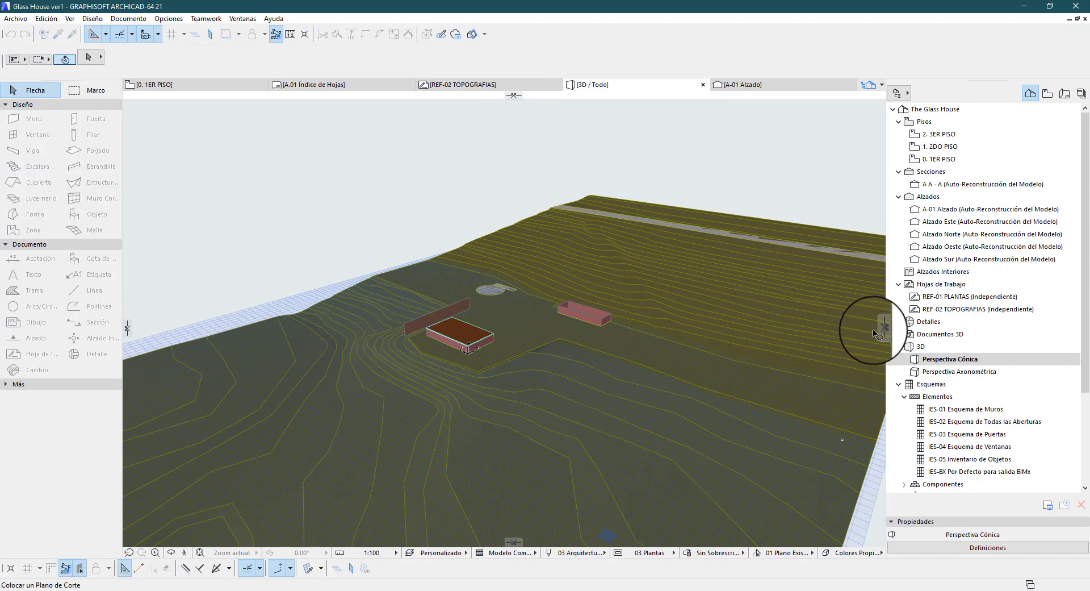
pyautogui.moveTo(882, 333); pyautogui.dragTo(579, 297)
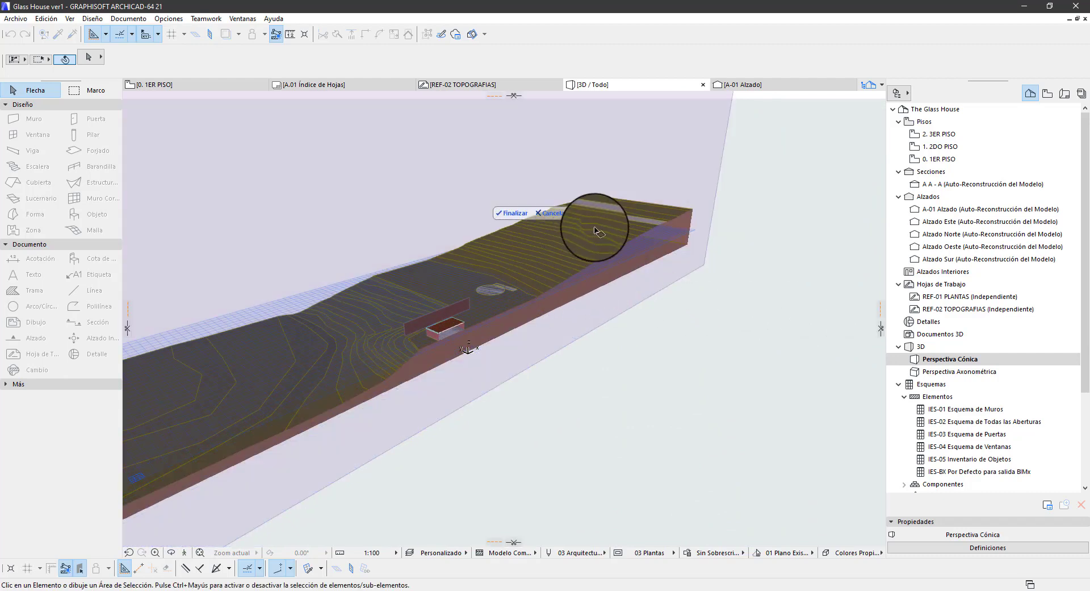
pyautogui.scroll(-3, 507, 254)
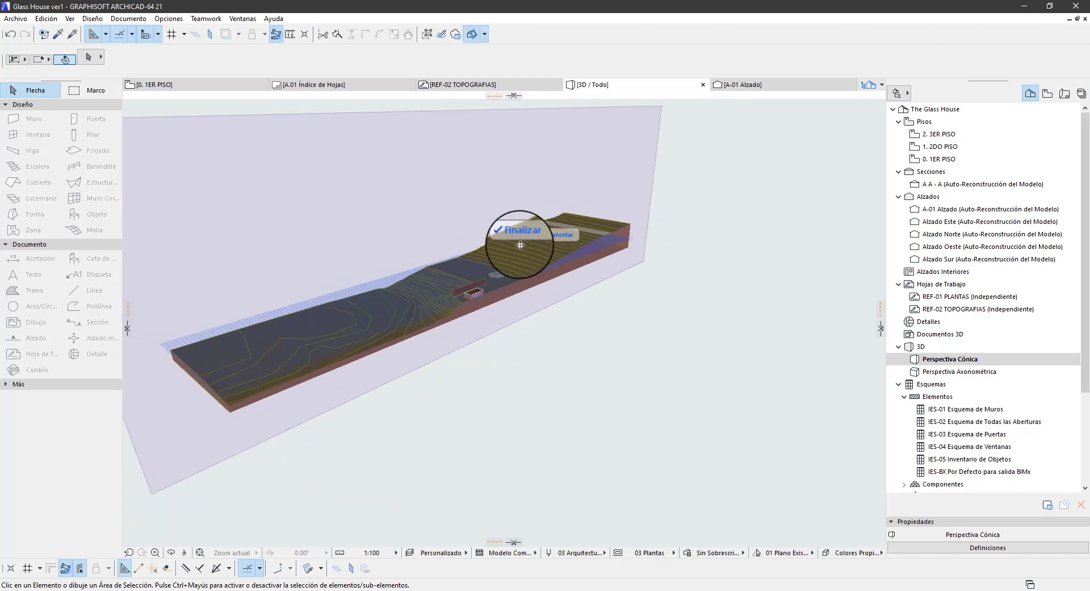
pyautogui.click(526, 235)
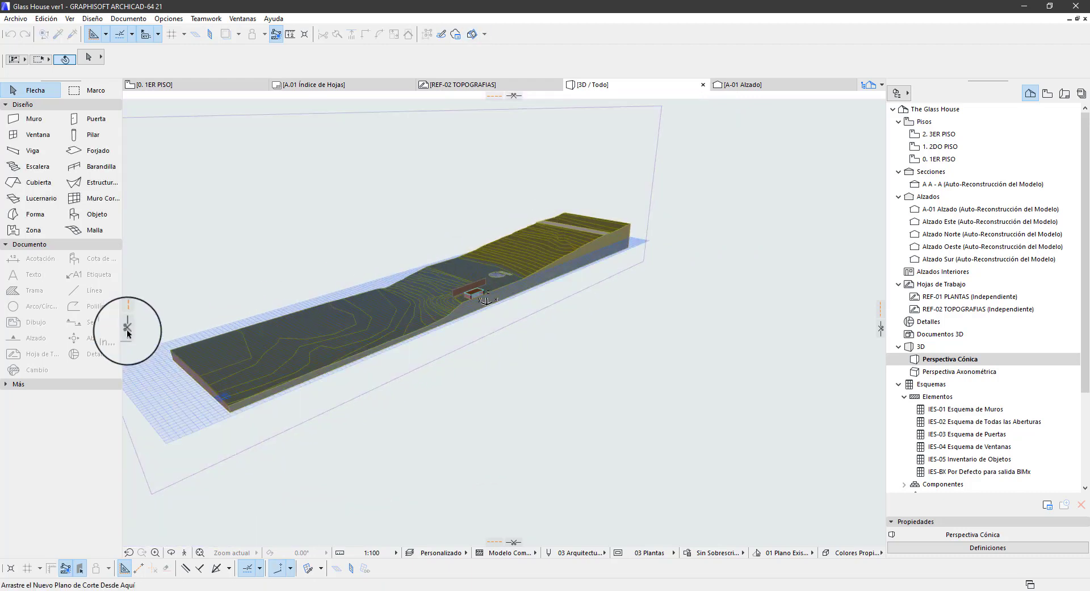
# Place a second vertical cutting plane crosswise through the terrain and house, and finalize it
pyautogui.moveTo(127, 330); pyautogui.dragTo(471, 282)
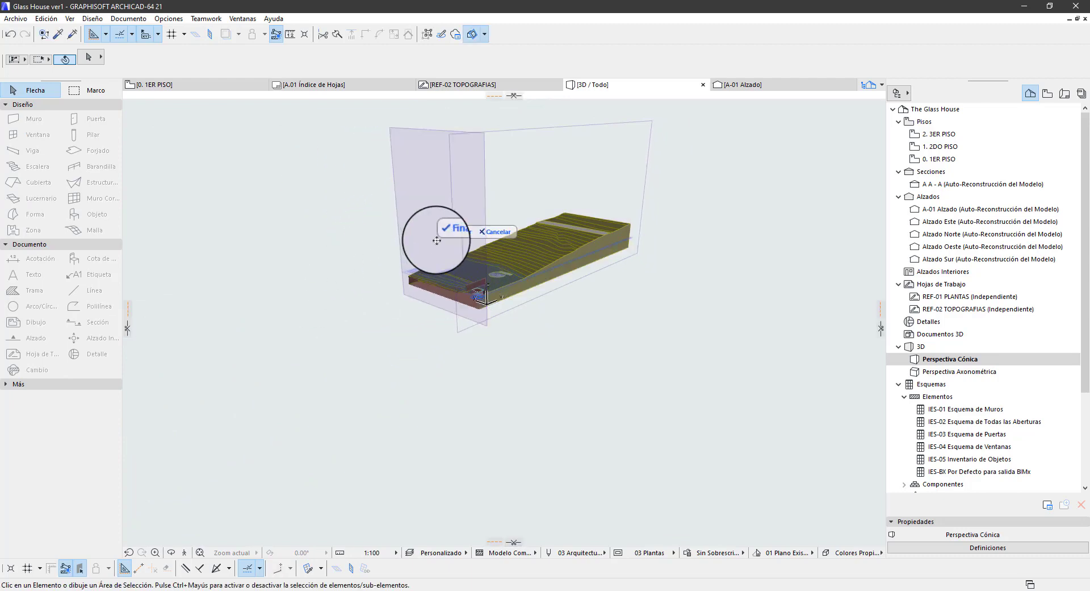
pyautogui.click(457, 231)
pyautogui.scroll(2, 481, 291)
pyautogui.scroll(4, 481, 291)
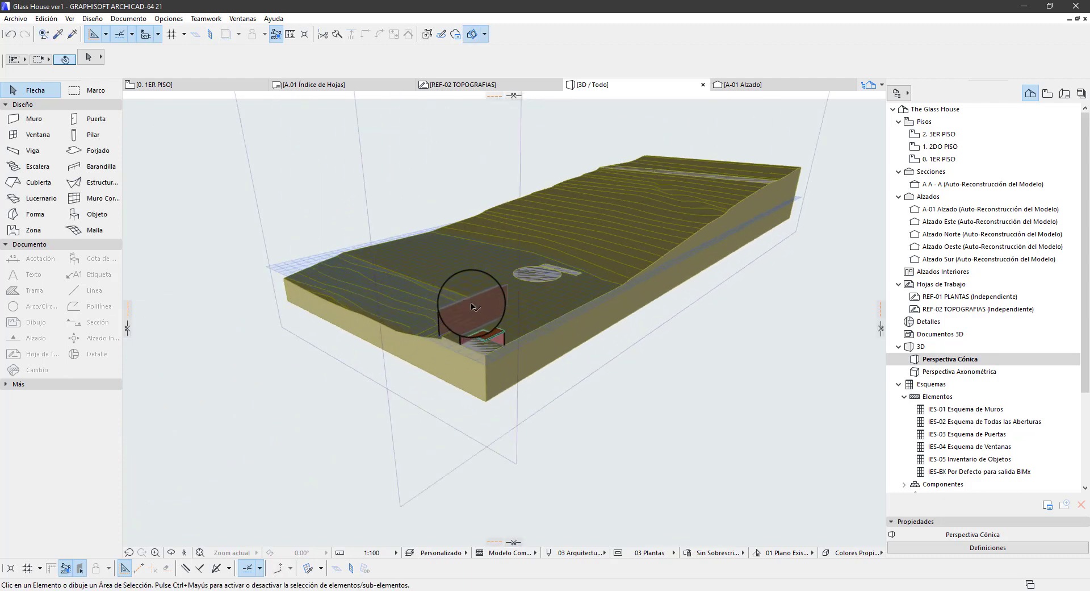
# Turn off Mostrar Planos de Corte to hide the cutting plane outlines in the 3D view
pyautogui.click(485, 36)
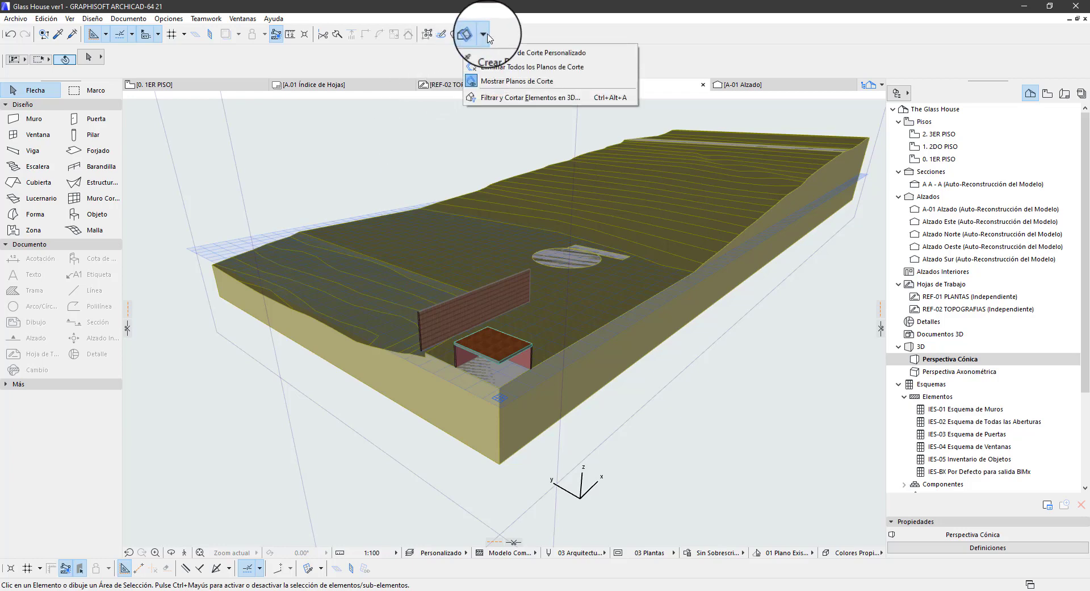
pyautogui.click(514, 82)
pyautogui.scroll(3, 541, 389)
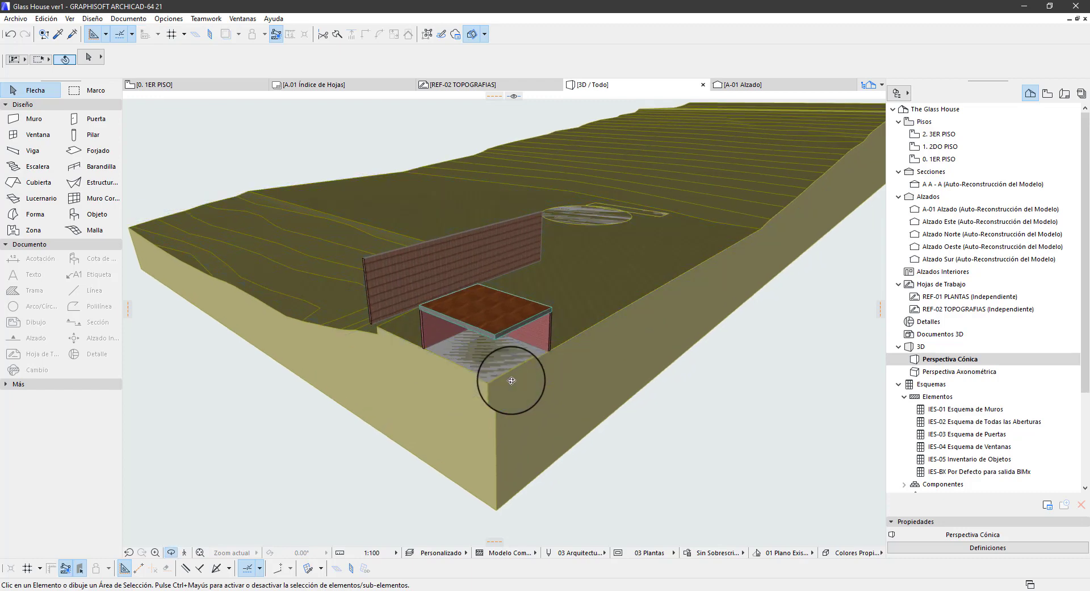
# Examine the cut corner of the house from several angles, comparing Perspectiva Axonométrica with Perspectiva Cónica
pyautogui.keyDown('shift'); pyautogui.moveTo(511, 379); pyautogui.dragTo(528, 351, button='middle'); pyautogui.keyUp('shift')
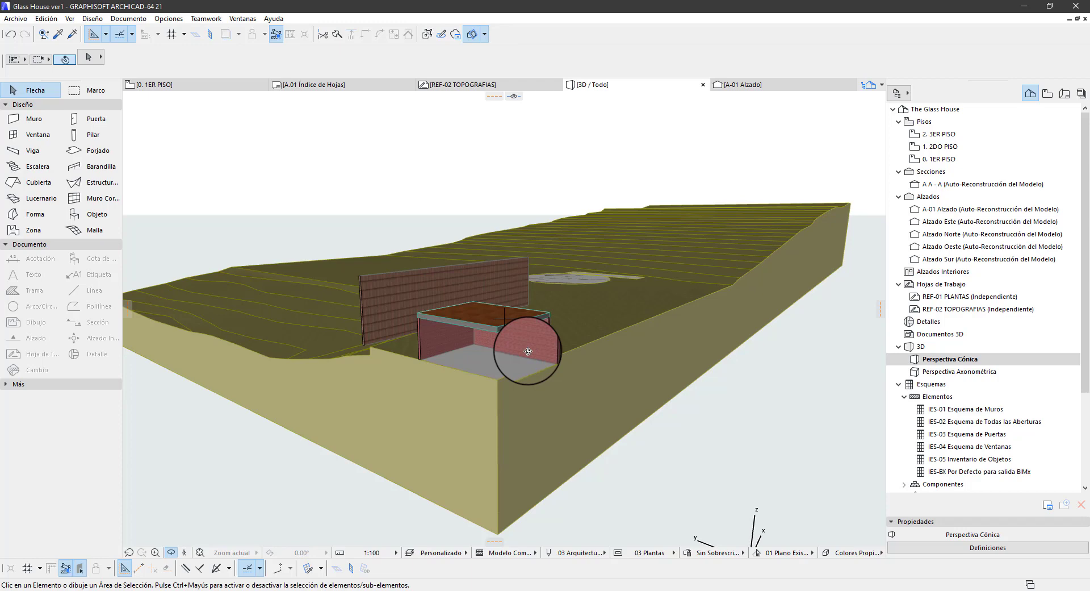
pyautogui.keyDown('shift'); pyautogui.moveTo(516, 358); pyautogui.dragTo(418, 384, button='middle'); pyautogui.keyUp('shift')
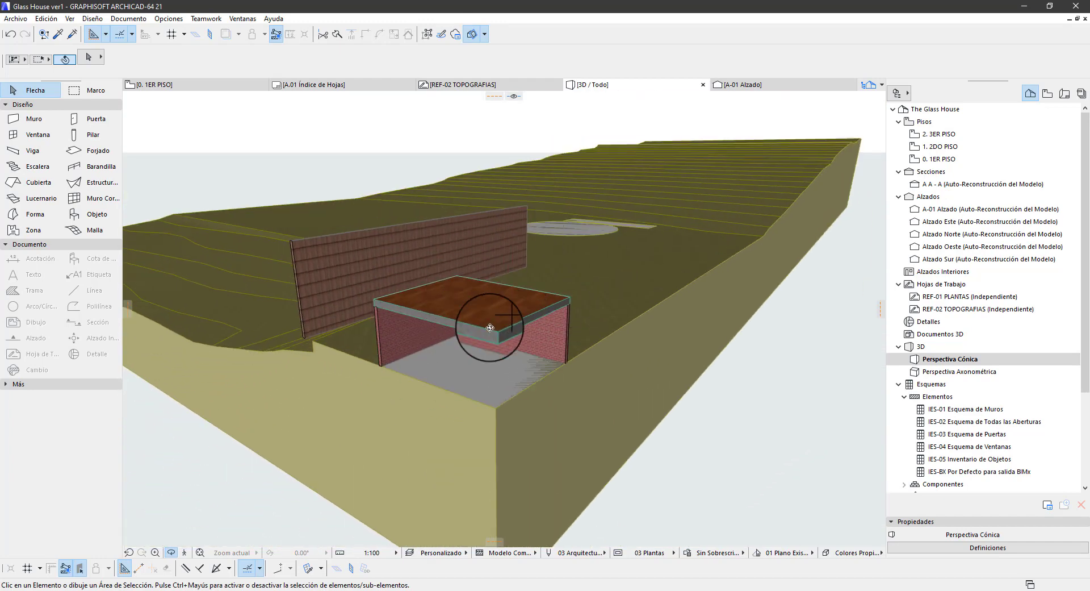
pyautogui.keyDown('shift'); pyautogui.moveTo(471, 324); pyautogui.dragTo(434, 311, button='middle'); pyautogui.keyUp('shift')
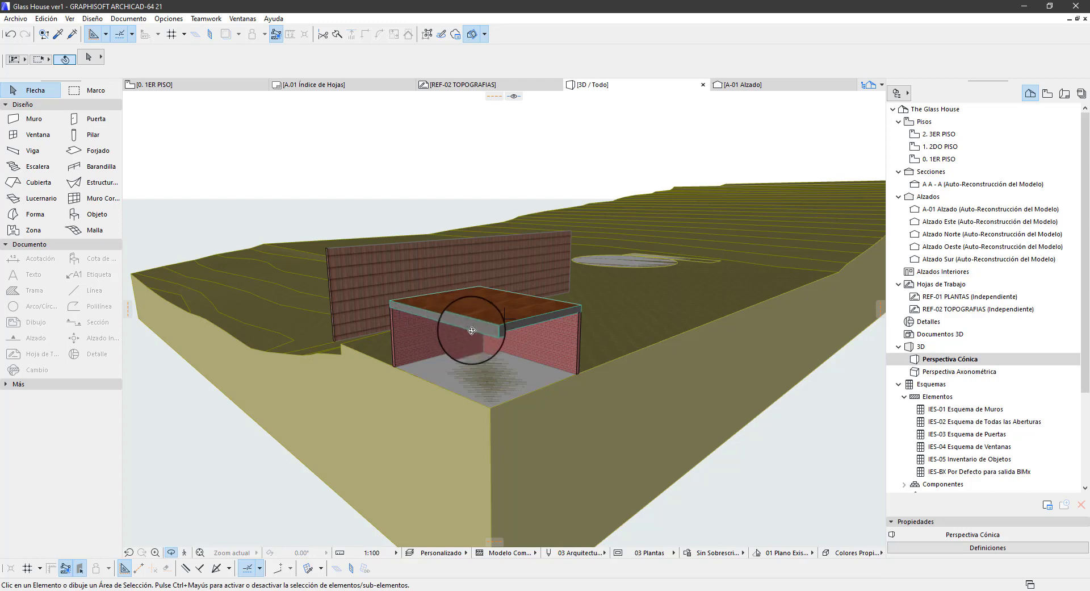
pyautogui.keyDown('shift'); pyautogui.moveTo(478, 425); pyautogui.dragTo(551, 402, button='middle'); pyautogui.keyUp('shift')
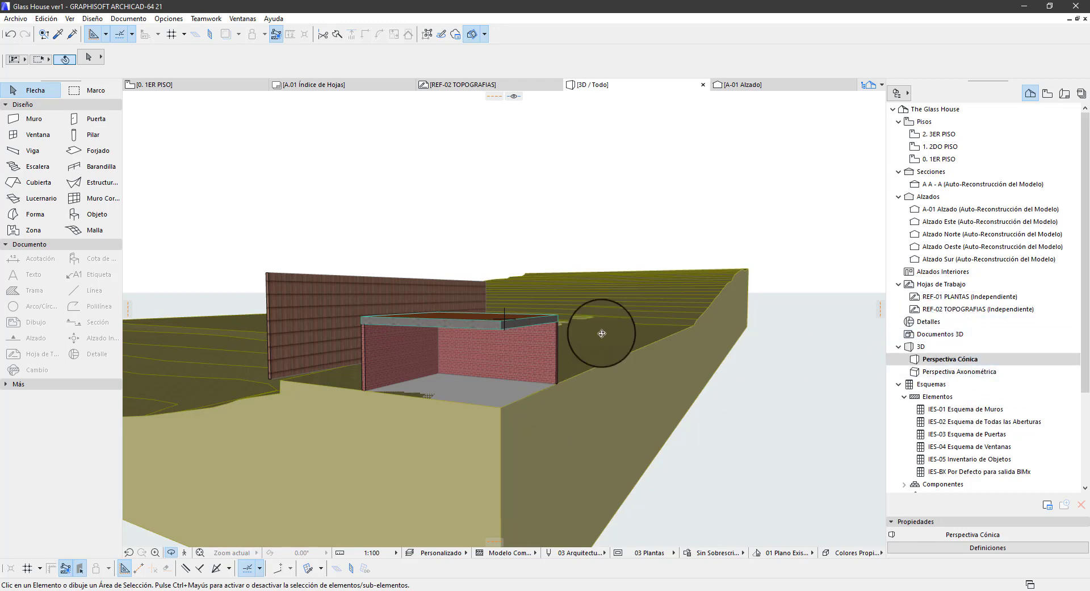
pyautogui.keyDown('shift'); pyautogui.moveTo(602, 333); pyautogui.dragTo(886, 362, button='middle'); pyautogui.keyUp('shift')
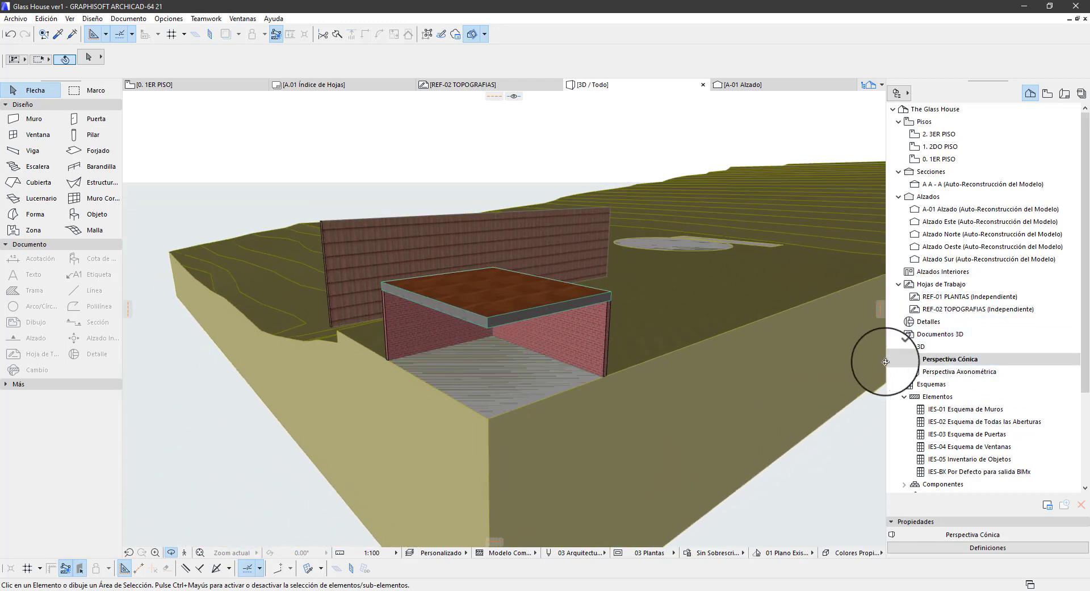
pyautogui.click(951, 372)
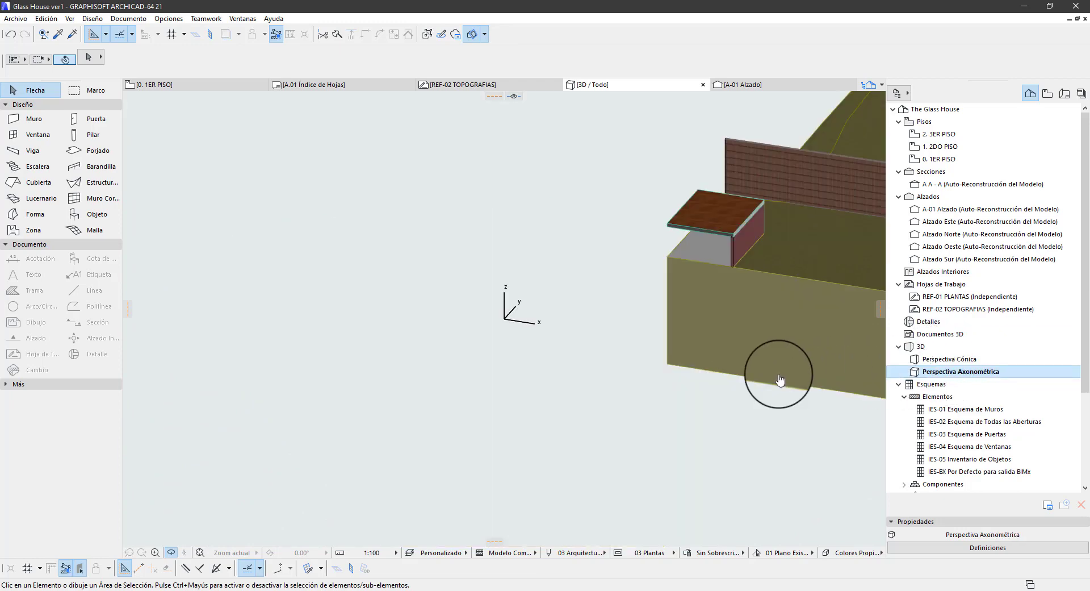
pyautogui.keyDown('shift'); pyautogui.moveTo(669, 303); pyautogui.dragTo(1048, 277, button='middle'); pyautogui.keyUp('shift')
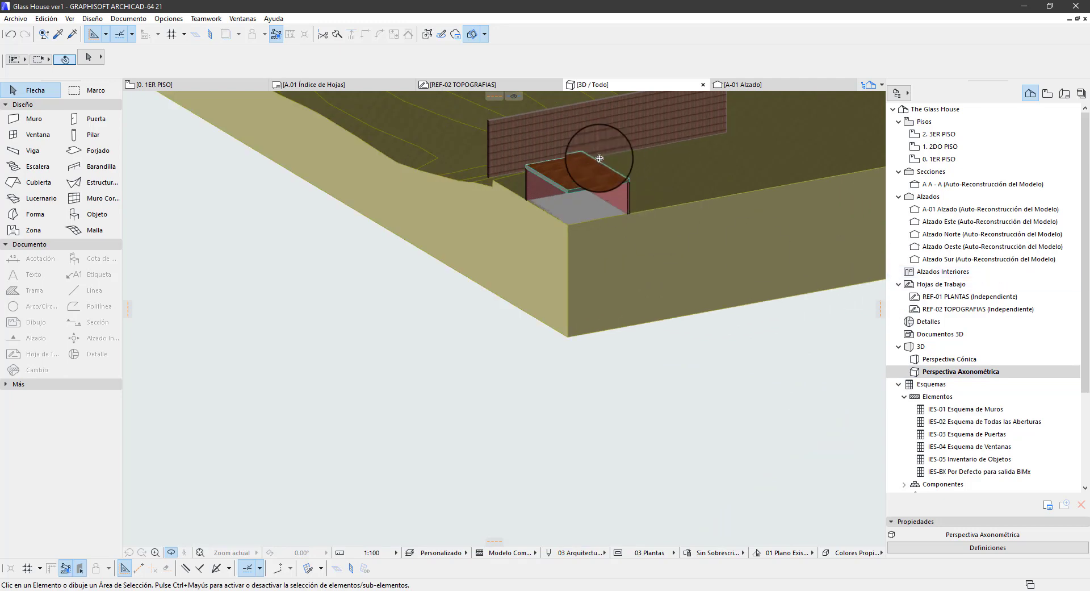
pyautogui.scroll(5, 599, 158)
pyautogui.doubleClick(937, 358)
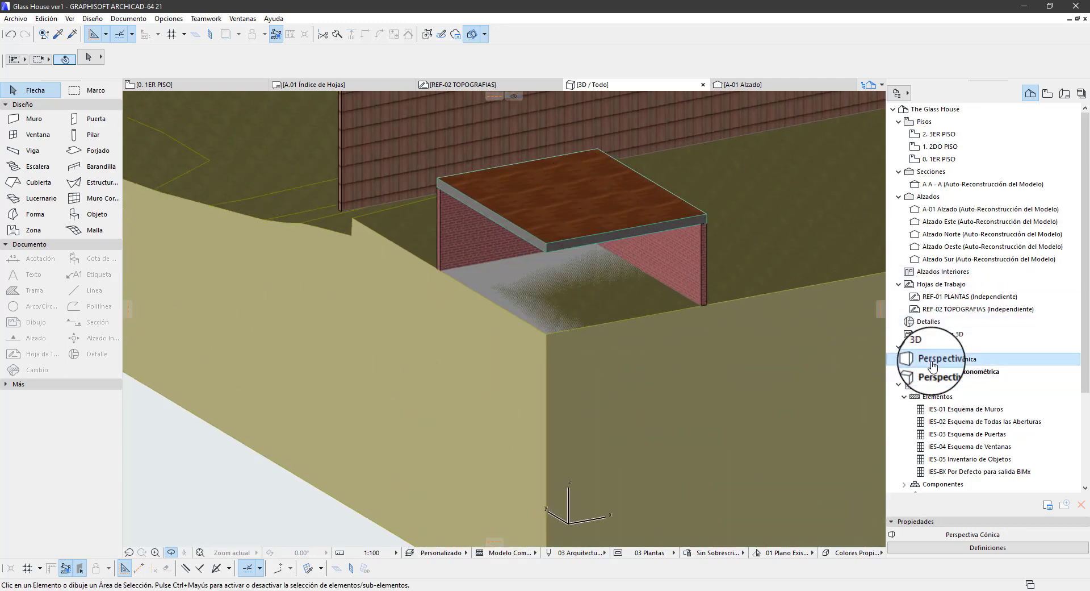
# Frame the cut brick room in perspective and create a 3D document from it with ID 3D-01 and name Perspectiva 01
pyautogui.keyDown('shift'); pyautogui.moveTo(504, 379); pyautogui.dragTo(443, 362, button='middle'); pyautogui.keyUp('shift')
pyautogui.scroll(6, 625, 393)
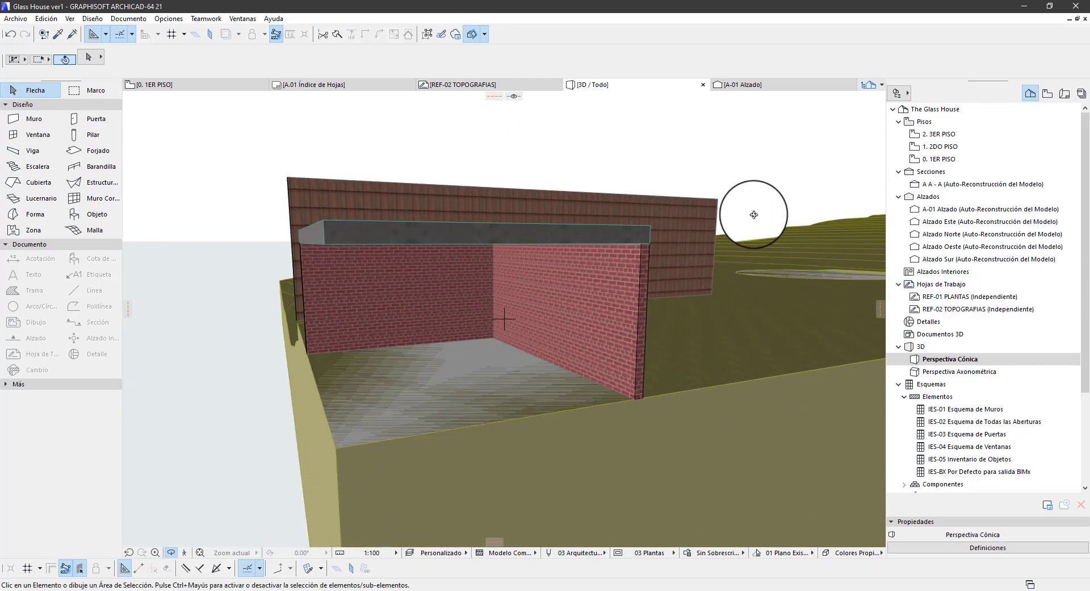
pyautogui.rightClick(958, 334)
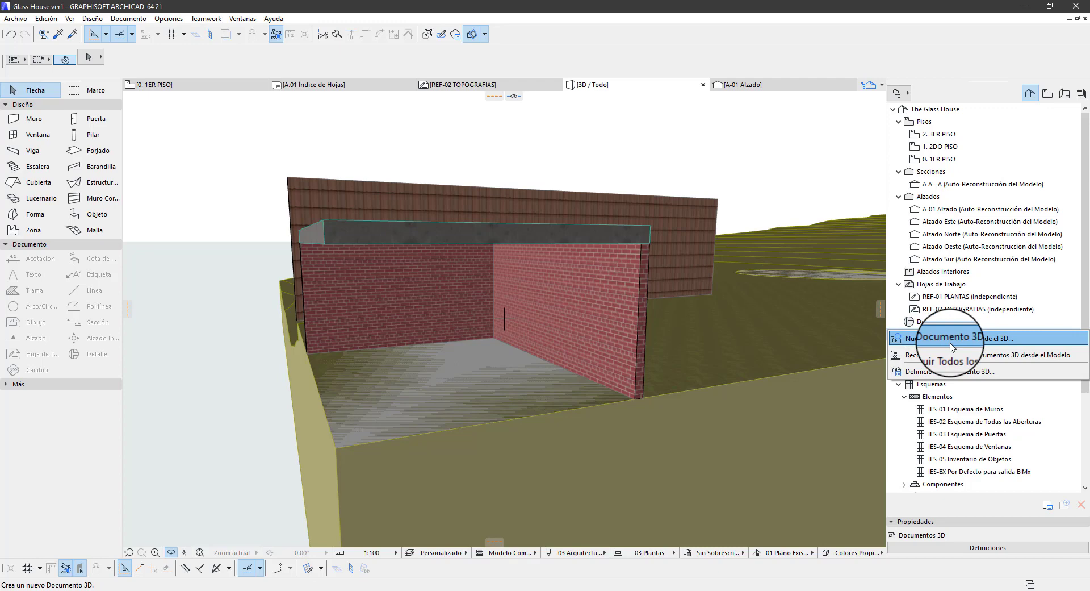
pyautogui.click(953, 347)
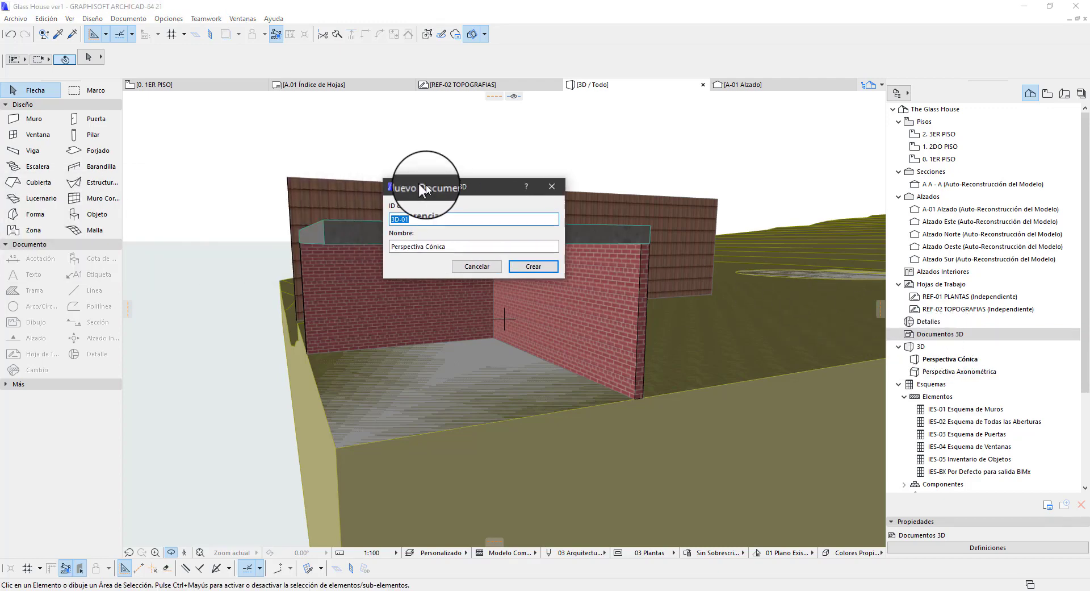
pyautogui.moveTo(474, 247); pyautogui.dragTo(377, 231)
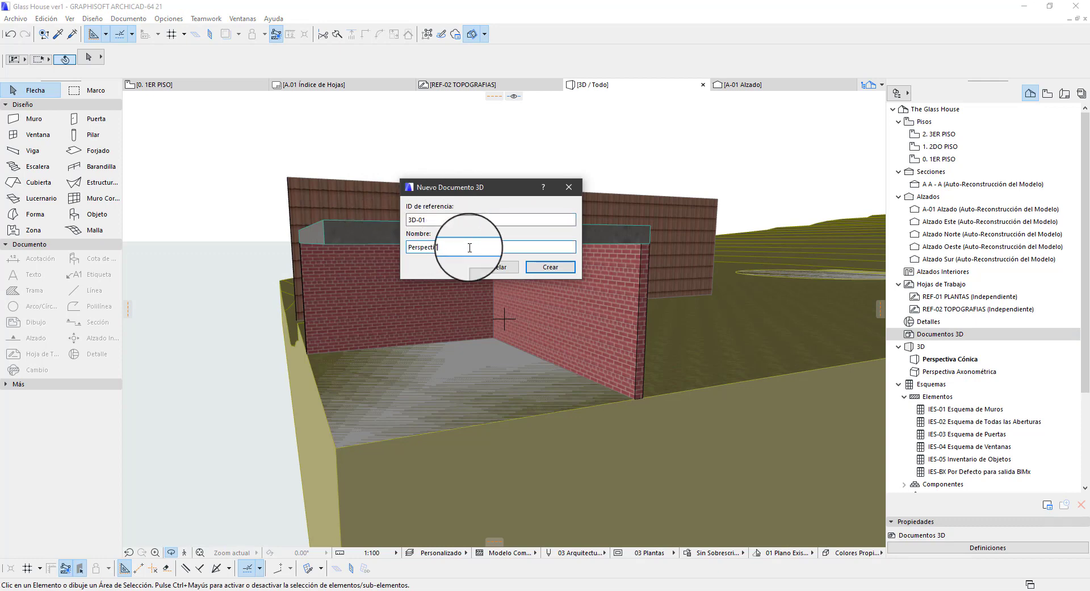
pyautogui.click(550, 267)
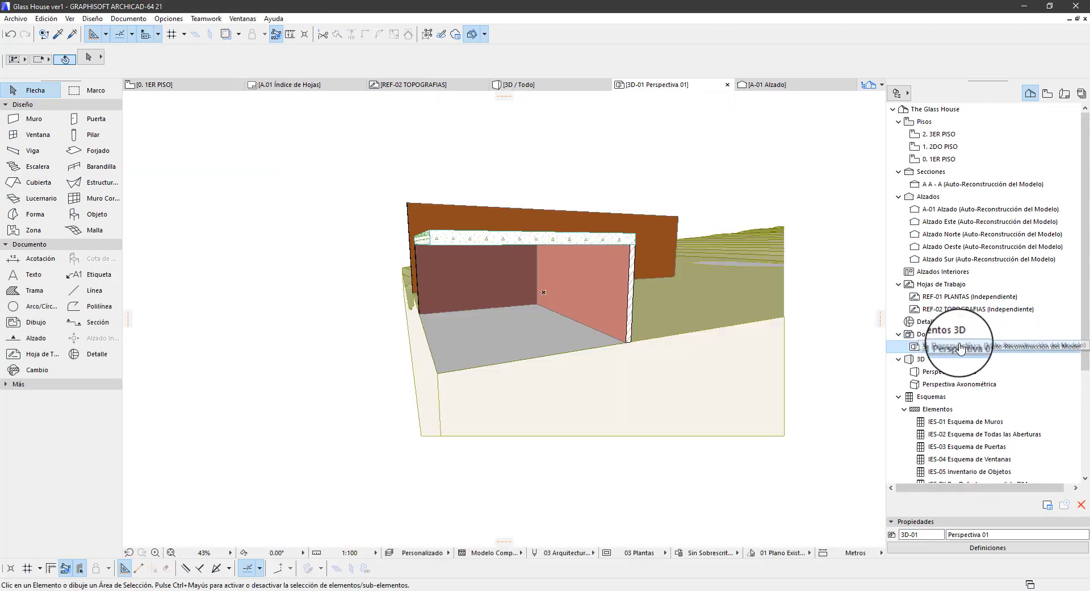
# Examine the cut model in the new 3D document and check that the terrain is selectable
pyautogui.scroll(-3, 462, 294)
pyautogui.scroll(2, 581, 280)
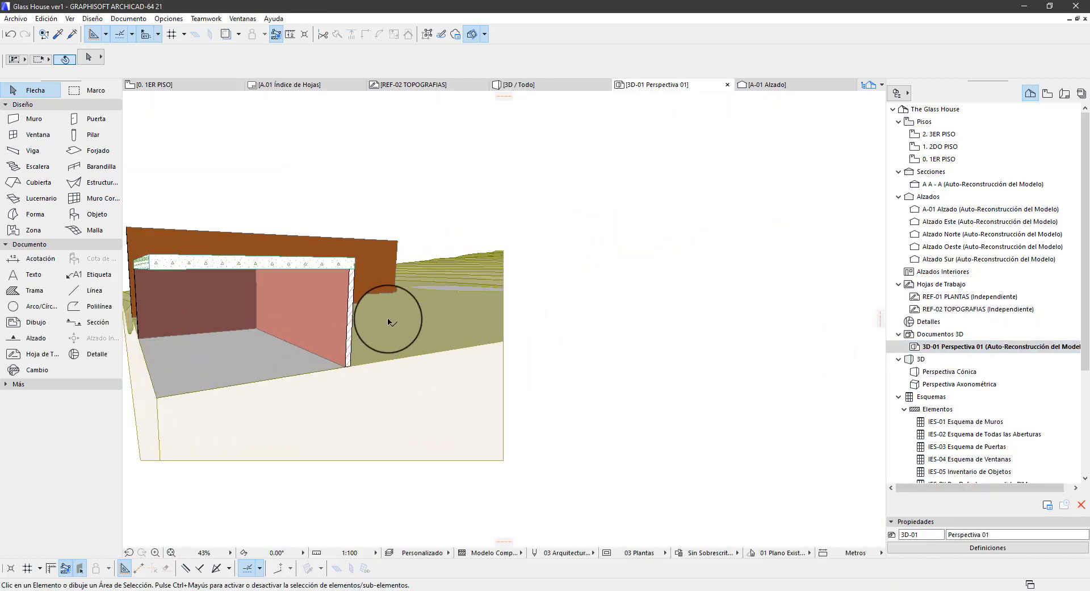
pyautogui.click(364, 336)
pyautogui.scroll(-2, 532, 319)
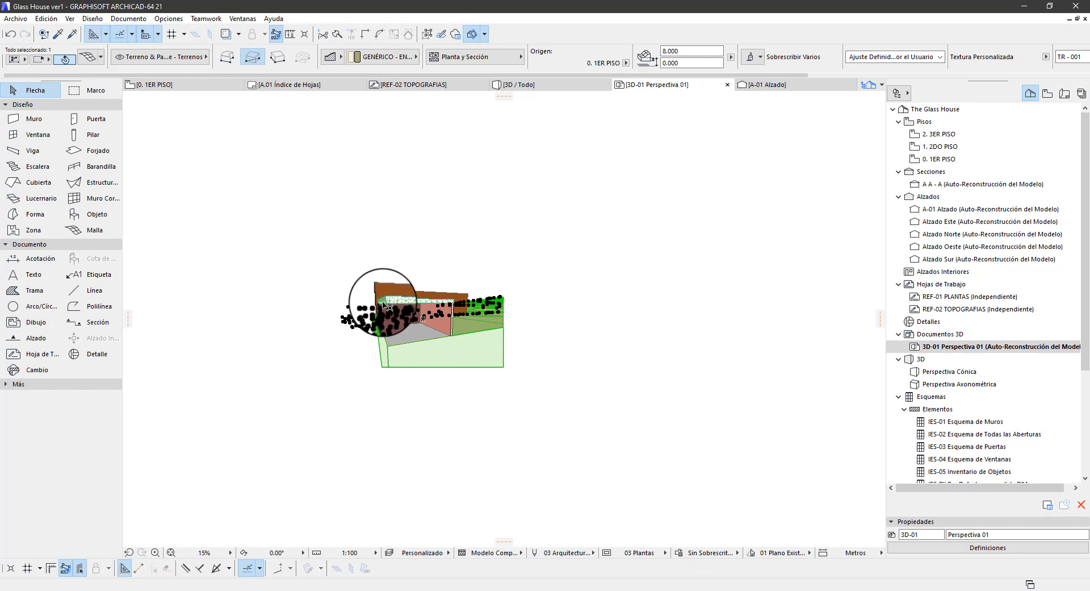
pyautogui.click(392, 211)
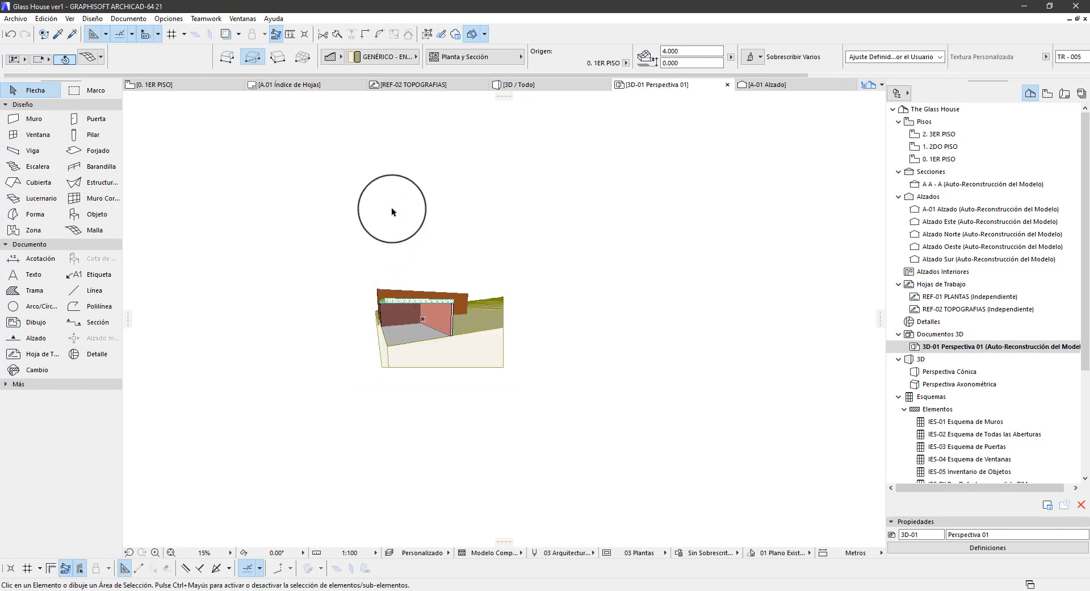
pyautogui.scroll(5, 390, 290)
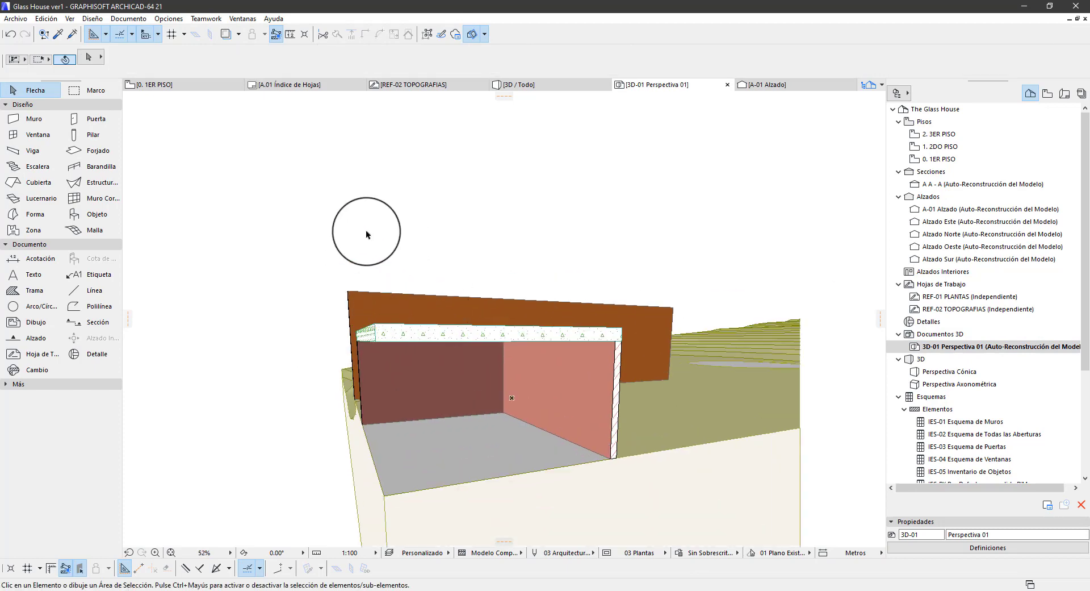
pyautogui.scroll(-2, 382, 228)
pyautogui.scroll(4, 397, 268)
pyautogui.scroll(-3, 401, 271)
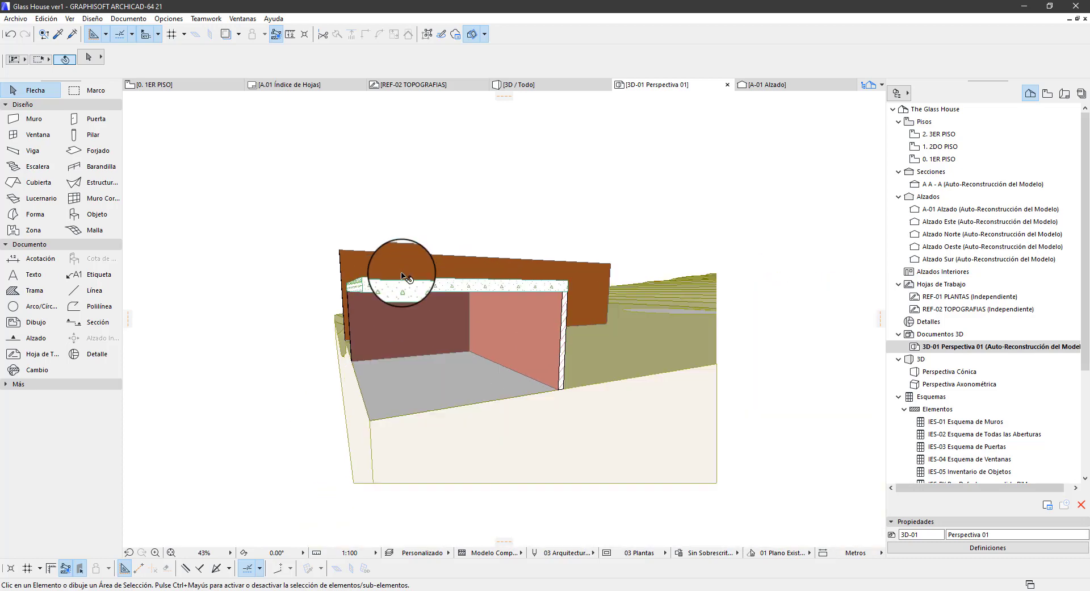
# Select the roof slab and the cut brick walls, and suspend grouping so each wall is selectable on its own
pyautogui.click(469, 288)
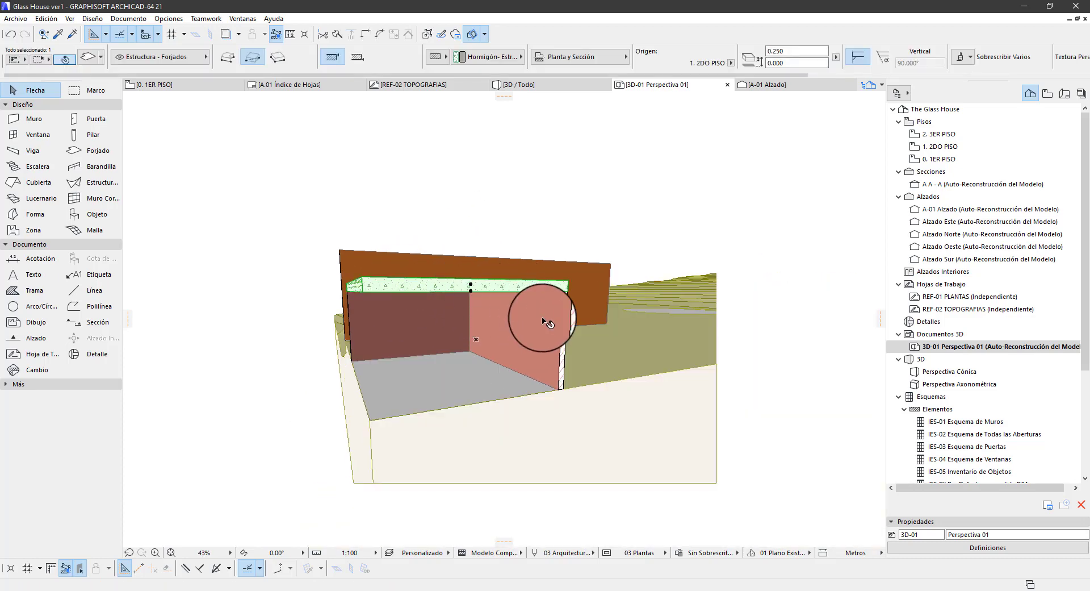
pyautogui.click(479, 402)
pyautogui.click(563, 367)
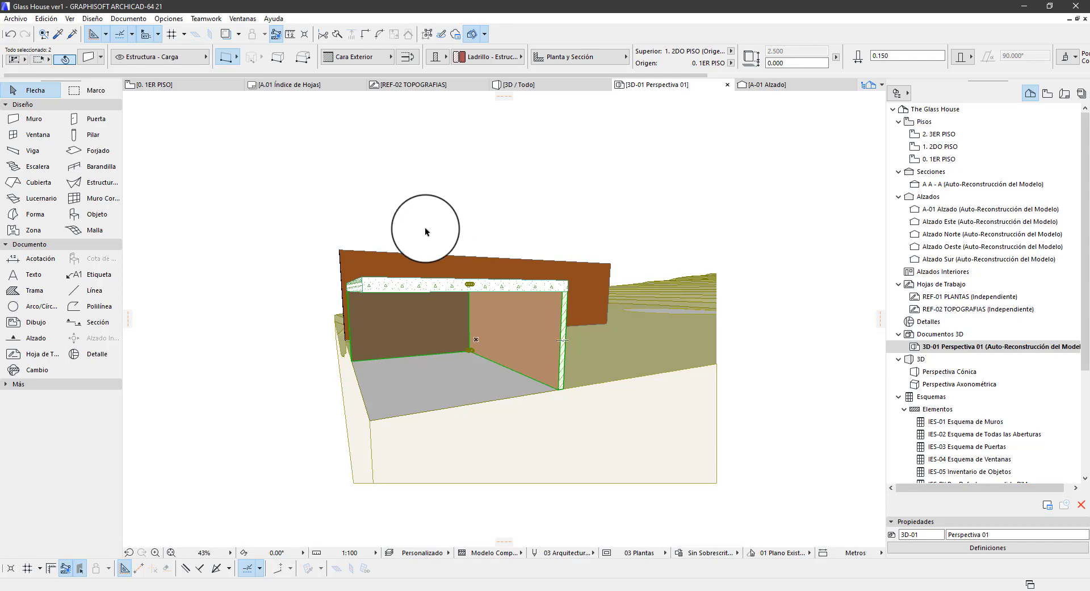
pyautogui.click(427, 34)
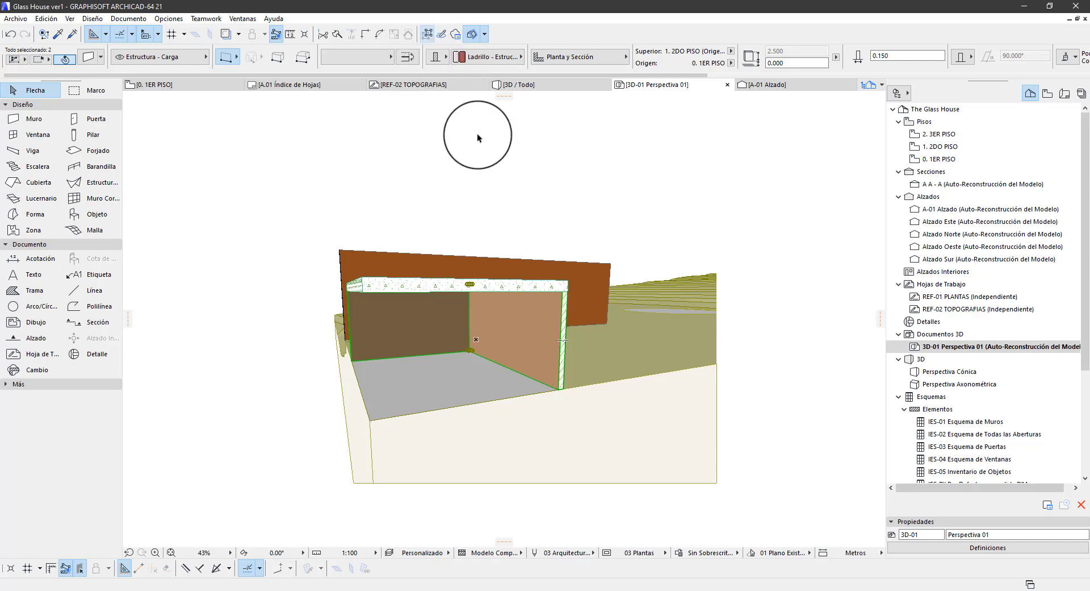
# Delete the room's left brick wall in the 3D document, and undo the deletion
pyautogui.keyDown('shift'); pyautogui.click(469, 285); pyautogui.keyUp('shift')
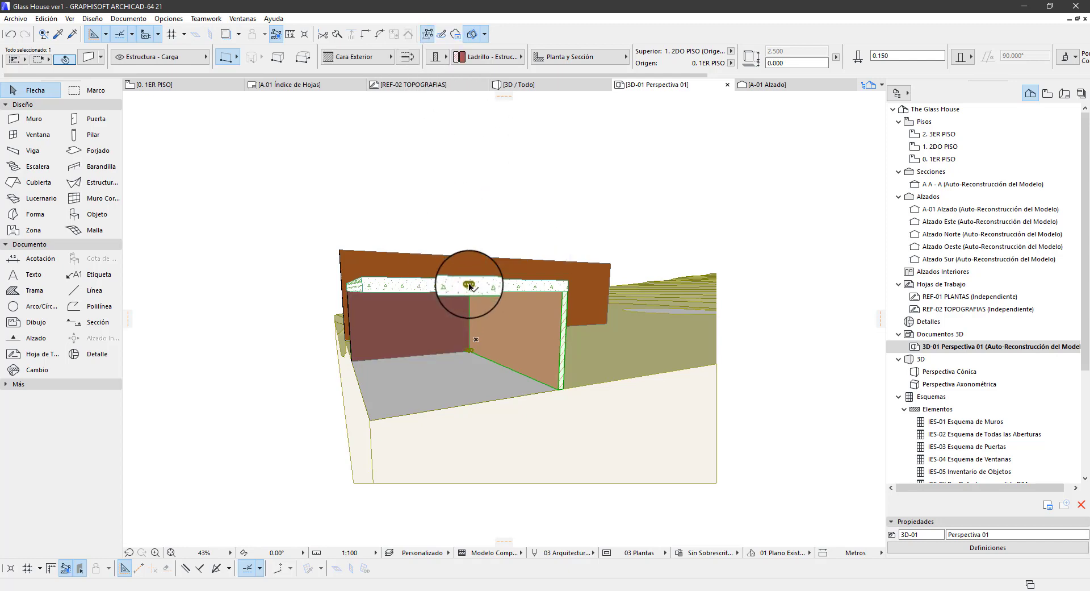
pyautogui.click(465, 304)
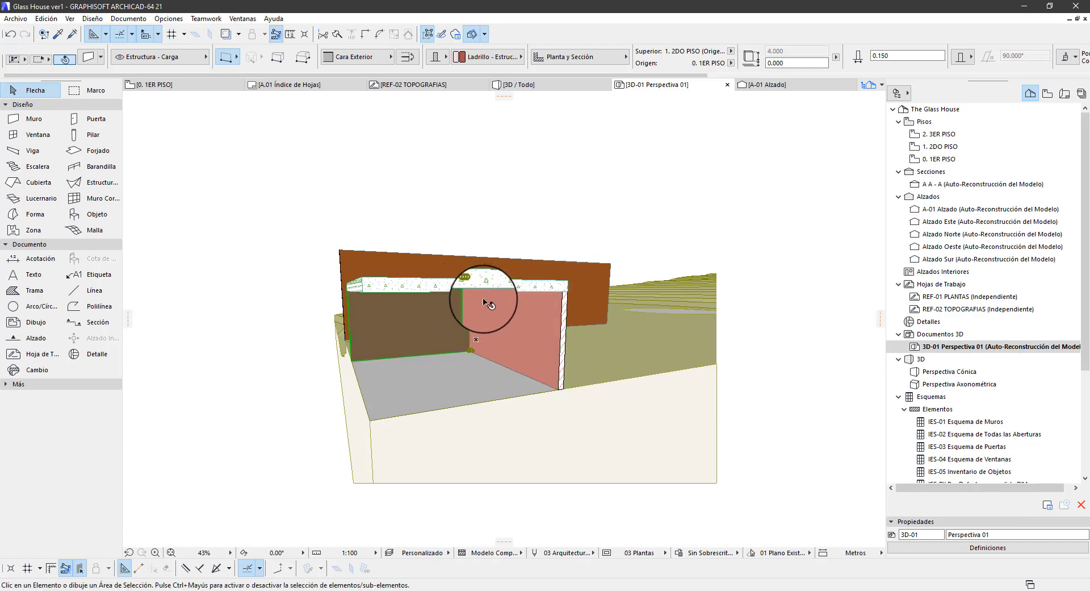
pyautogui.press('Escape')
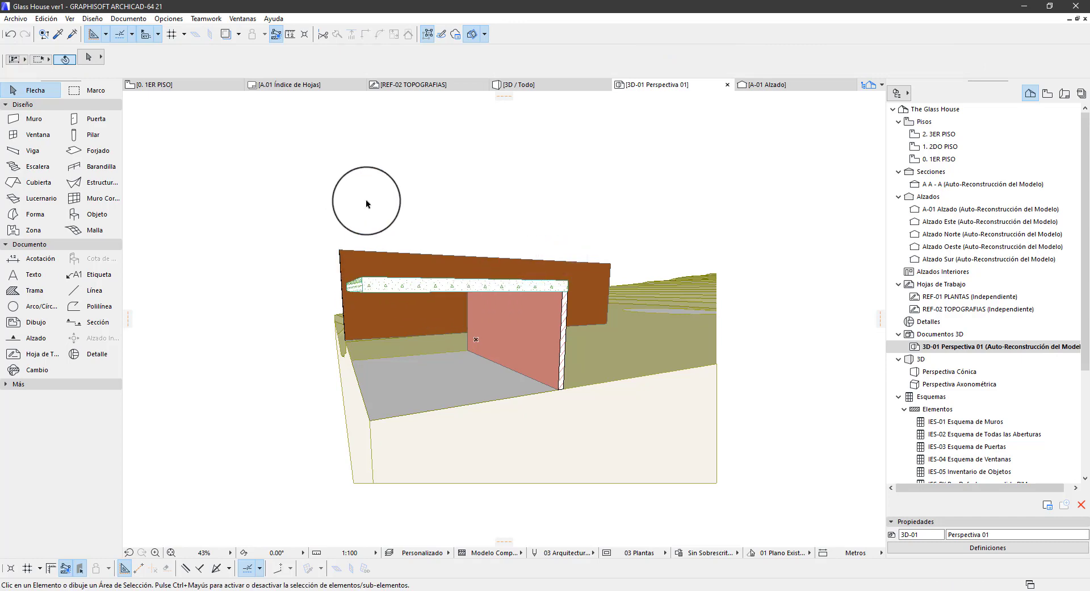
pyautogui.hotkey('ctrl', 'z')
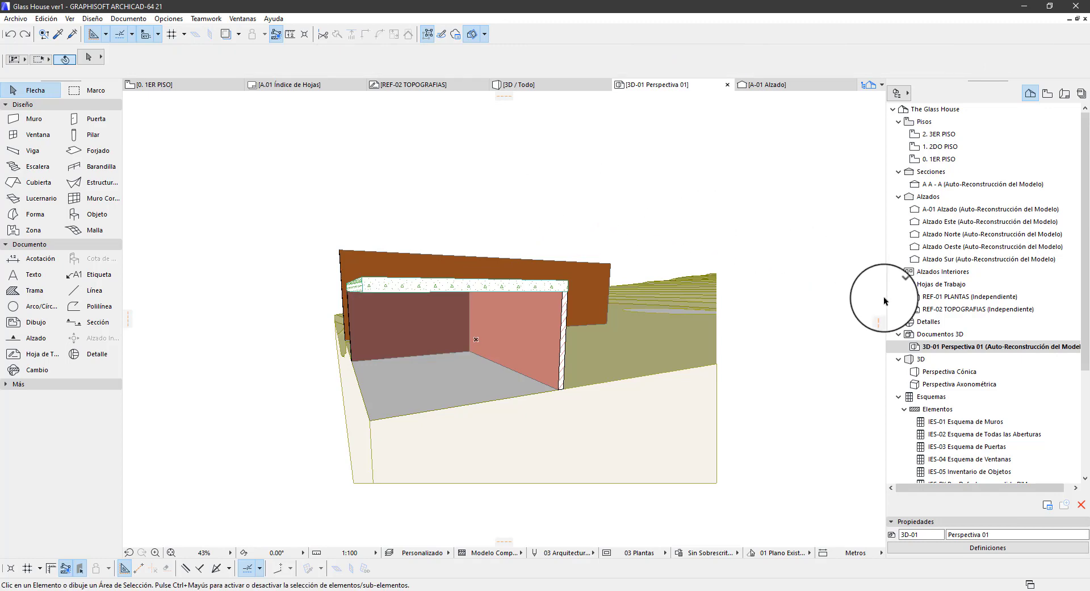
# Review the available commands for 3D document 3D-01 Perspectiva 01 and section A-A
pyautogui.click(957, 349)
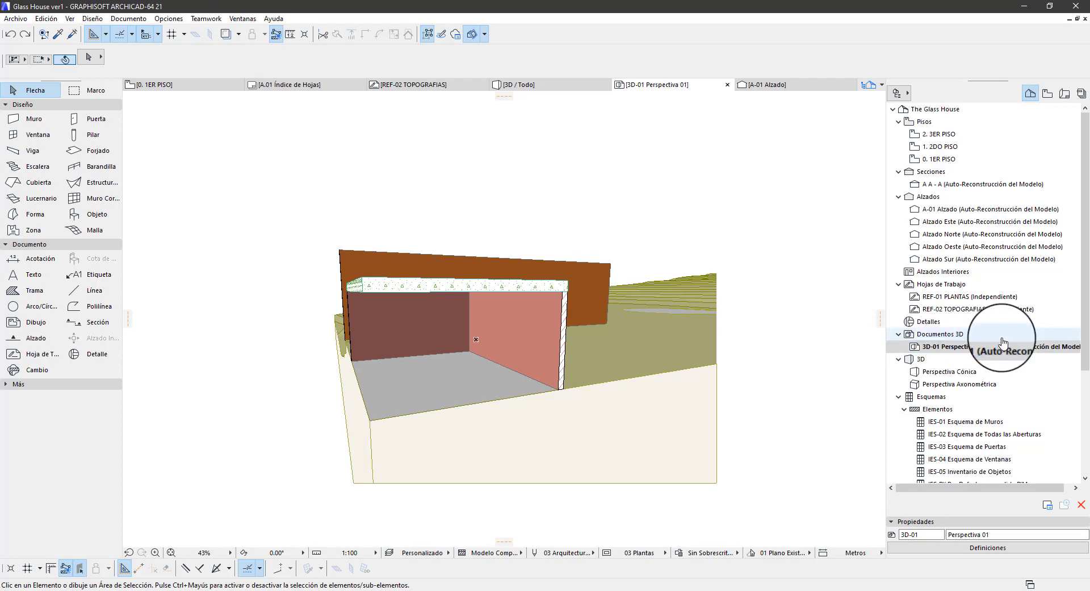
pyautogui.rightClick(954, 347)
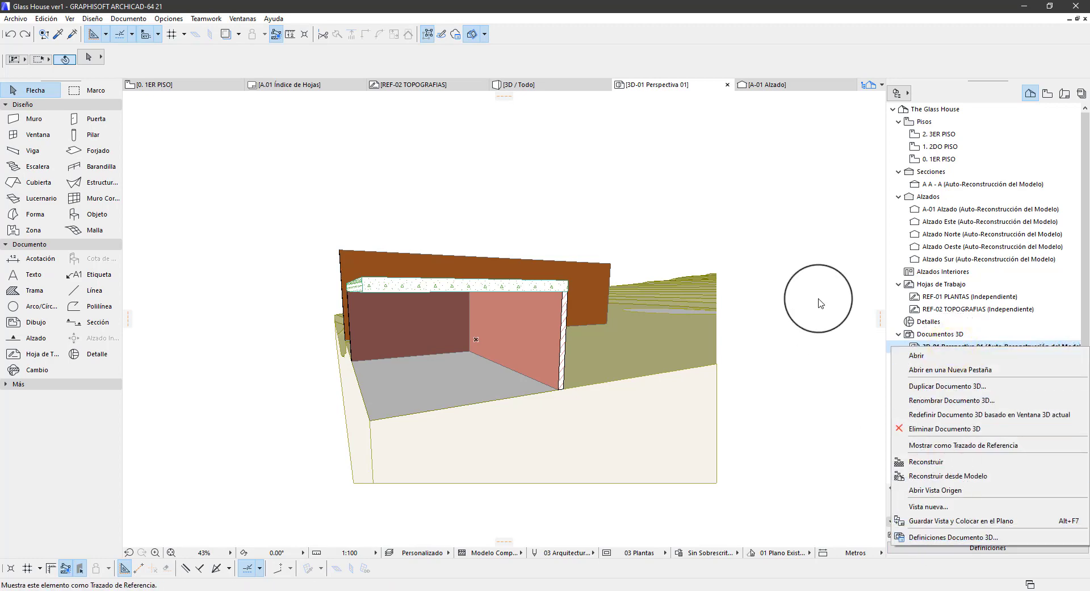
pyautogui.click(806, 284)
pyautogui.rightClick(961, 185)
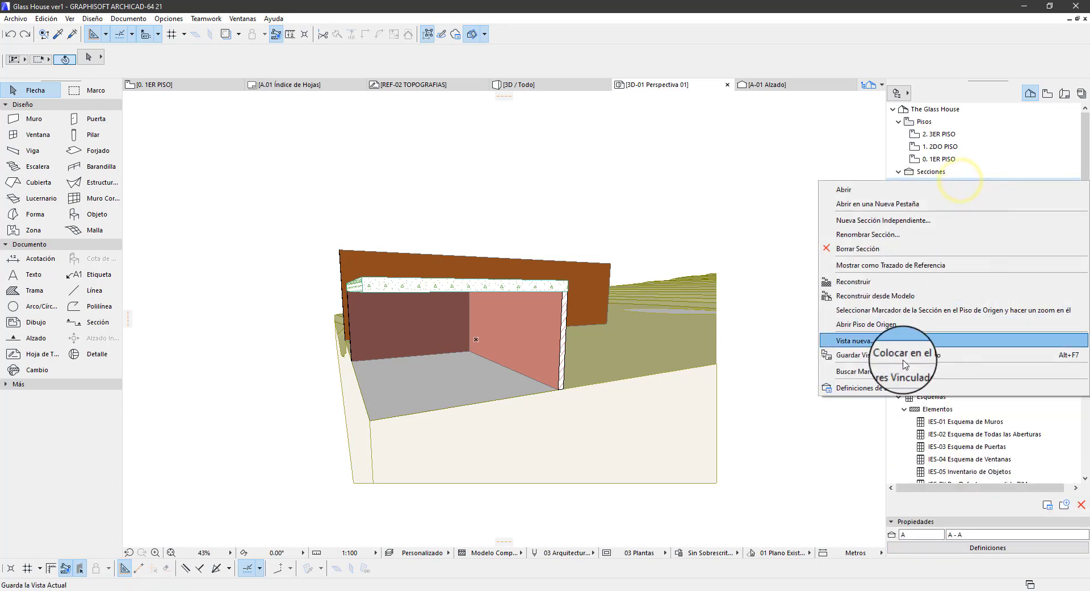
pyautogui.click(836, 416)
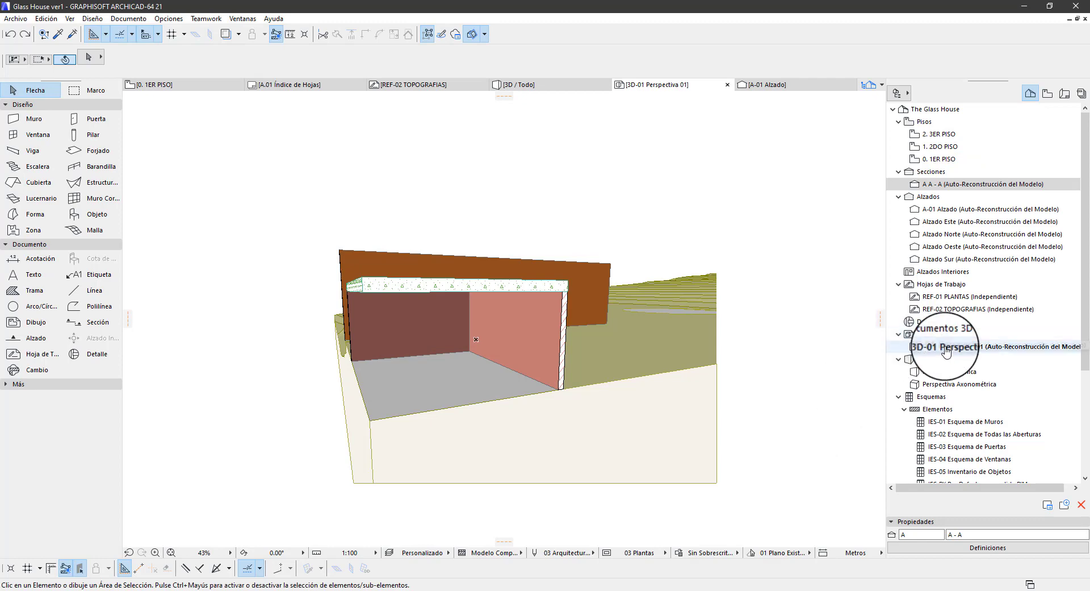
# Open the settings of 3D document 3D-01 Perspectiva 01, show its model display options, and enlarge the dialog
pyautogui.click(986, 358)
pyautogui.click(985, 346)
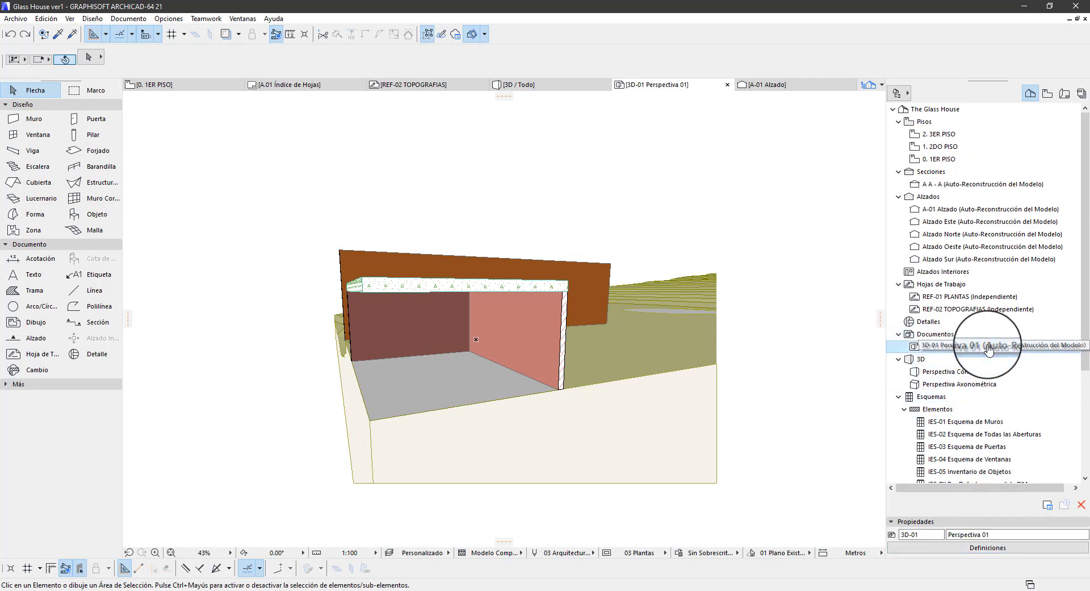
pyautogui.click(986, 548)
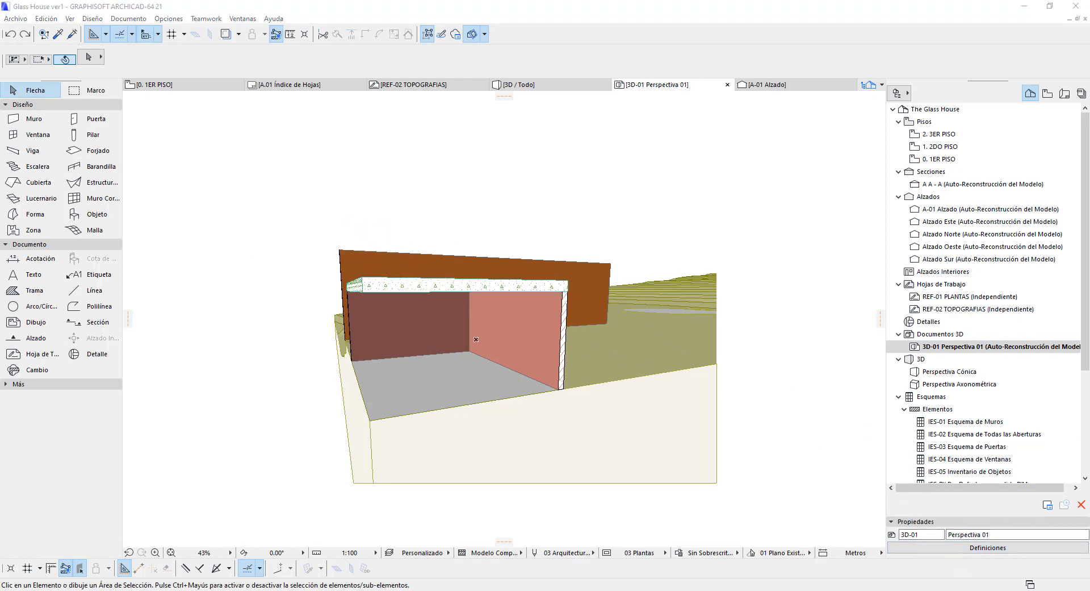
pyautogui.moveTo(202, 89); pyautogui.dragTo(483, 105)
pyautogui.click(369, 250)
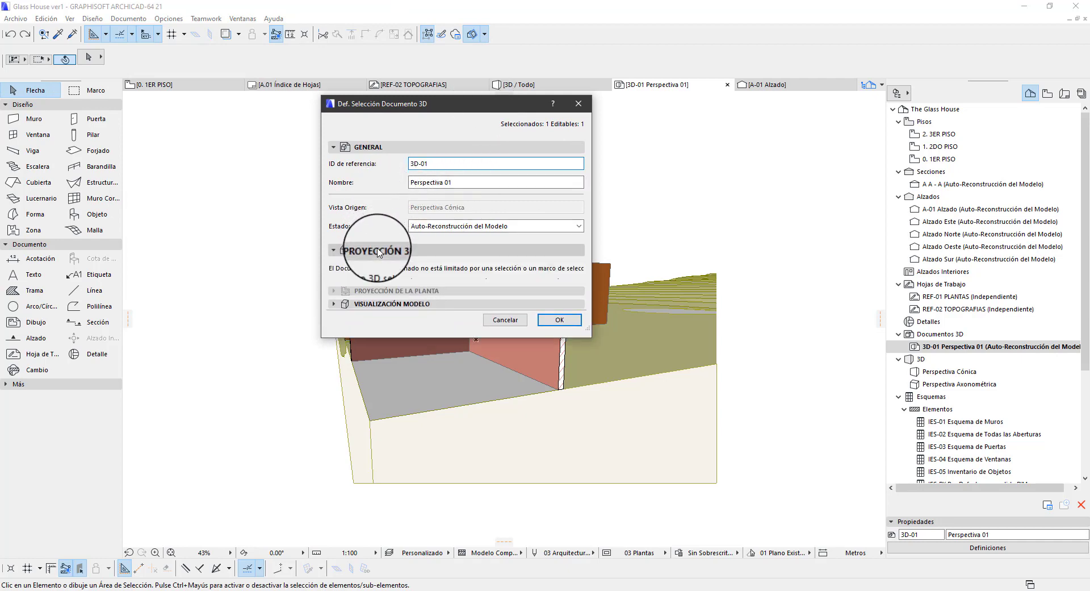
pyautogui.click(397, 371)
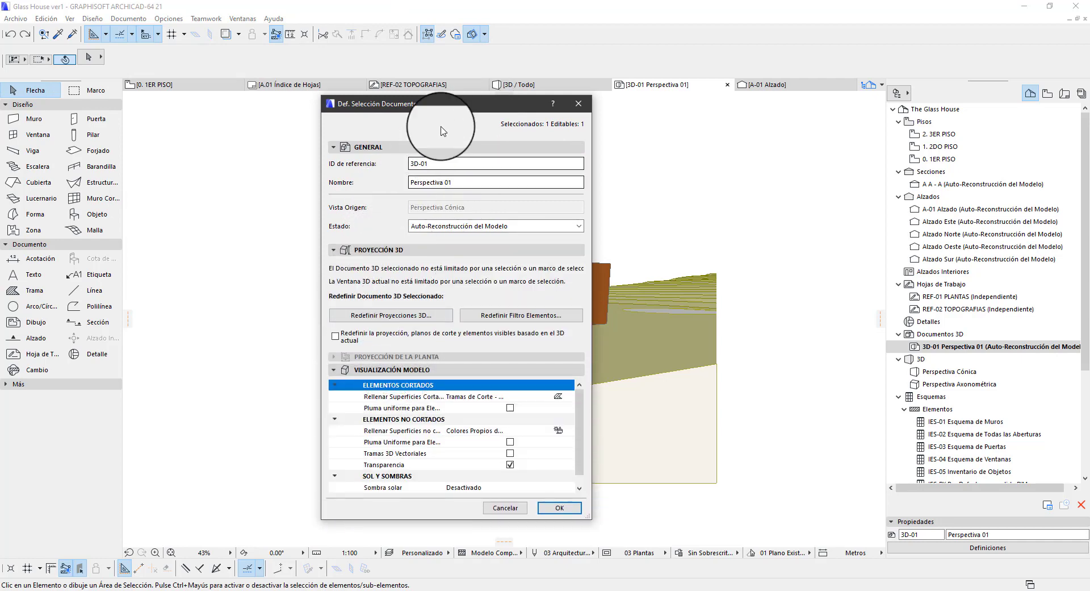
pyautogui.click(443, 147)
pyautogui.moveTo(390, 104); pyautogui.dragTo(243, 41)
pyautogui.scroll(-2, 432, 318)
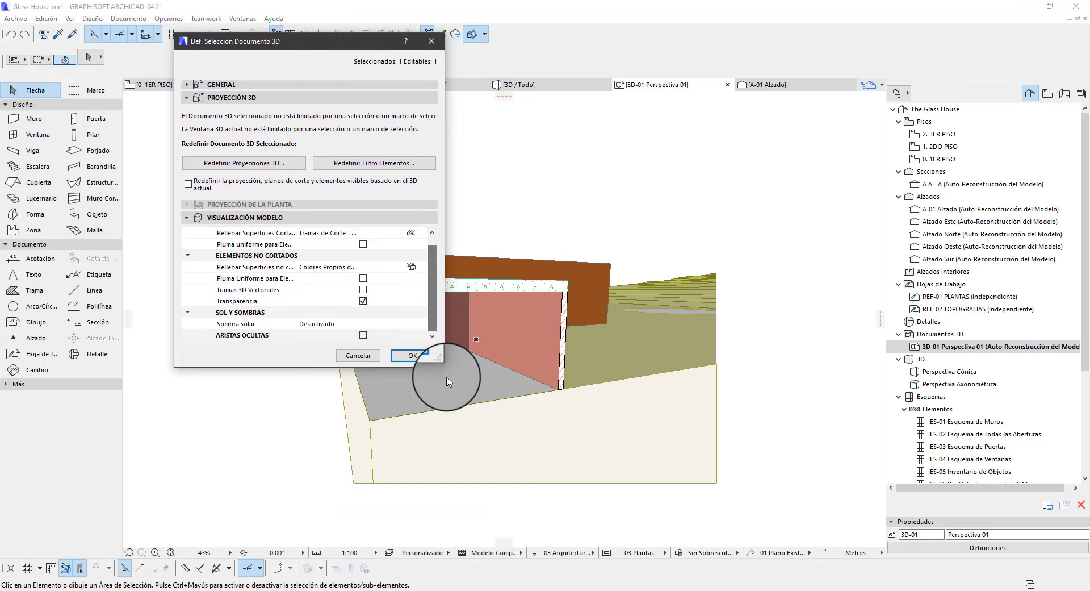
pyautogui.moveTo(441, 364); pyautogui.dragTo(493, 477)
# Turn on sun shadows (Sombra solar) and 3D vector hatches (Tramas 3D Vectoriales) for the 3D document
pyautogui.click(491, 335)
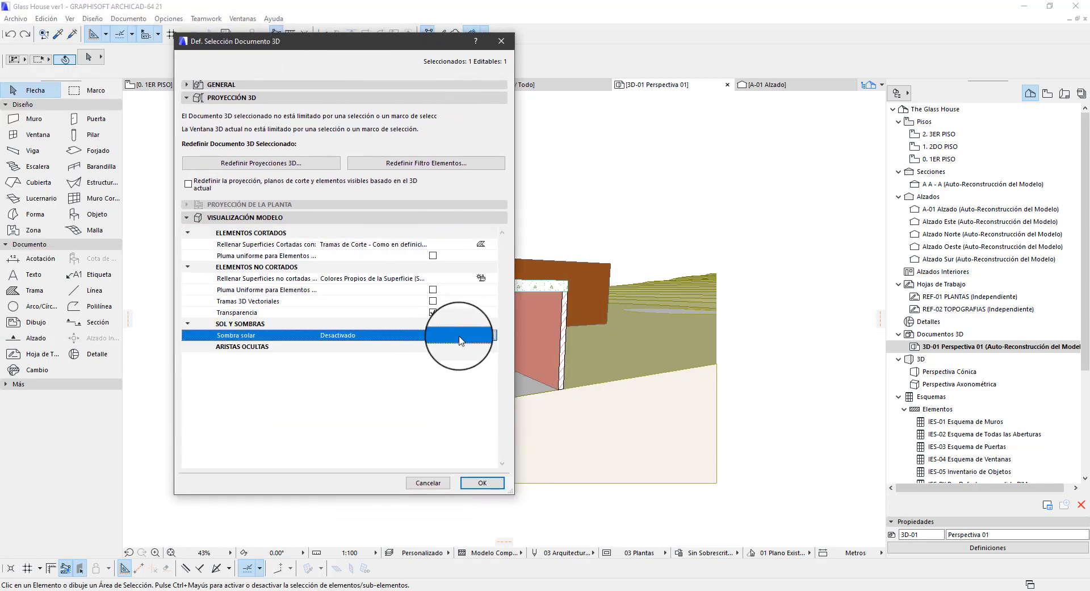
pyautogui.click(481, 335)
pyautogui.click(514, 336)
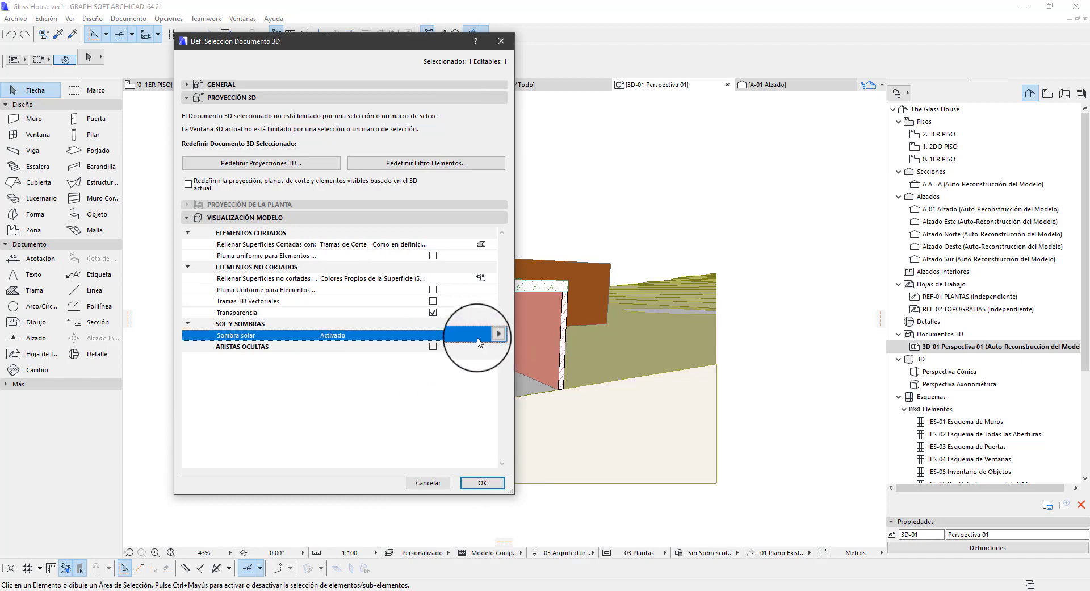
pyautogui.click(189, 322)
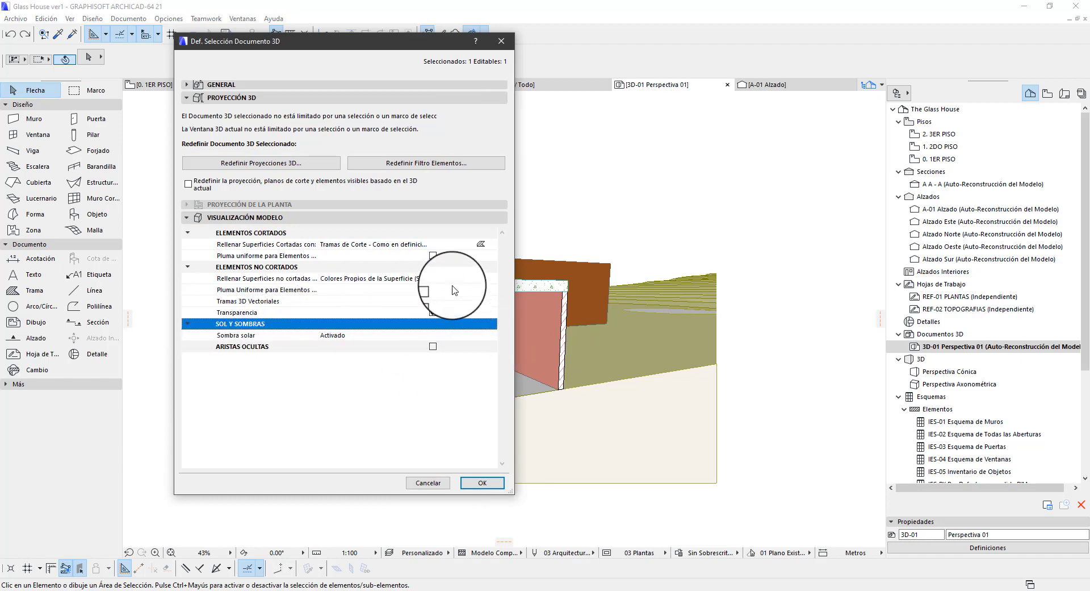
pyautogui.click(432, 300)
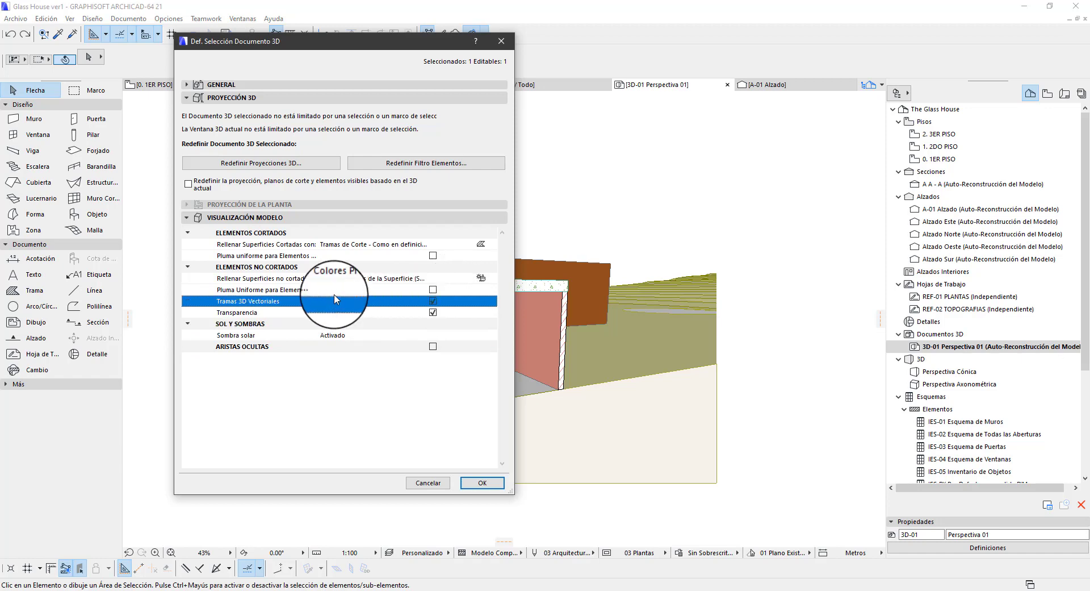
# Set the cut surfaces' fill to Superficie Uniforme and apply the display settings to the 3D document
pyautogui.click(490, 243)
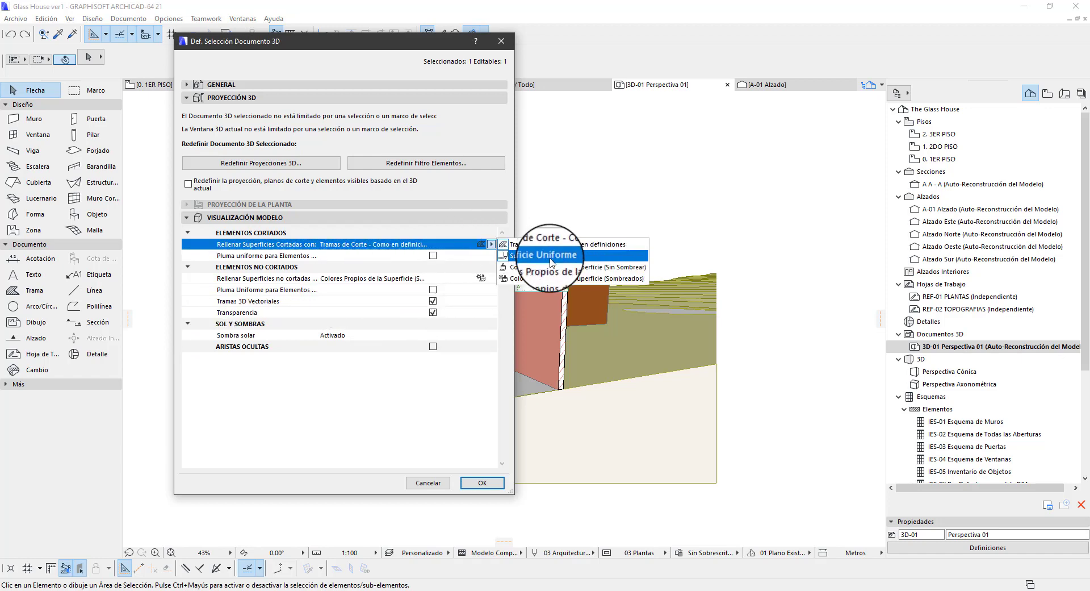
pyautogui.click(550, 259)
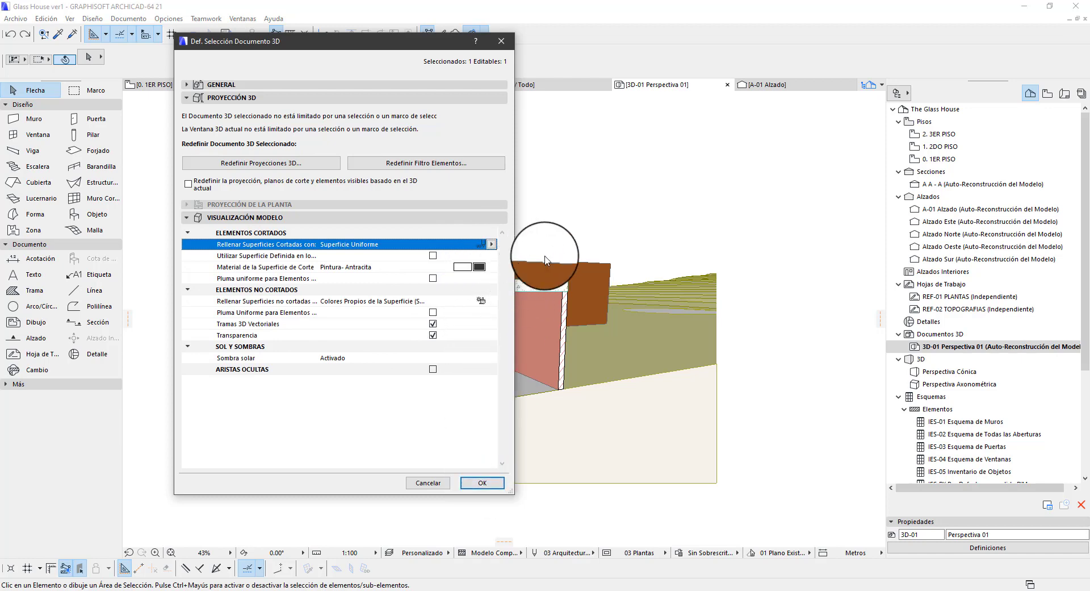
pyautogui.click(495, 488)
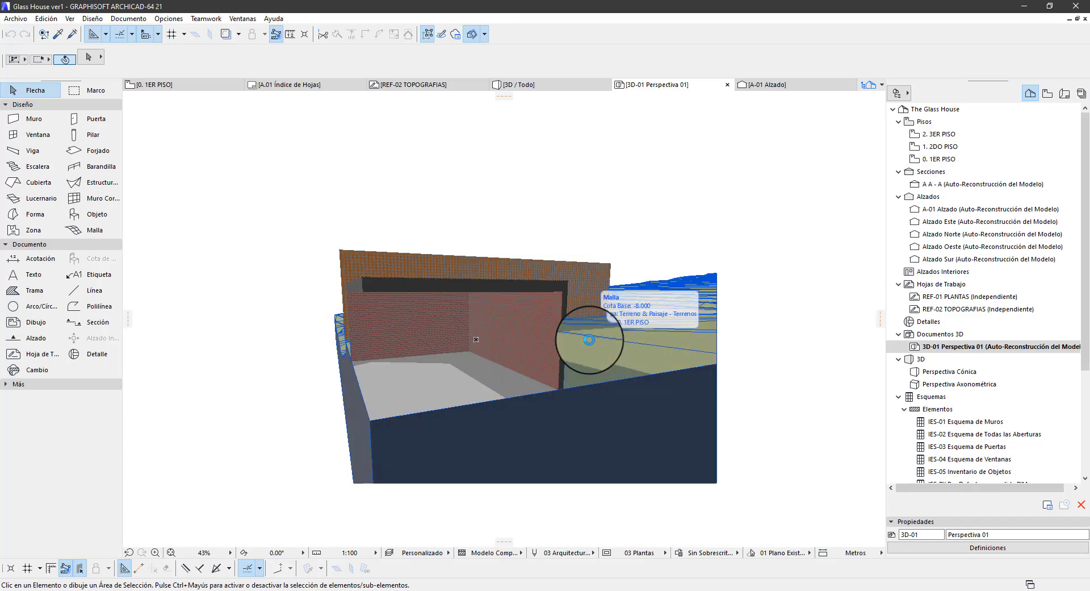
# Examine the cut surfaces, wall hatches and shadows in 3D document Perspectiva 01
pyautogui.scroll(7, 470, 347)
pyautogui.scroll(-5, 544, 348)
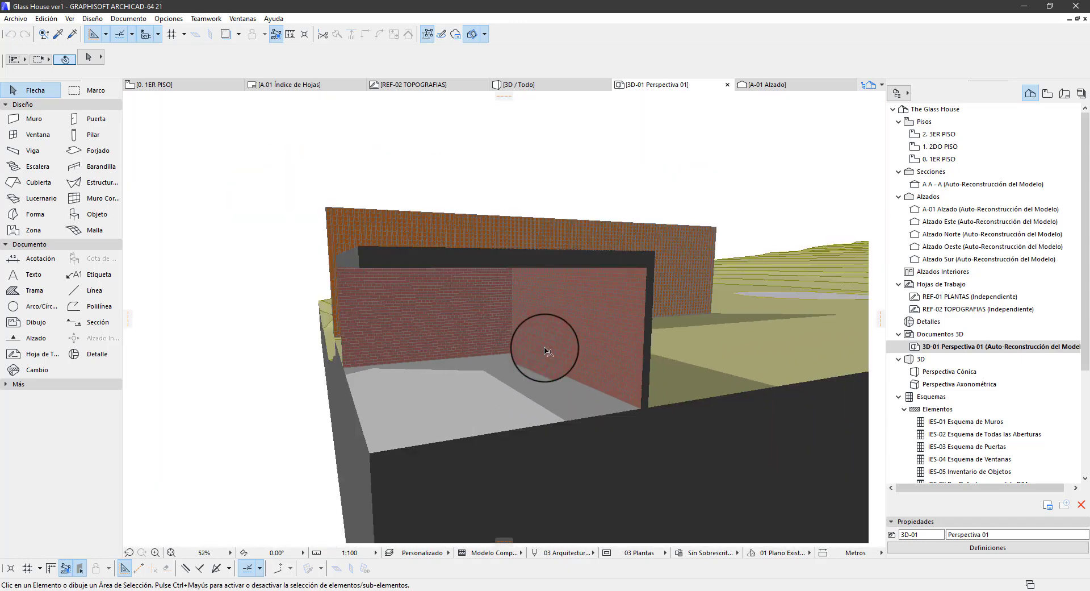
pyautogui.scroll(-2, 545, 350)
pyautogui.scroll(1, 534, 311)
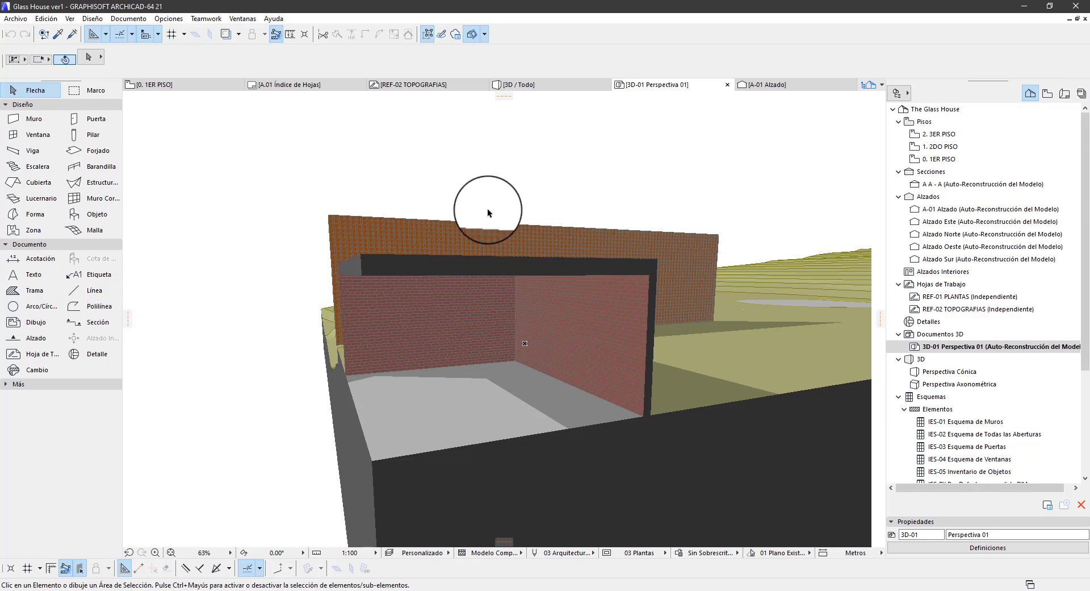
pyautogui.scroll(-2, 492, 216)
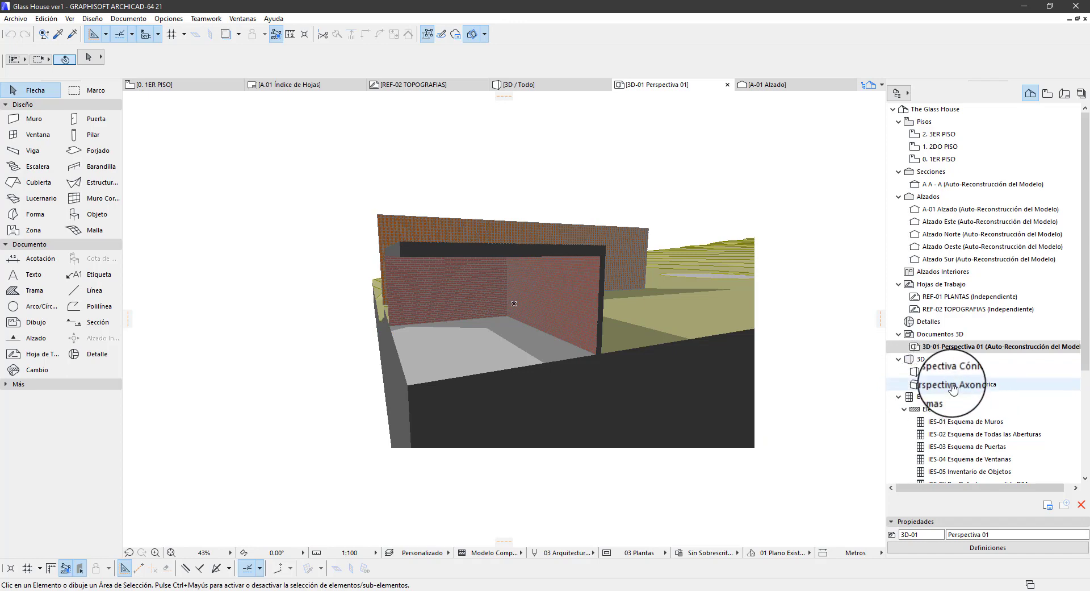
# Select the Perspectiva Axonométrica view in the project's 3D group
pyautogui.click(934, 384)
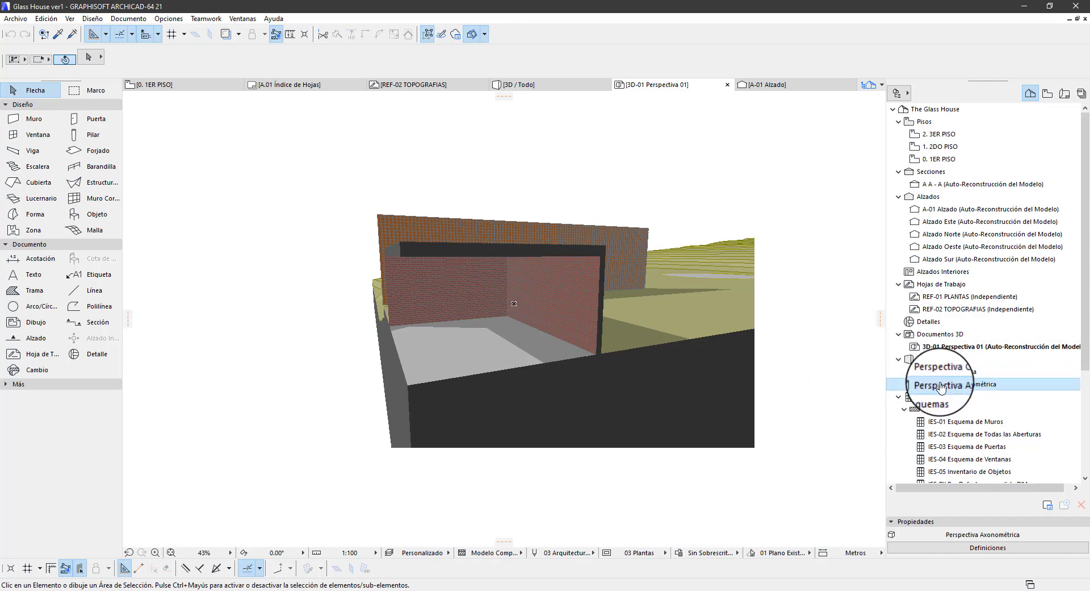